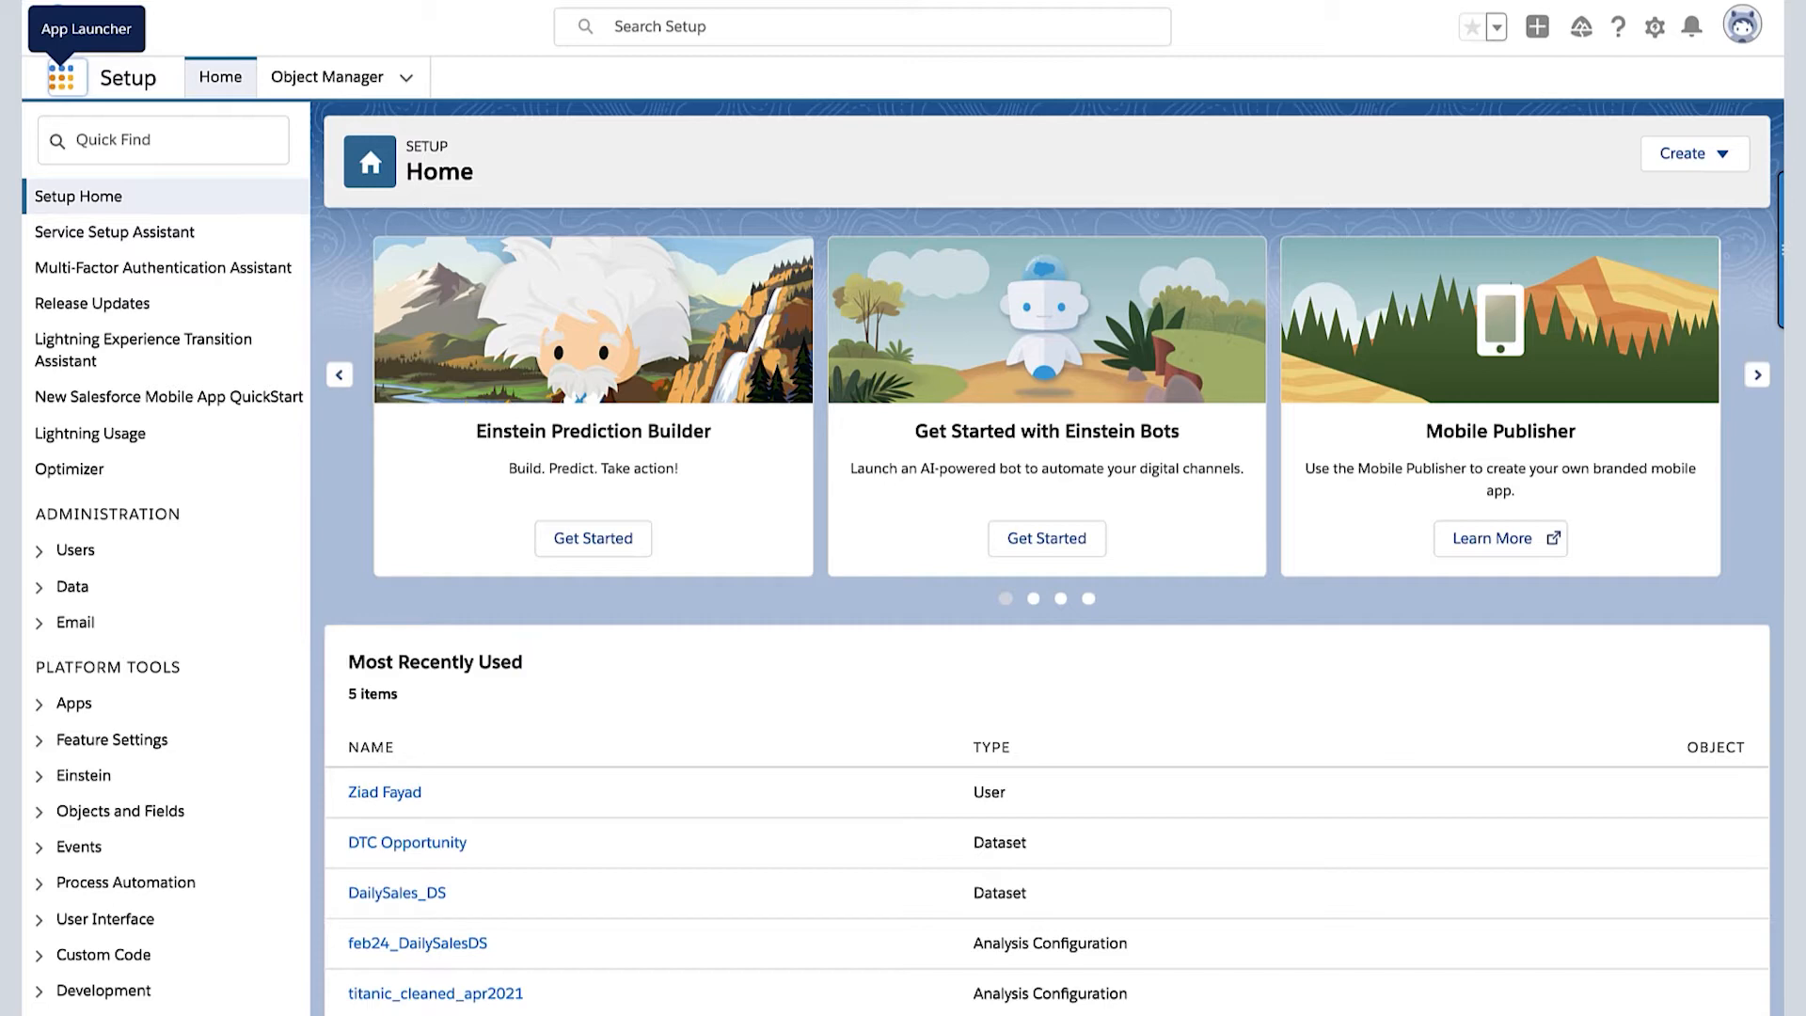
- Open Analytics Studio and go to the data connections page in Data Manager
click(61, 83)
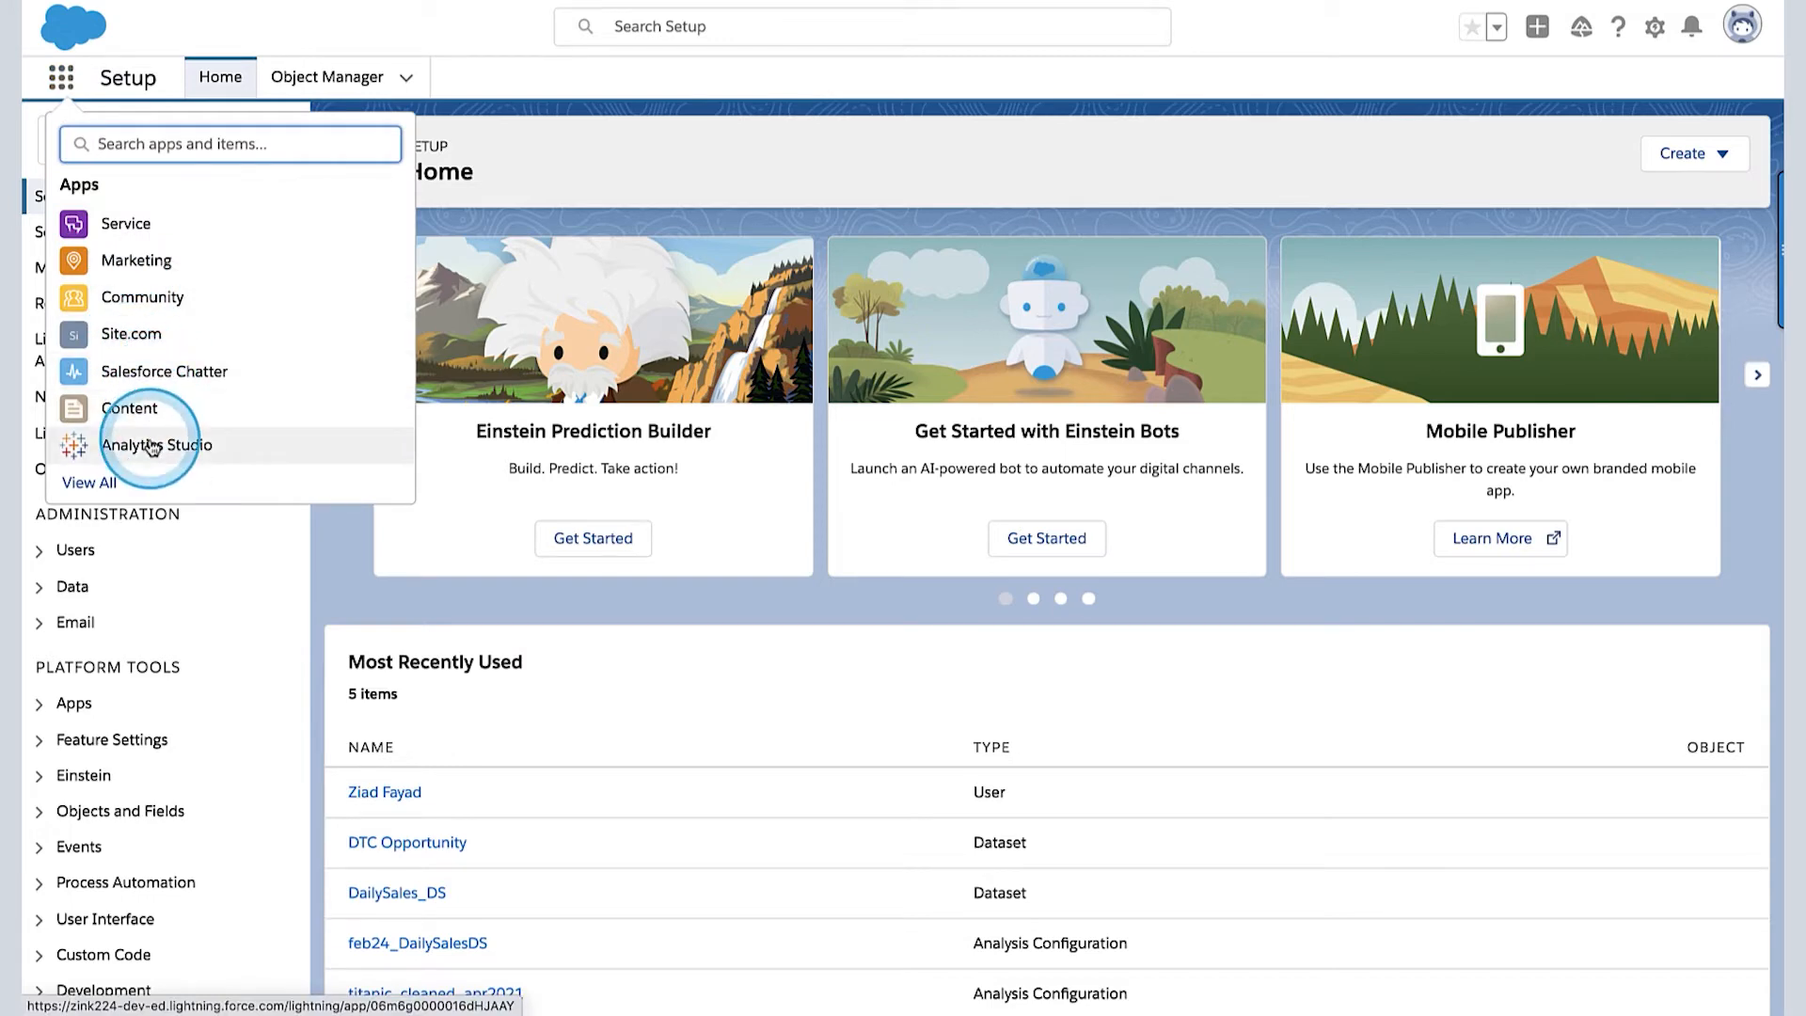
key(super+plus)
click(164, 510)
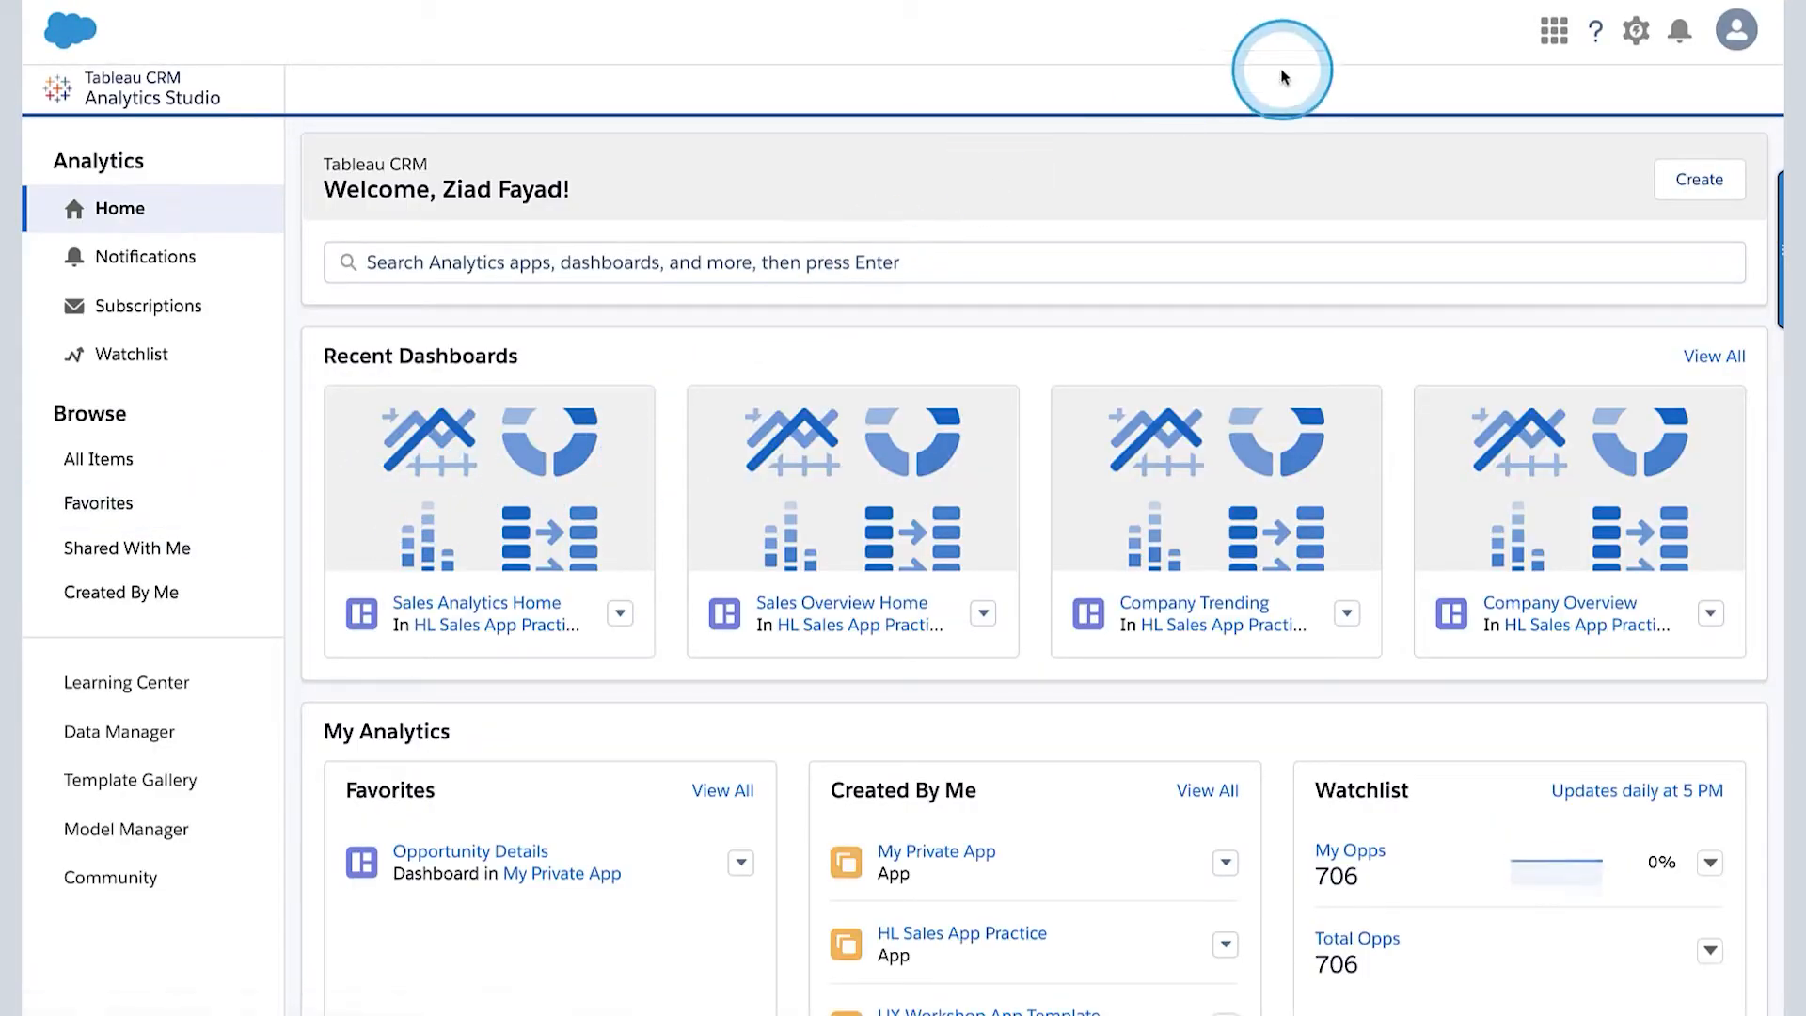
click(1637, 38)
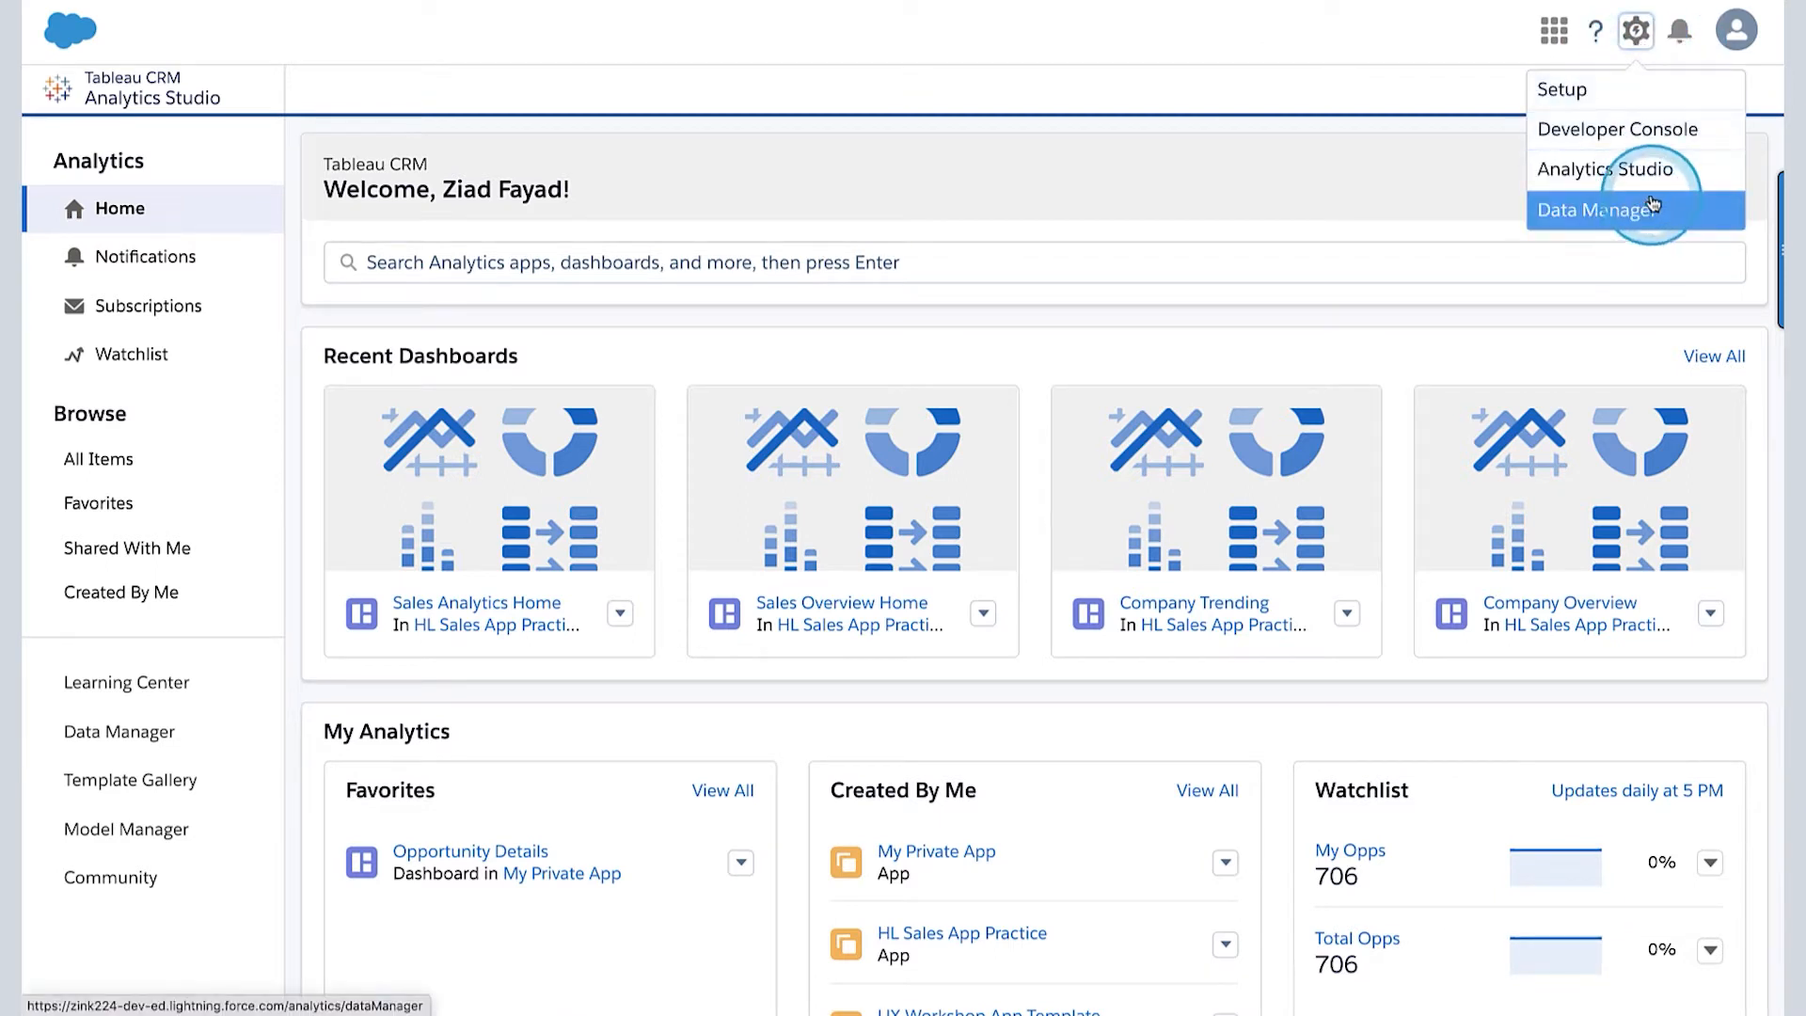
click(1598, 209)
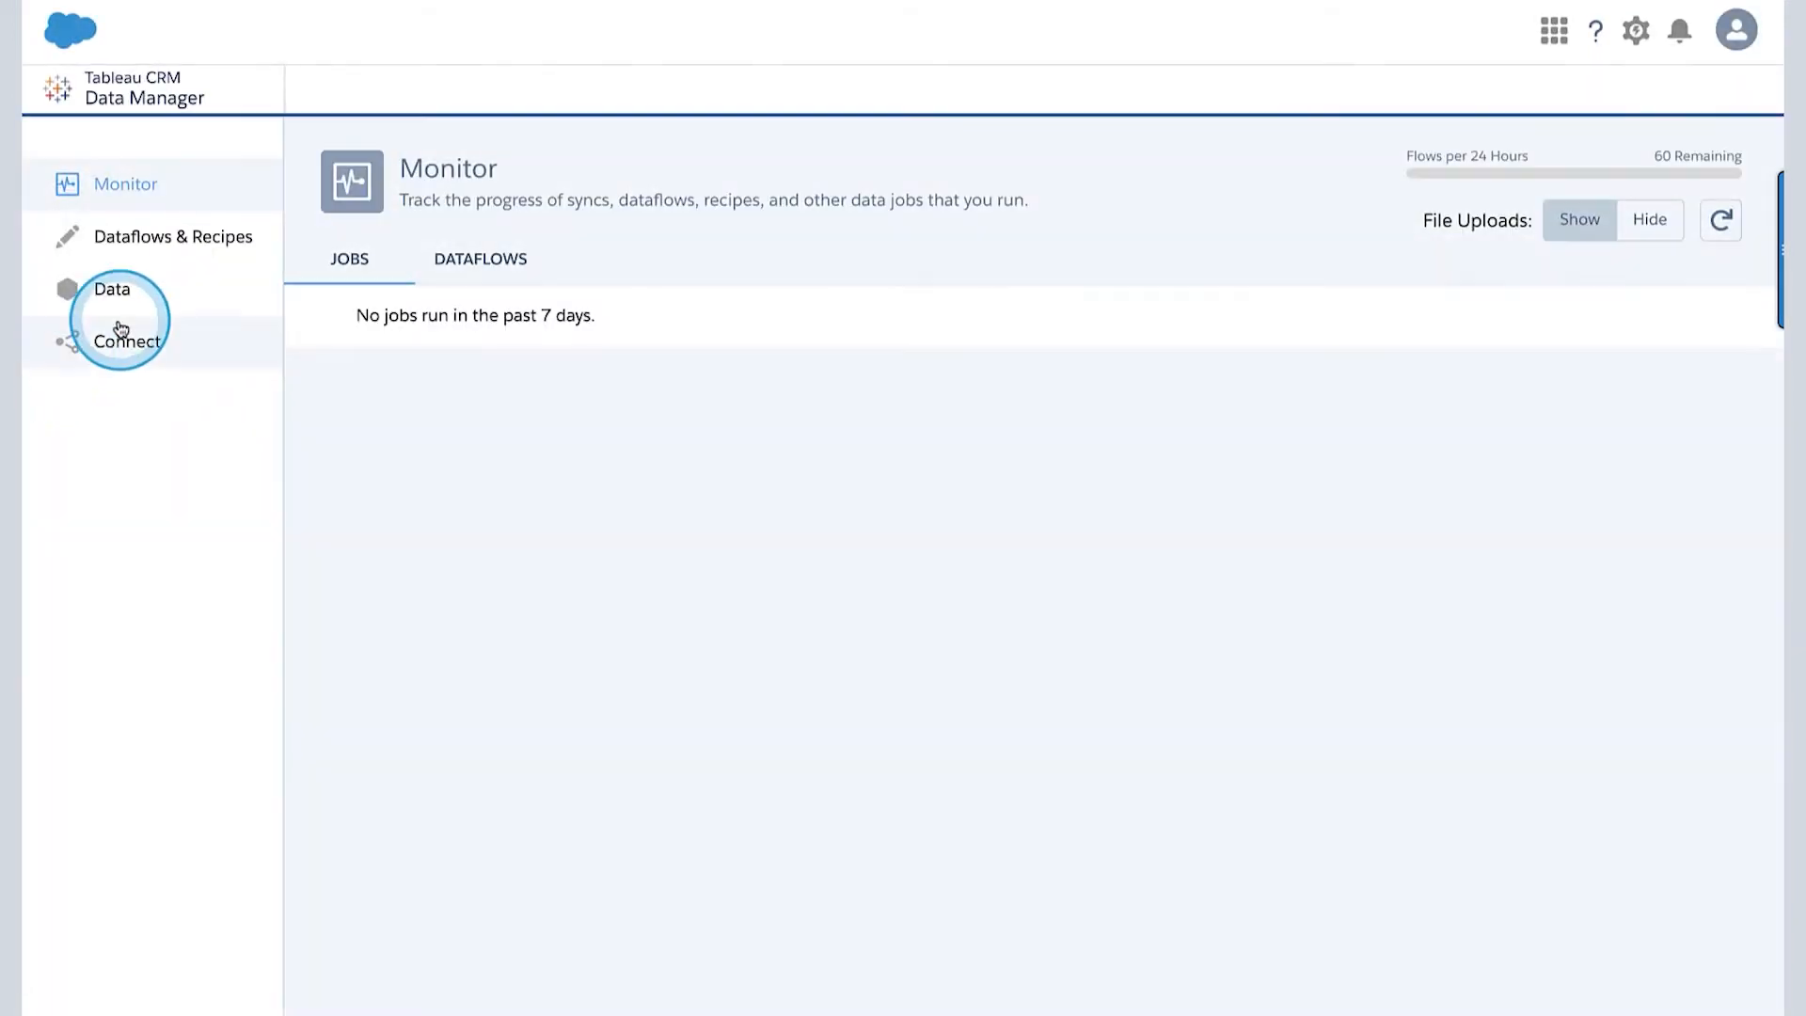
click(132, 343)
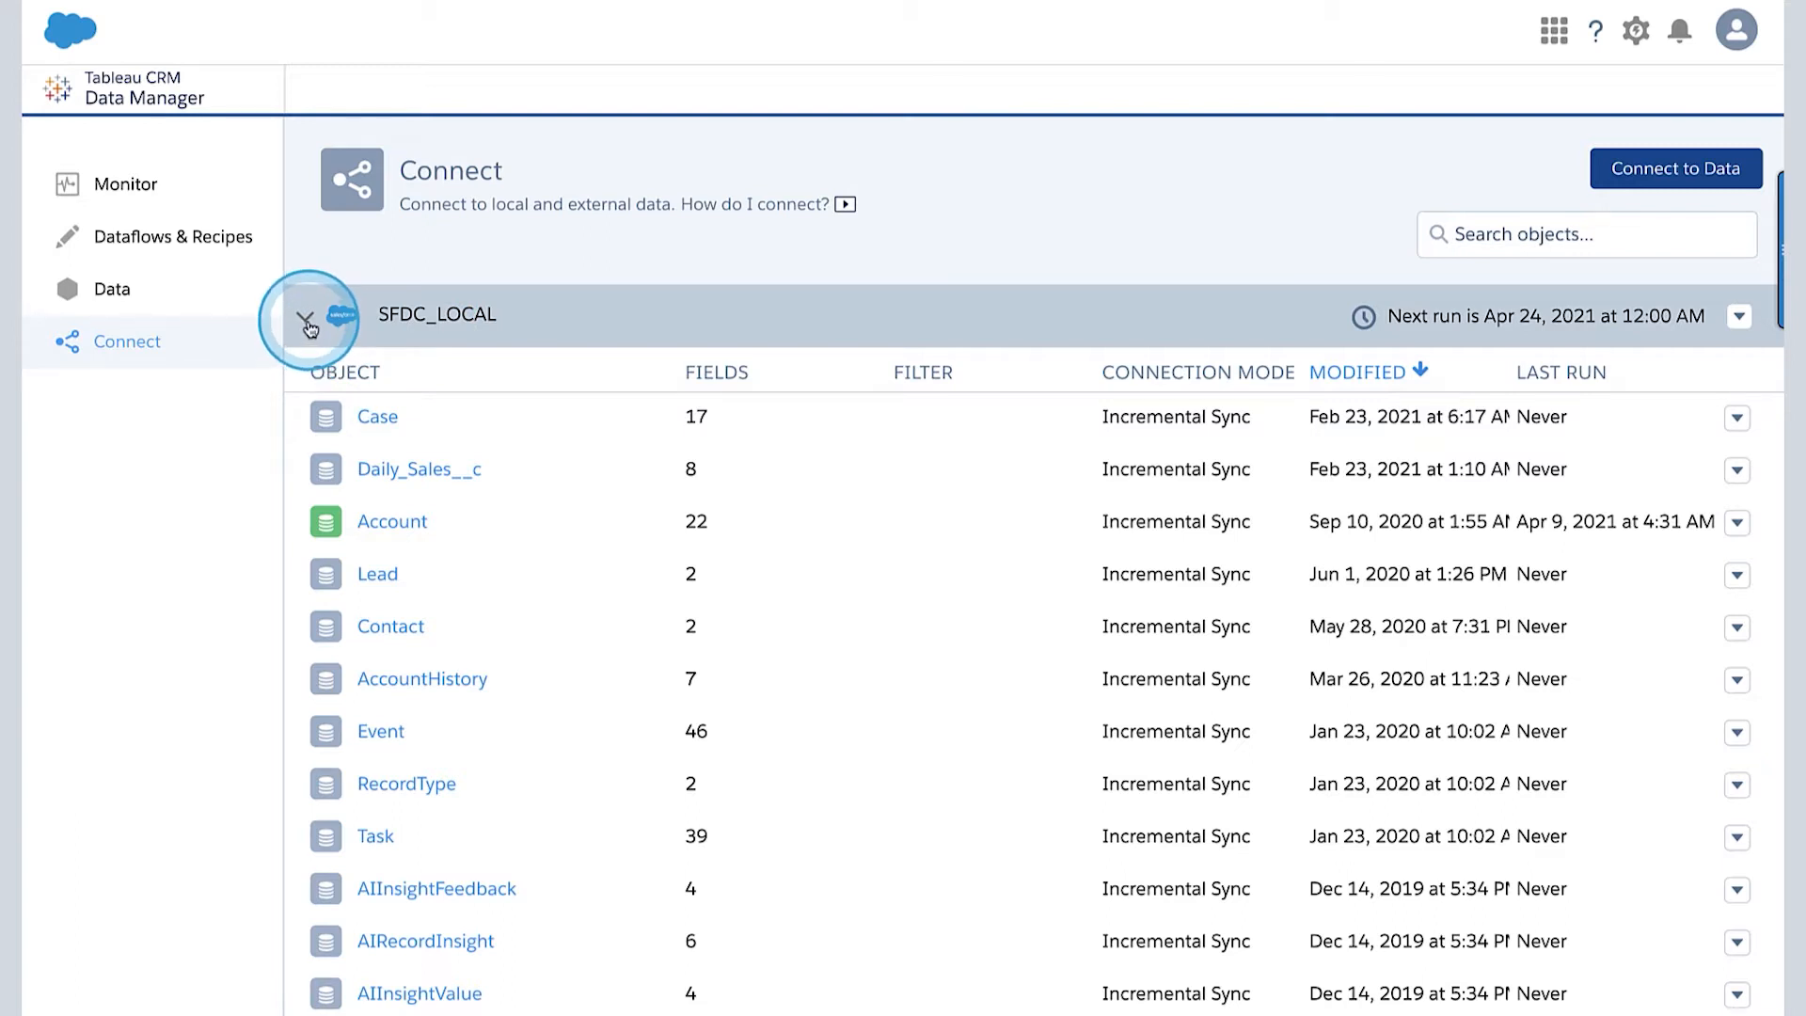
- Run the SFDC_LOCAL connection sync immediately and open the job monitor
click(1736, 319)
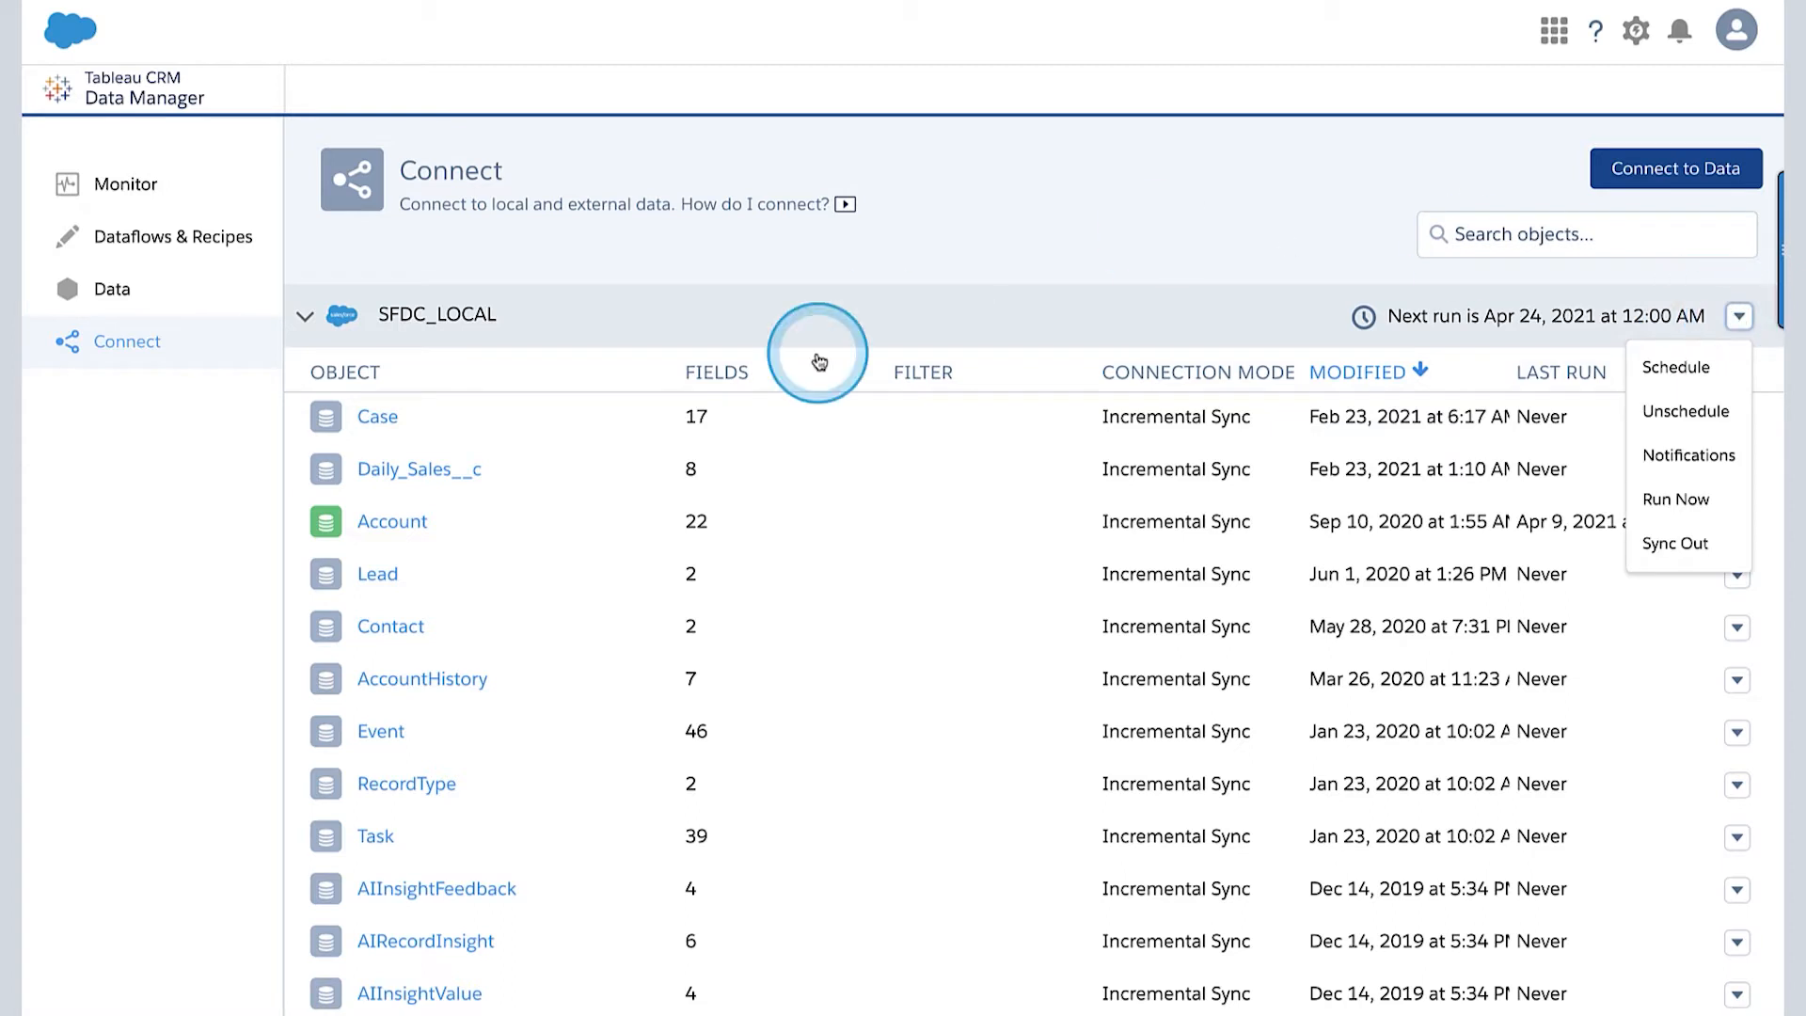
drag(463, 314, 1639, 286)
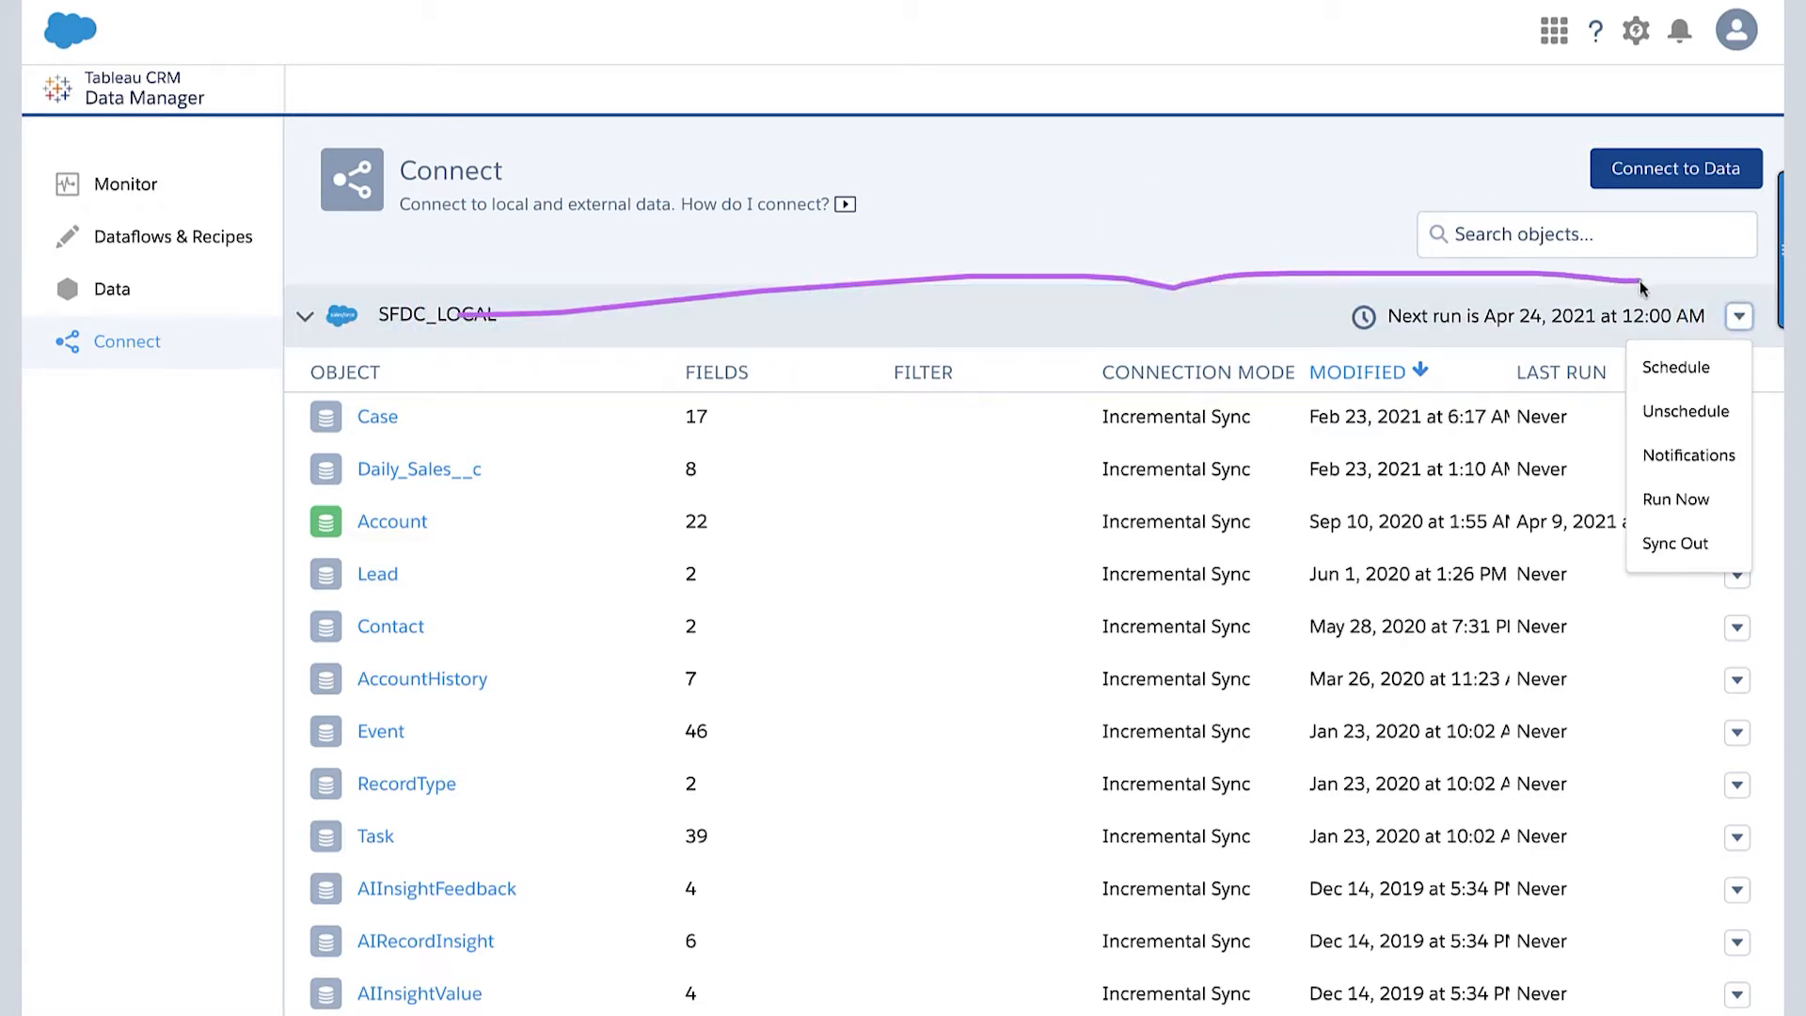
drag(1723, 361, 1681, 285)
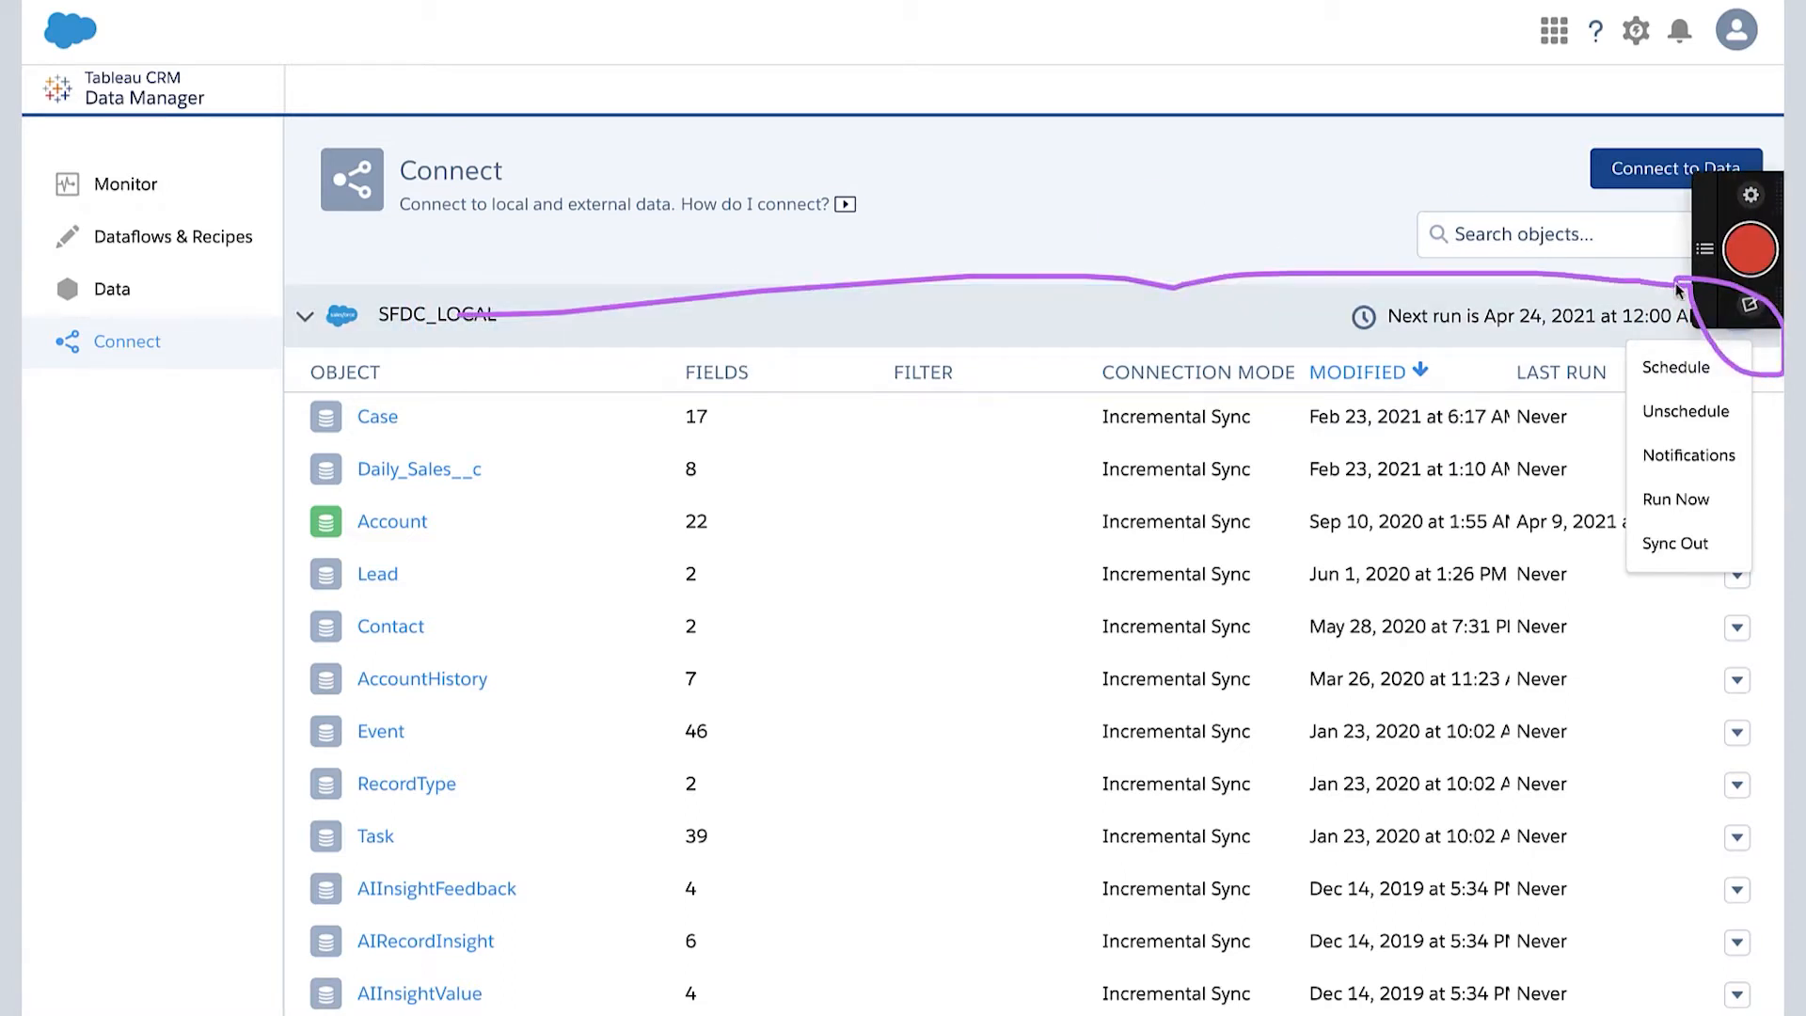
click(1690, 506)
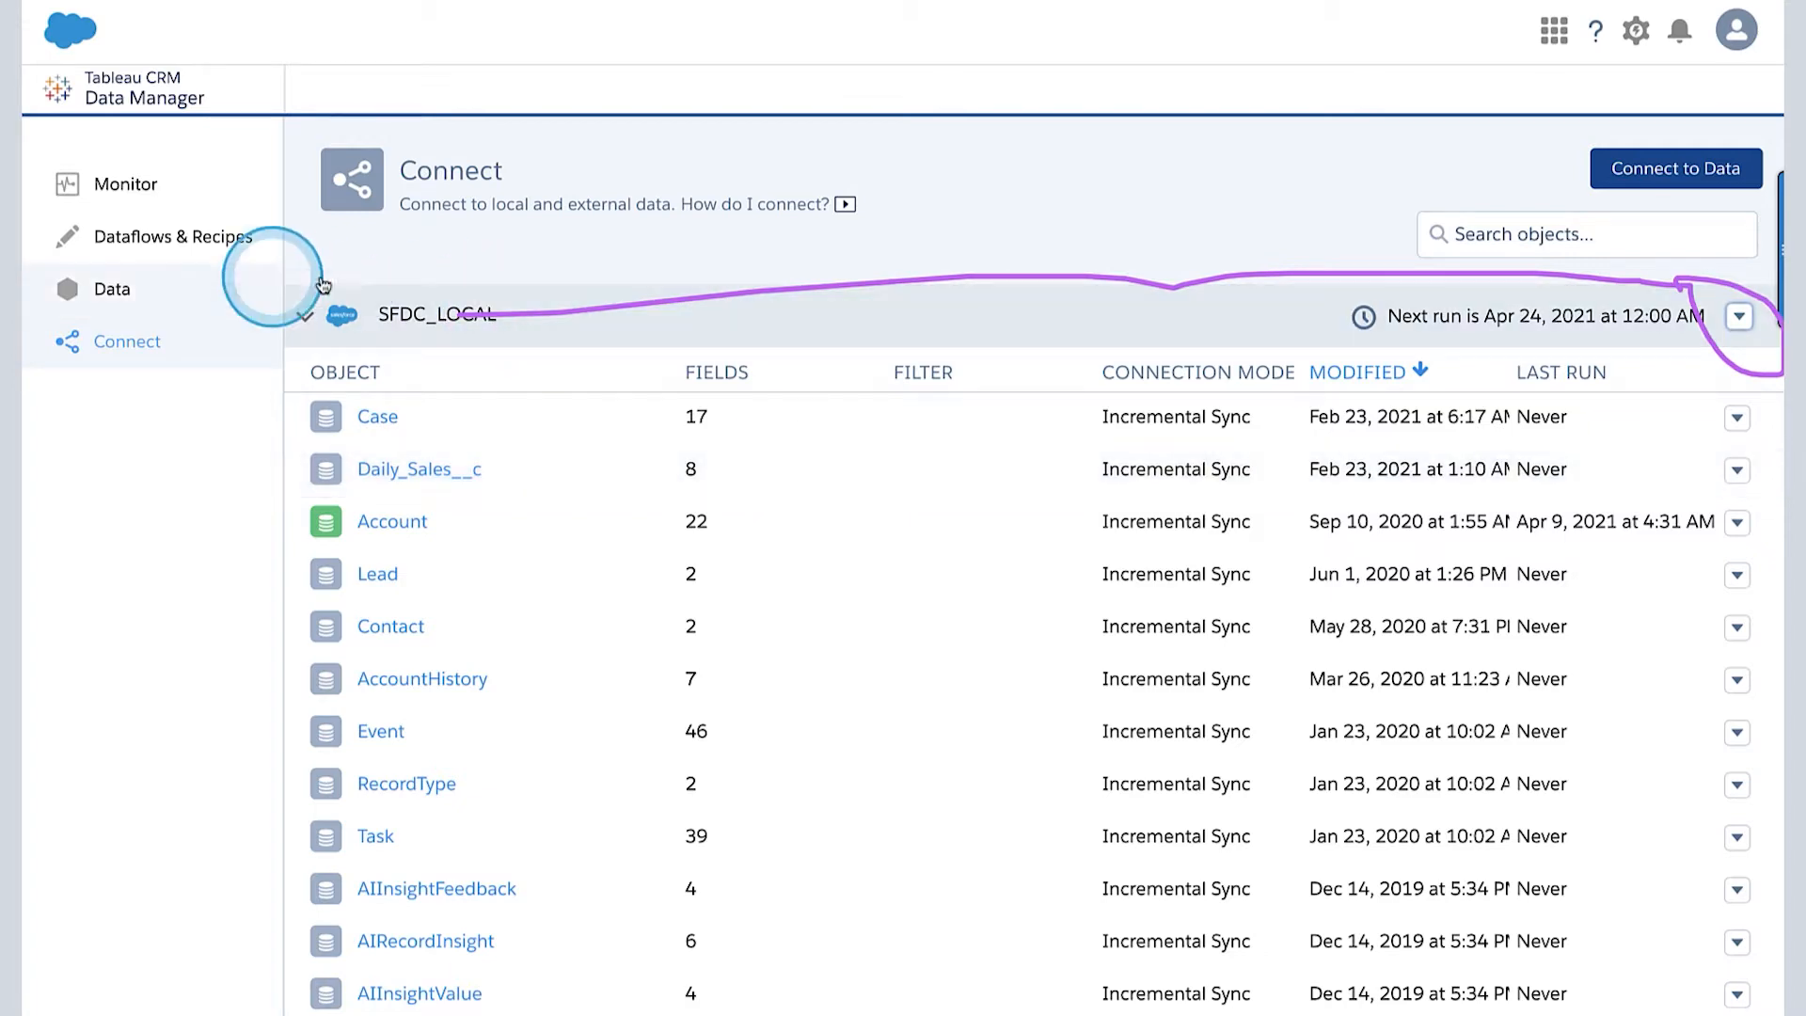
click(131, 186)
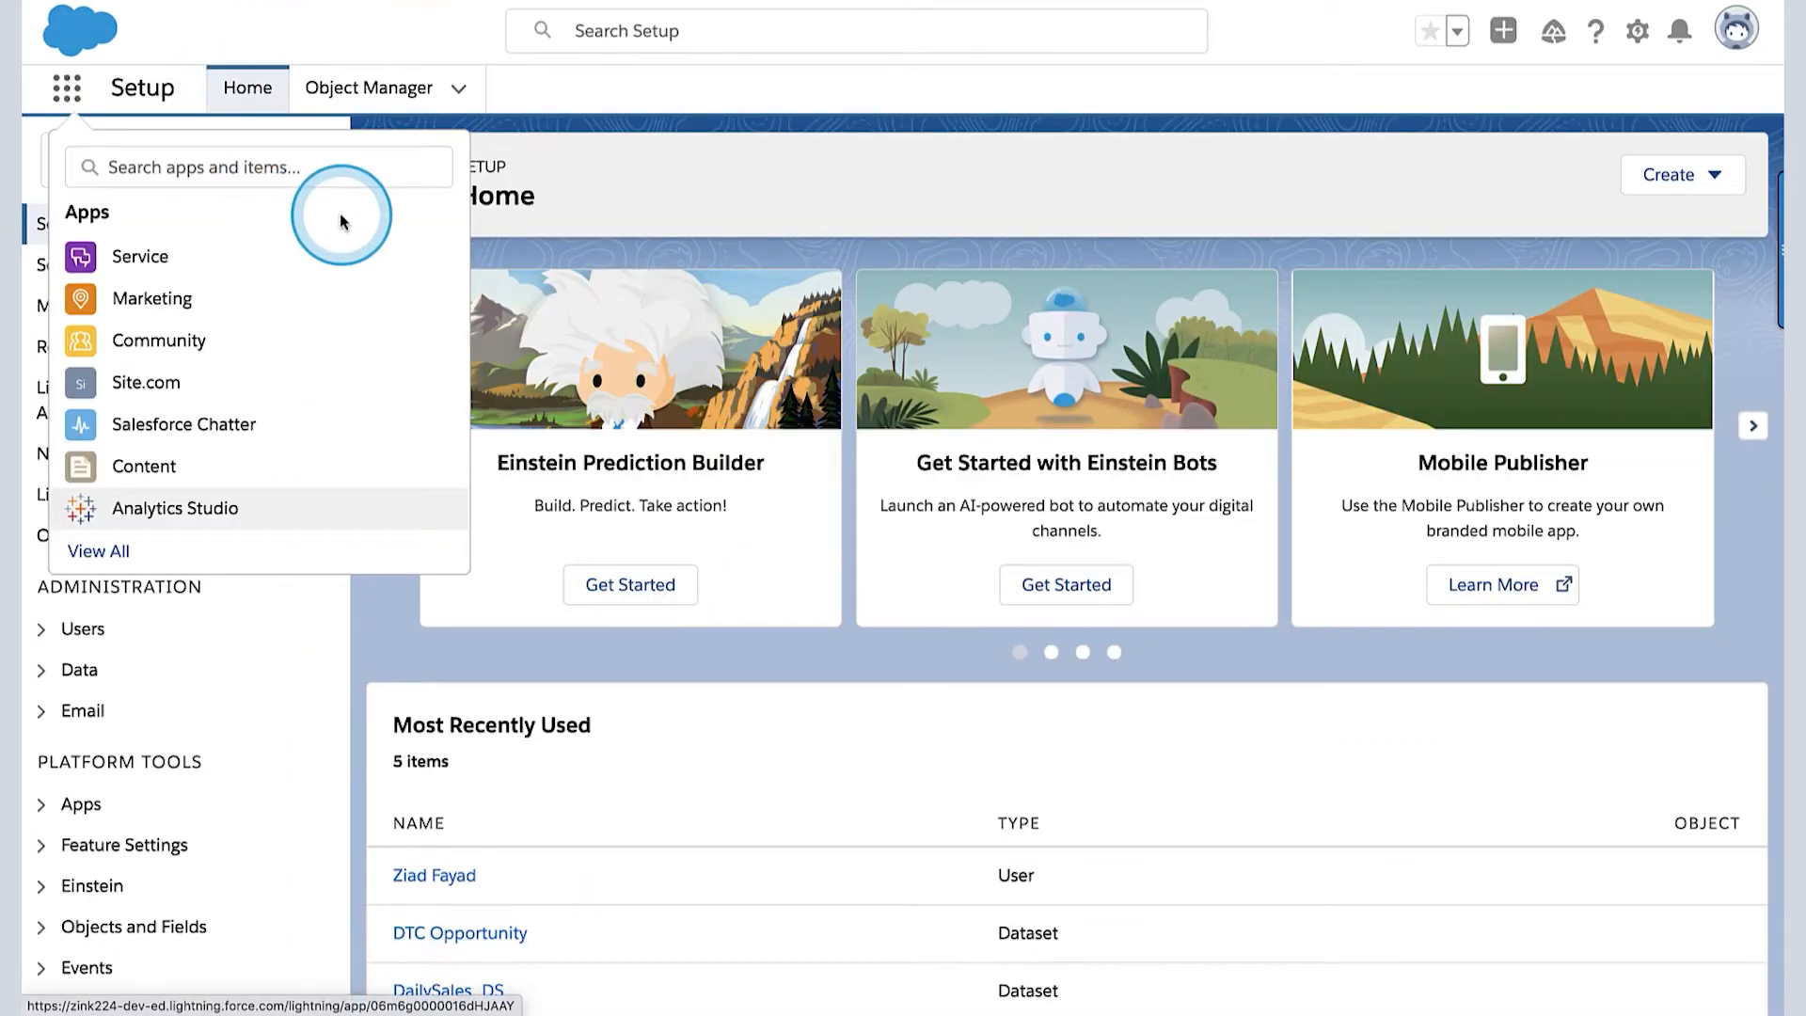
- Find Daily_Sales among the apps and items by searching "dail", and switch its list view to All Records
click(203, 166)
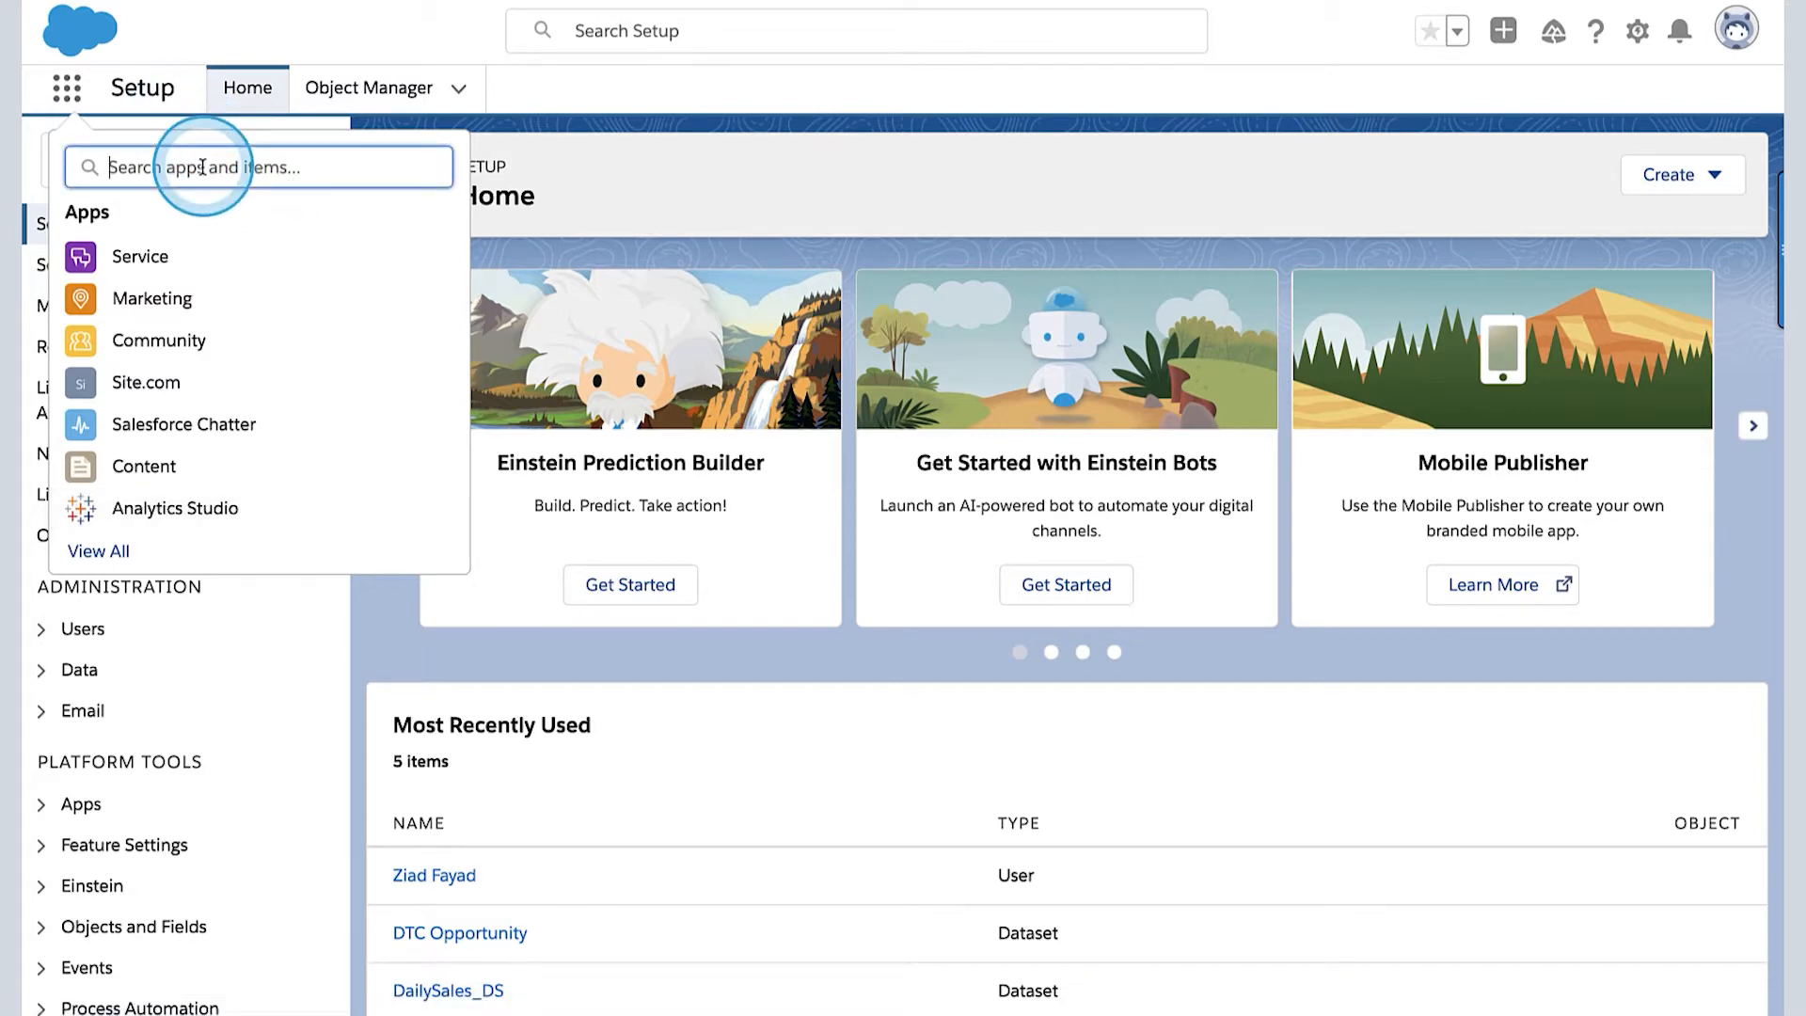
text(dail)
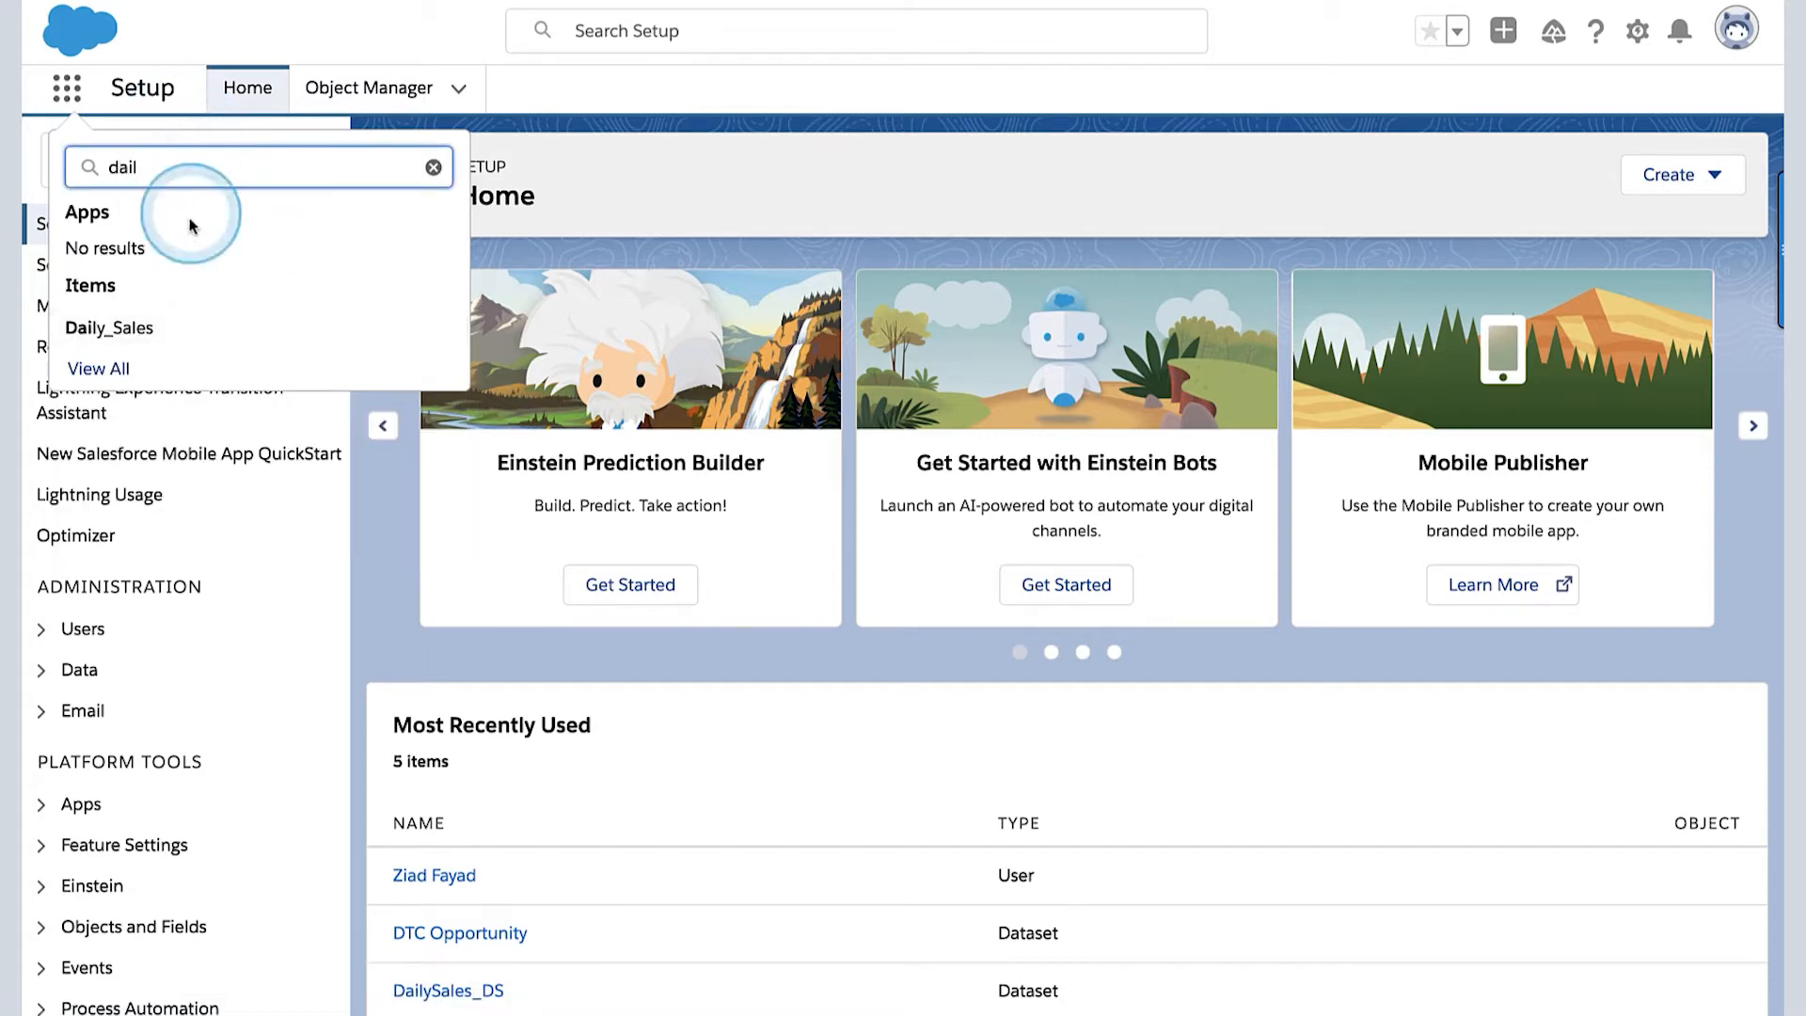
click(110, 328)
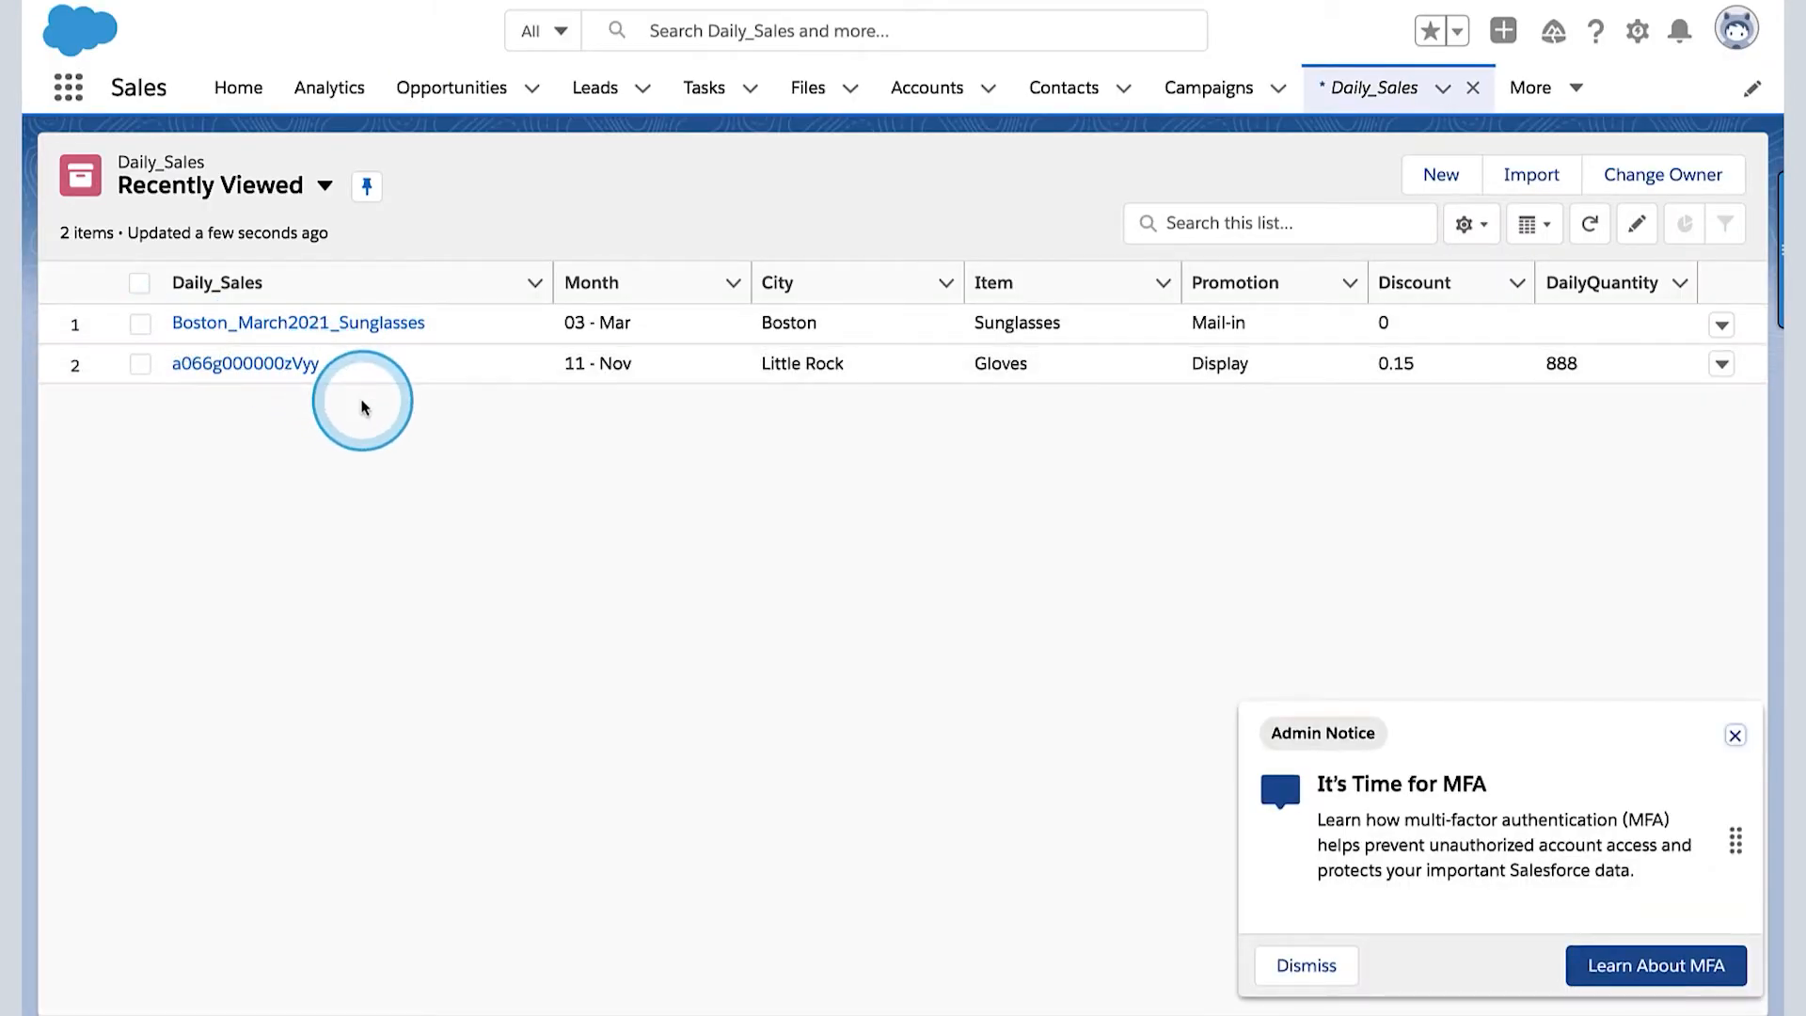
click(1735, 736)
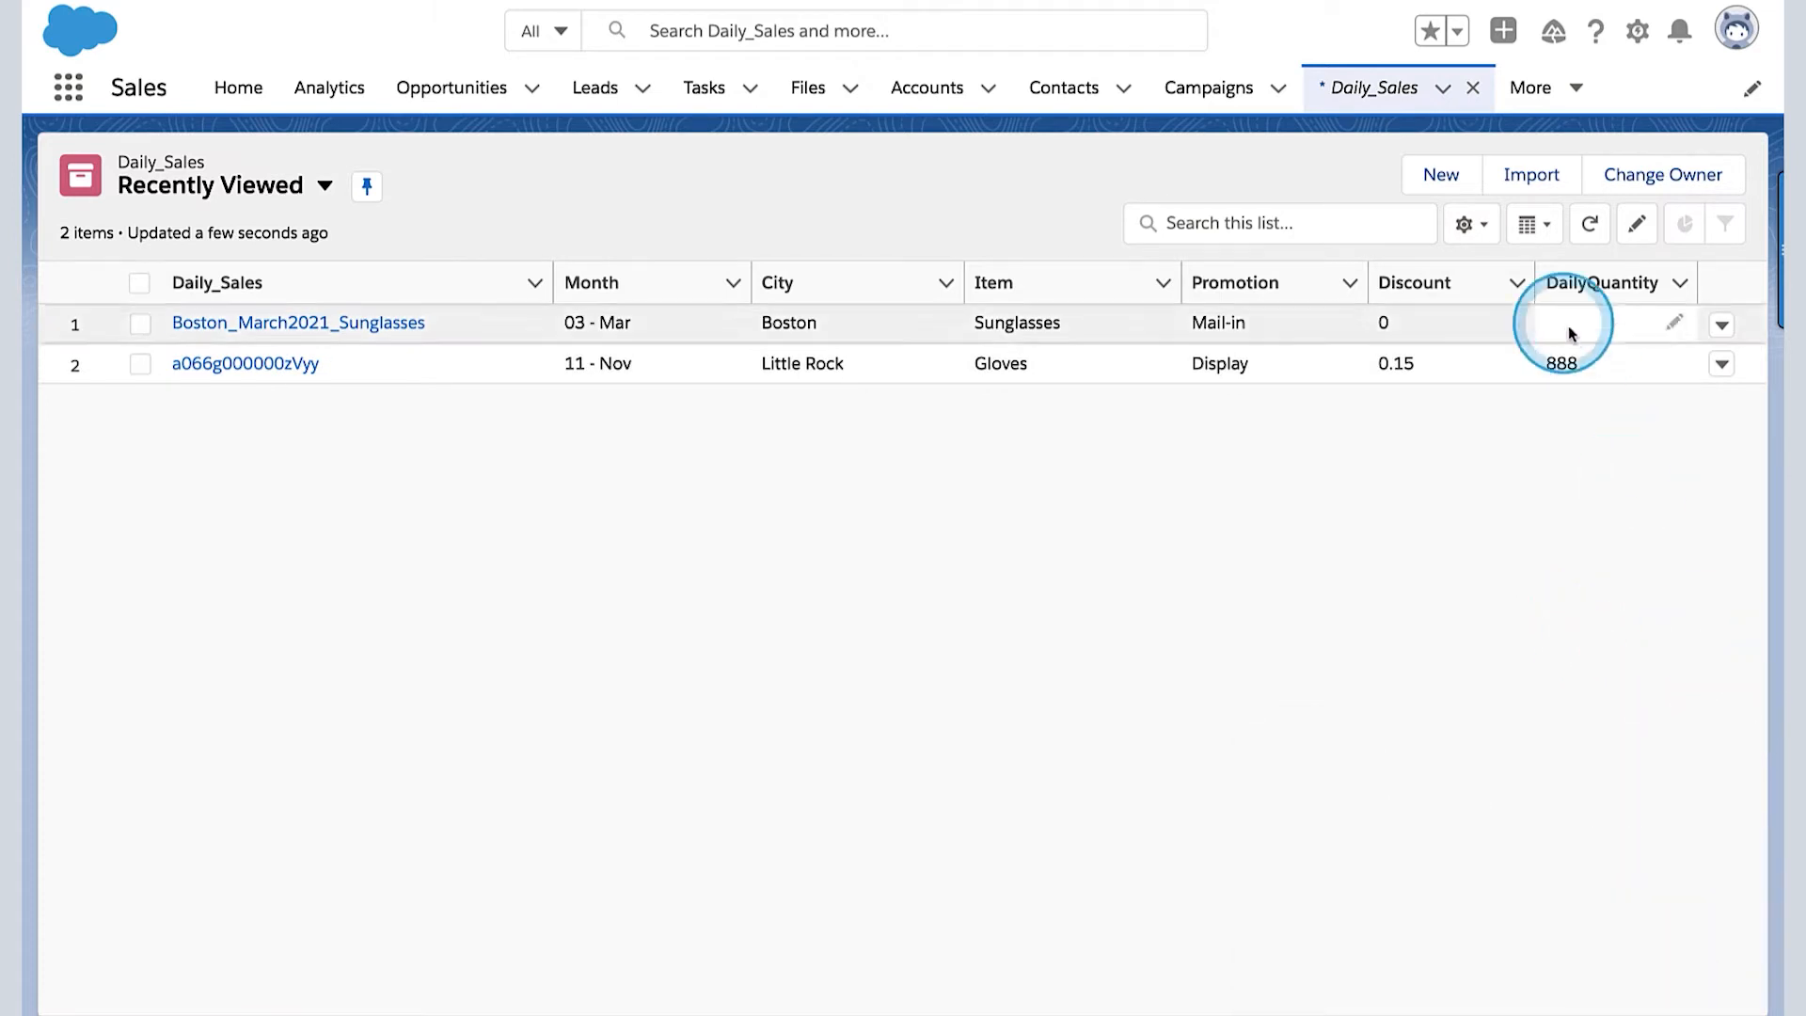
click(325, 188)
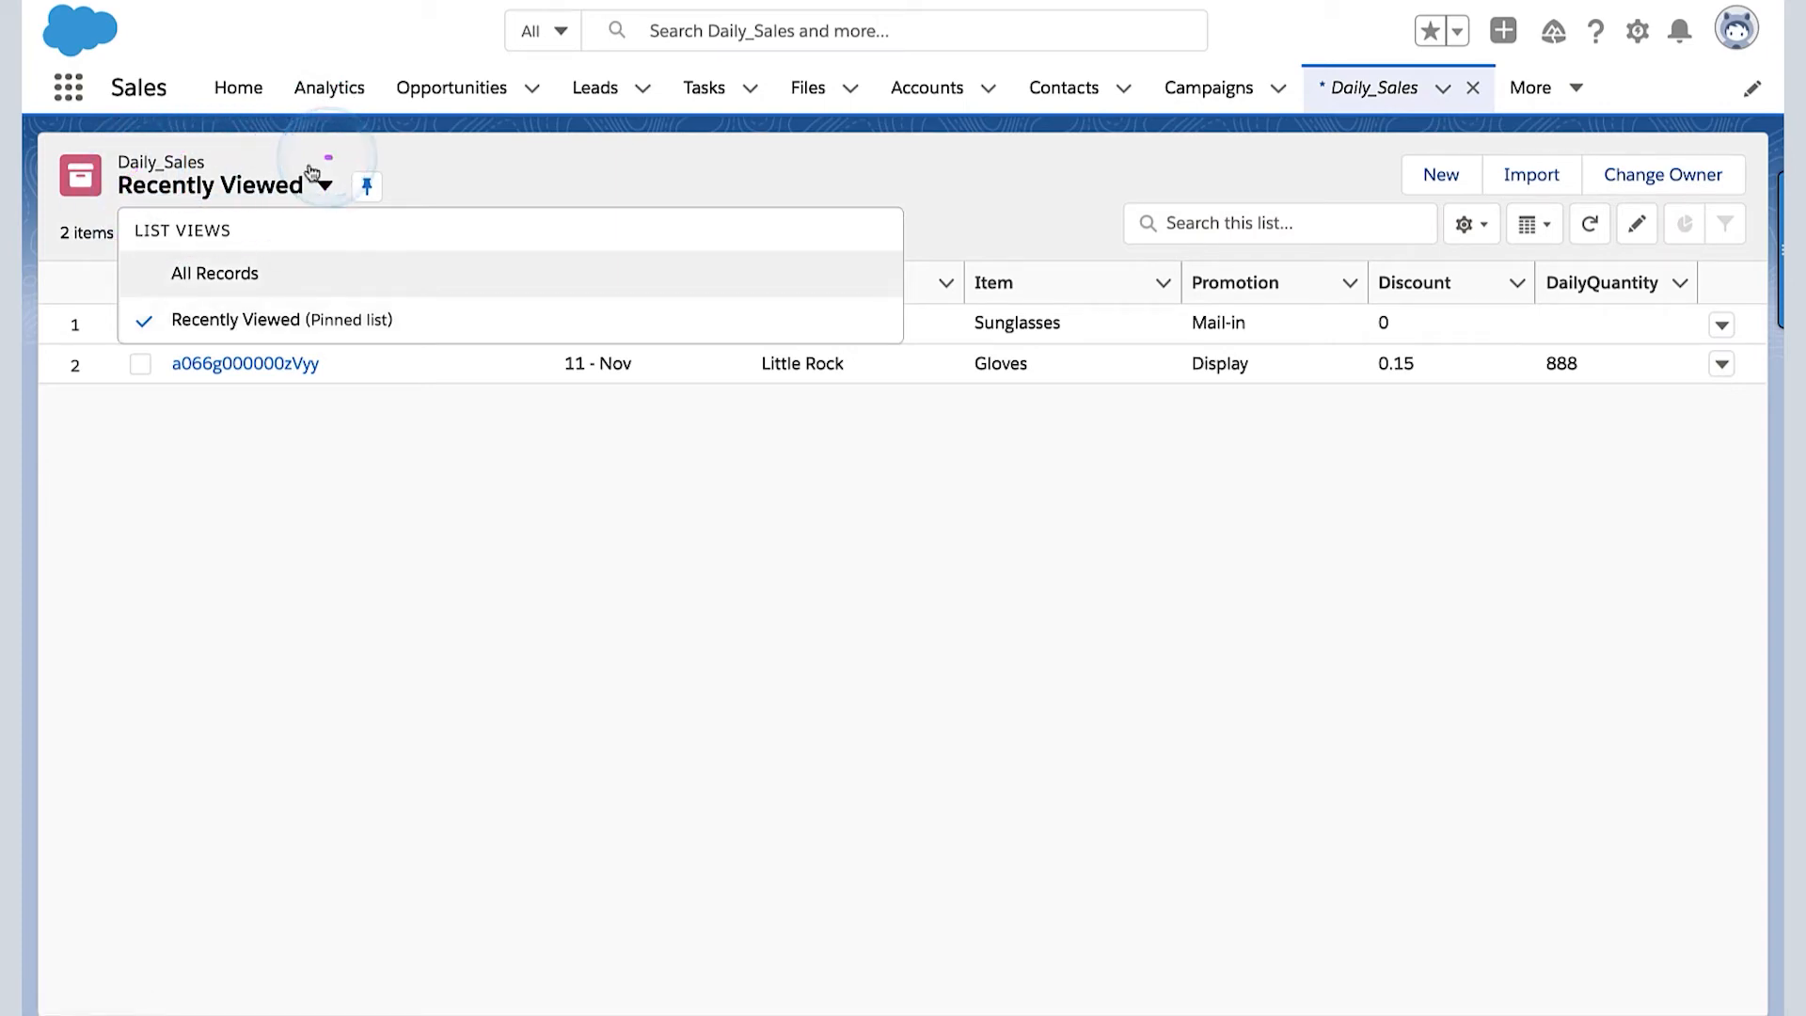
click(234, 273)
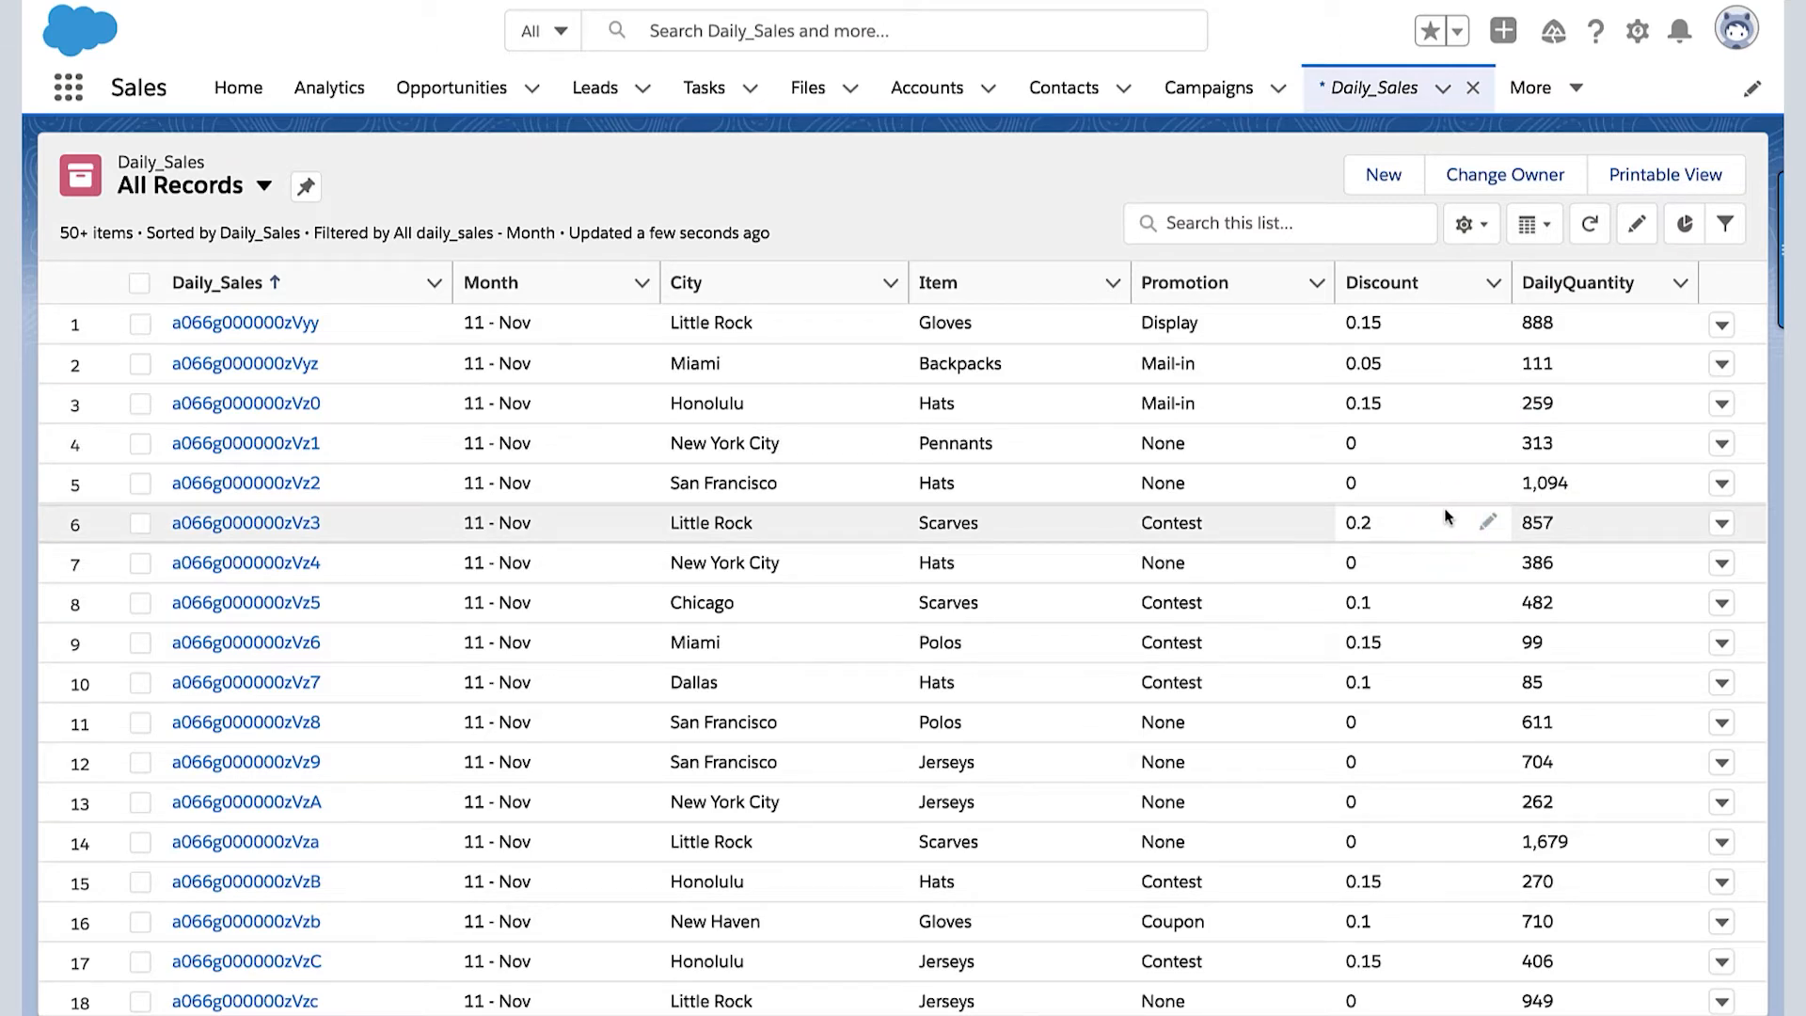
- Start a new Daily_Sales record named "May Boston" with month 05 - May and city Boston
click(1639, 228)
click(1246, 210)
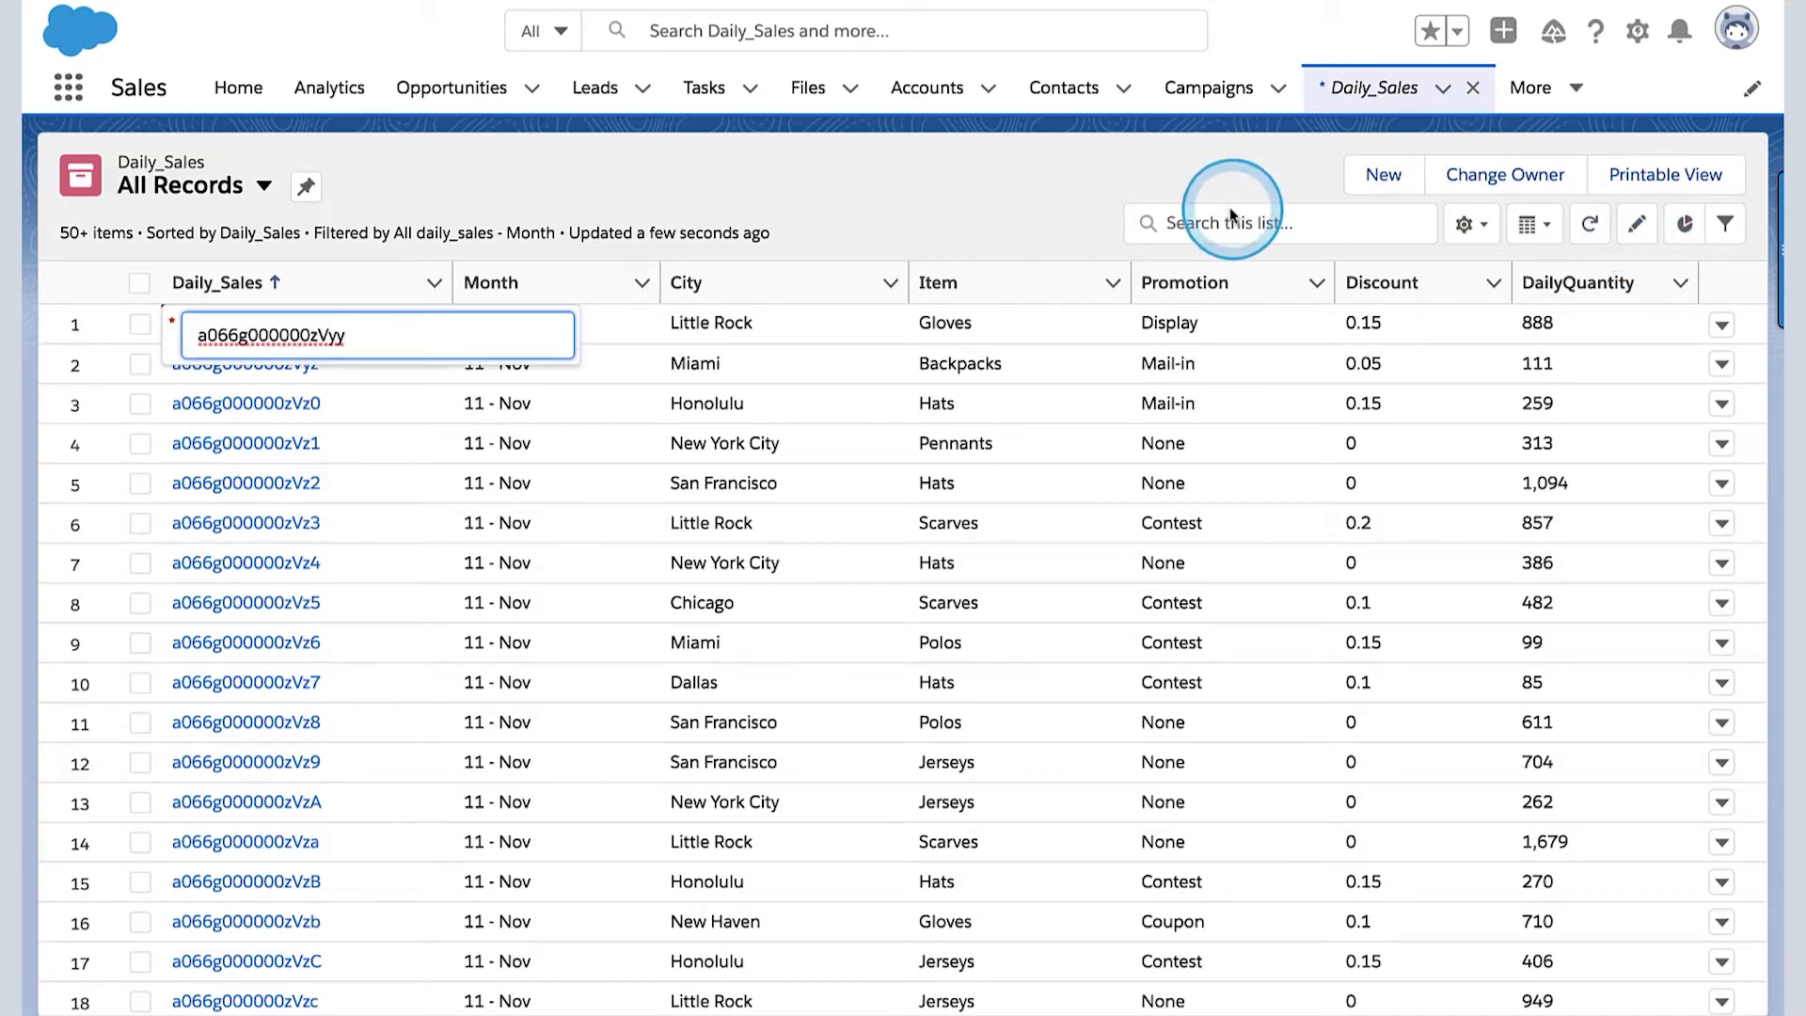
click(1384, 178)
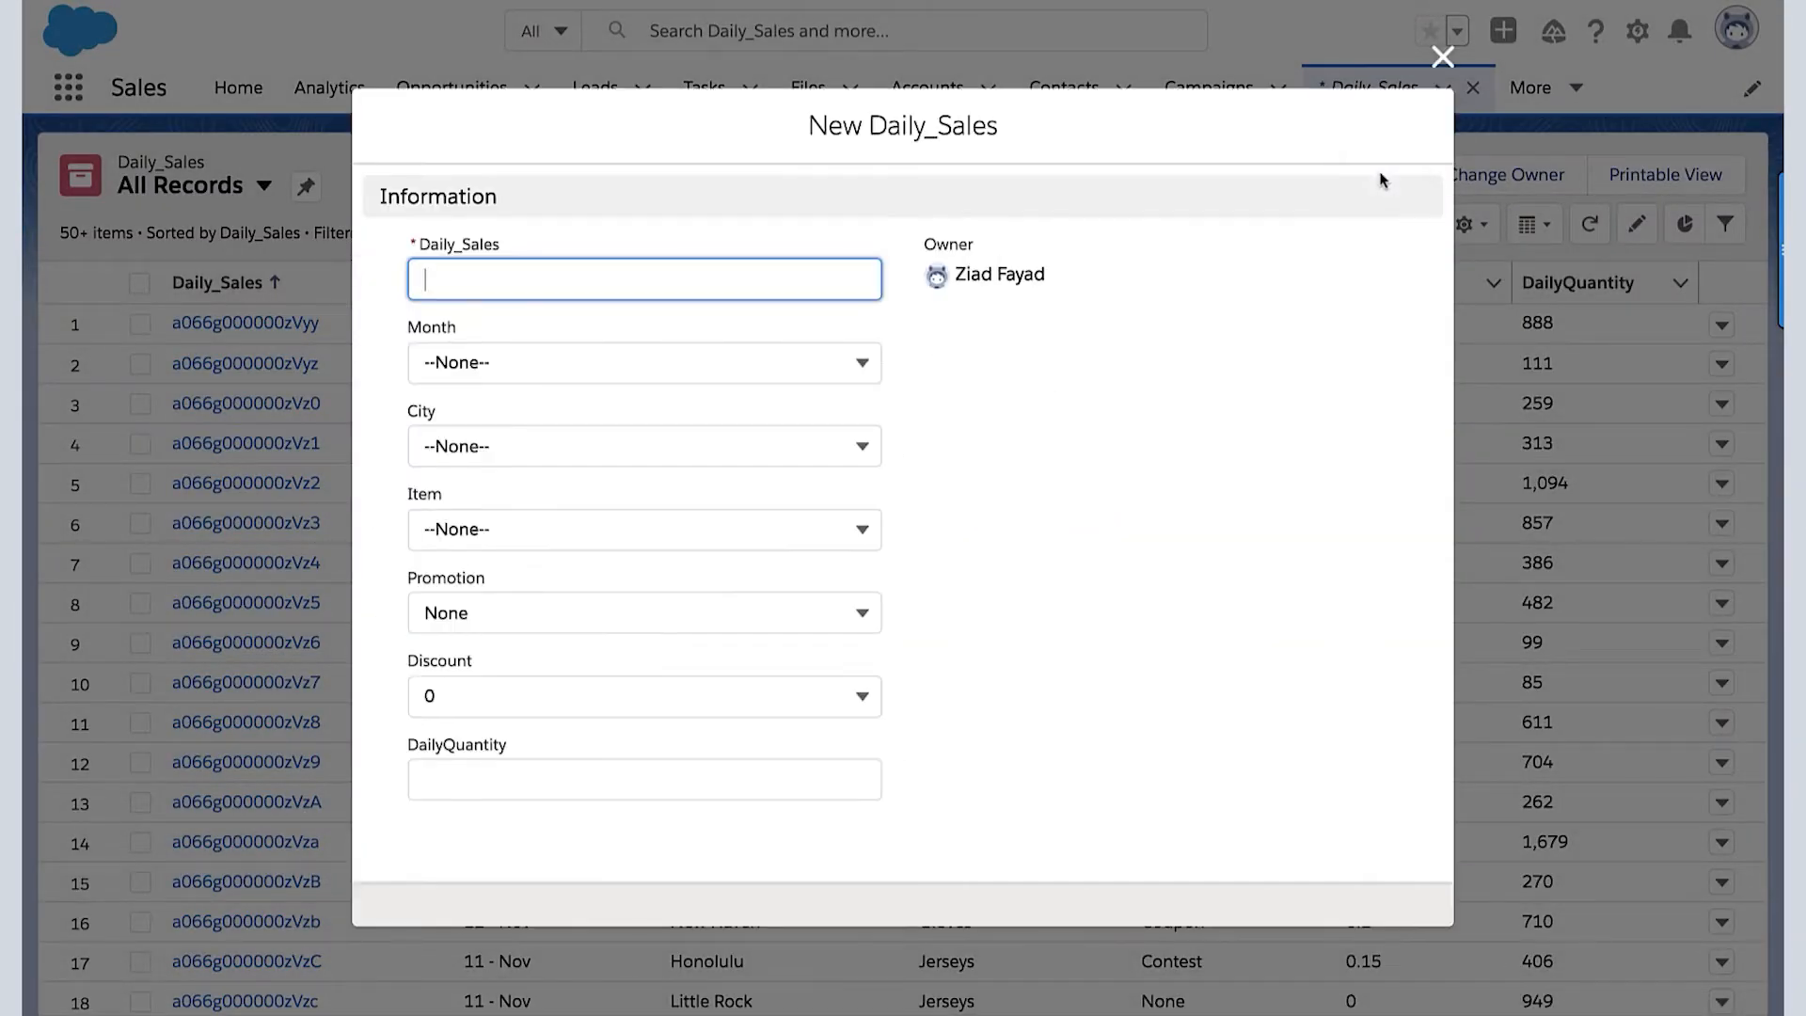
click(544, 283)
text(May Boston)
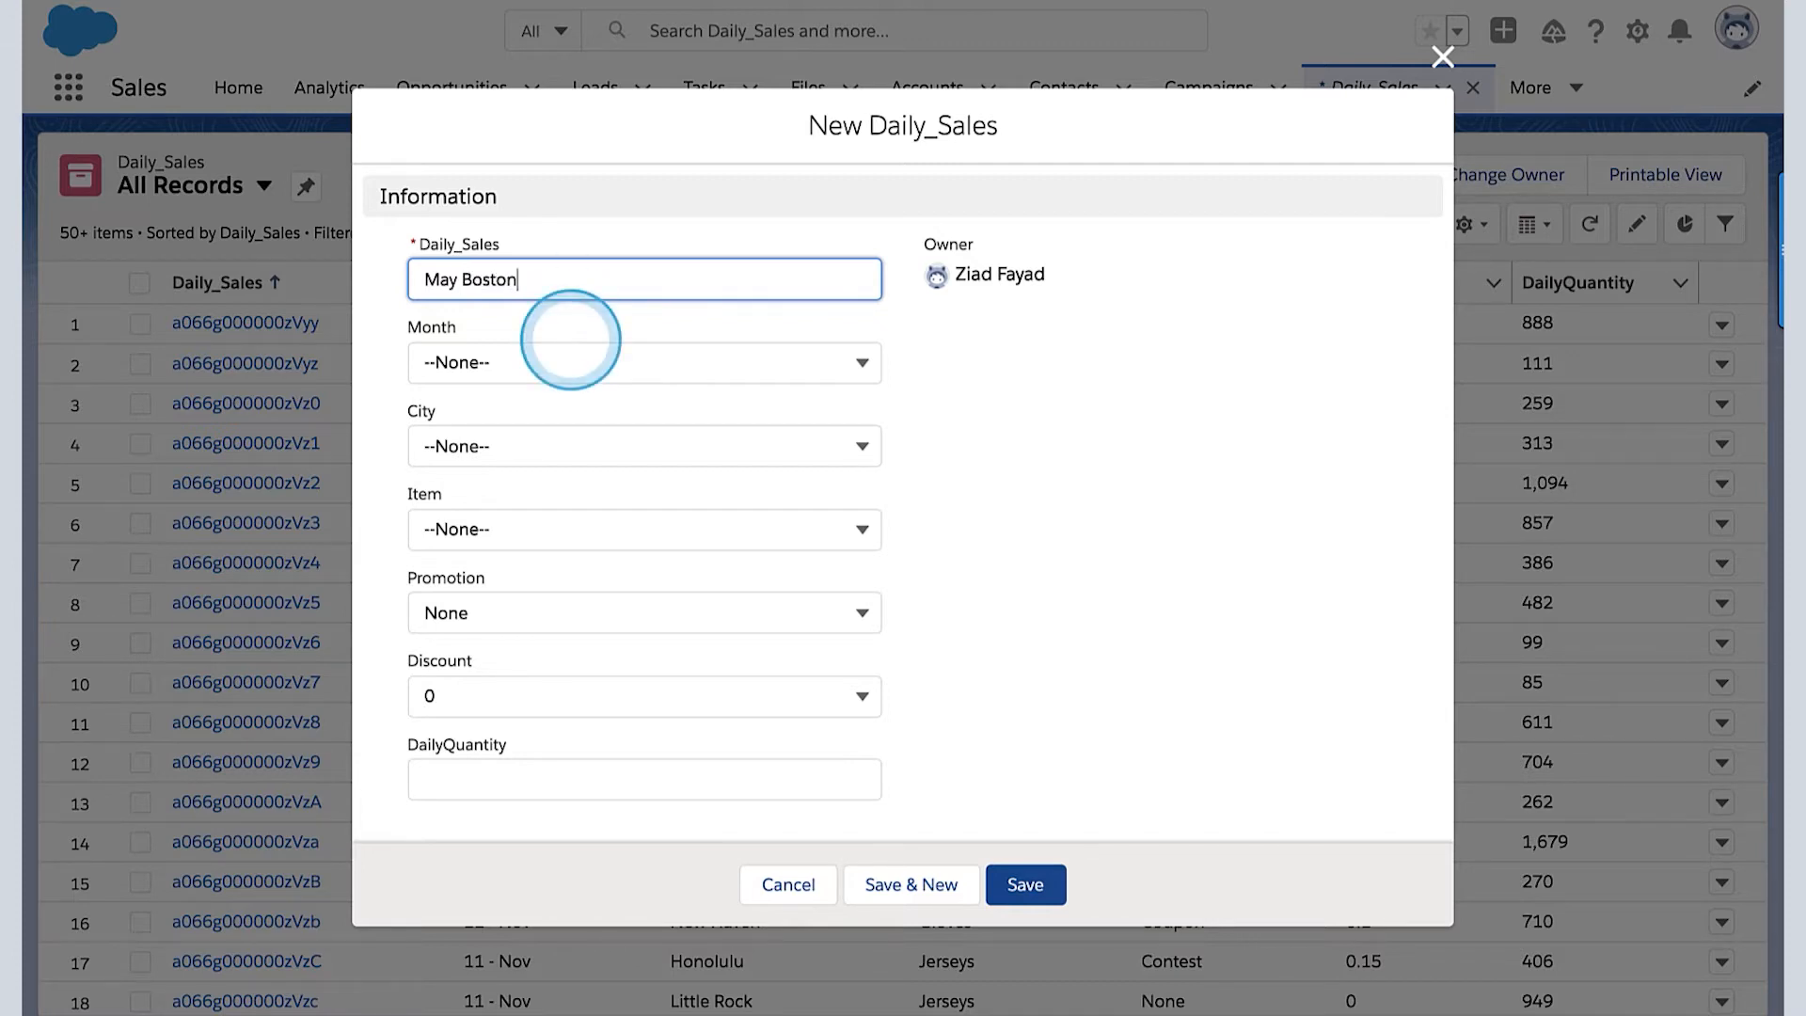
click(603, 365)
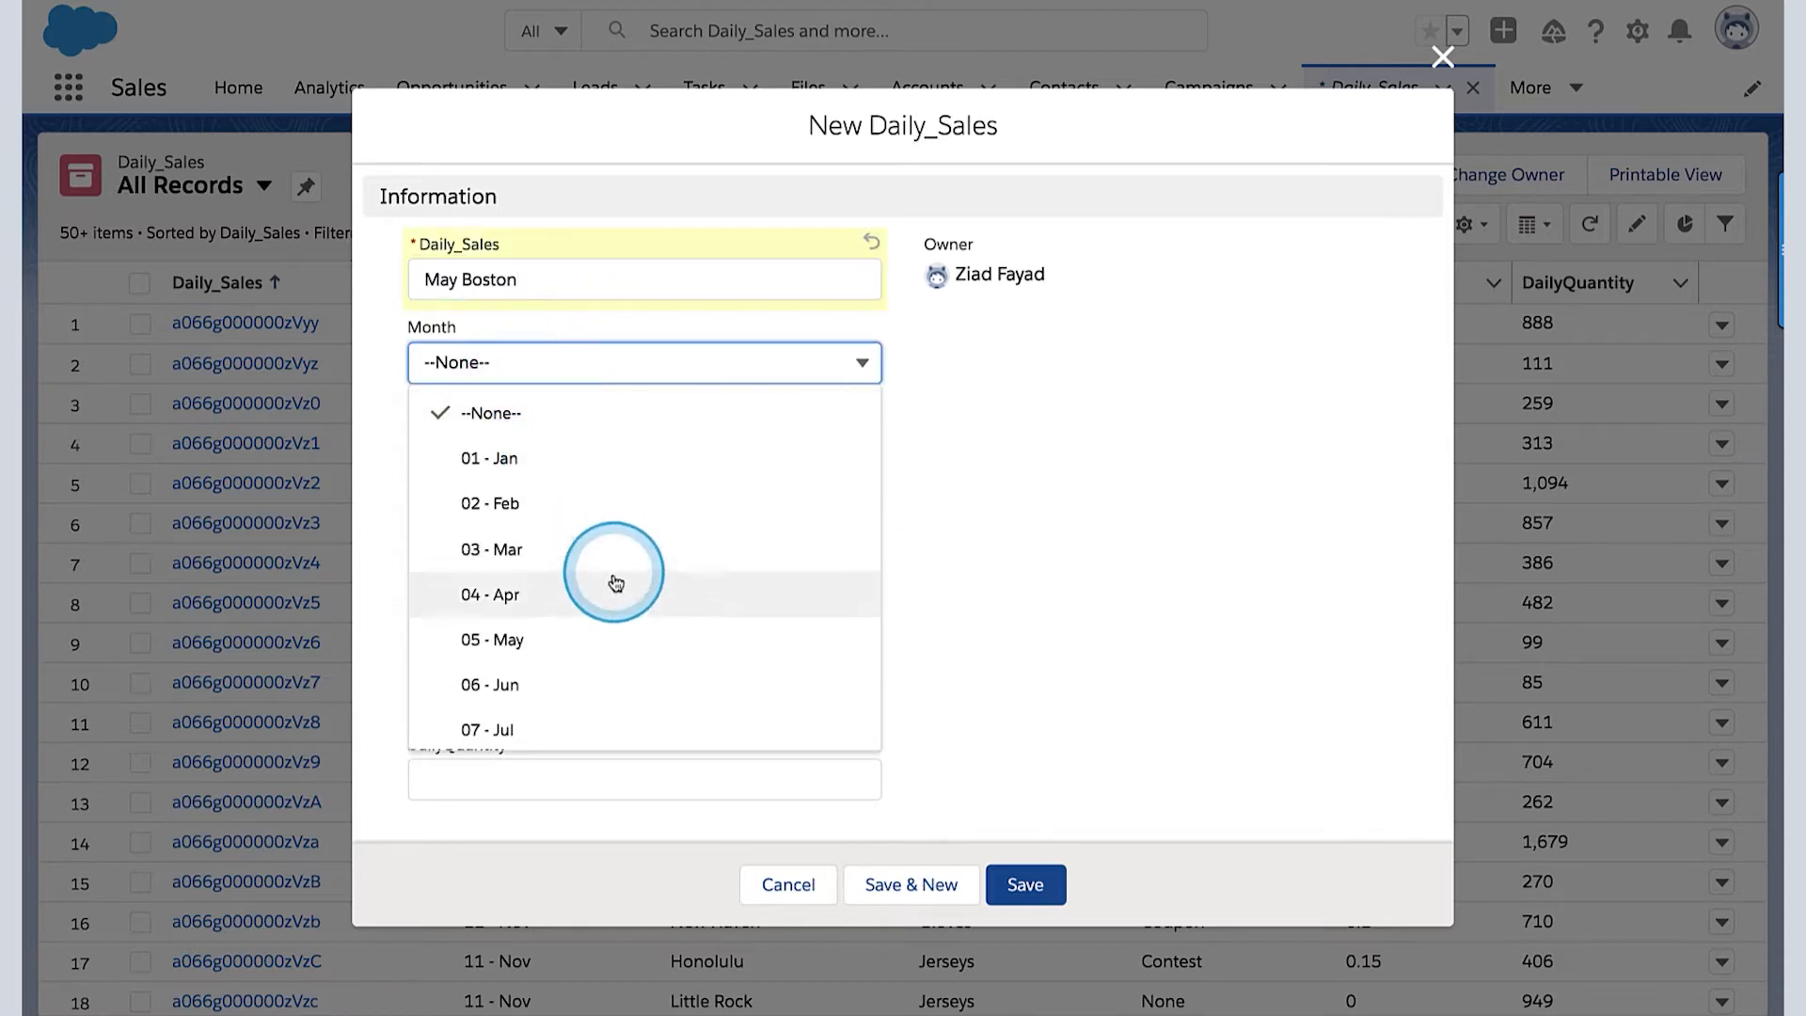
click(550, 638)
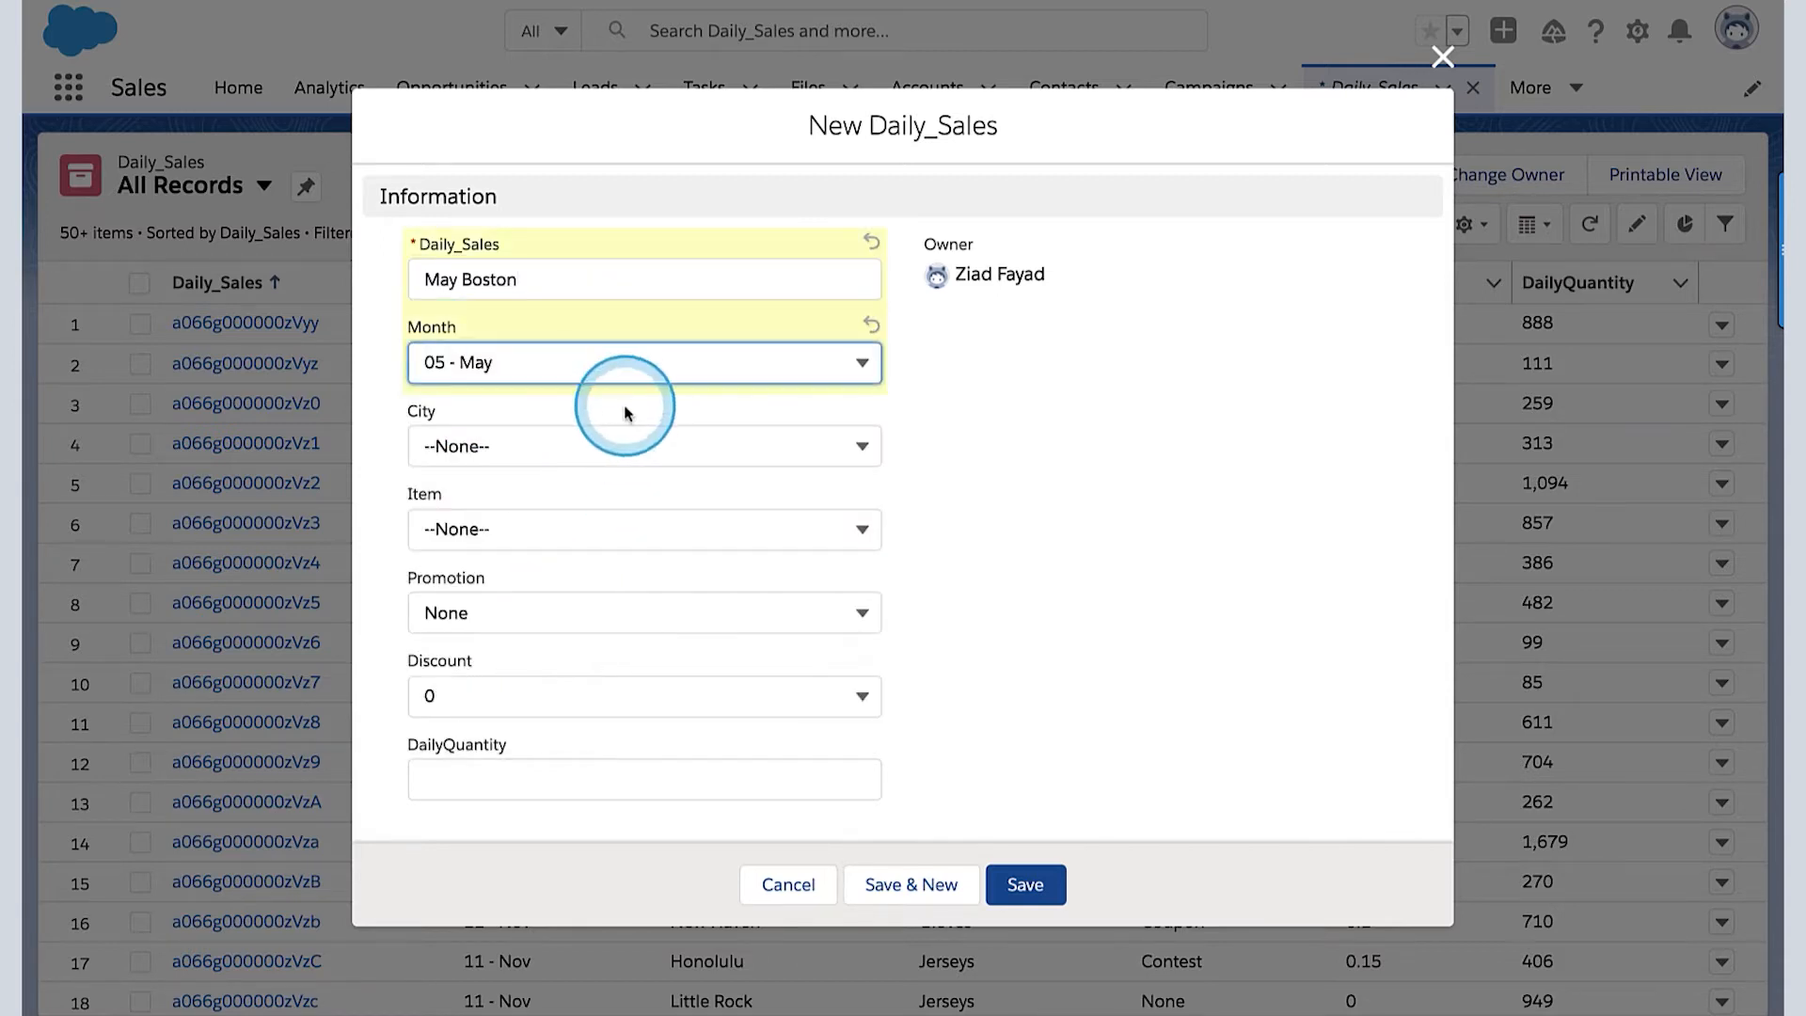
click(609, 446)
click(579, 561)
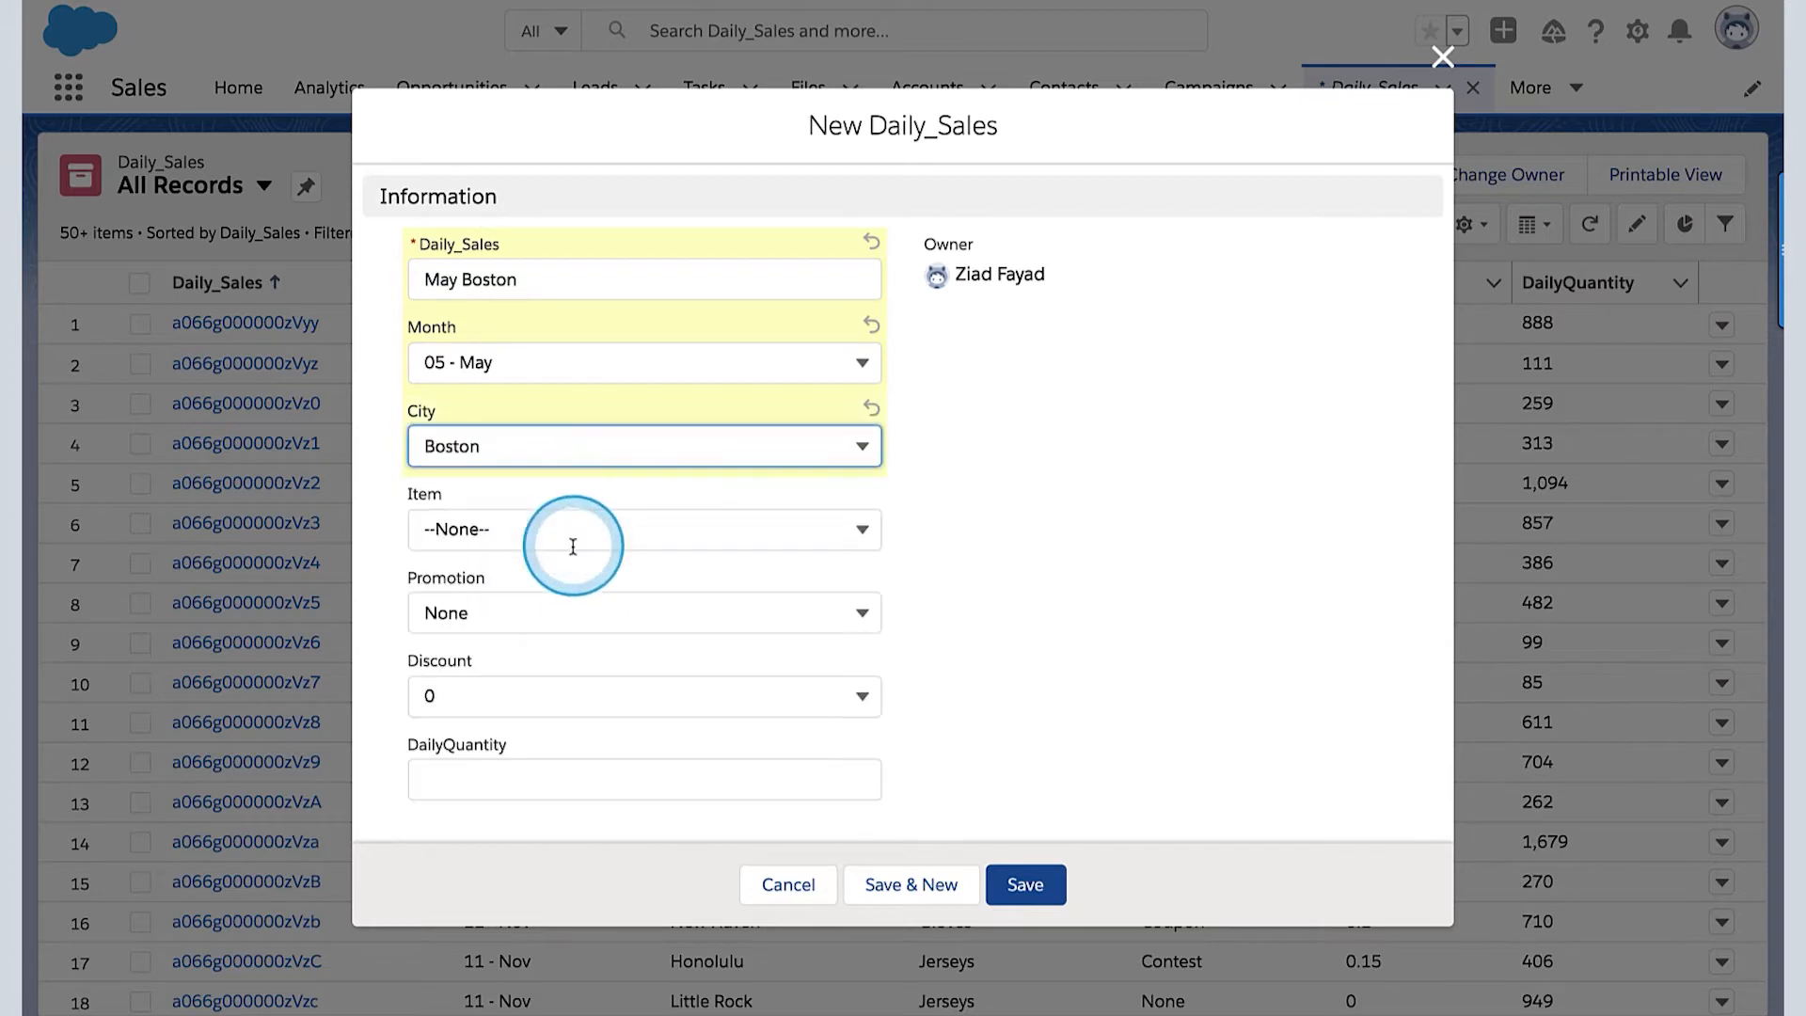
- Set the new record's item to Hats, keep promotion None and discount 0, and save it
click(582, 537)
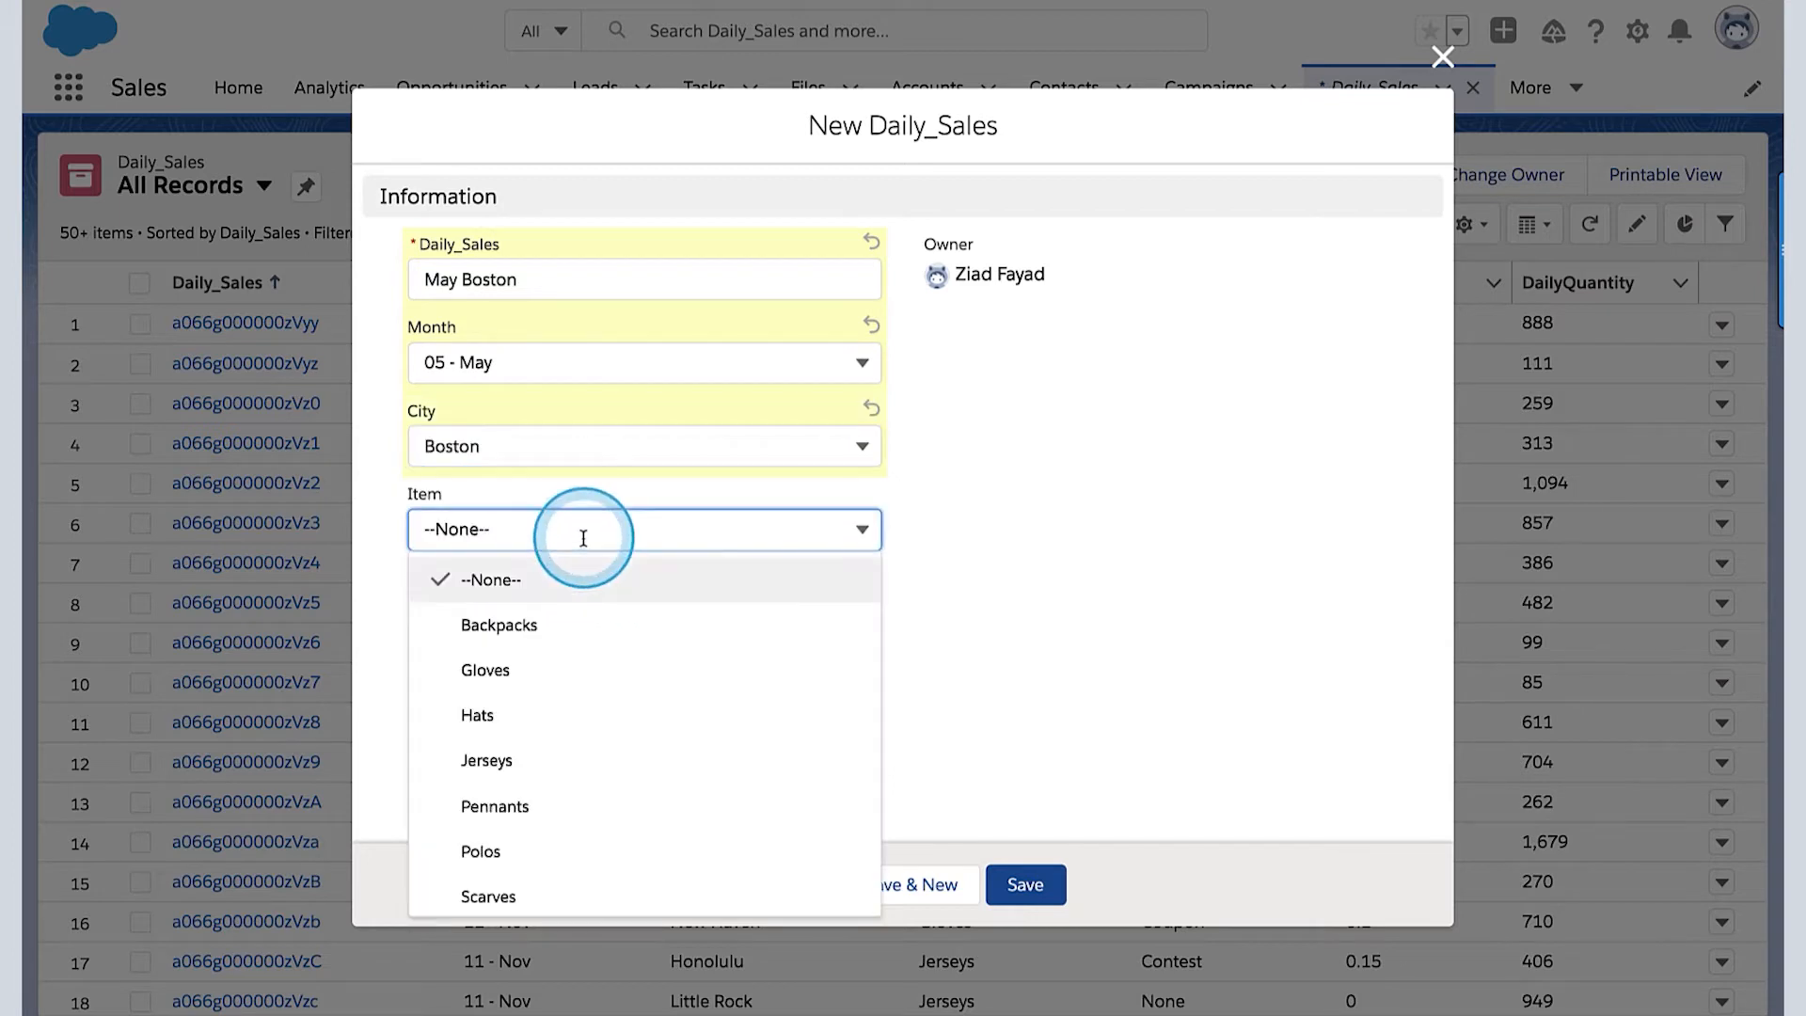
click(562, 724)
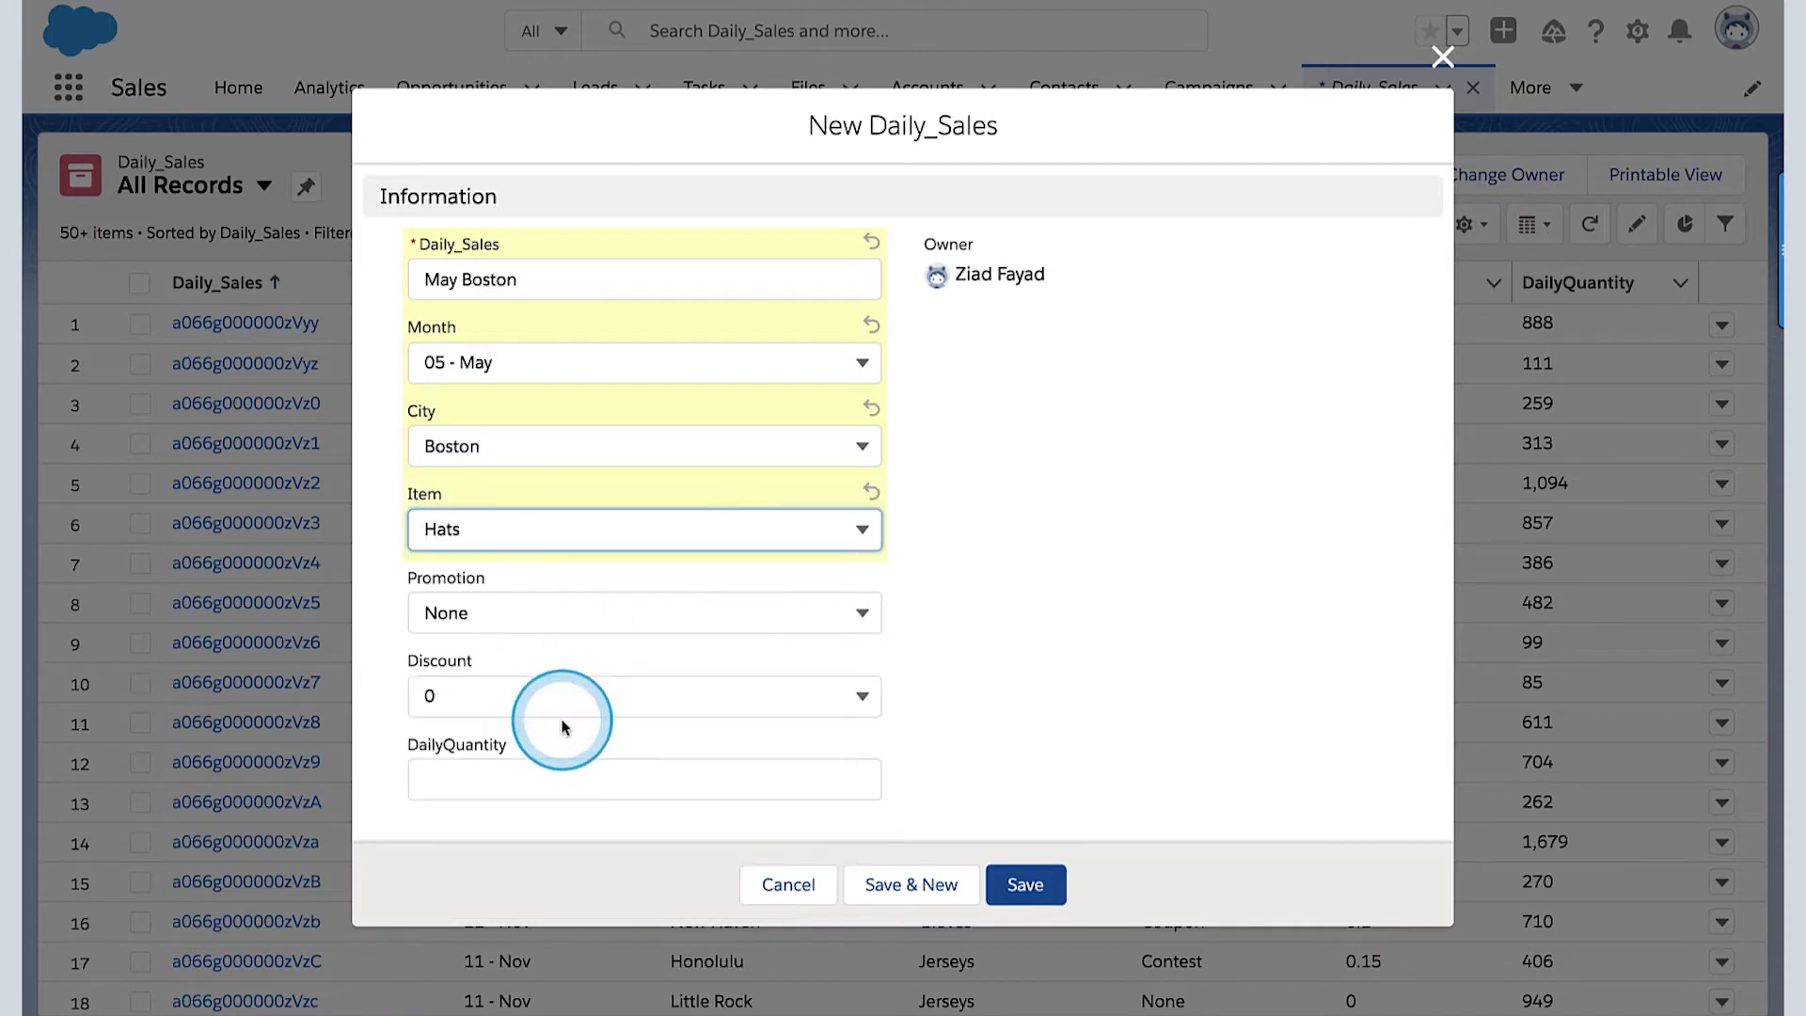
click(592, 623)
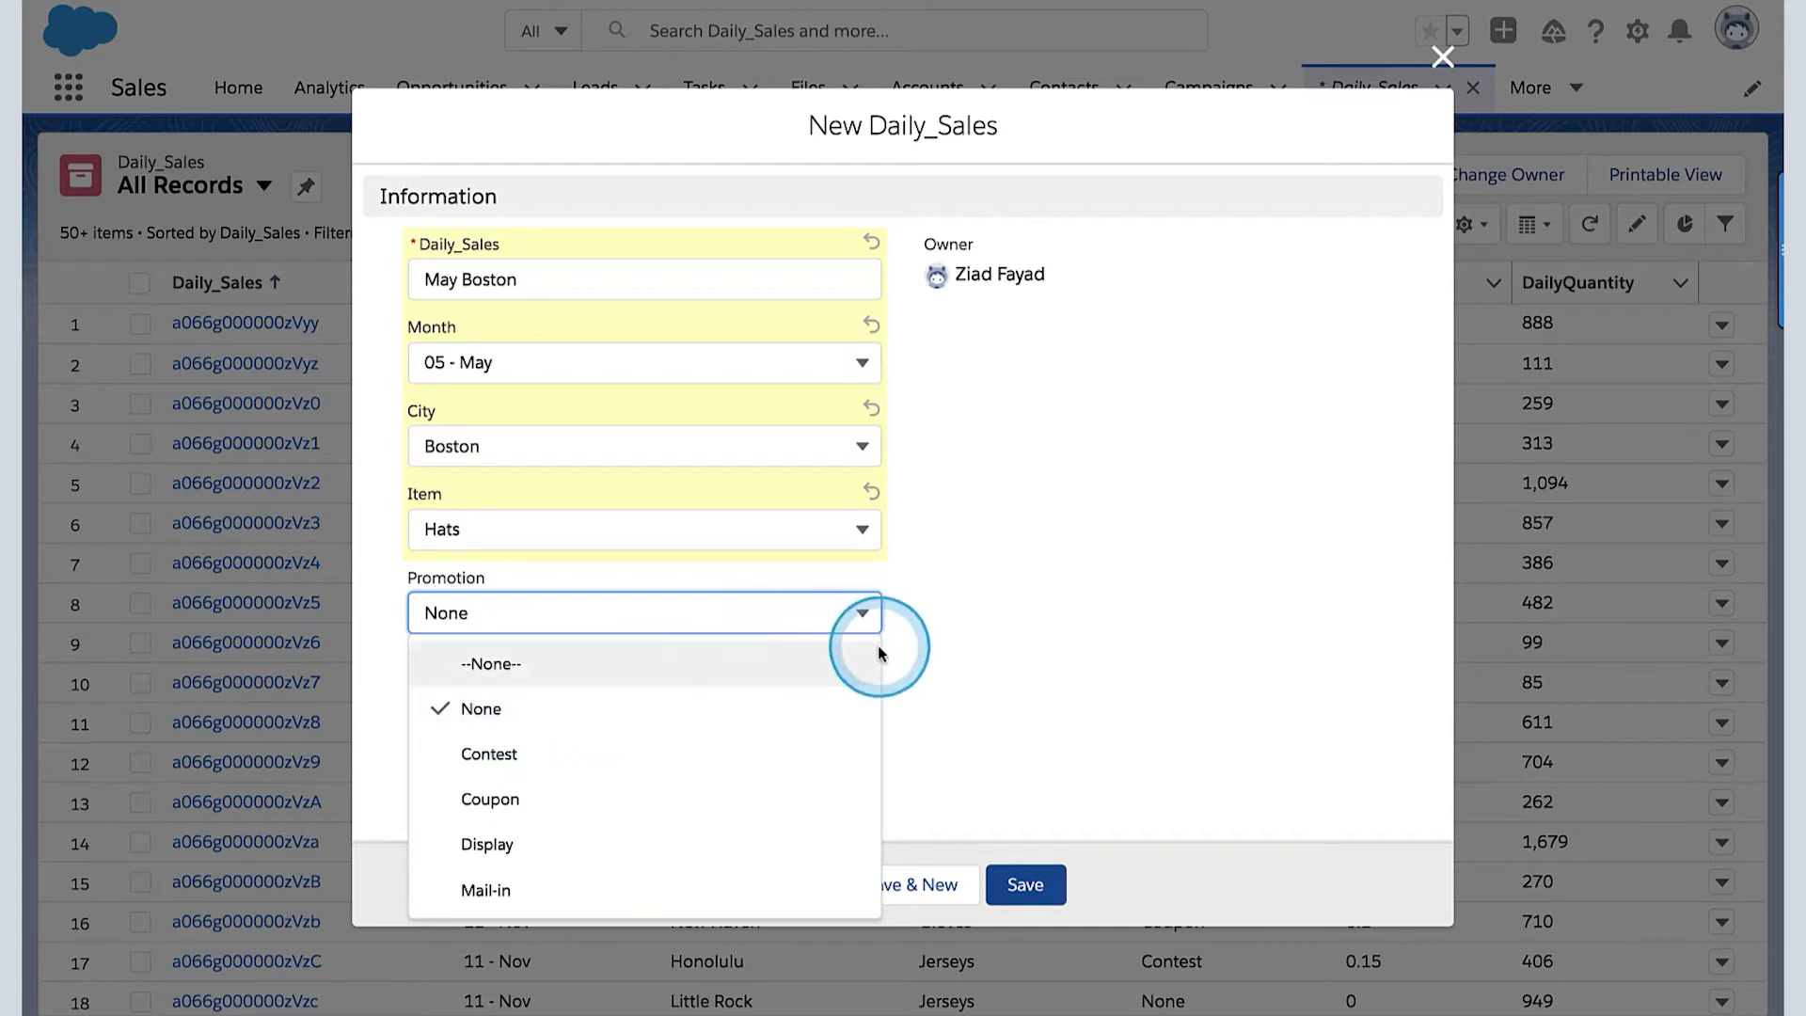
click(912, 659)
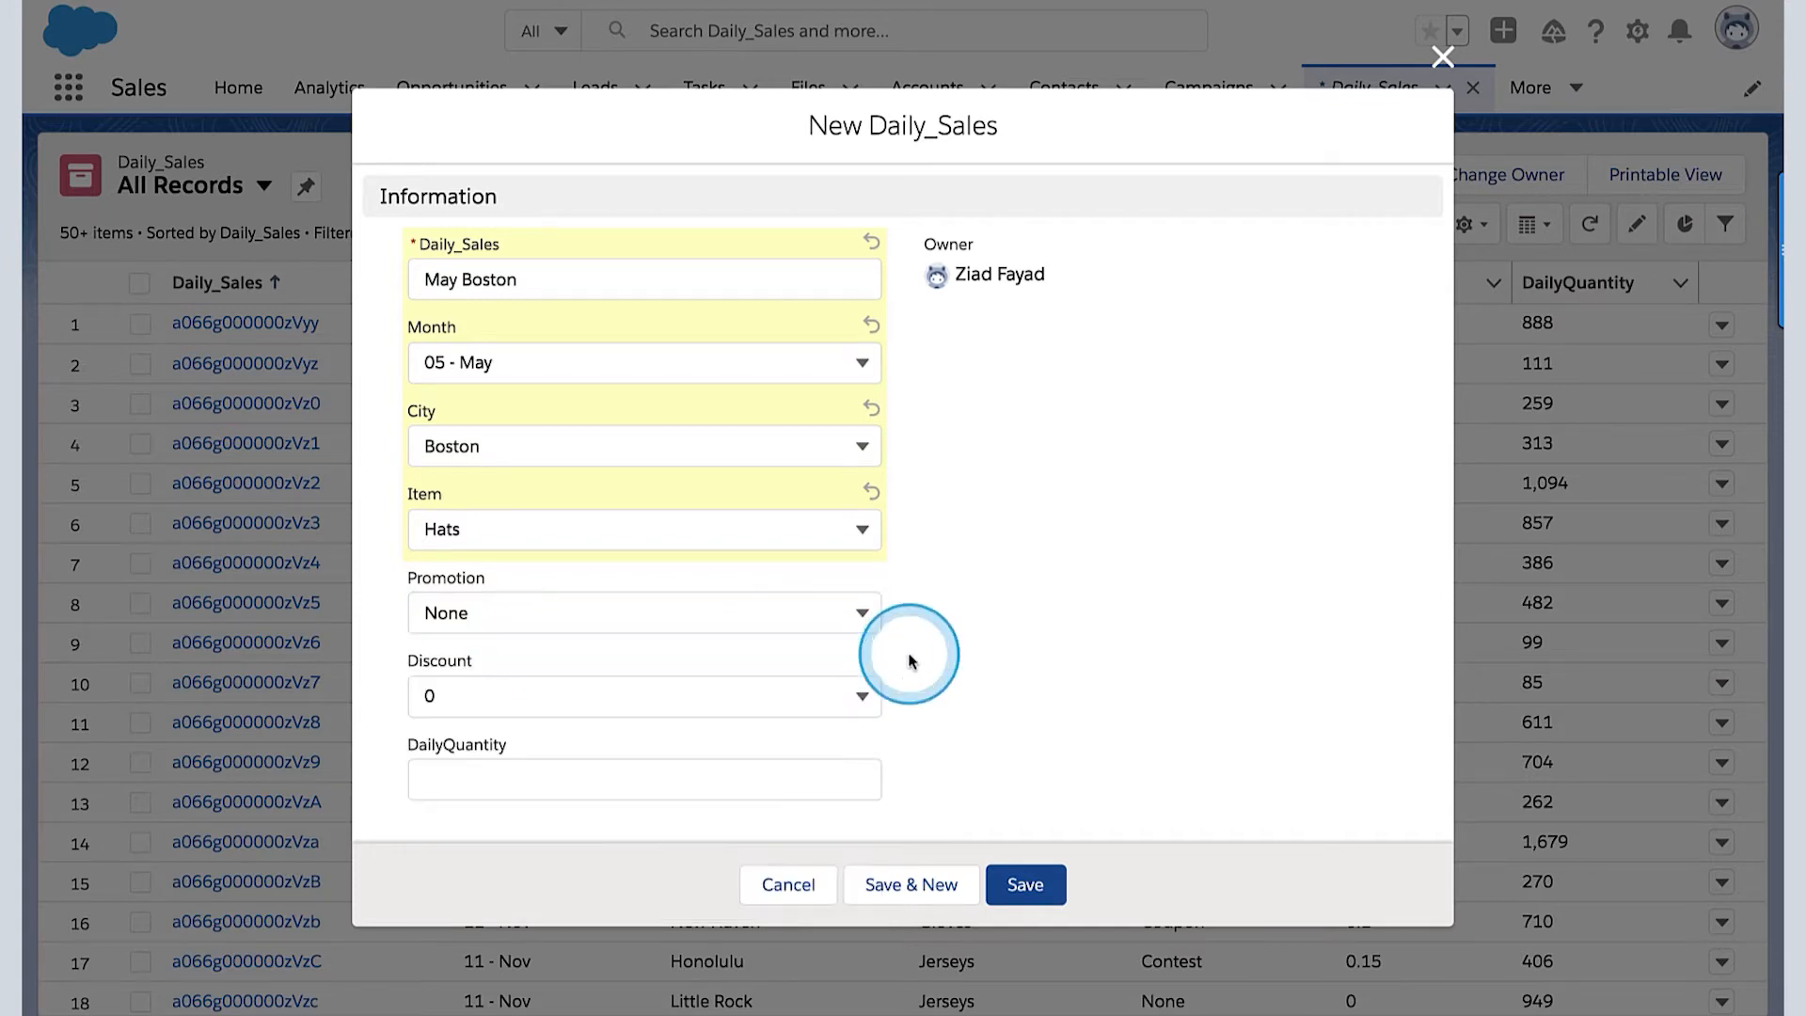
click(856, 694)
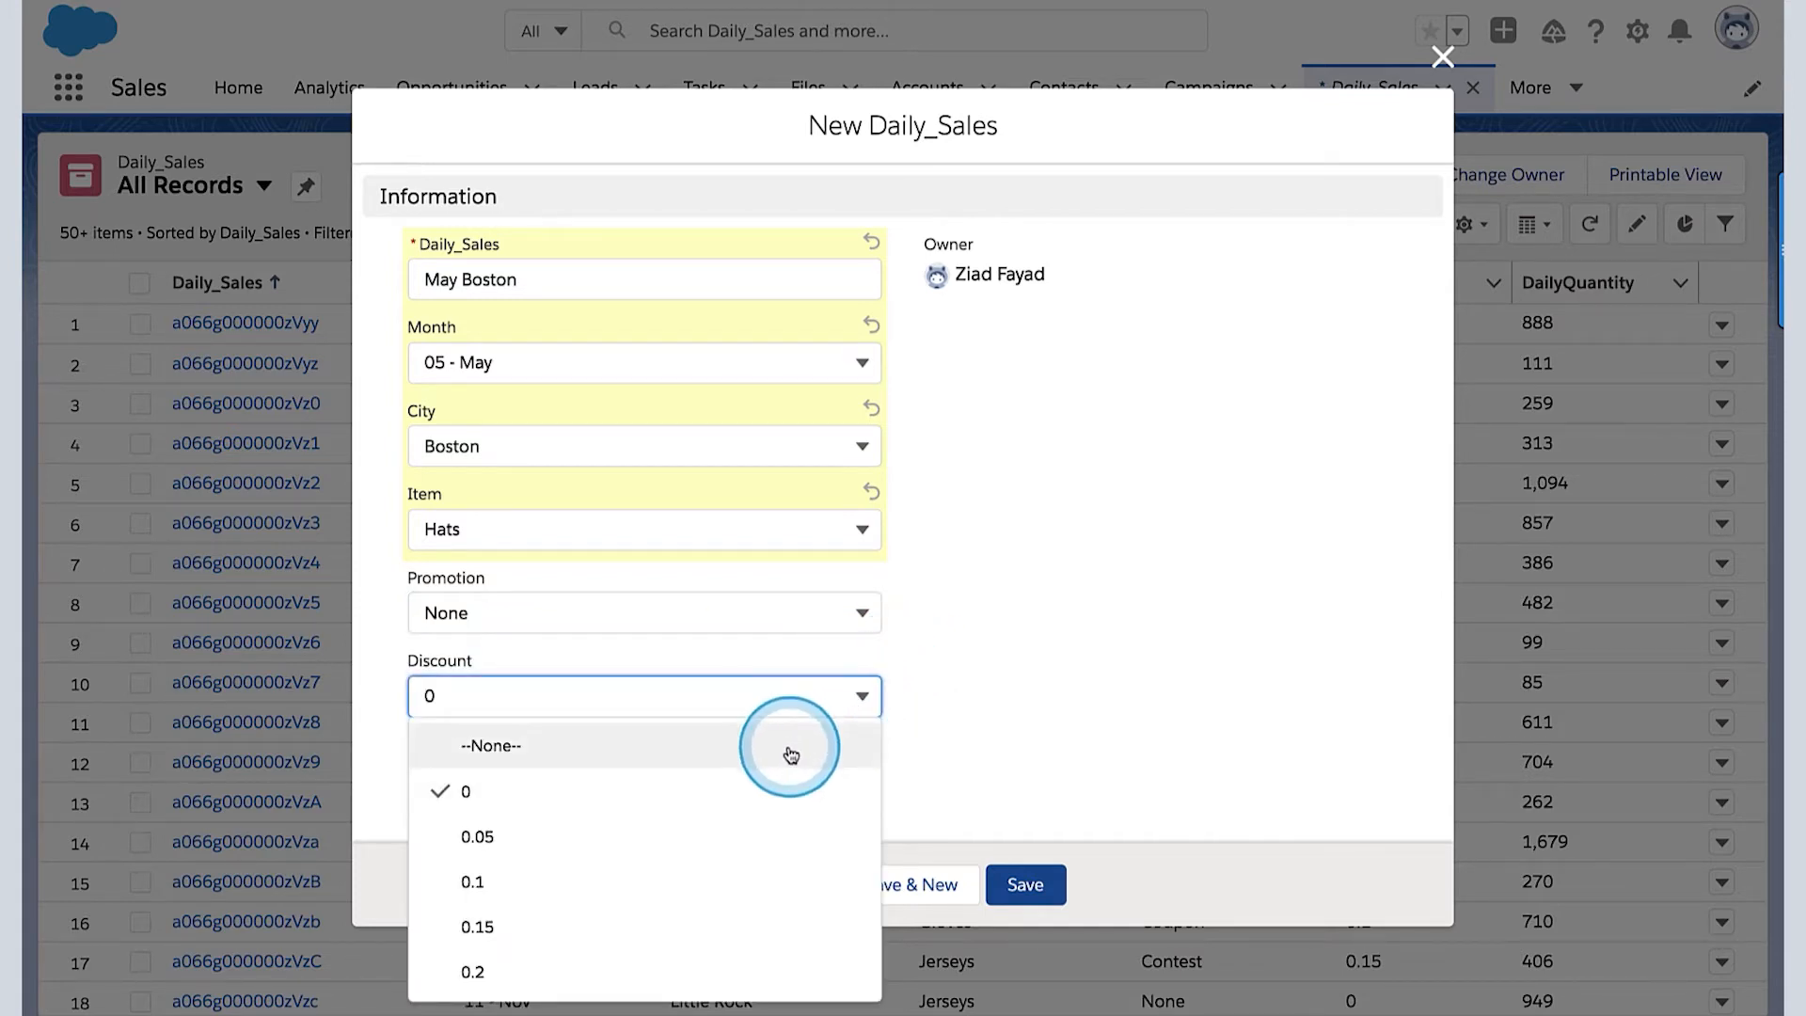
click(762, 840)
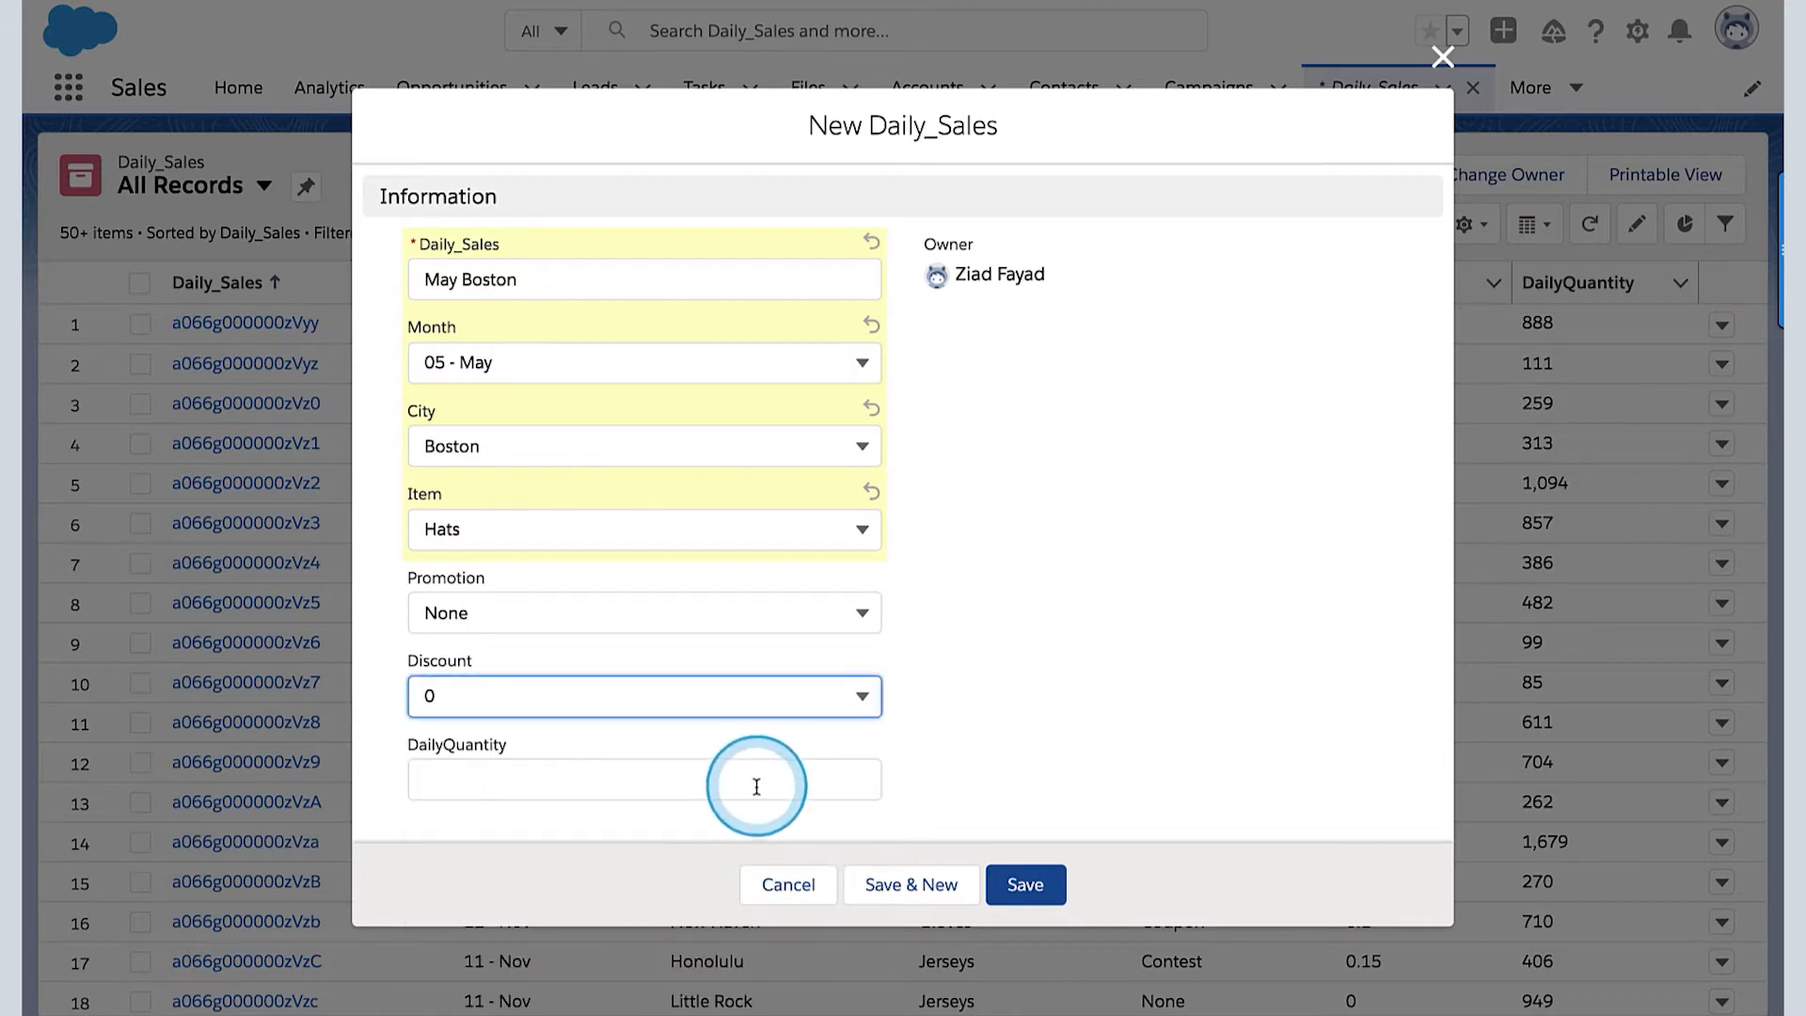
click(1026, 887)
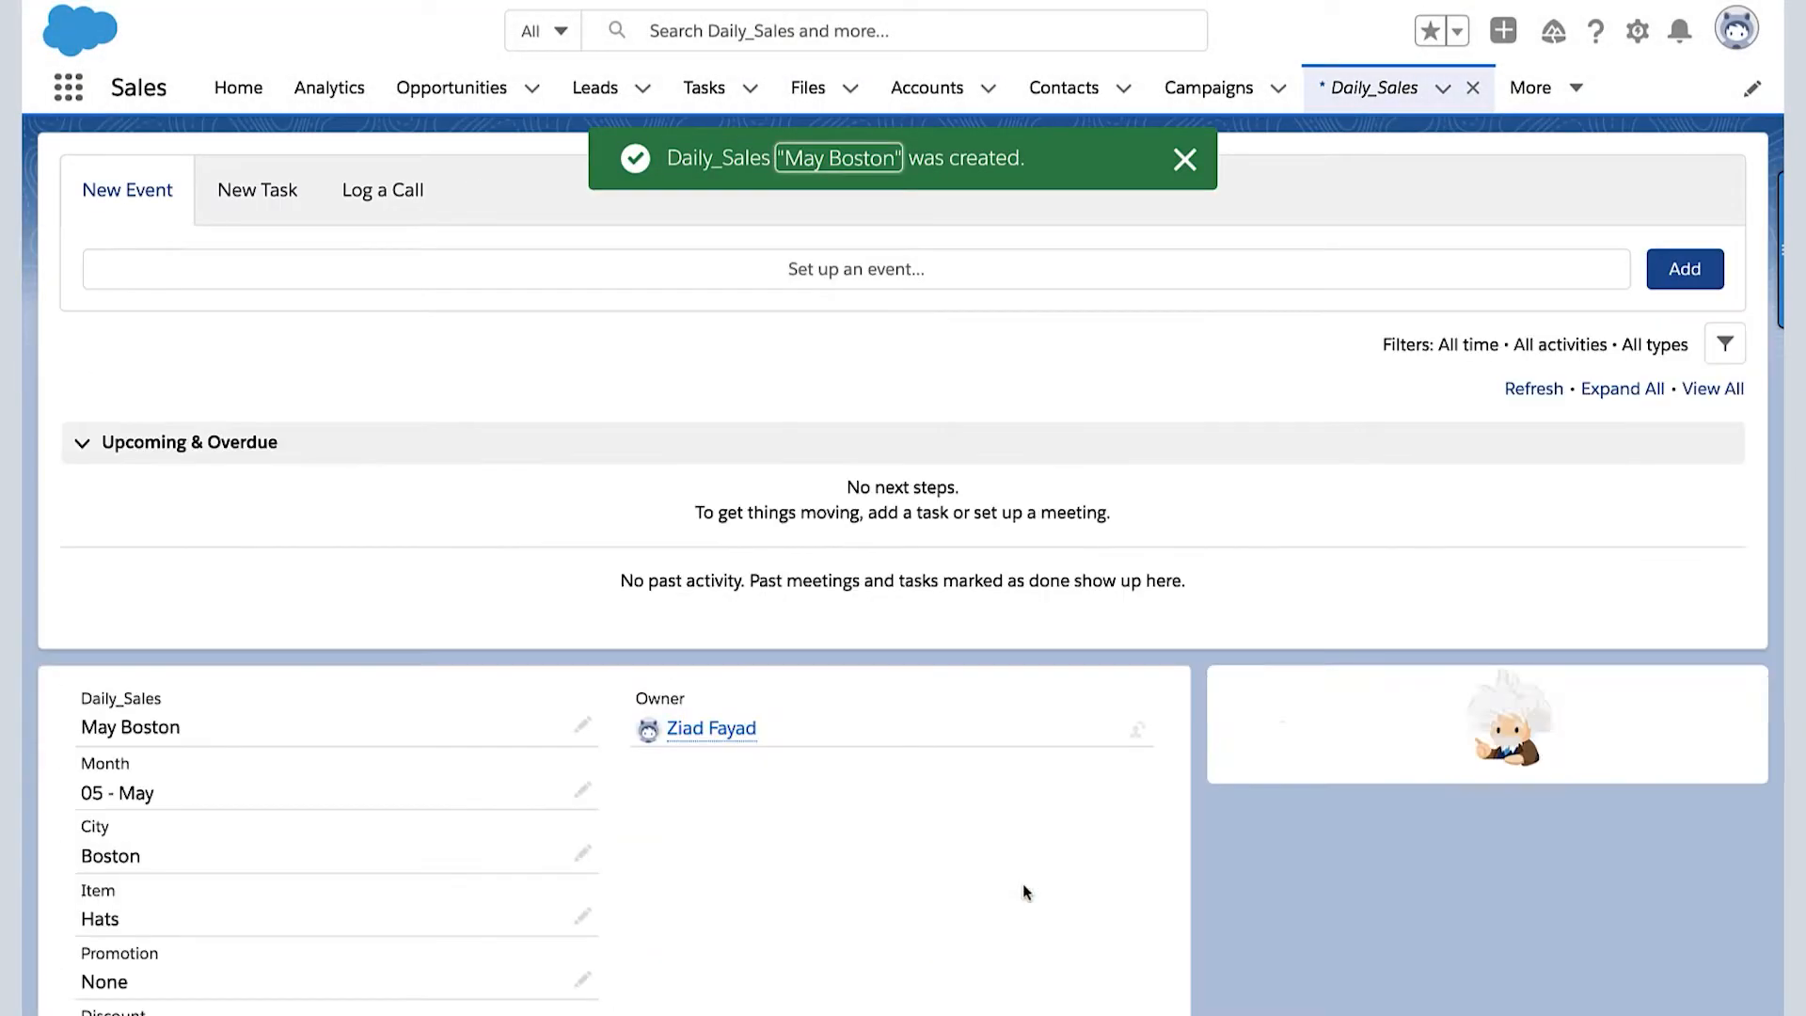
- Examine the predicted value, top predictors and suggested improvements in the May Boston record's Einstein Predictions
scroll(1186, 875, down, 3)
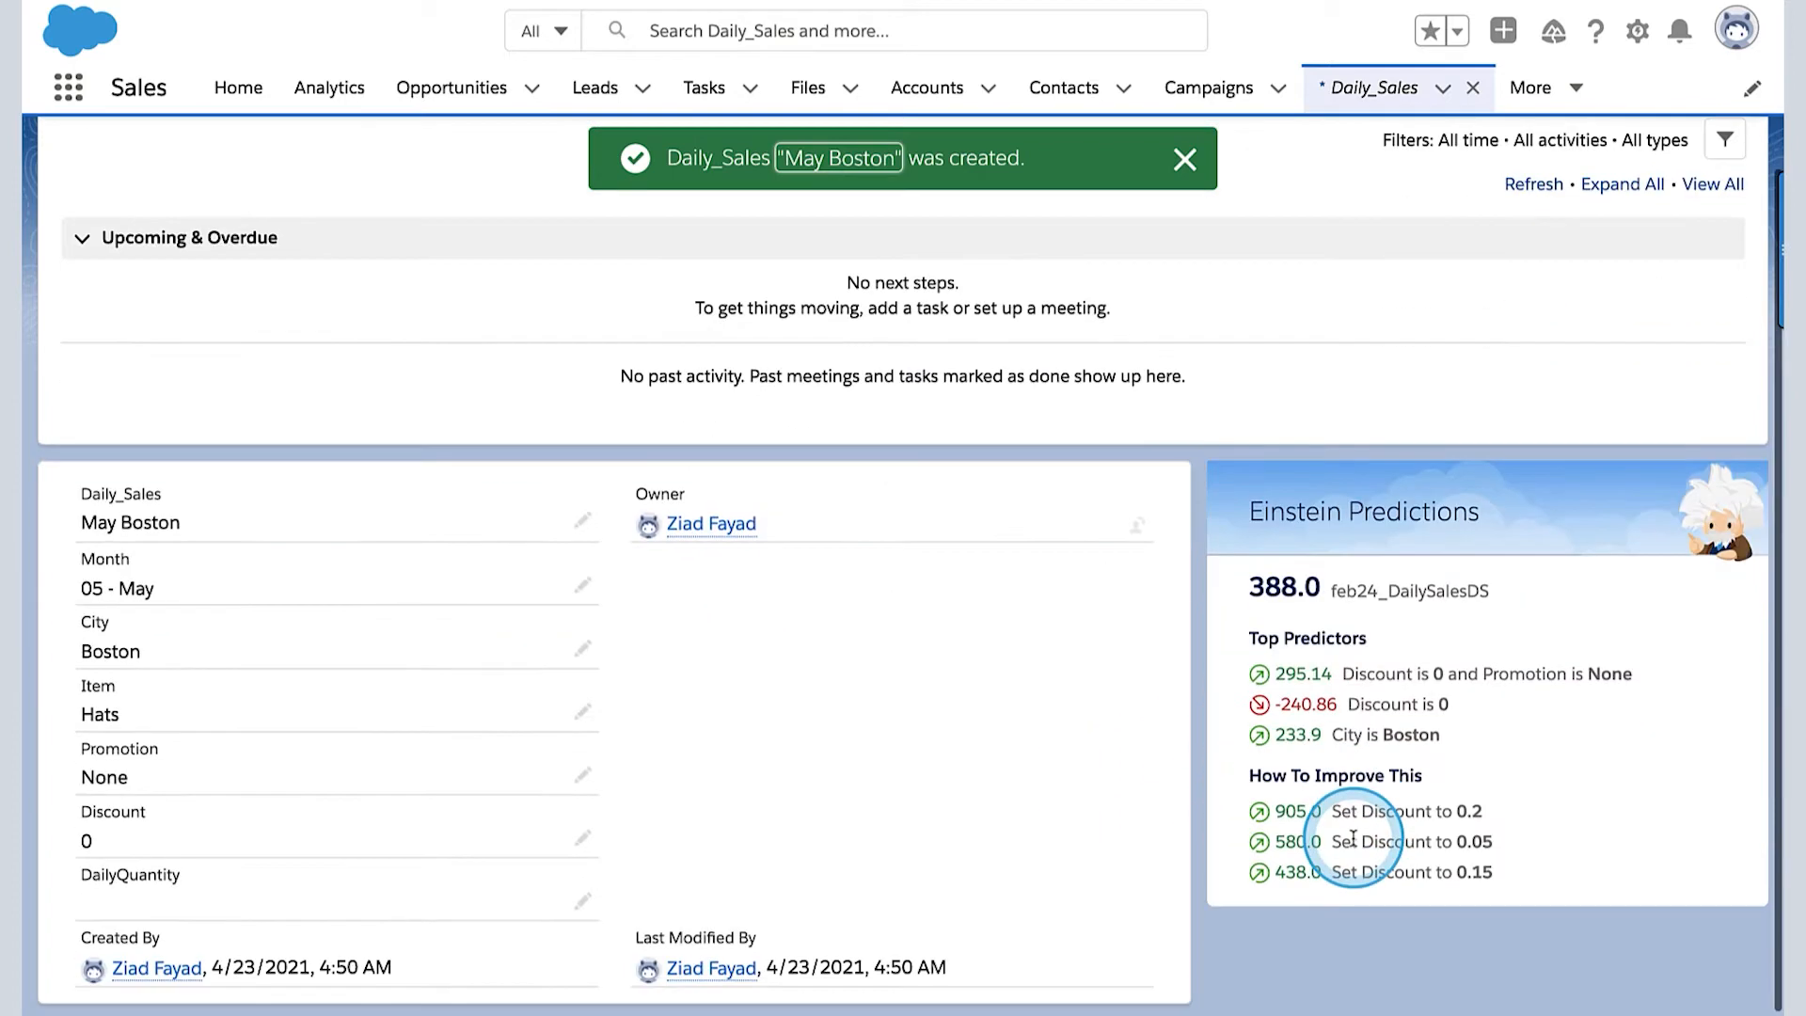
drag(1684, 607, 1319, 585)
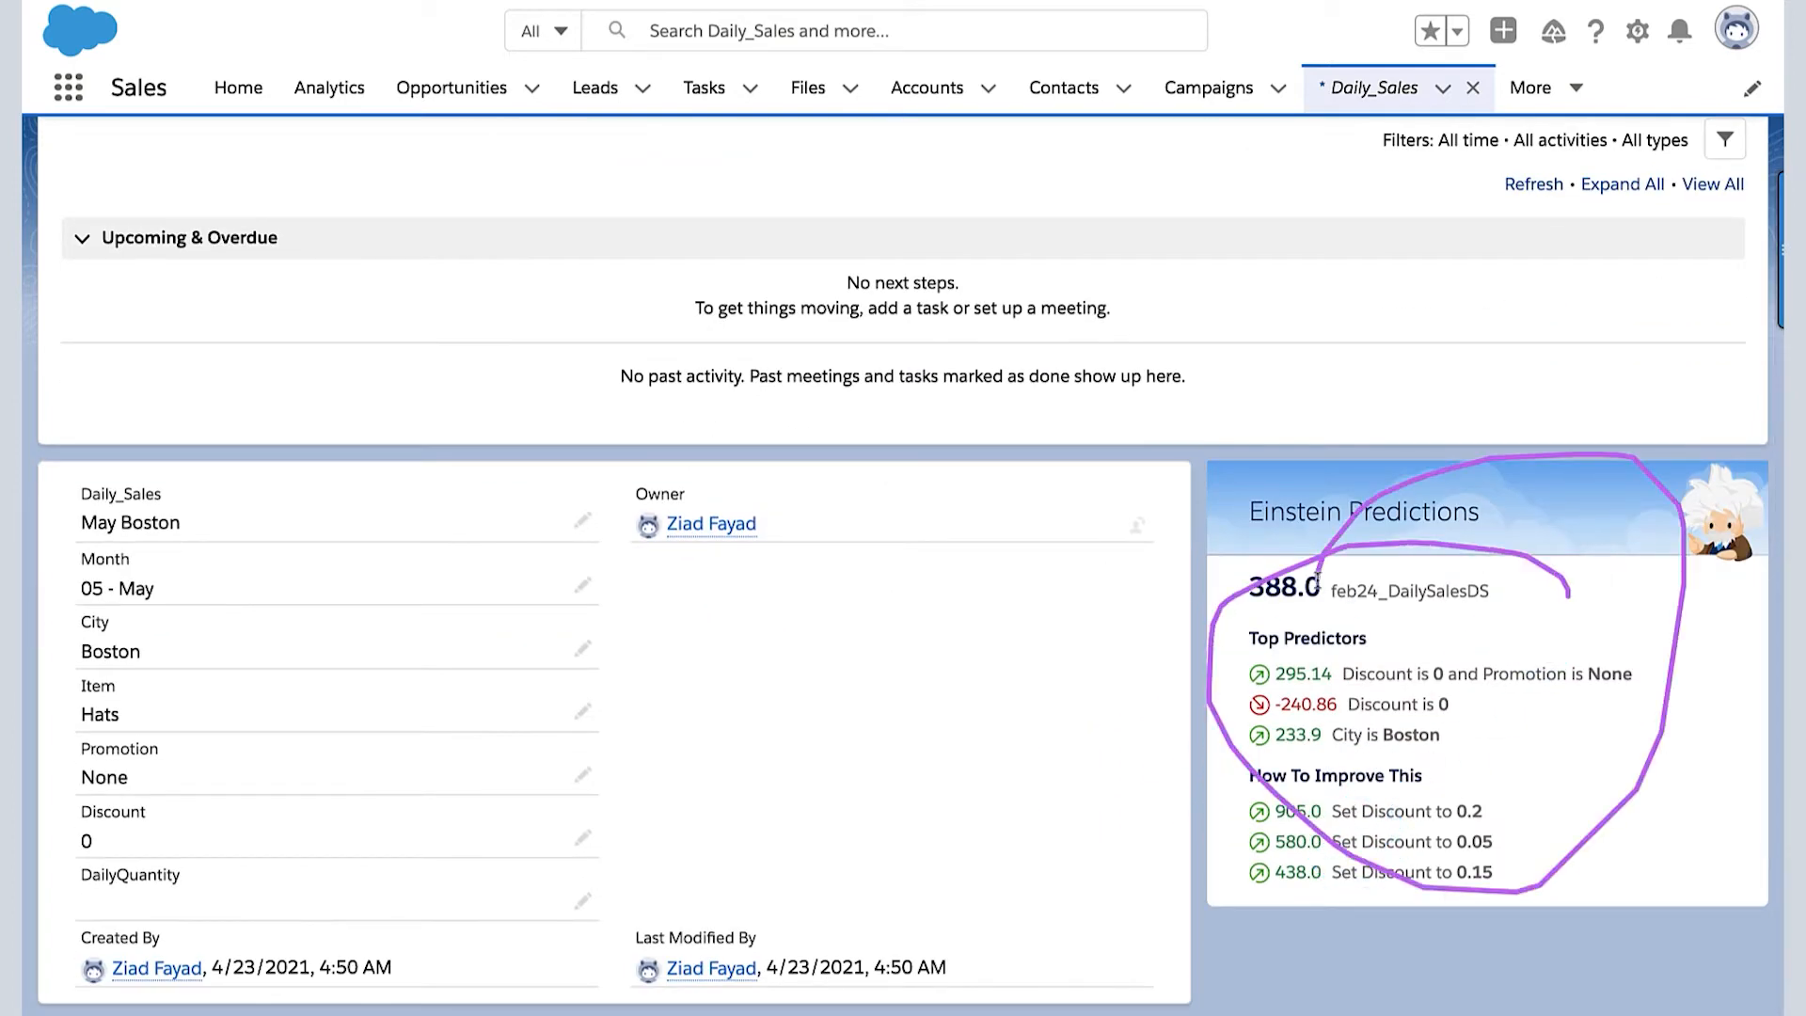
key(Escape)
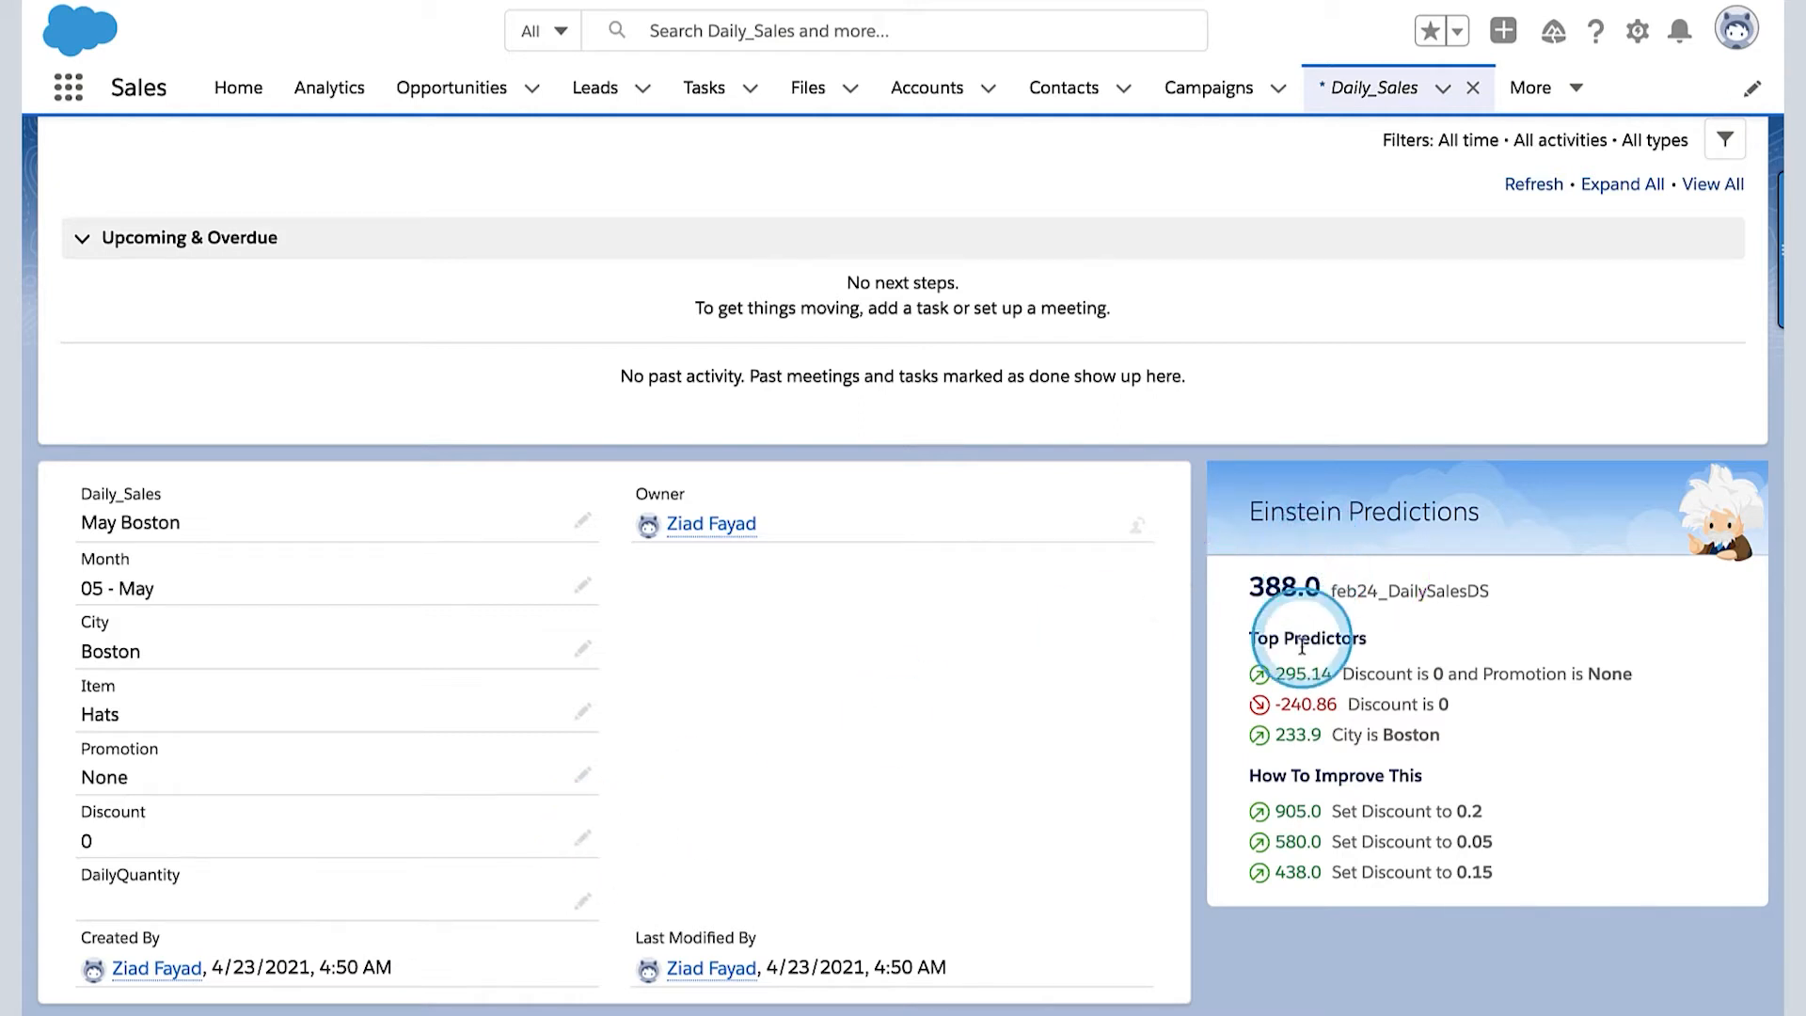
mouse_move(1343, 637)
mouse_down()
mouse_move(1215, 682)
mouse_move(1304, 762)
mouse_move(1360, 660)
mouse_up()
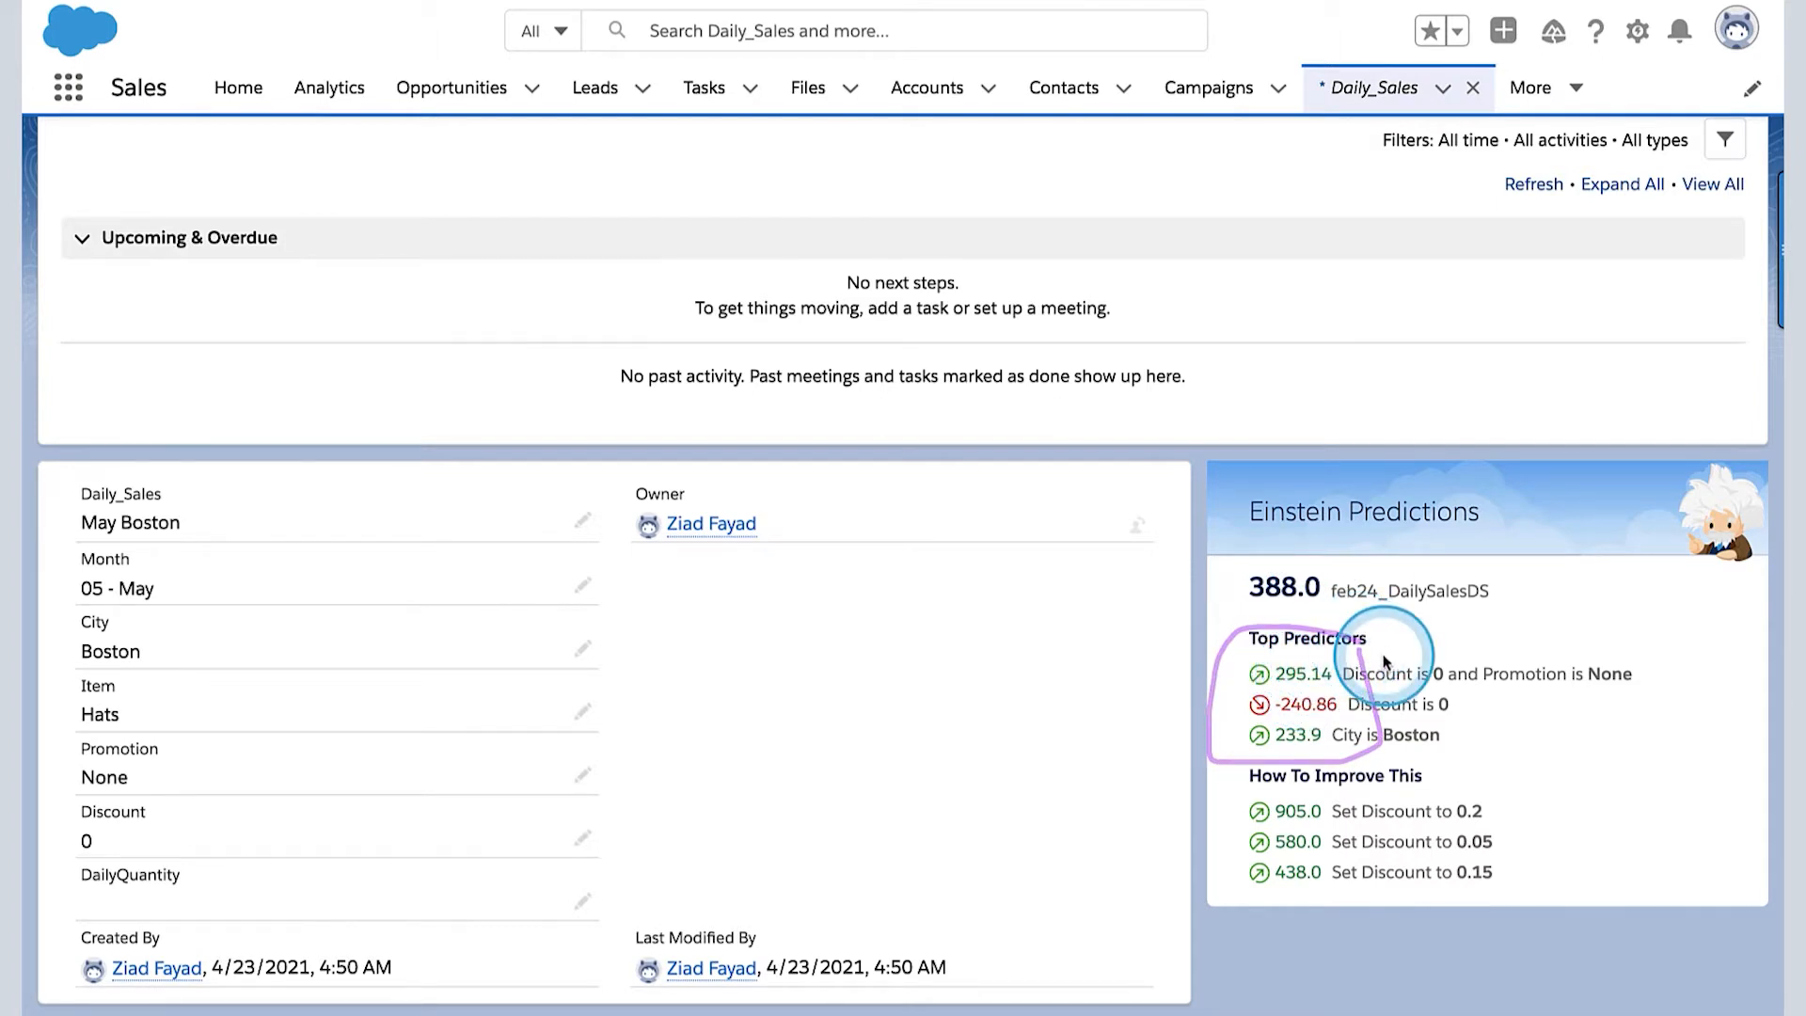
mouse_move(1377, 828)
mouse_down()
mouse_move(1193, 789)
mouse_move(1354, 927)
mouse_move(1323, 735)
mouse_up()
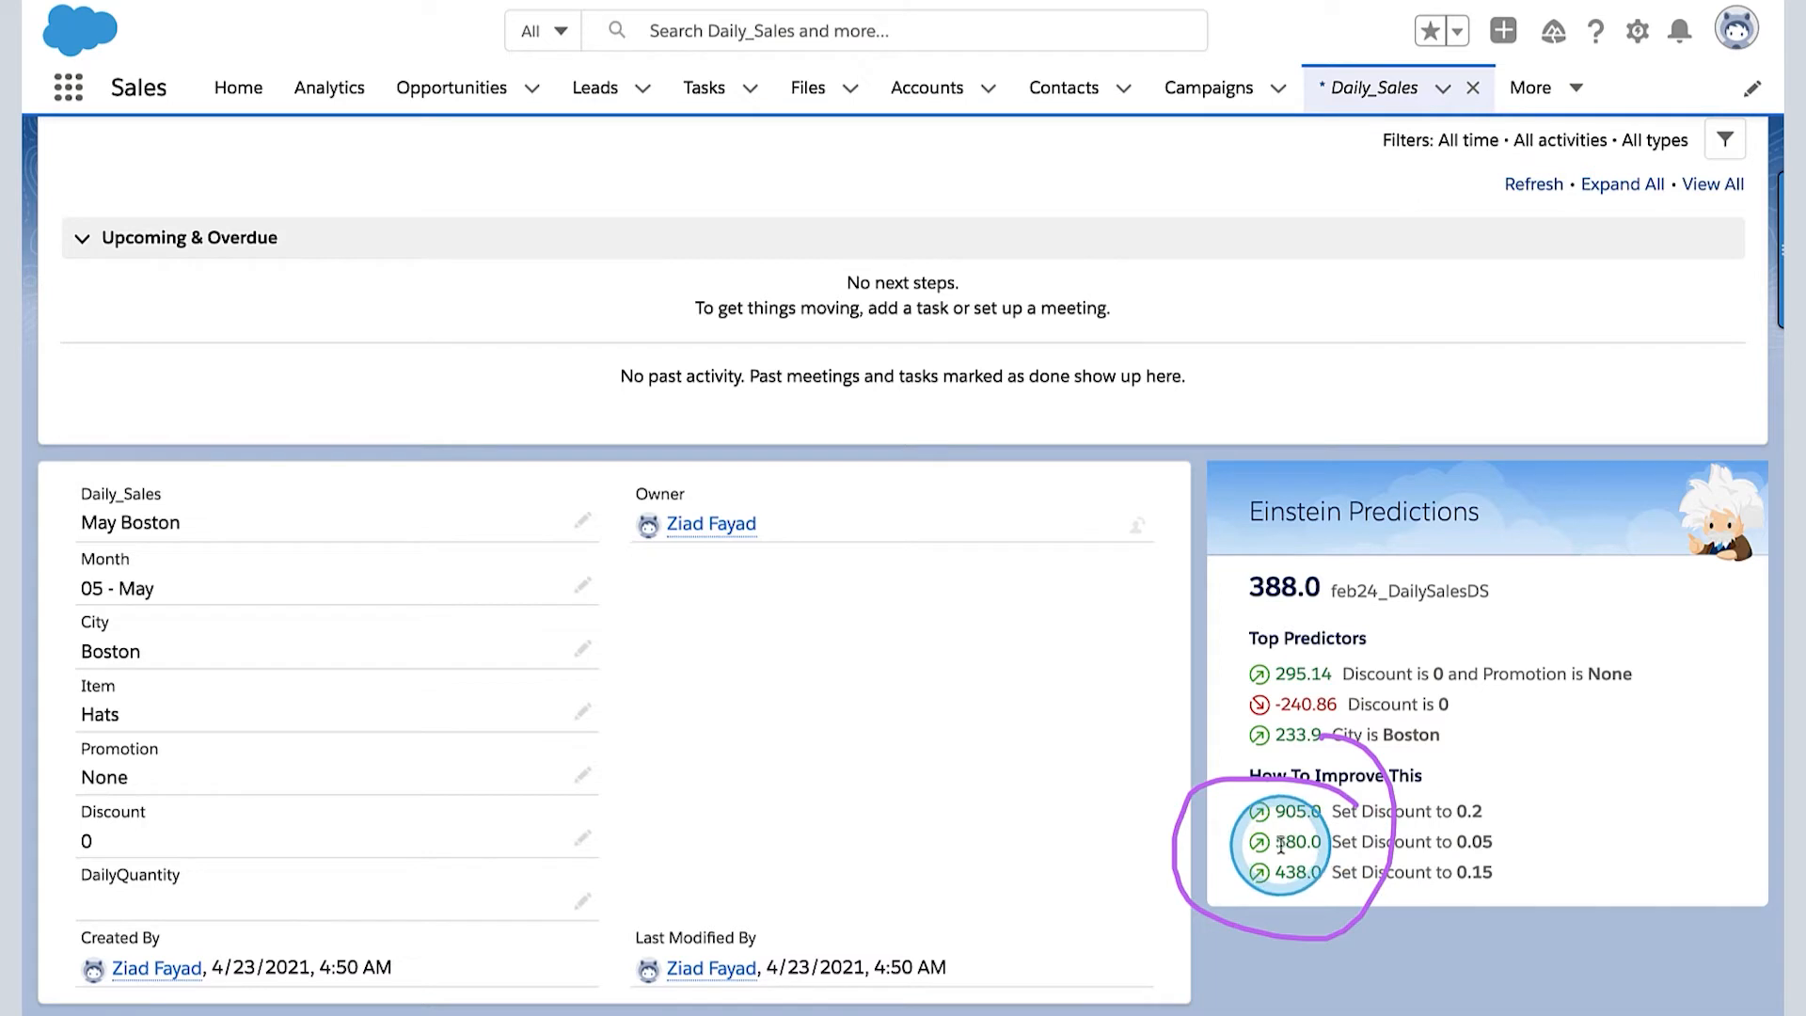
click(586, 838)
scroll(532, 884, down, 3)
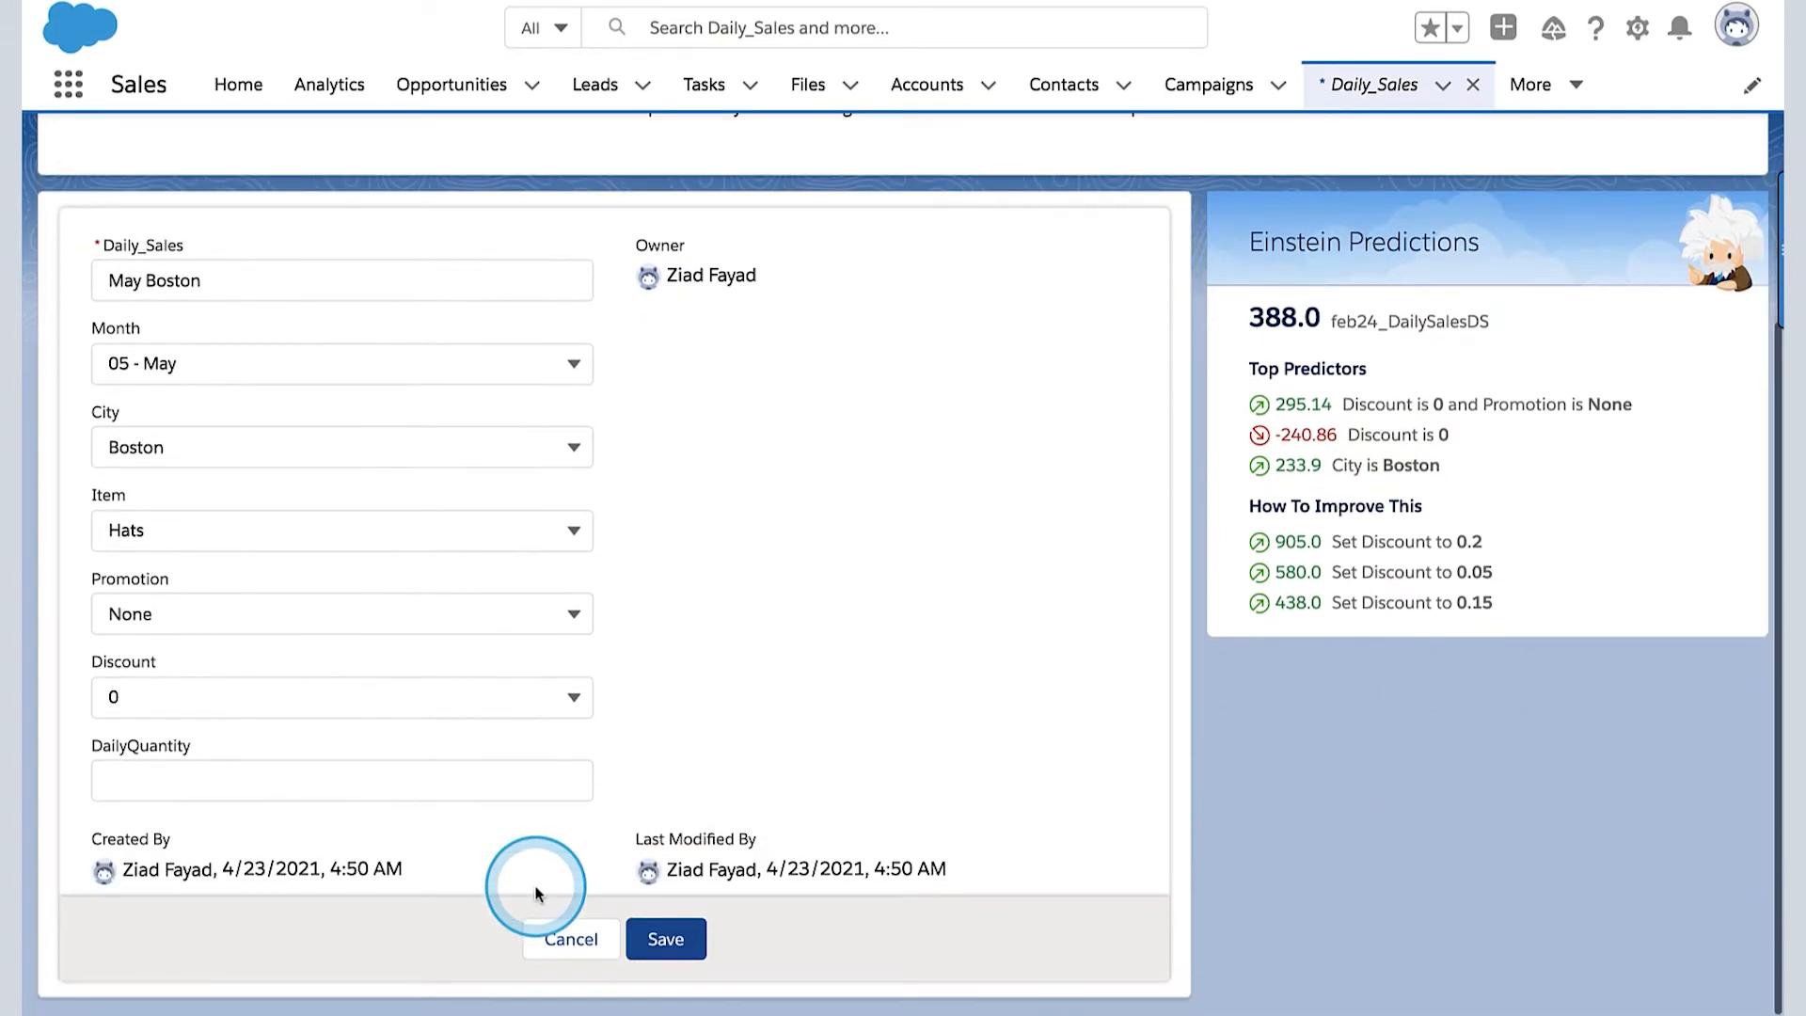
click(573, 699)
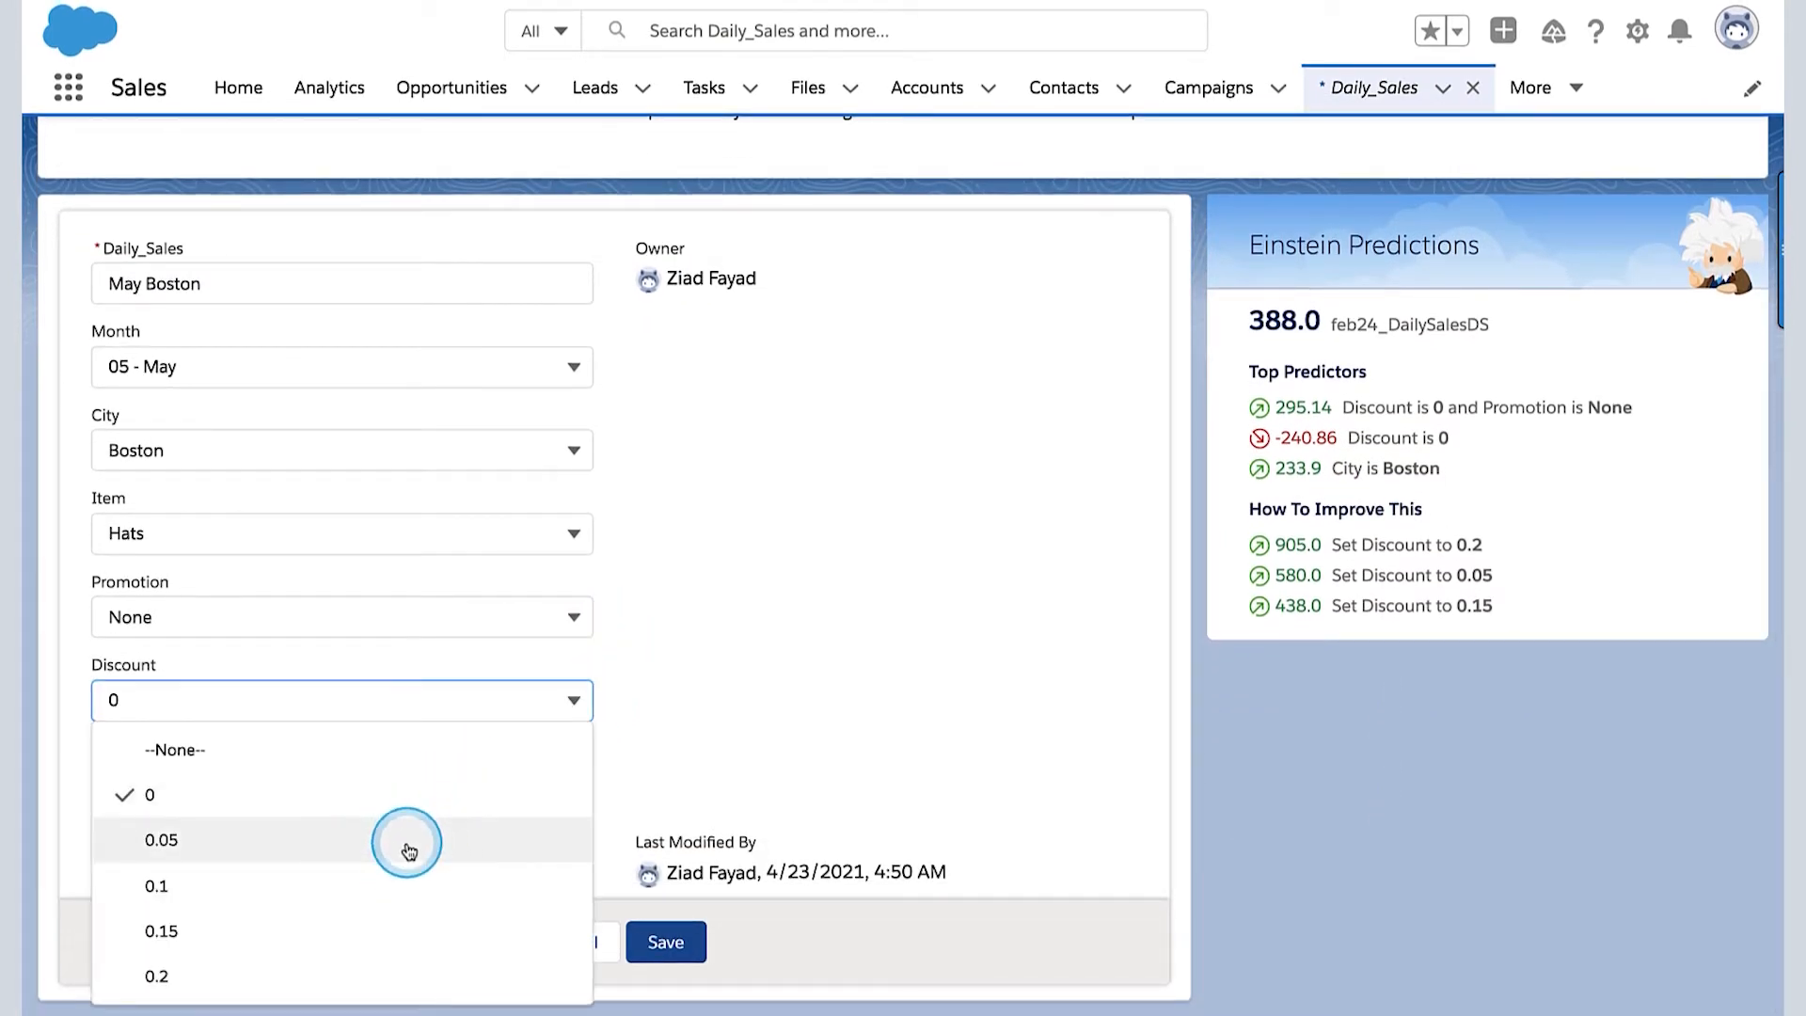
click(408, 852)
click(668, 943)
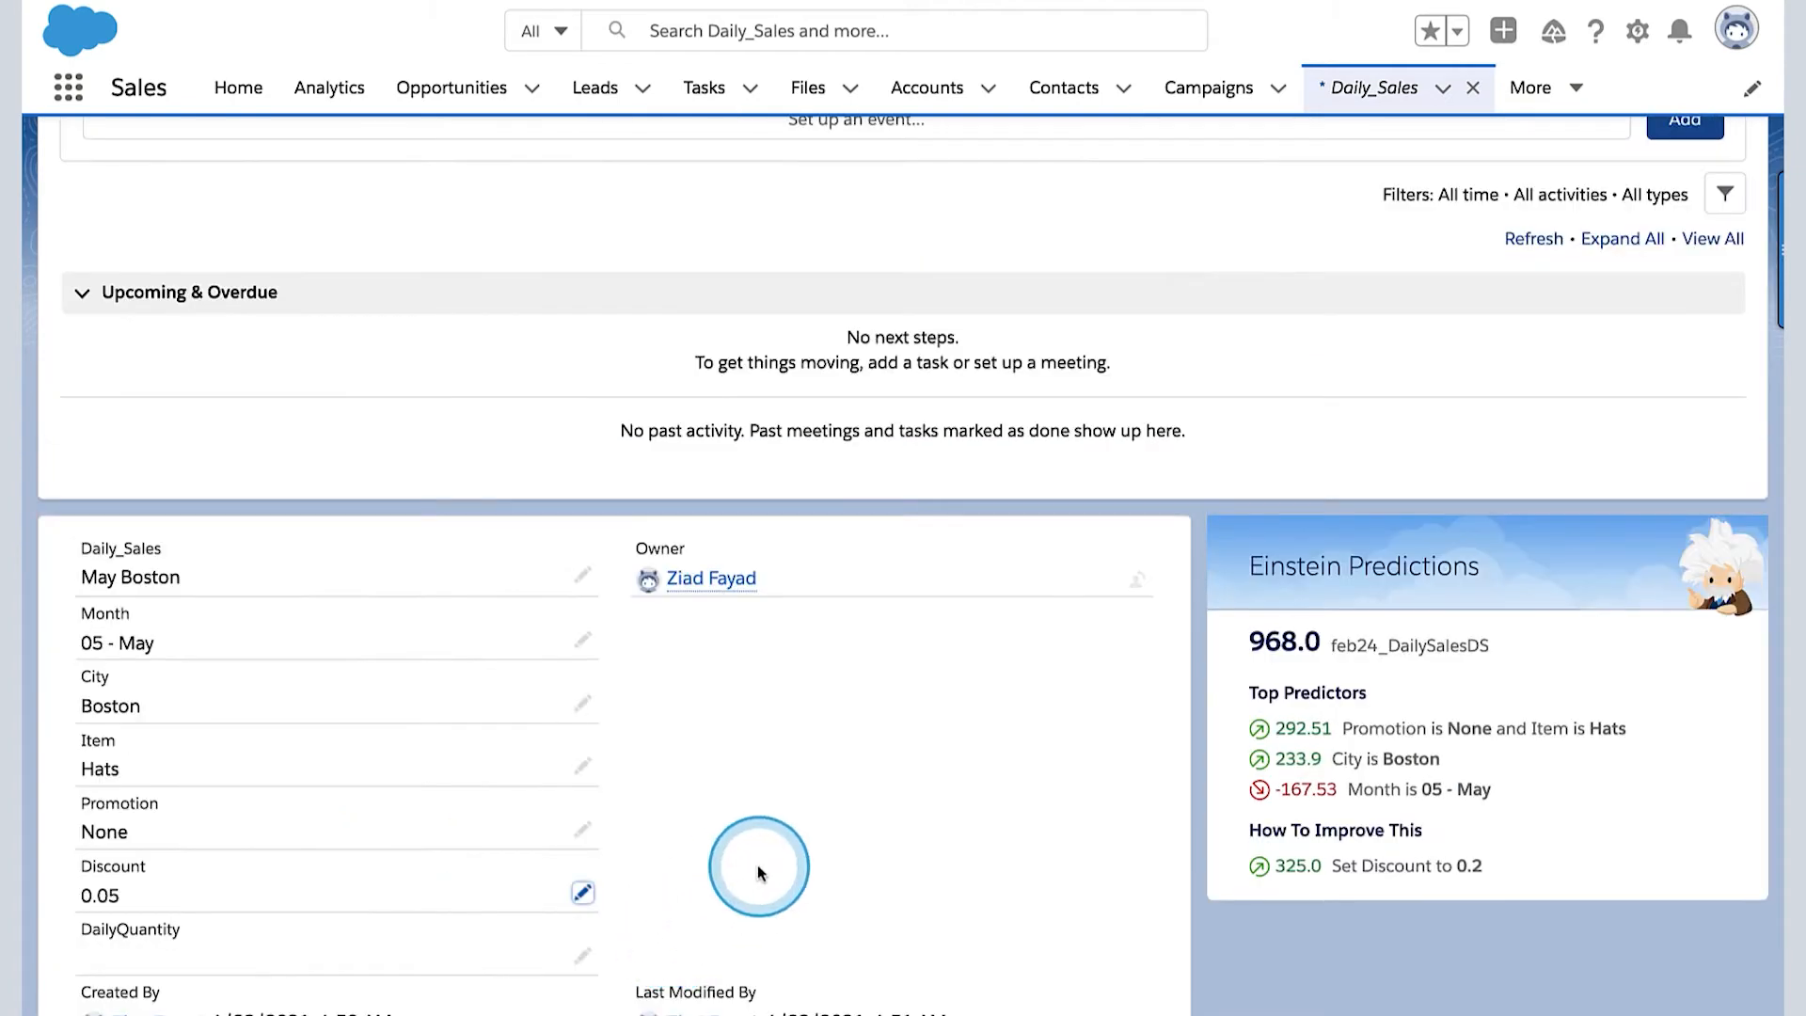
scroll(758, 866, down, 1)
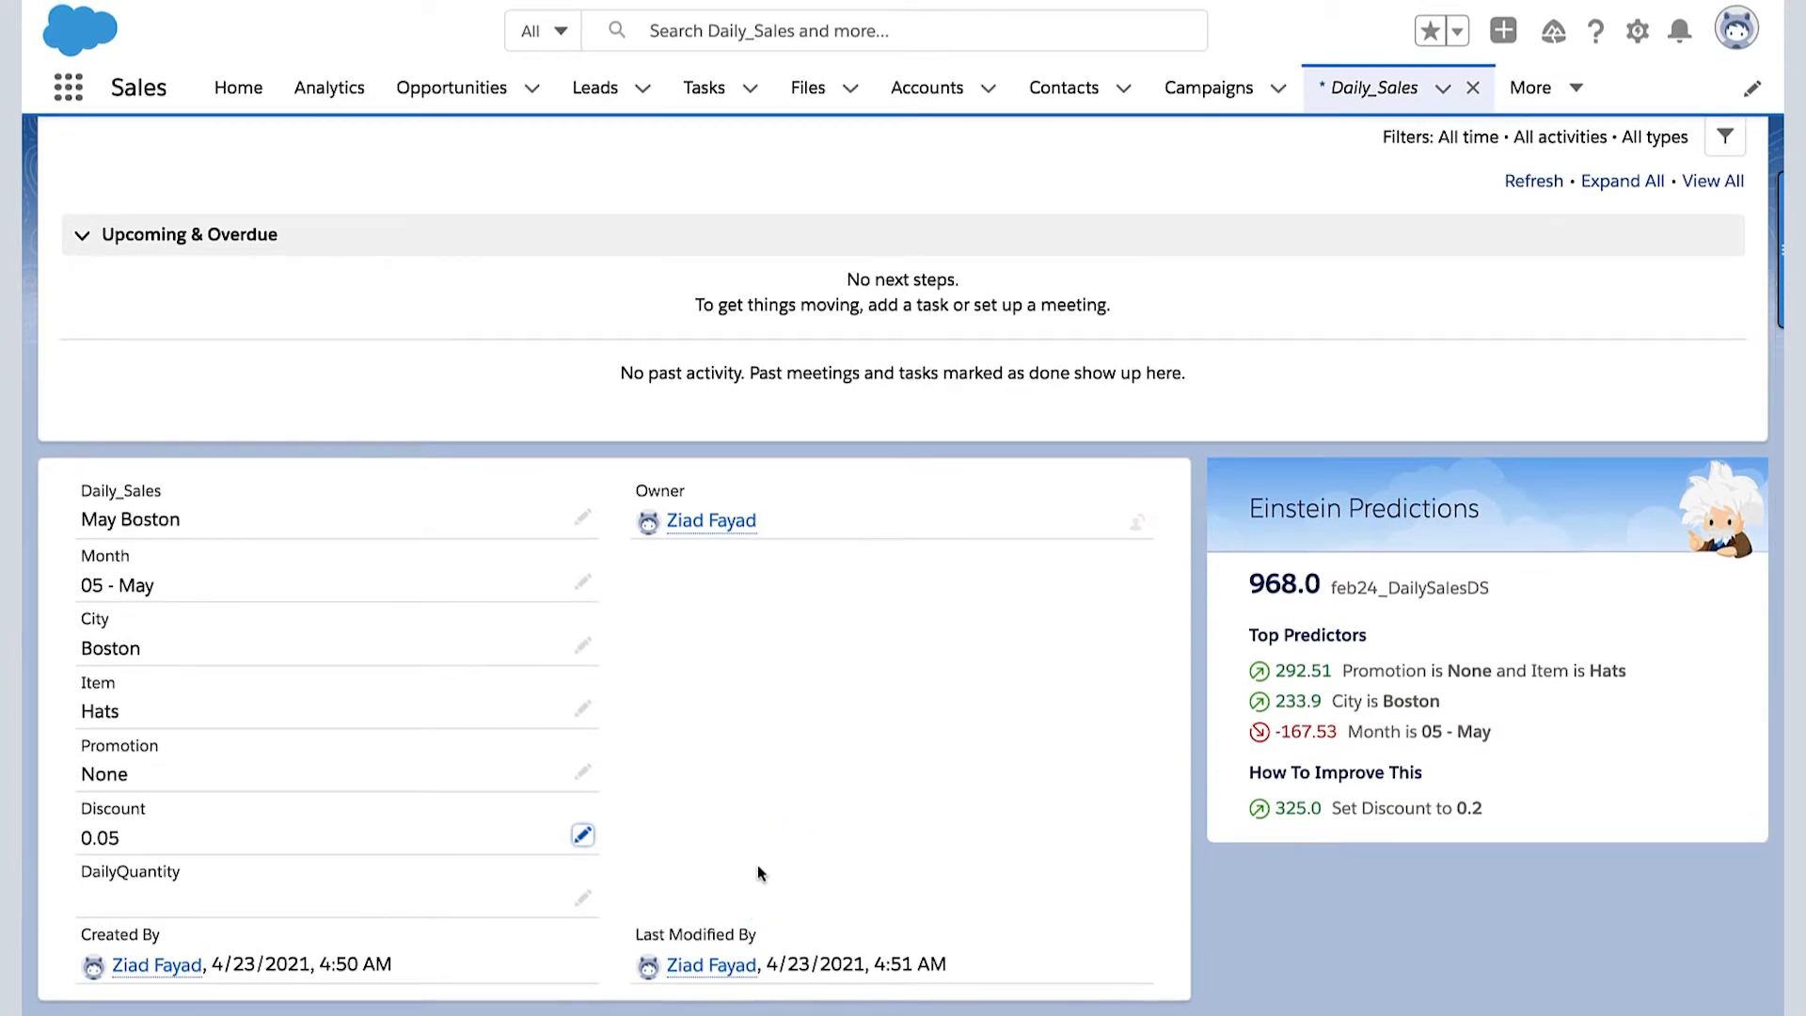
click(486, 785)
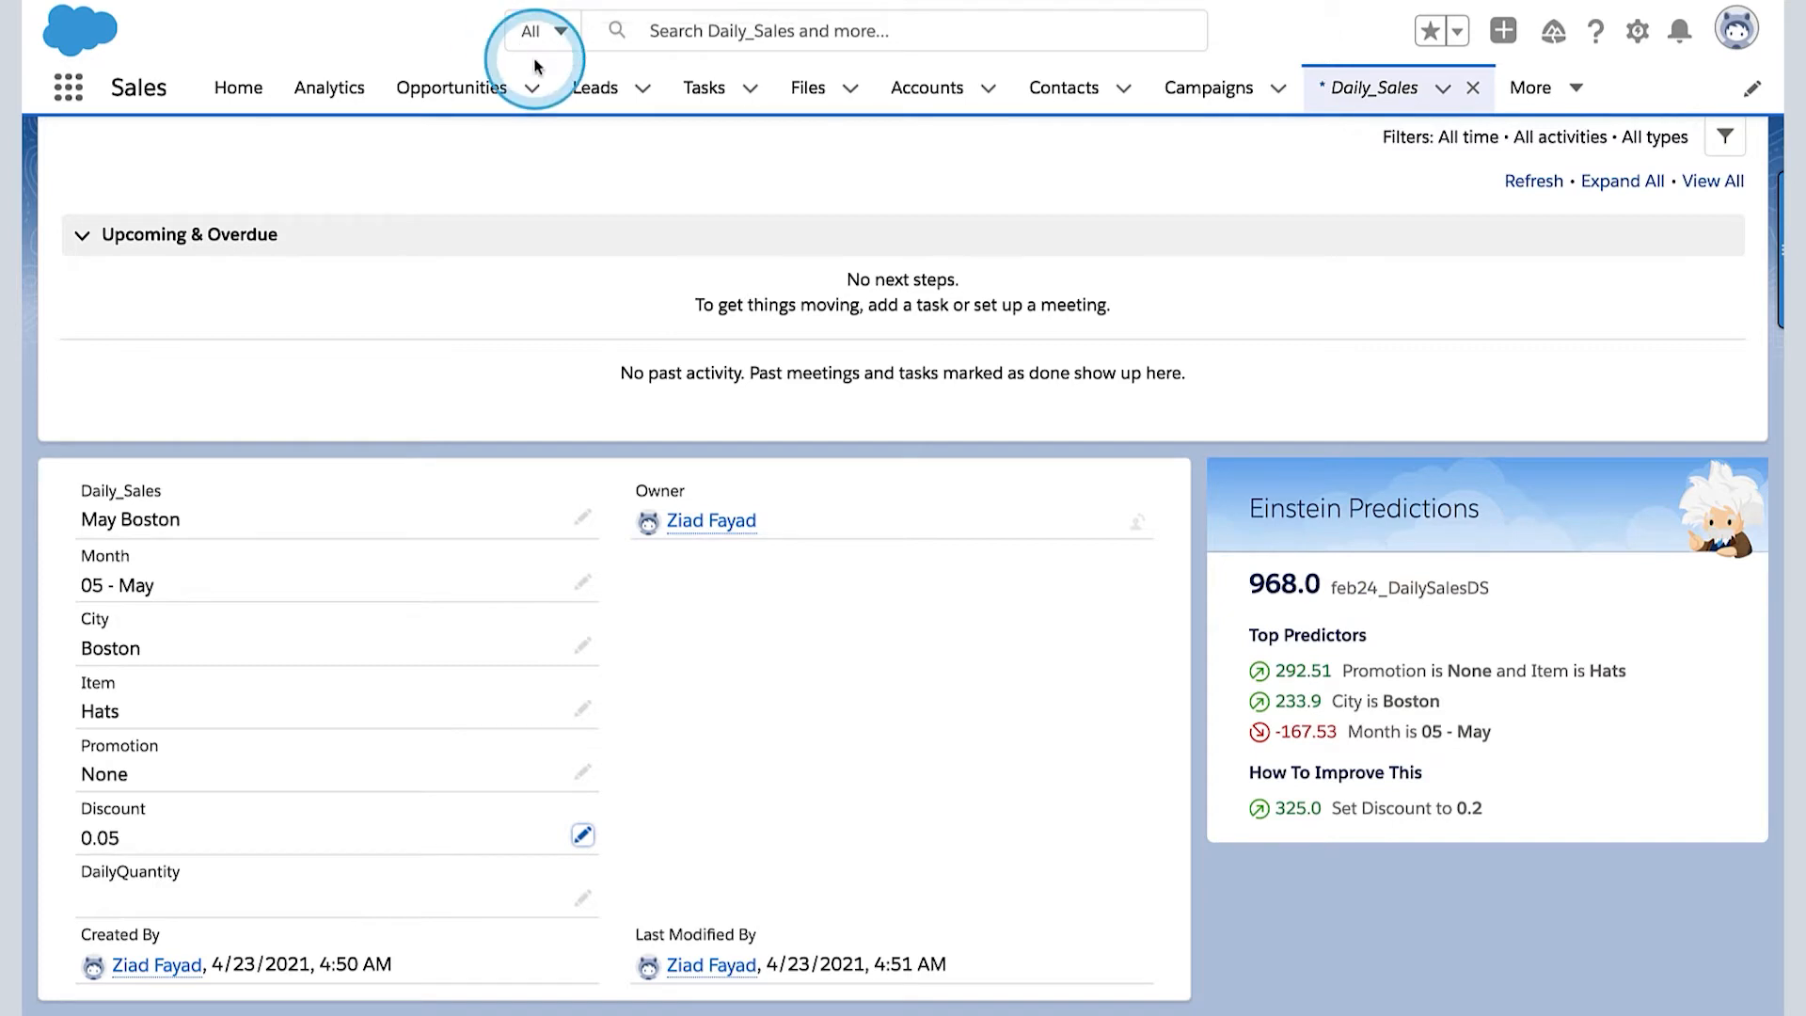
- Return to the Daily_Sales list and switch to the Analytics Studio app
click(1373, 86)
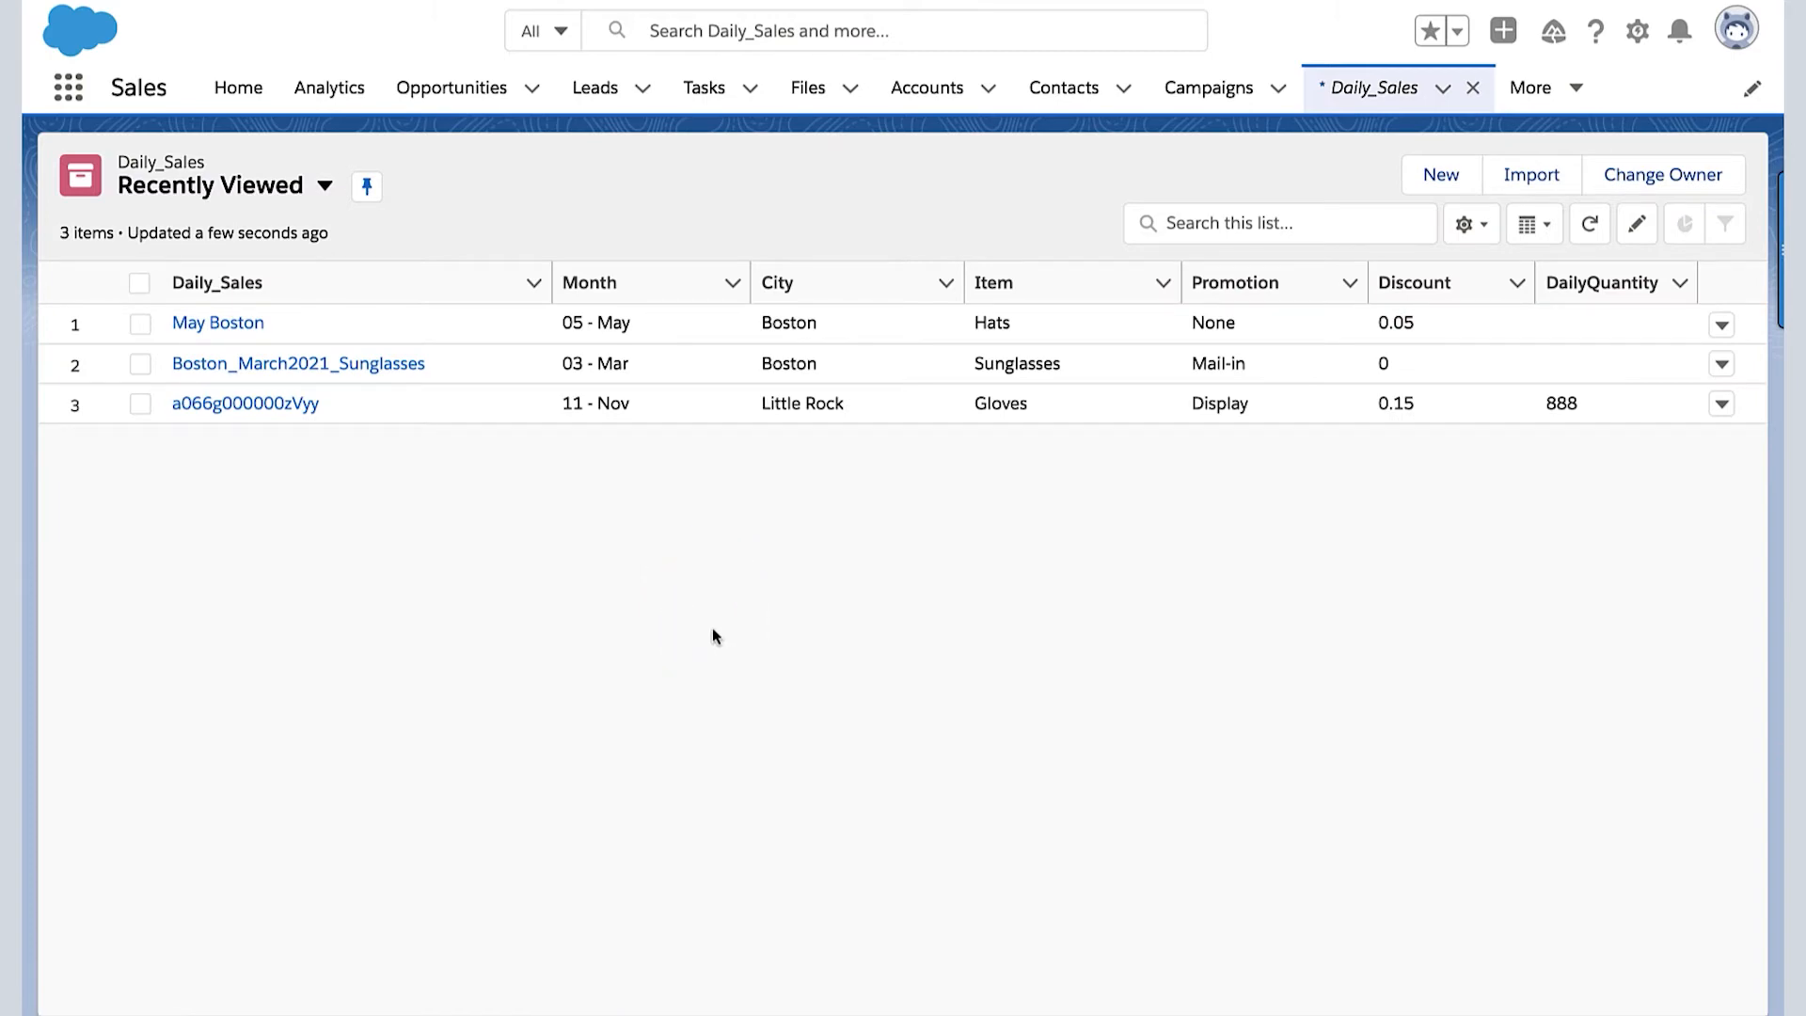
click(325, 286)
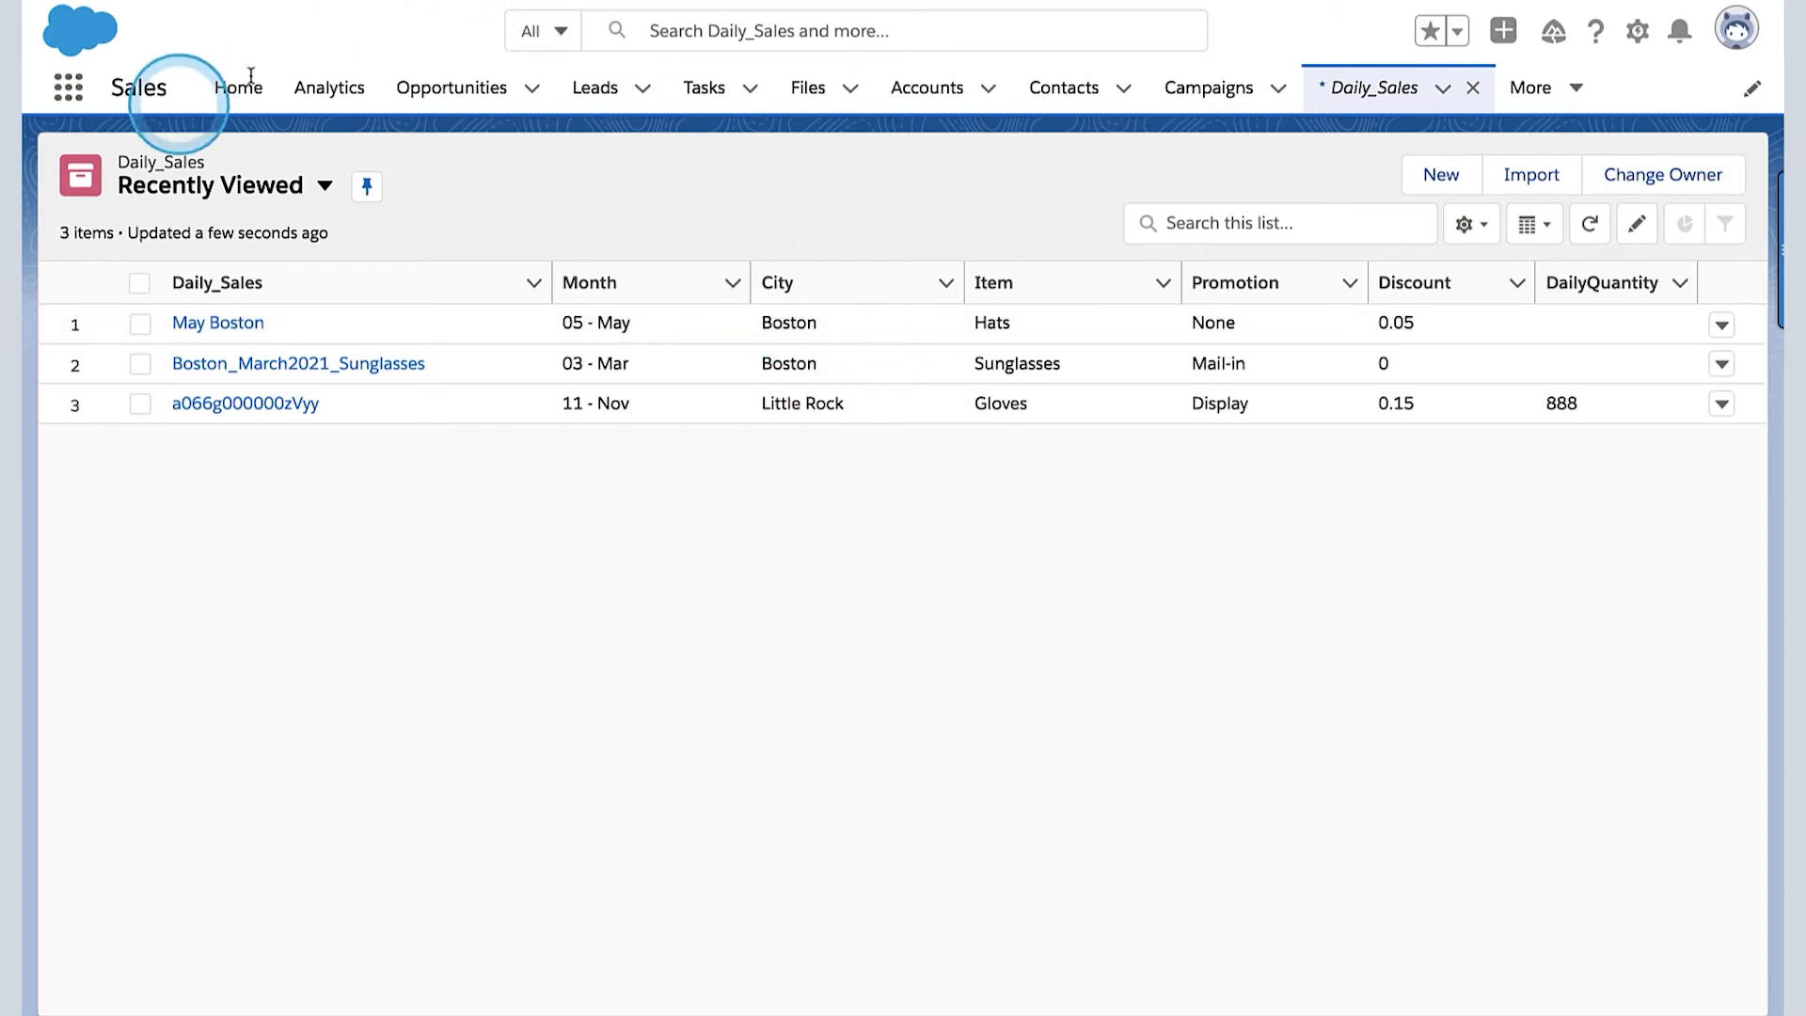
click(80, 111)
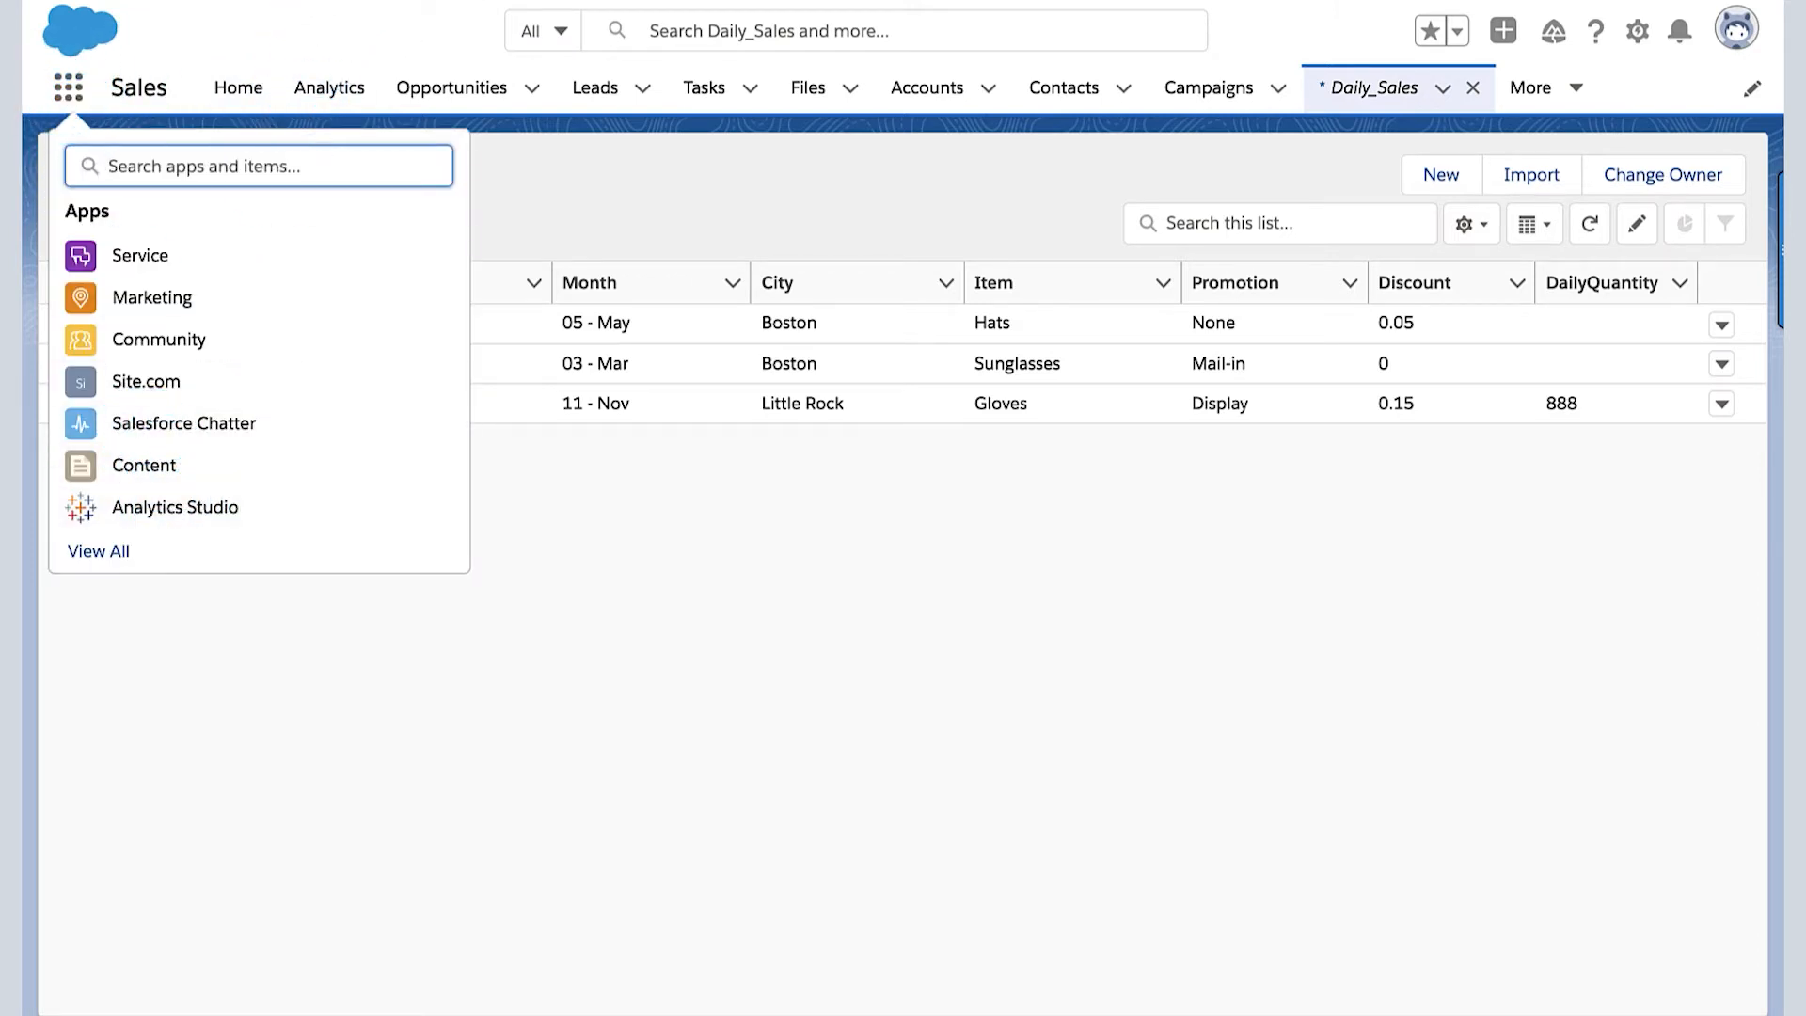
click(175, 507)
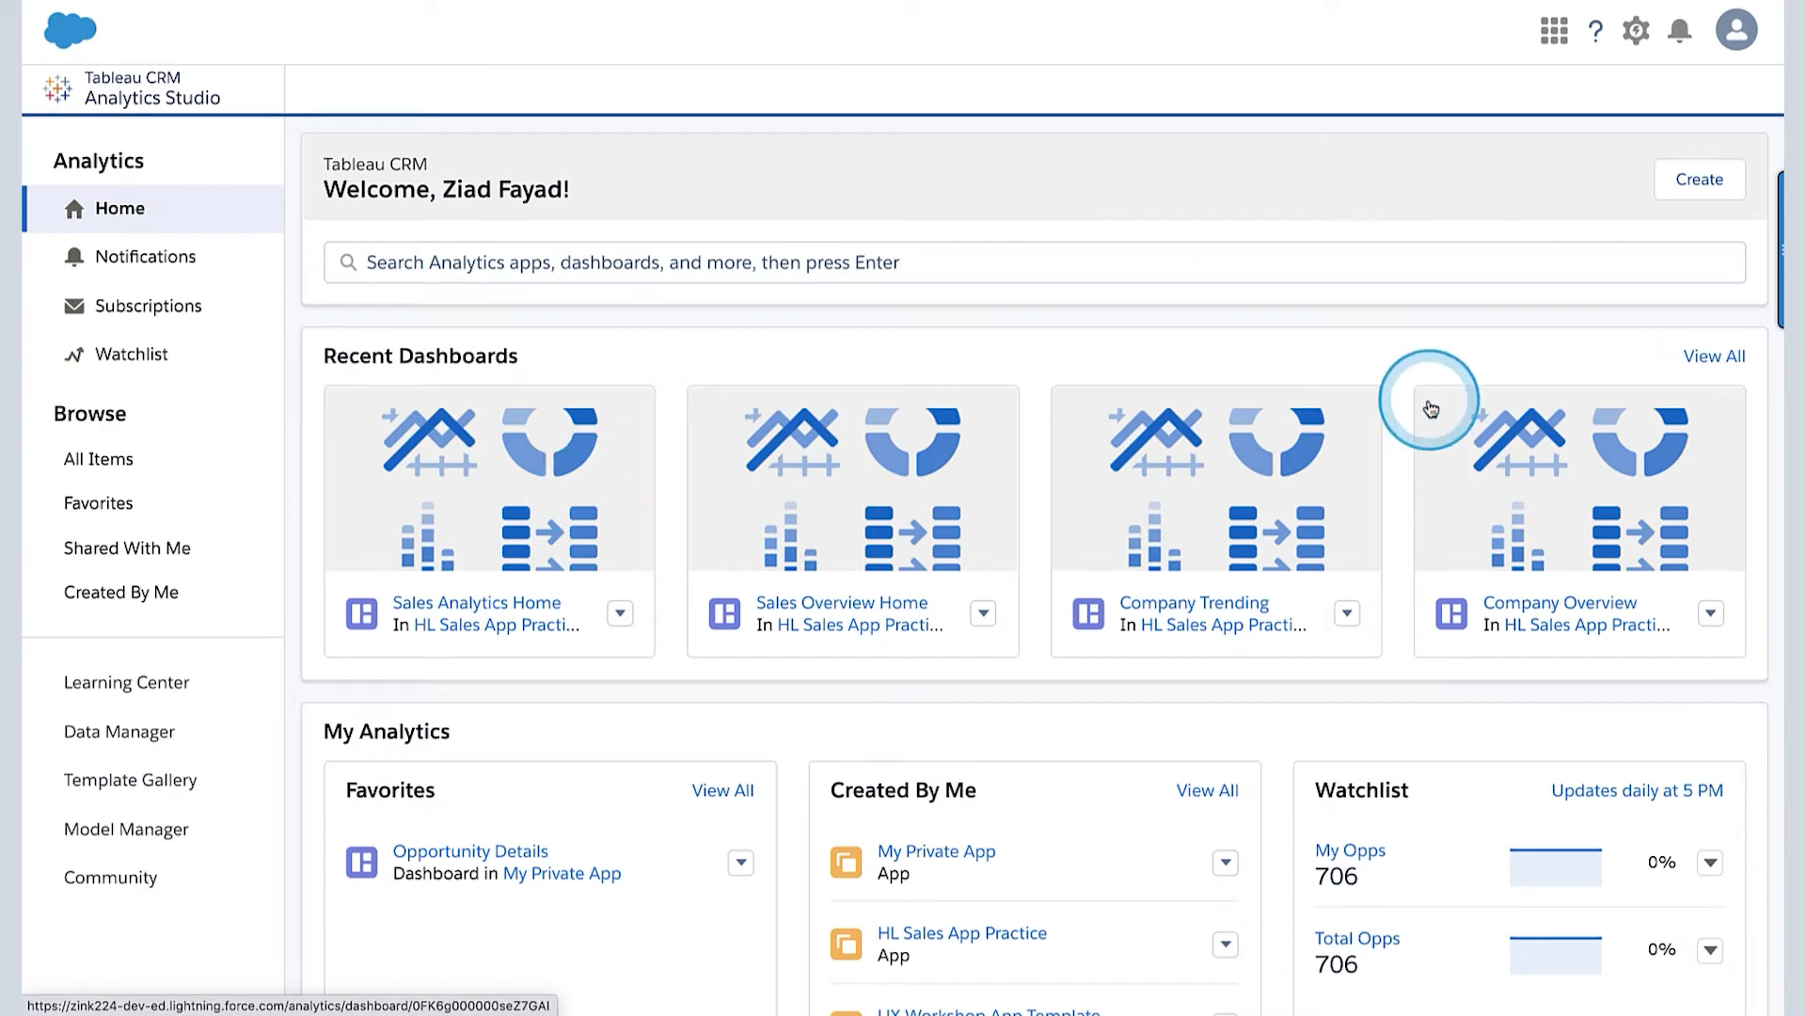
- Start a new dataset in Analytics Studio and review its data source options, including Your Datasets
mouse_move(1657, 170)
mouse_down()
mouse_move(1667, 298)
mouse_move(1579, 186)
mouse_up()
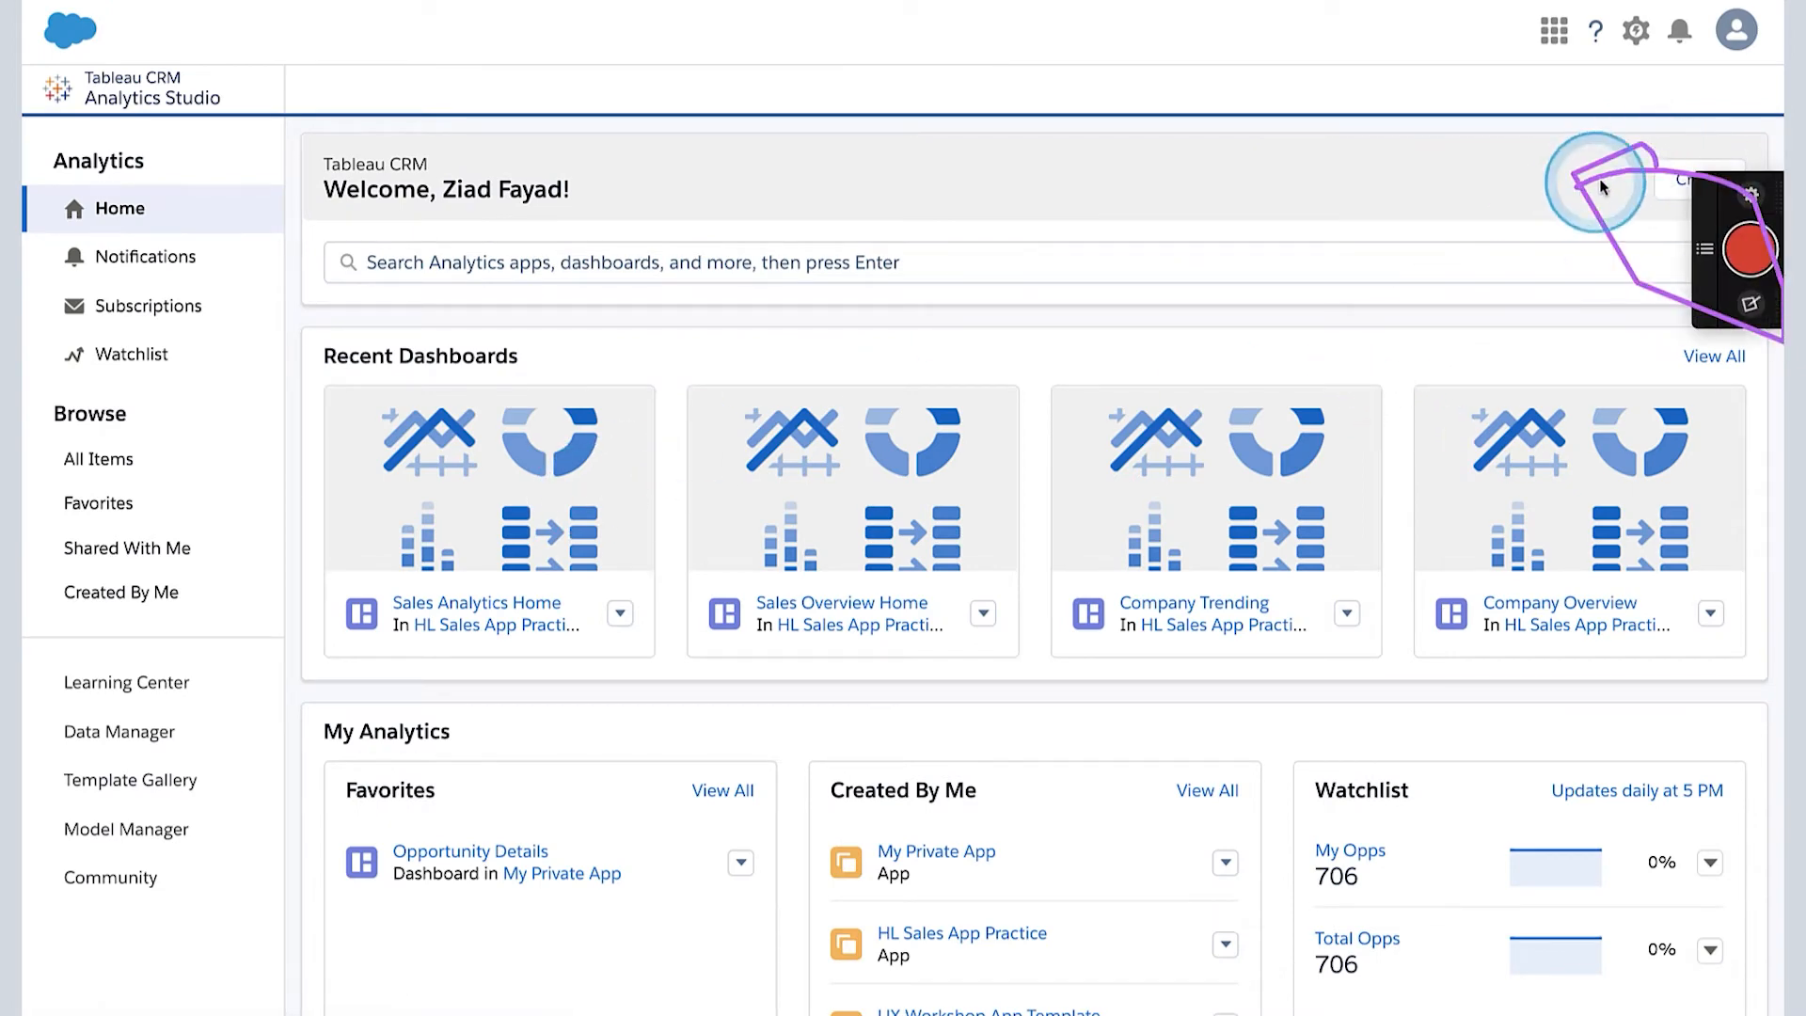
click(1648, 188)
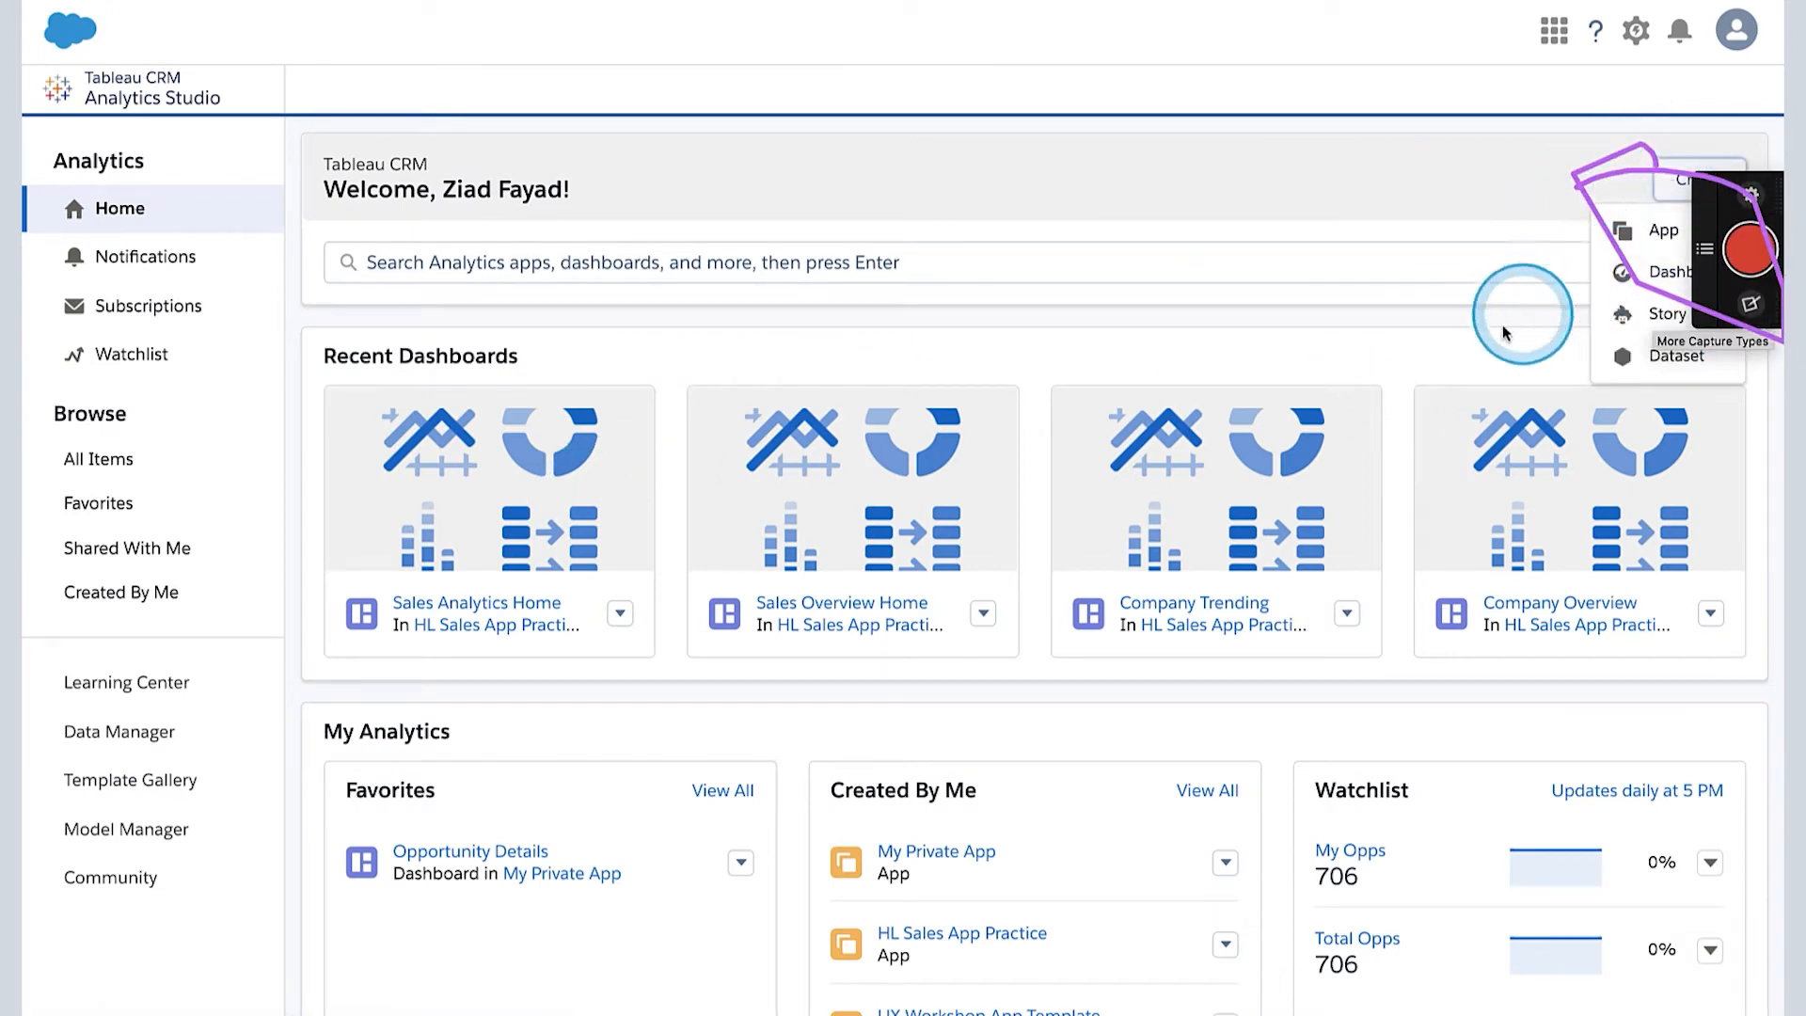
click(1459, 165)
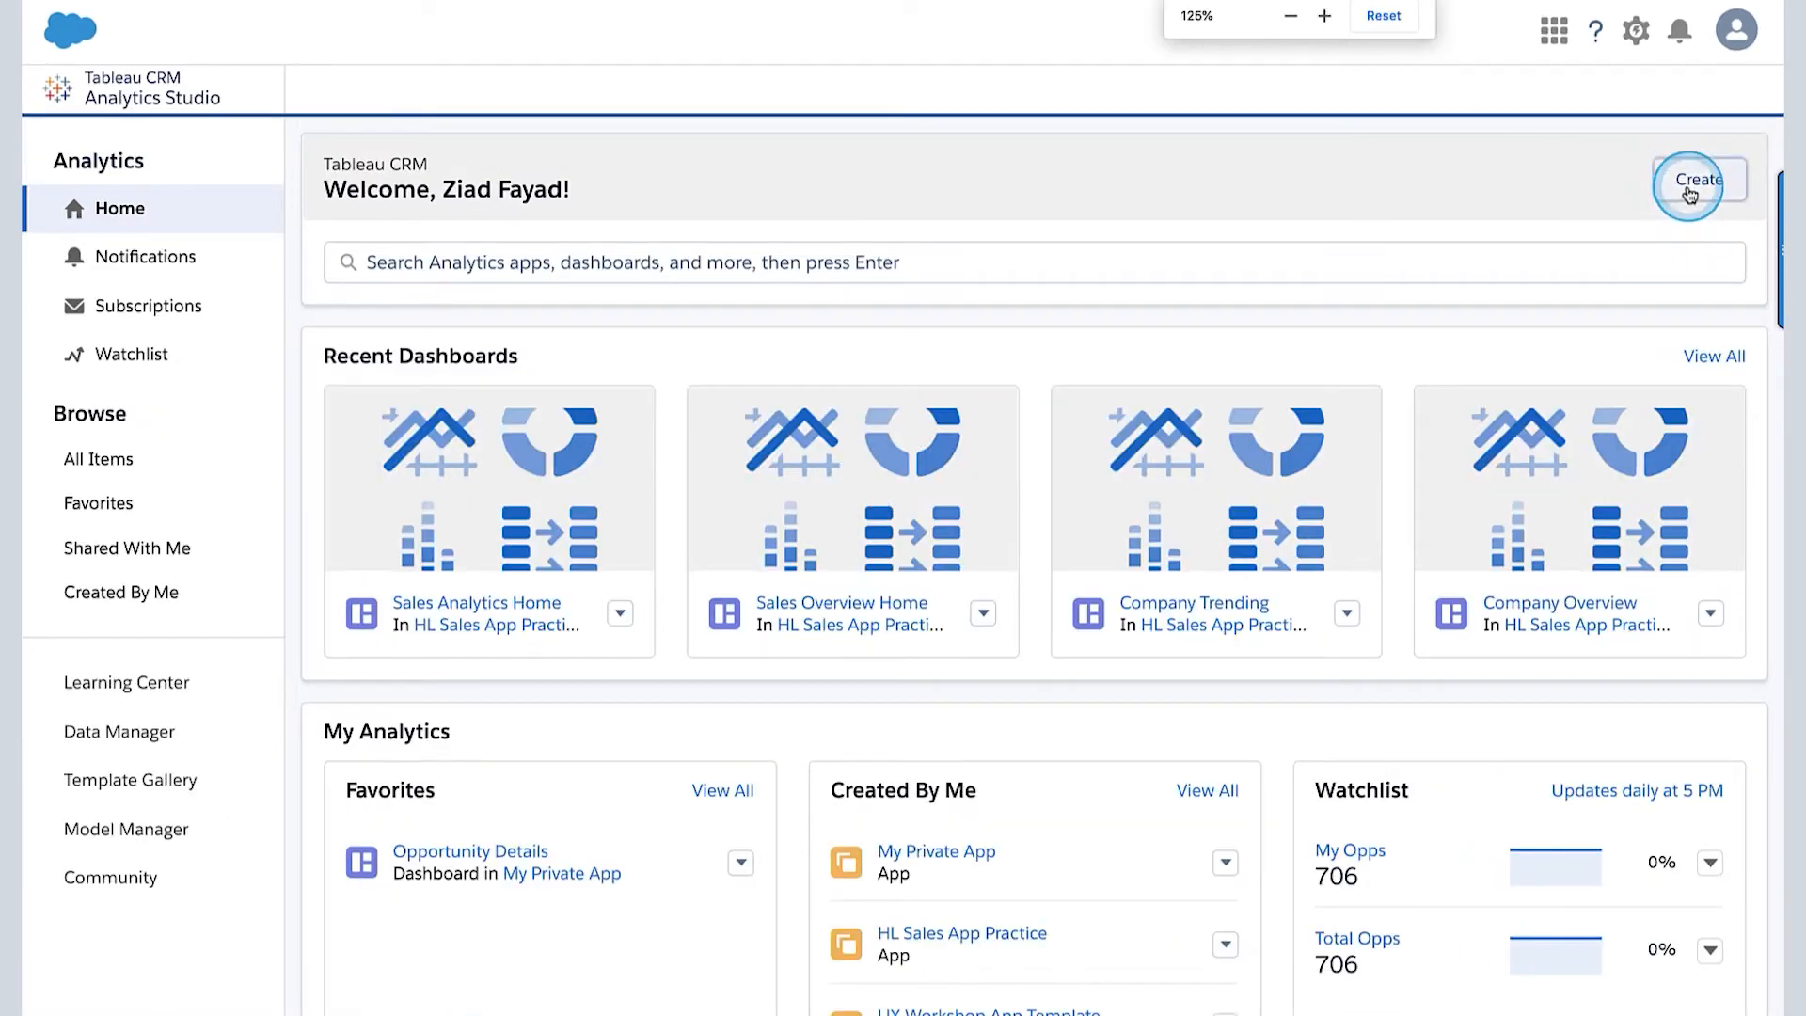
click(1683, 217)
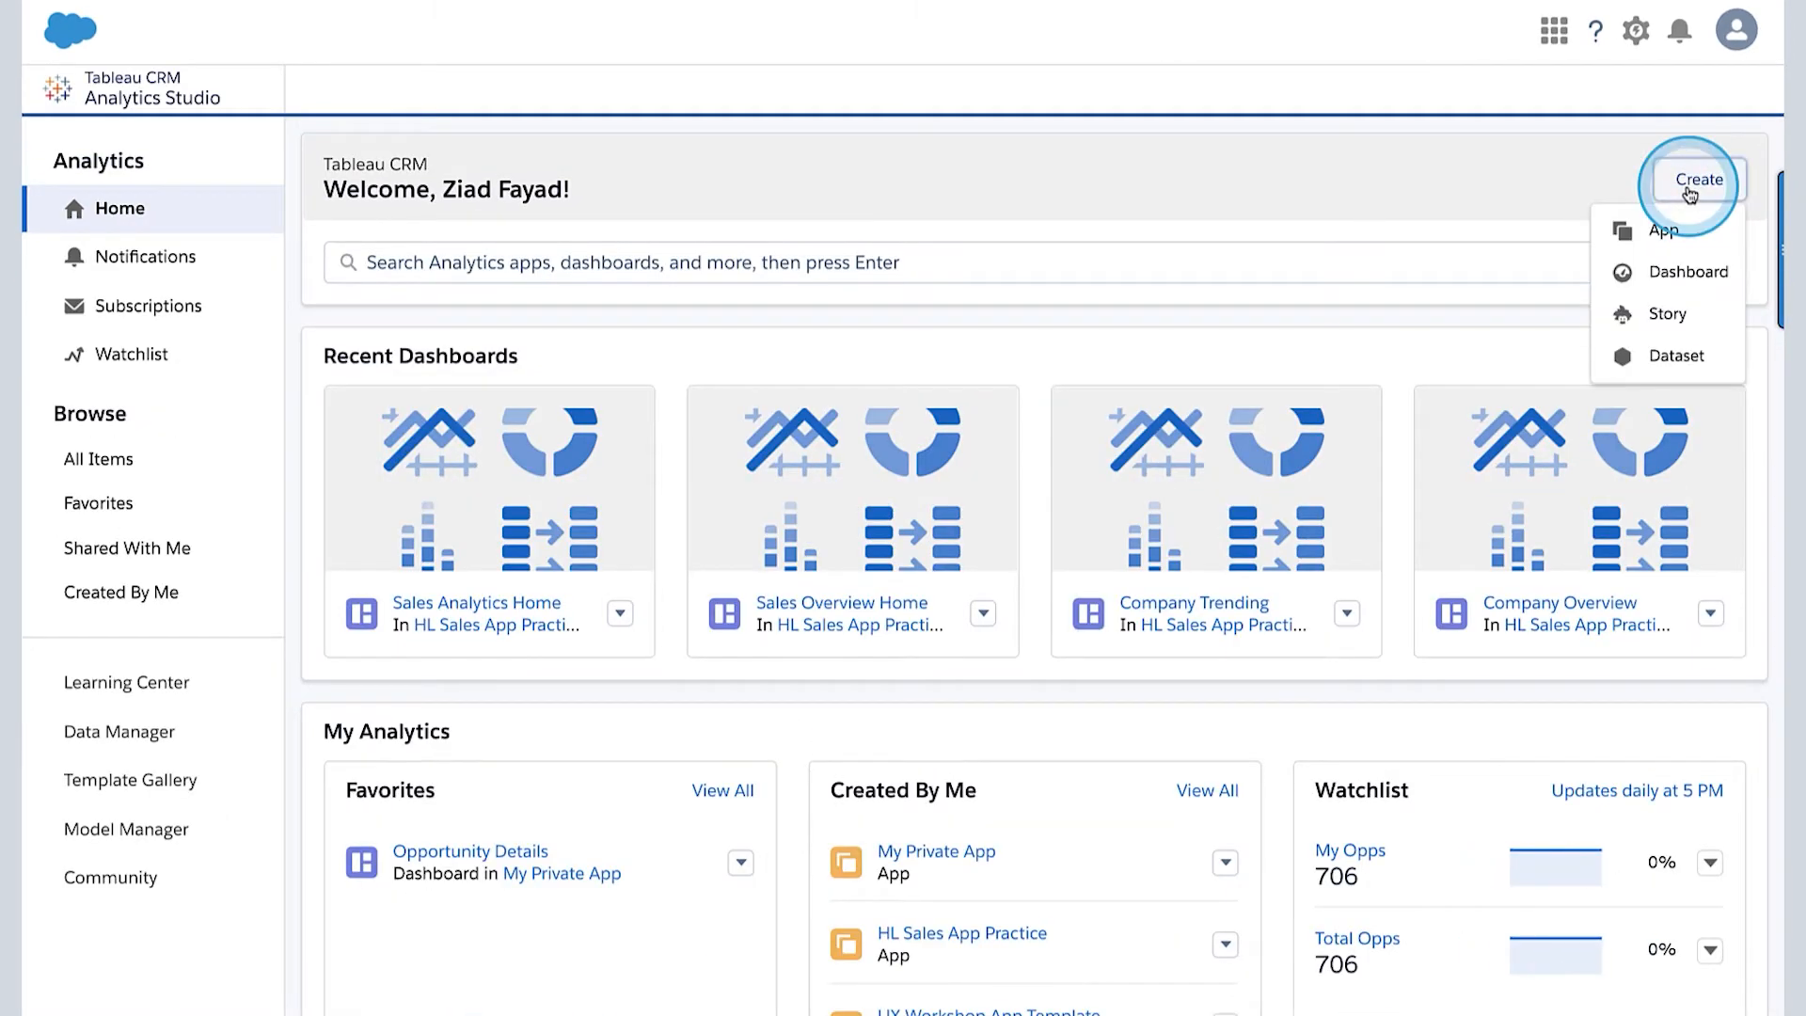
click(1666, 358)
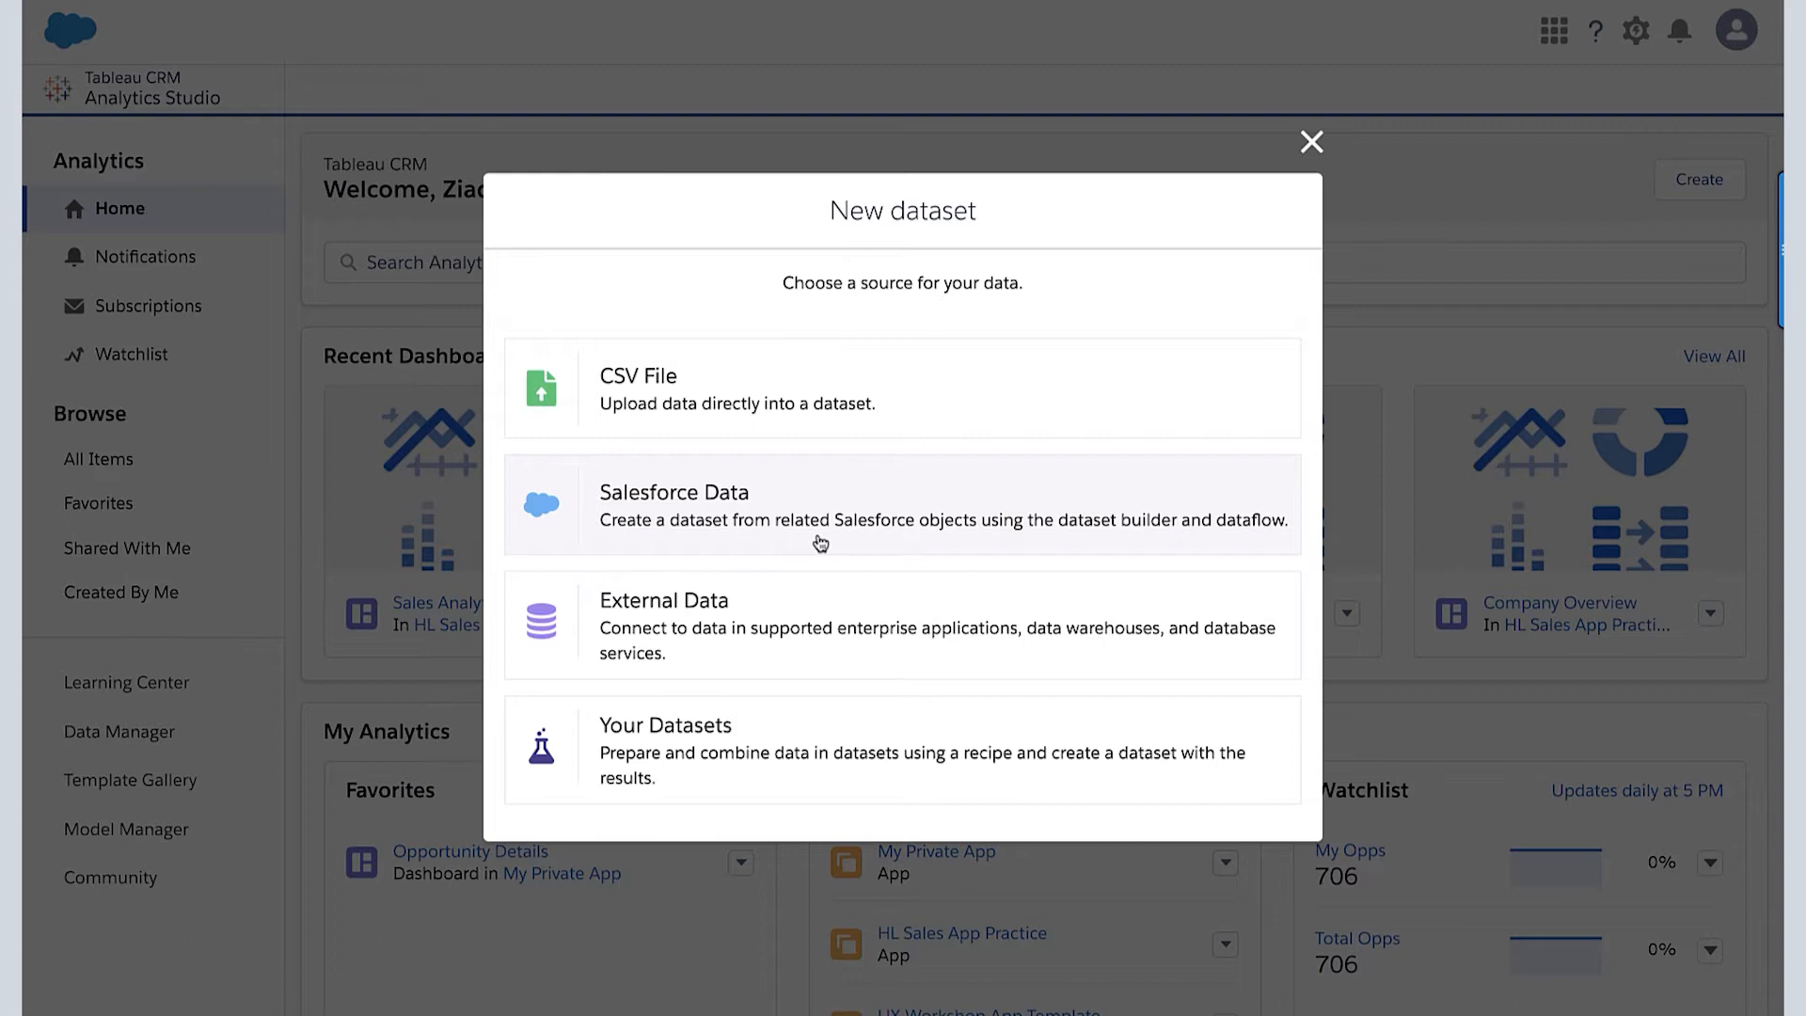
click(781, 590)
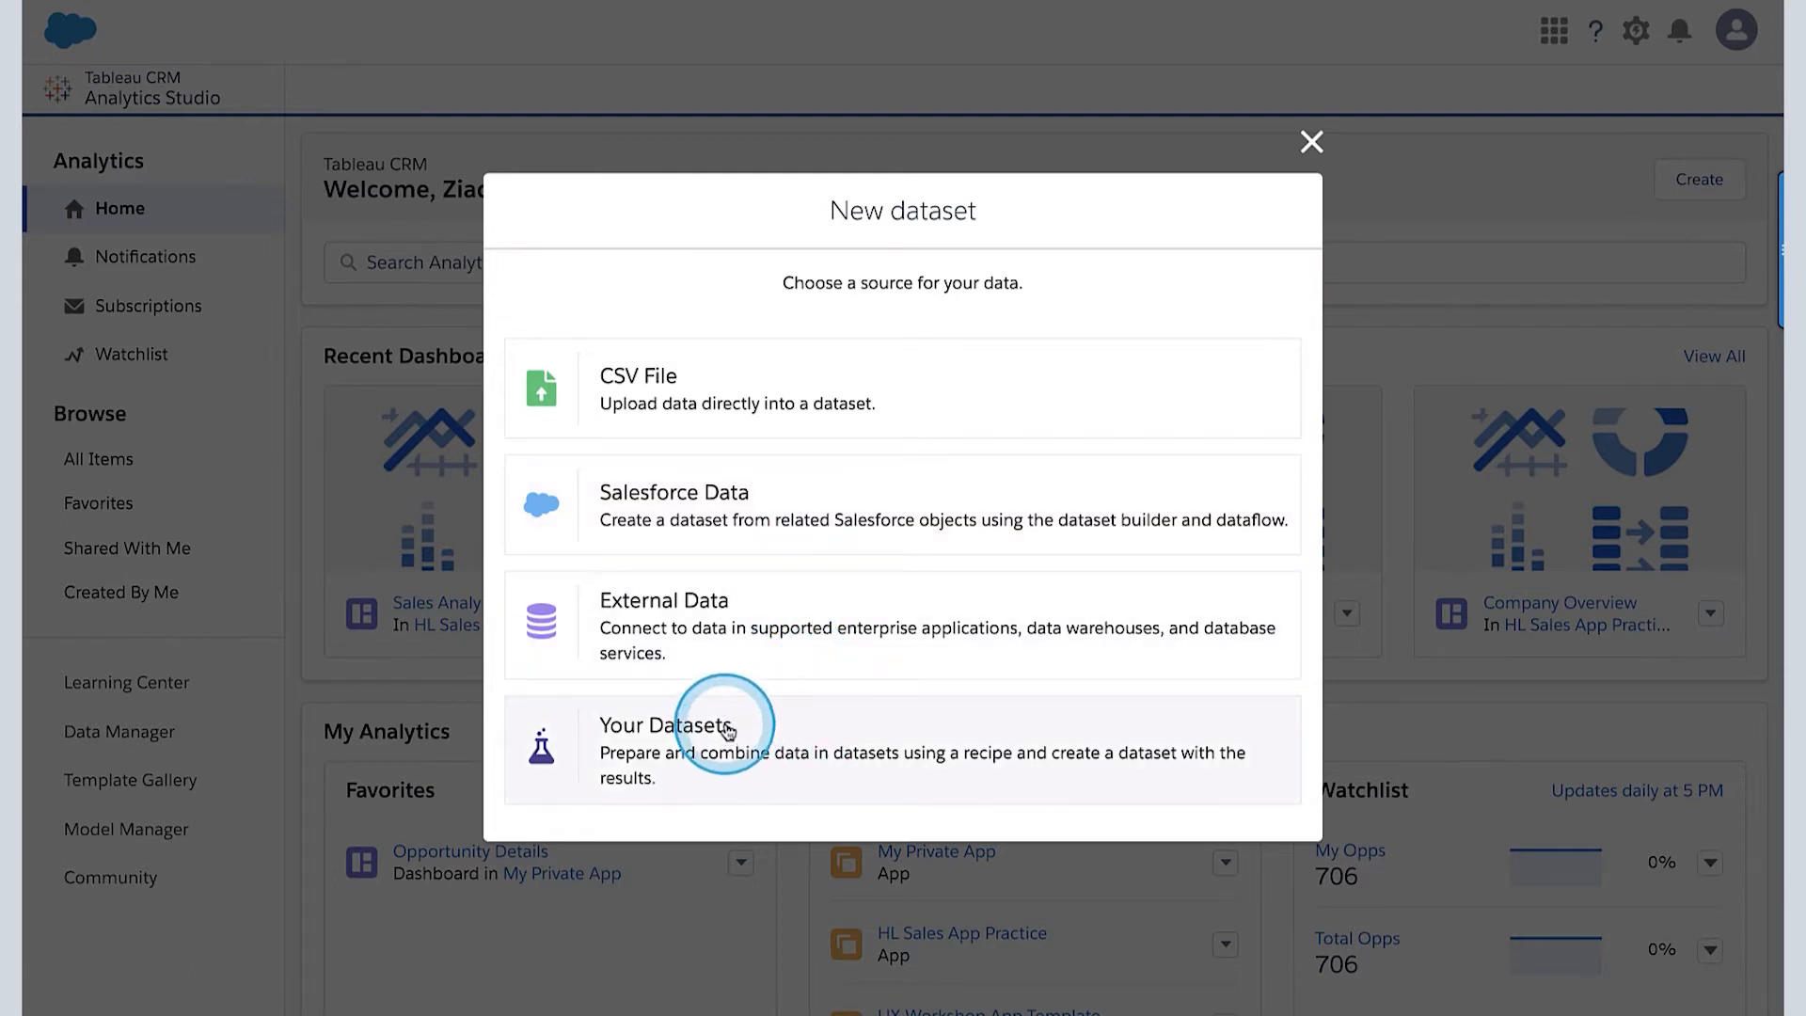
click(641, 742)
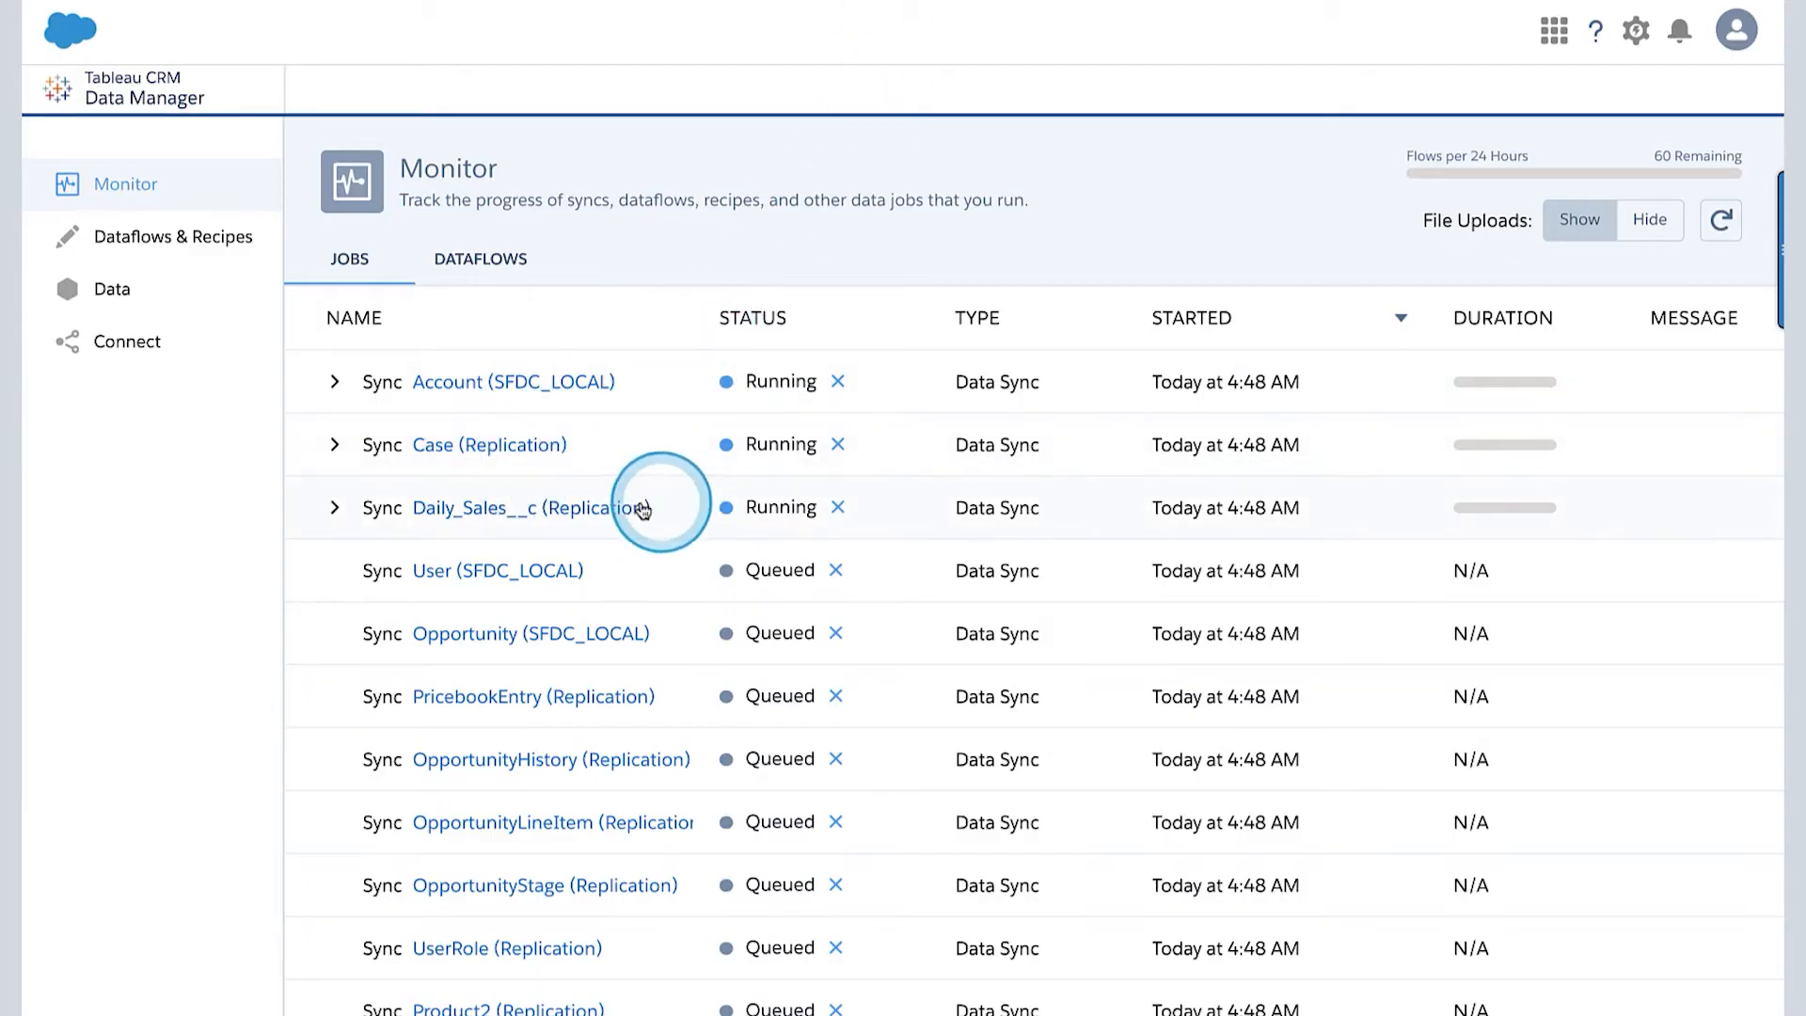
- Refresh the Data Manager's job list to check the syncs, and reopen the creation options in Analytics Studio
click(1722, 221)
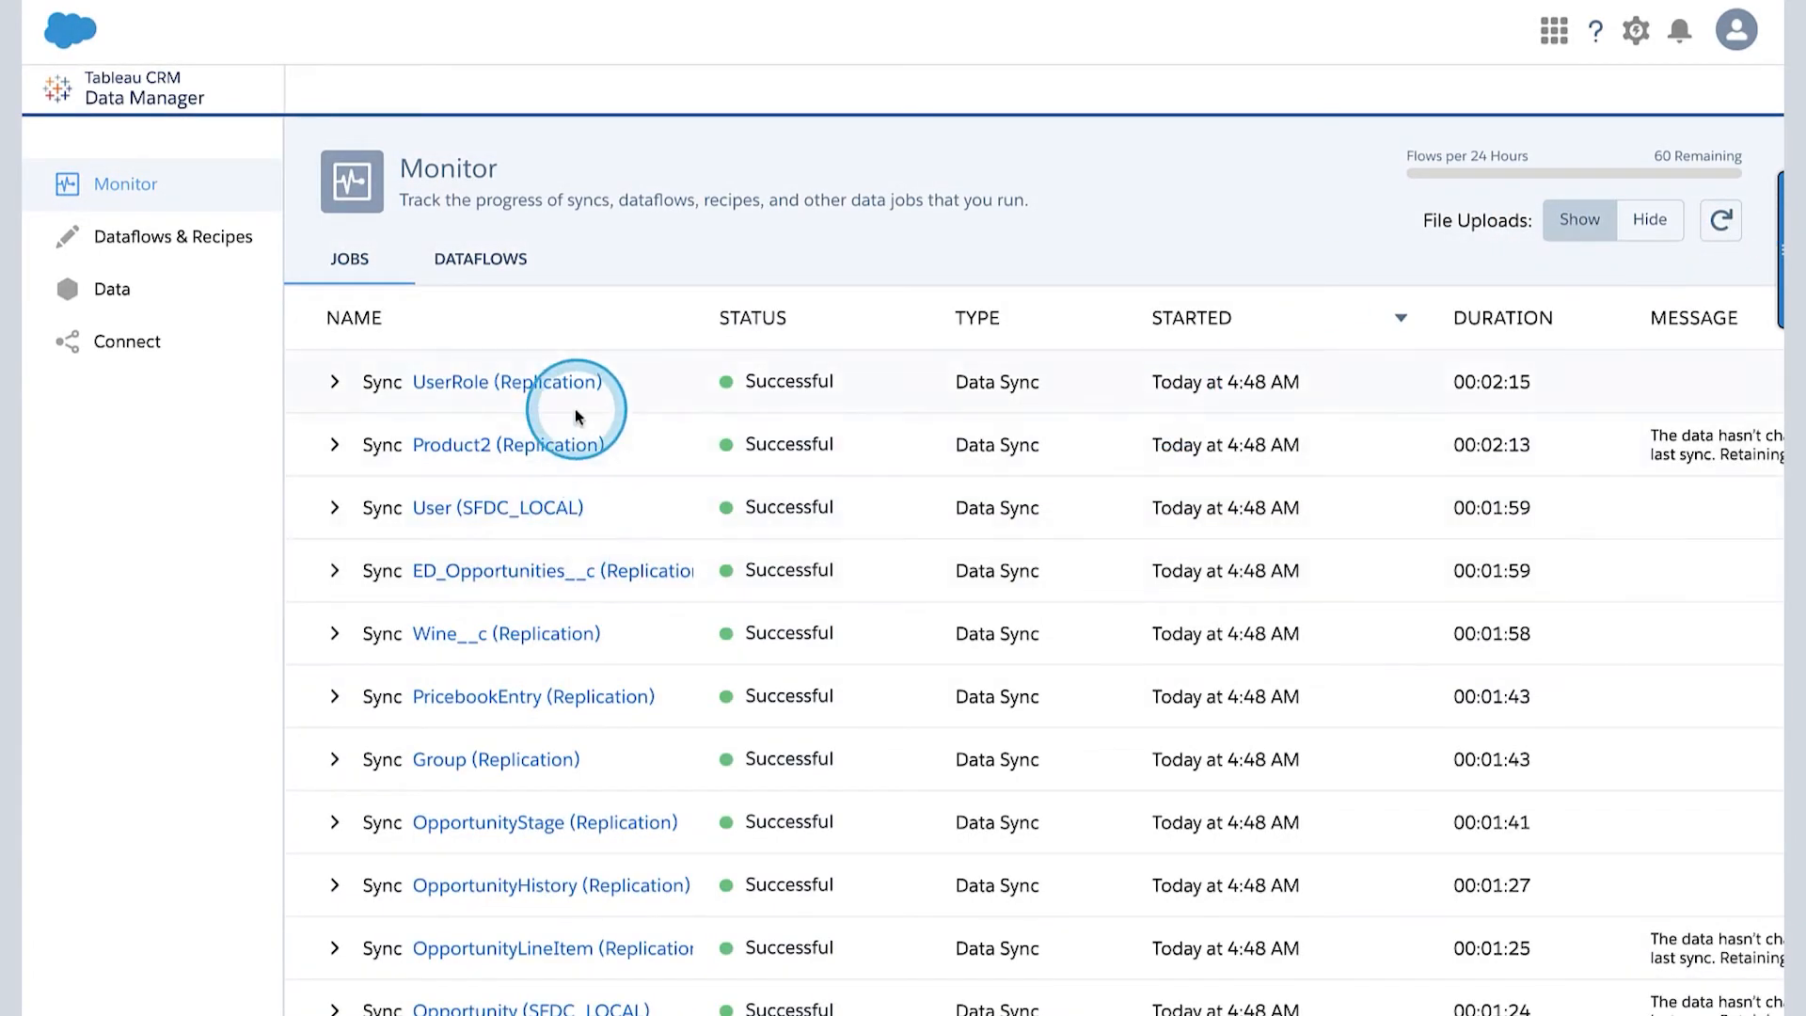
click(343, 1)
click(564, 1)
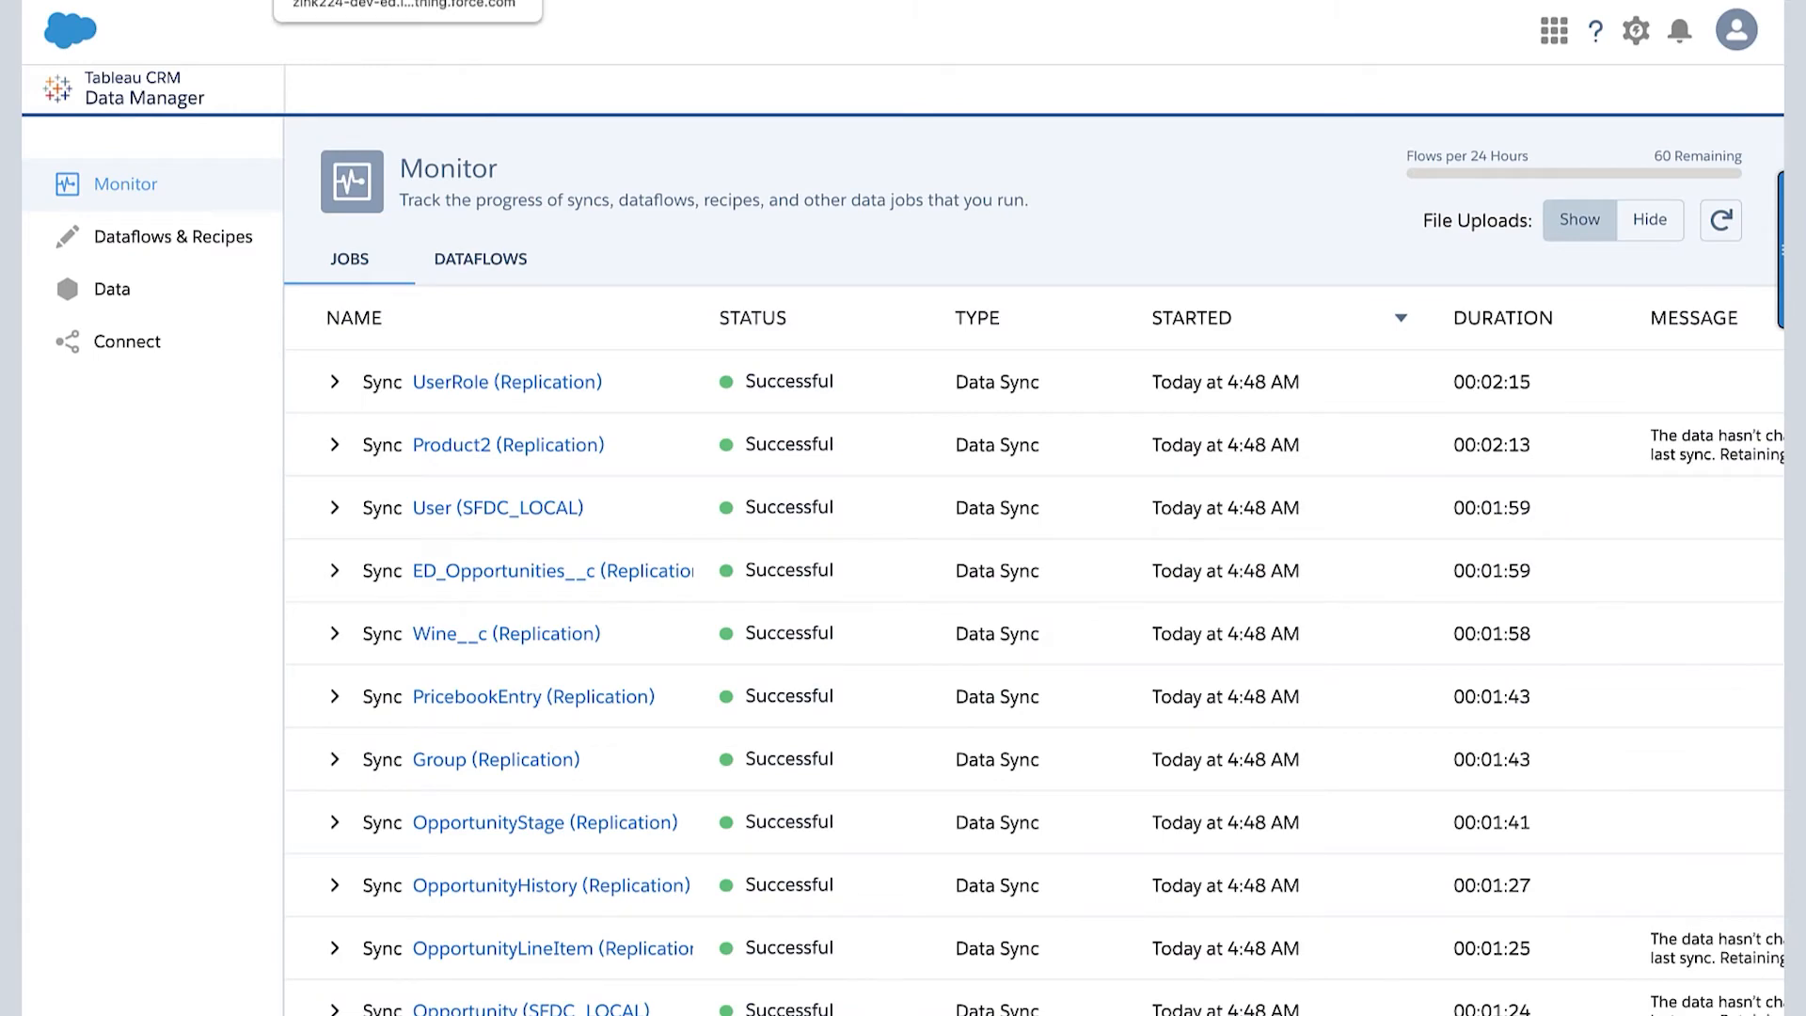
click(343, 1)
click(1696, 177)
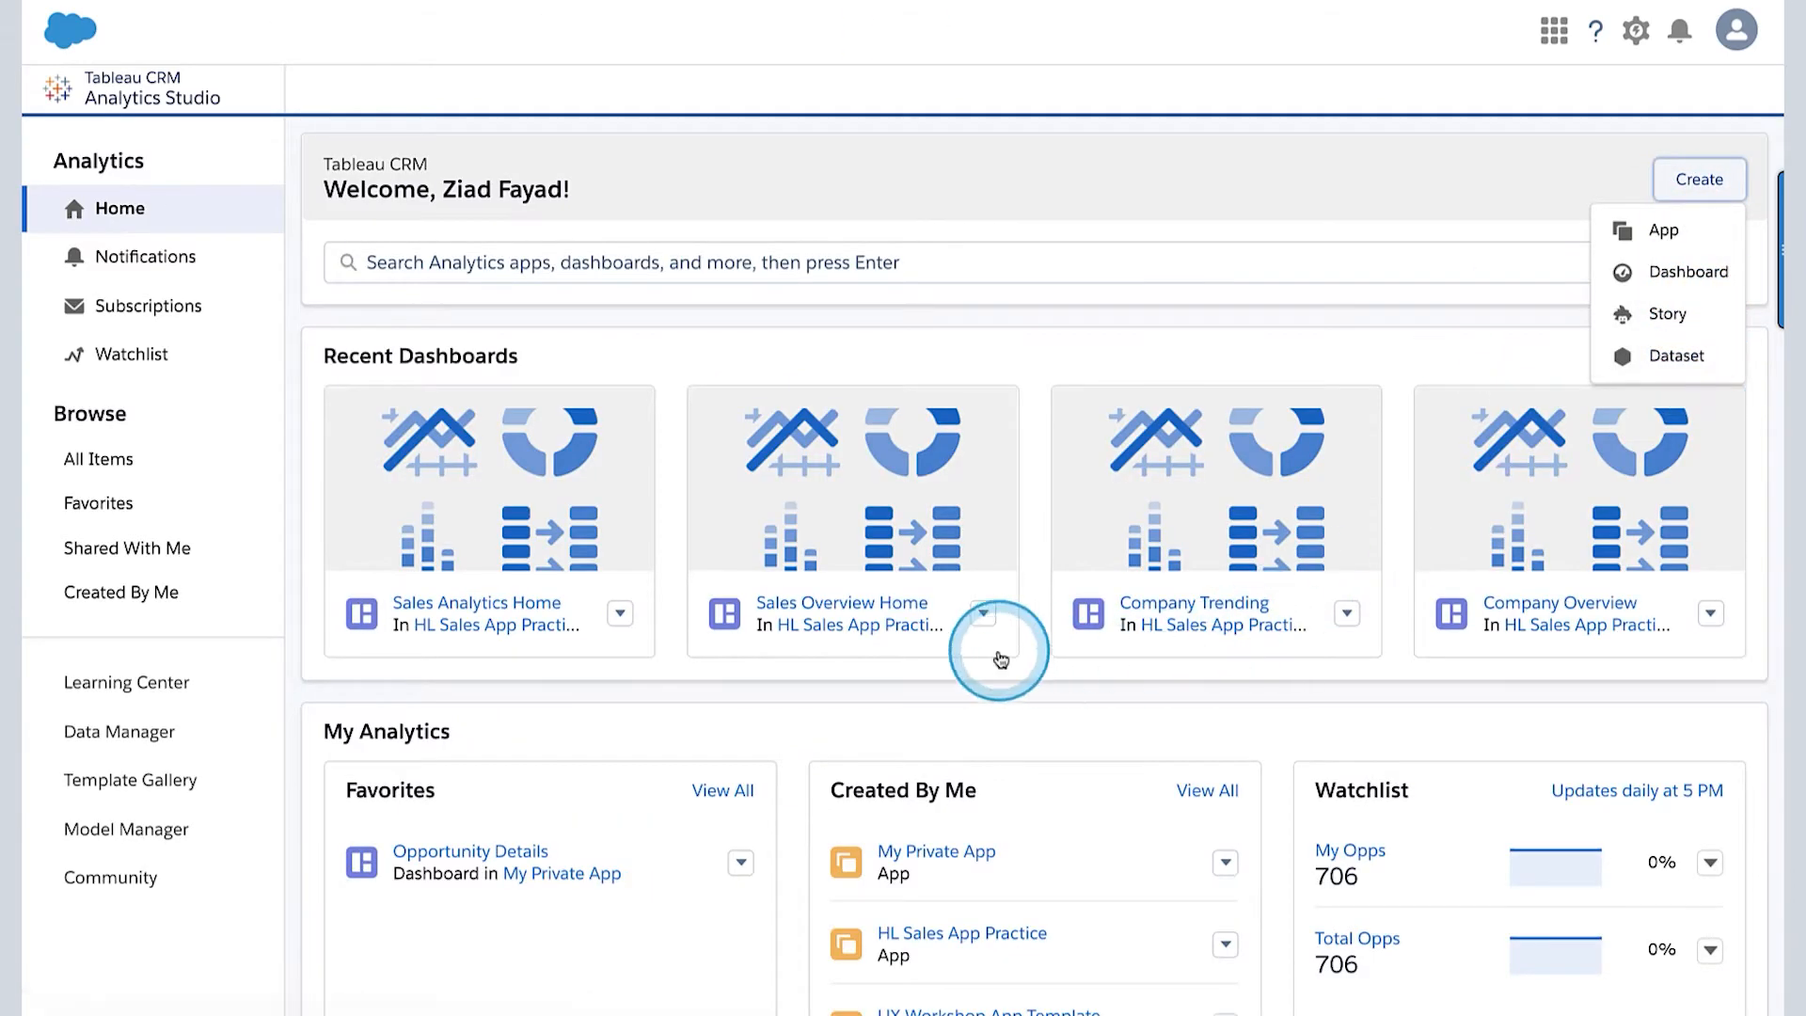
- Return to Data Manager, show the existing recipes, and start a new recipe
click(677, 1)
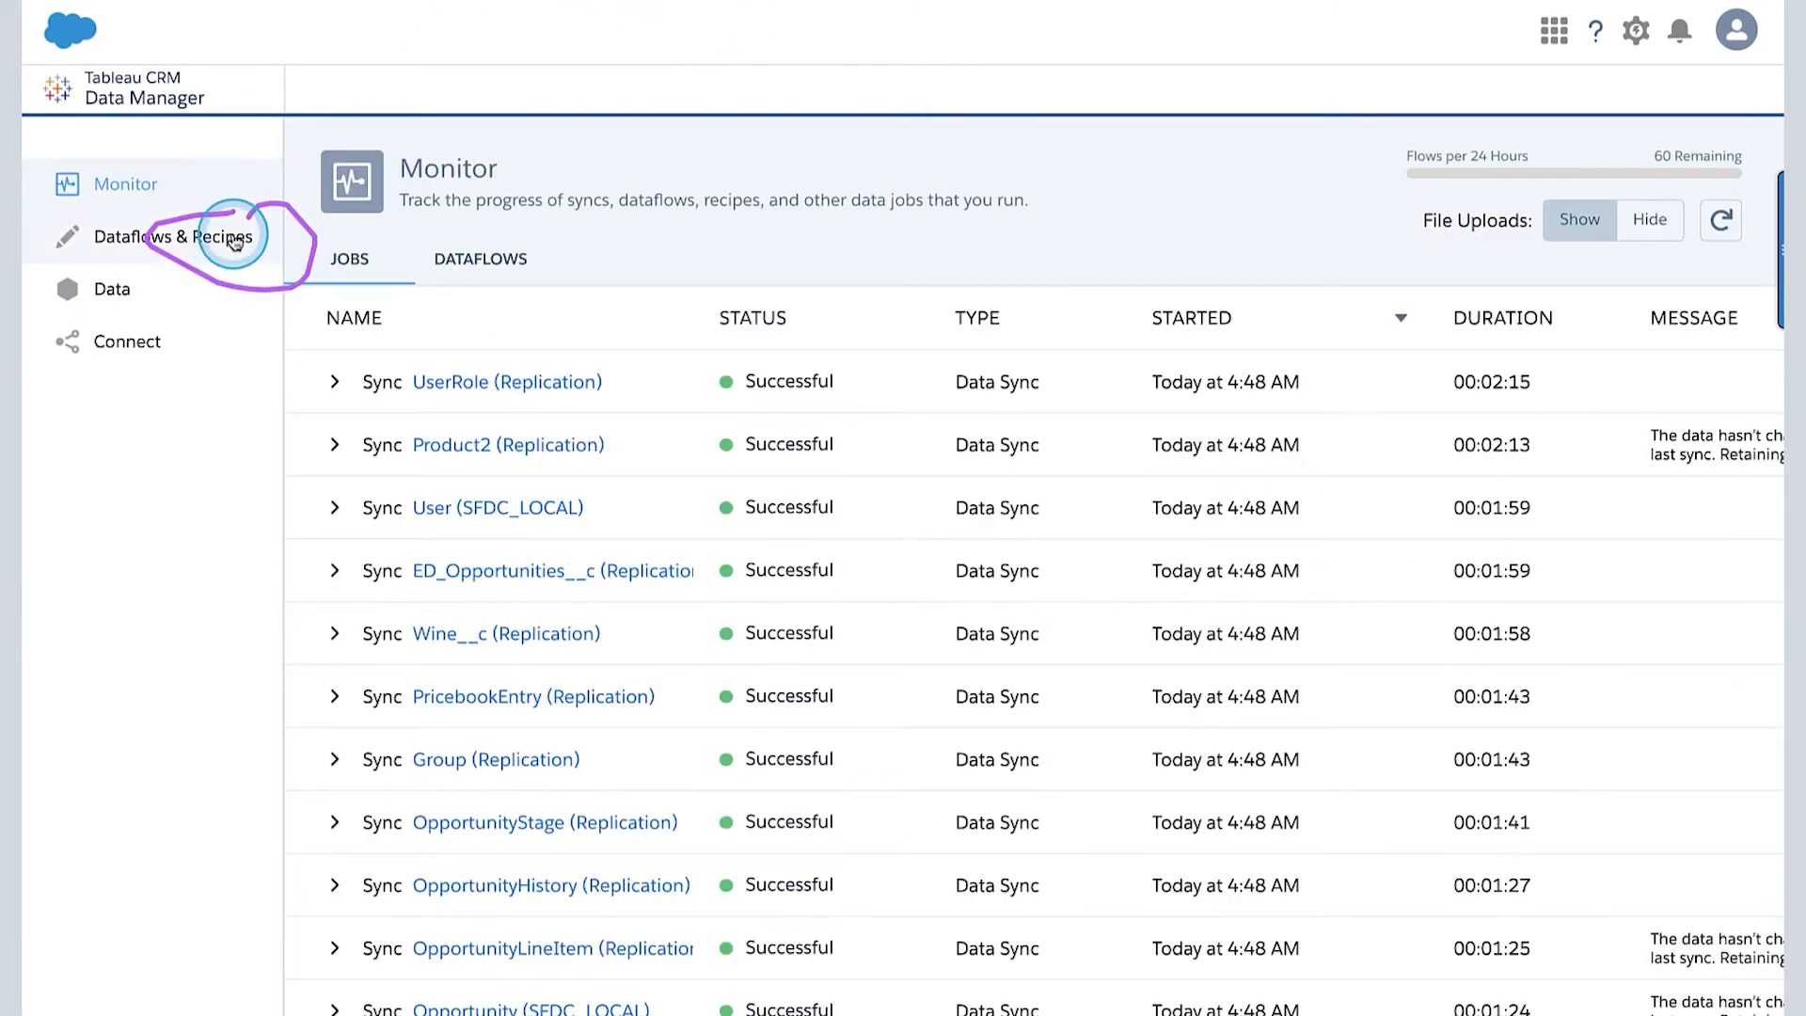
click(230, 236)
click(484, 260)
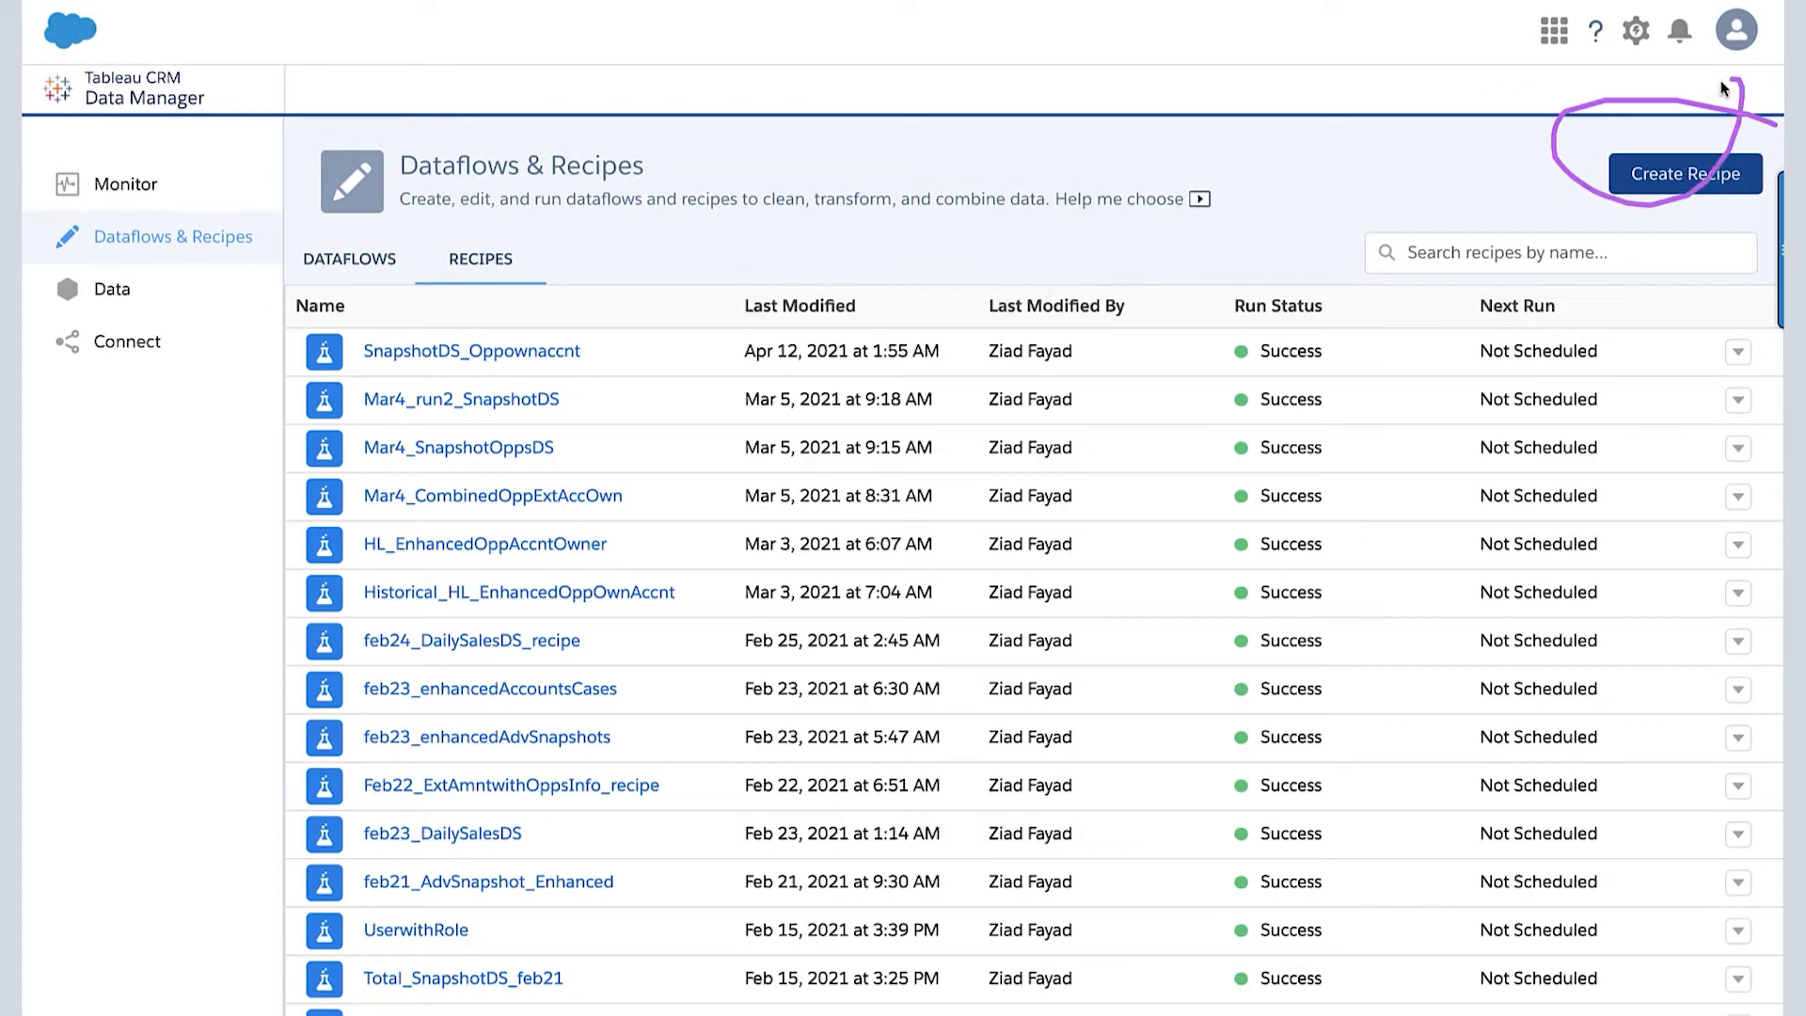
click(1659, 179)
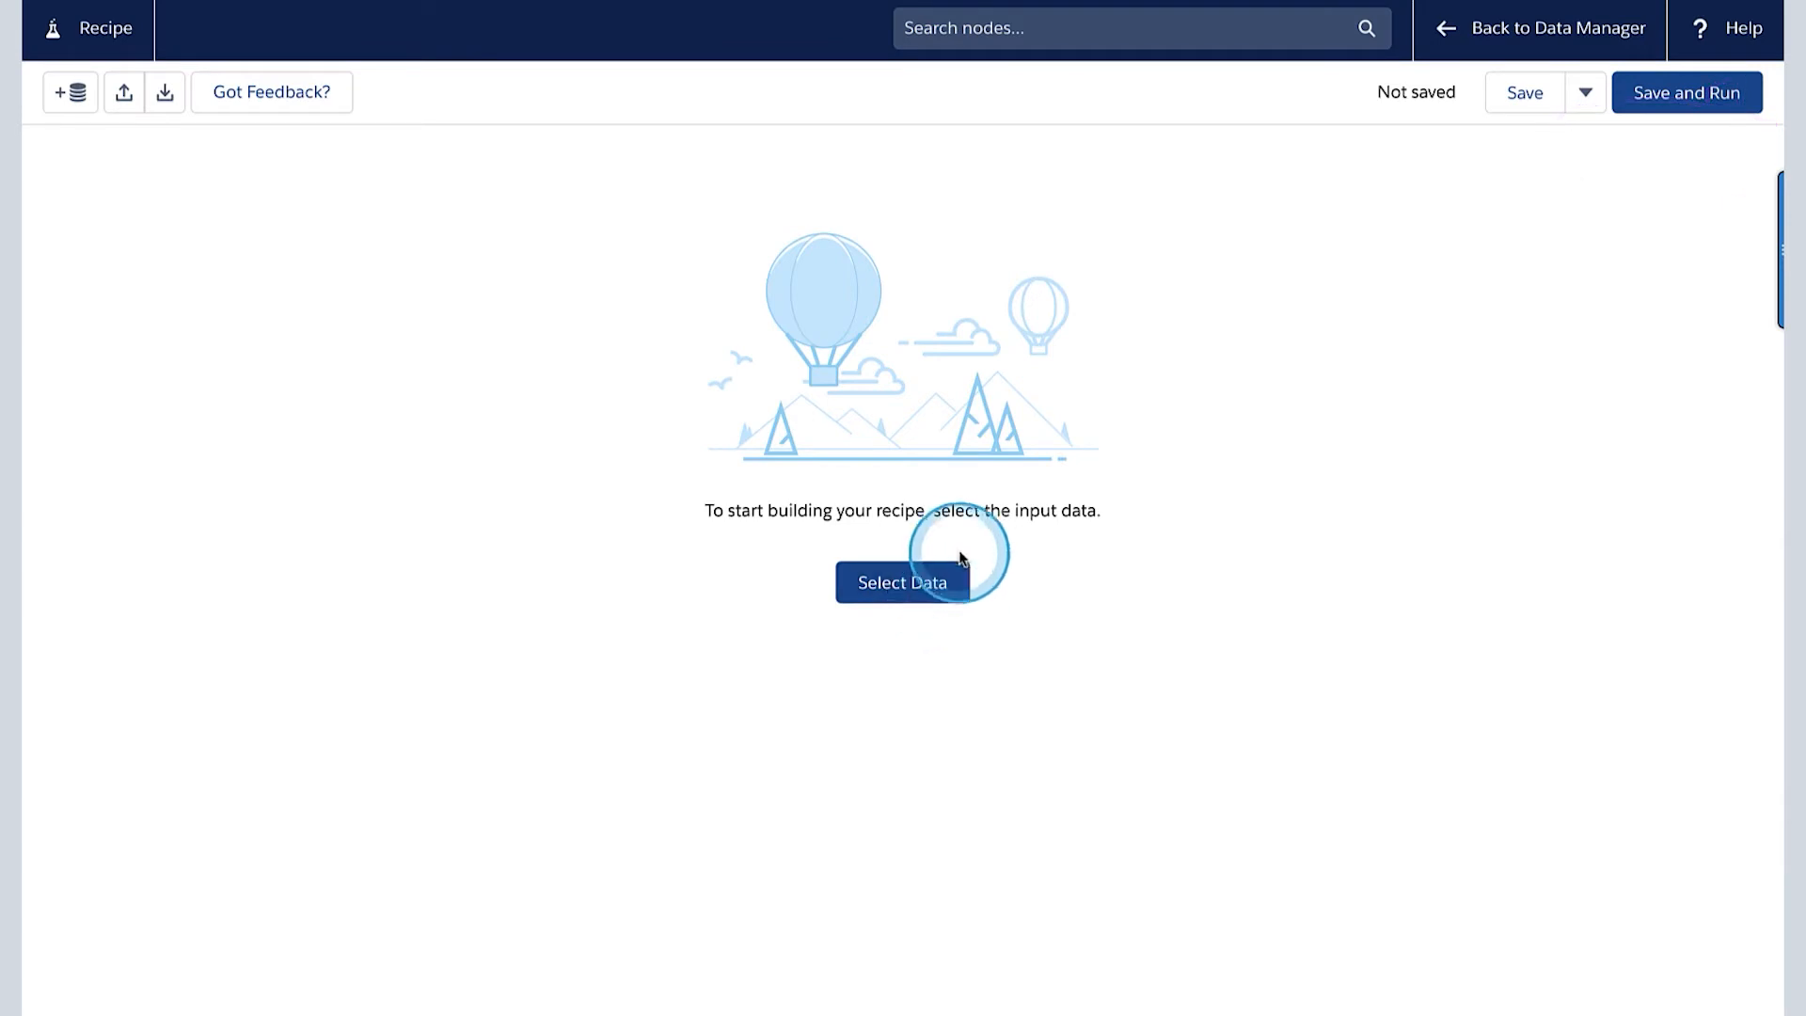
- Open the input data selection for the new recipe and review its data type filter and available datasets
drag(960, 545, 763, 569)
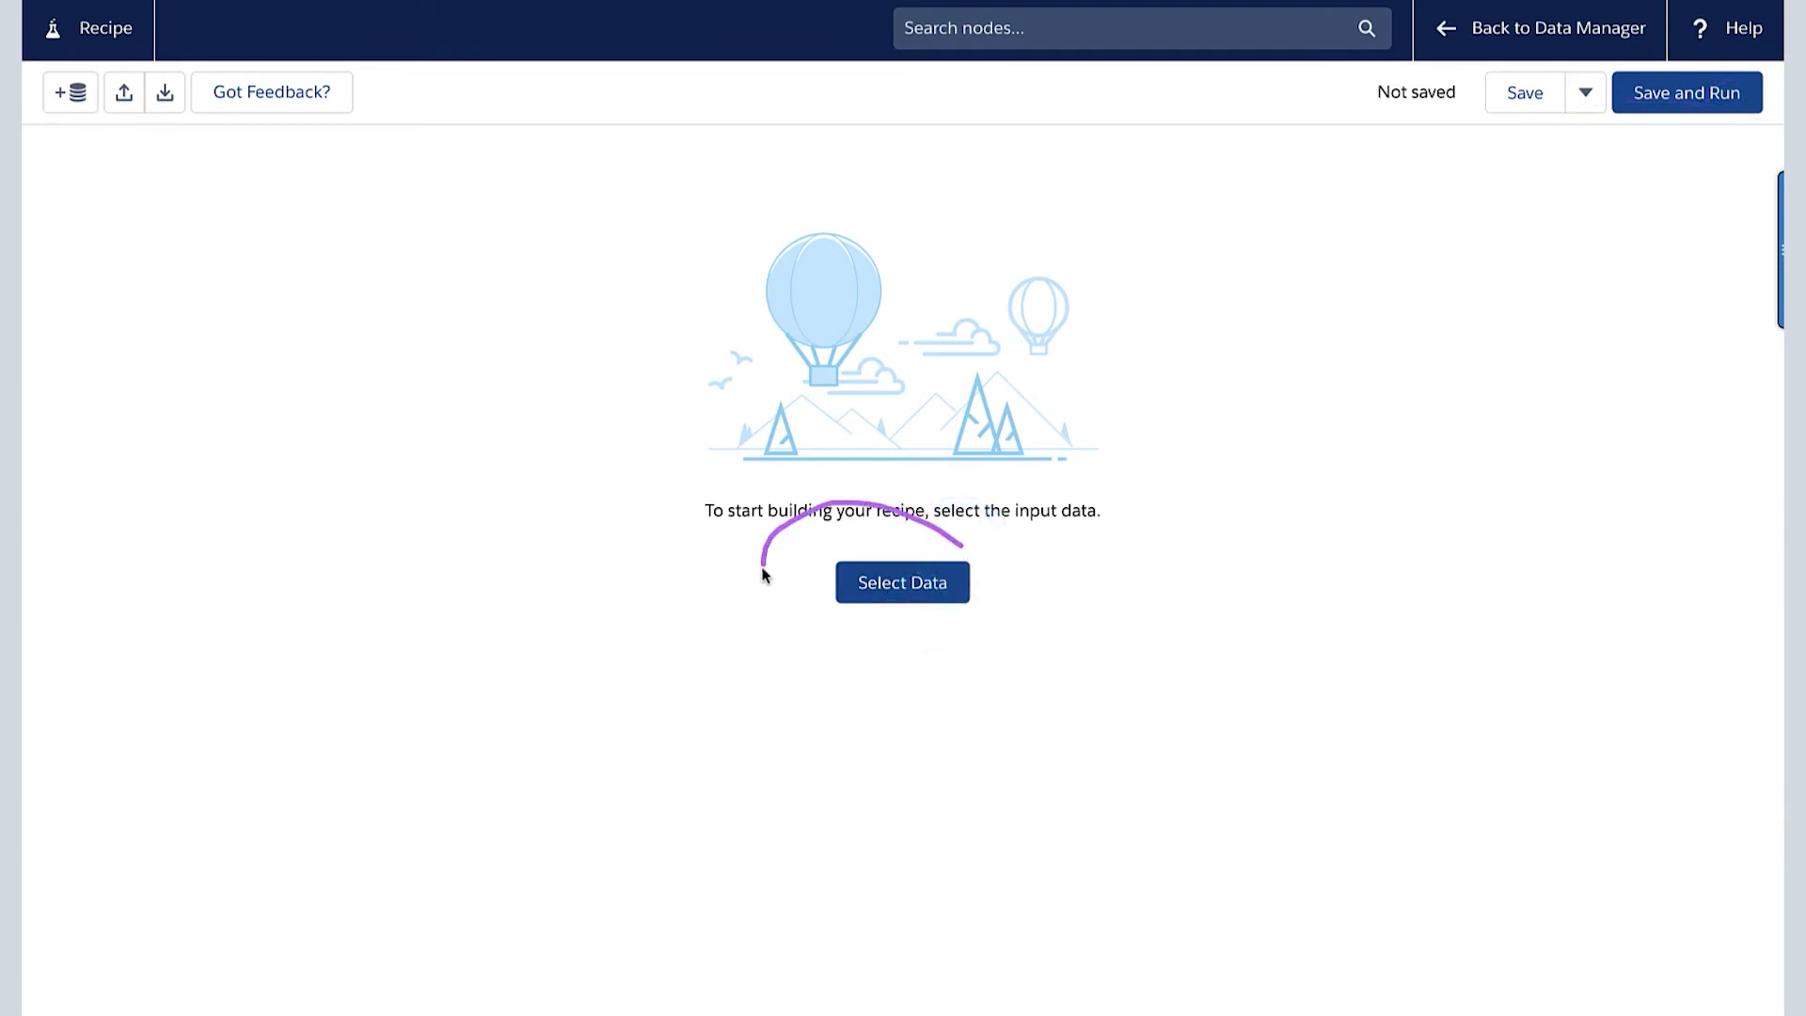
click(897, 583)
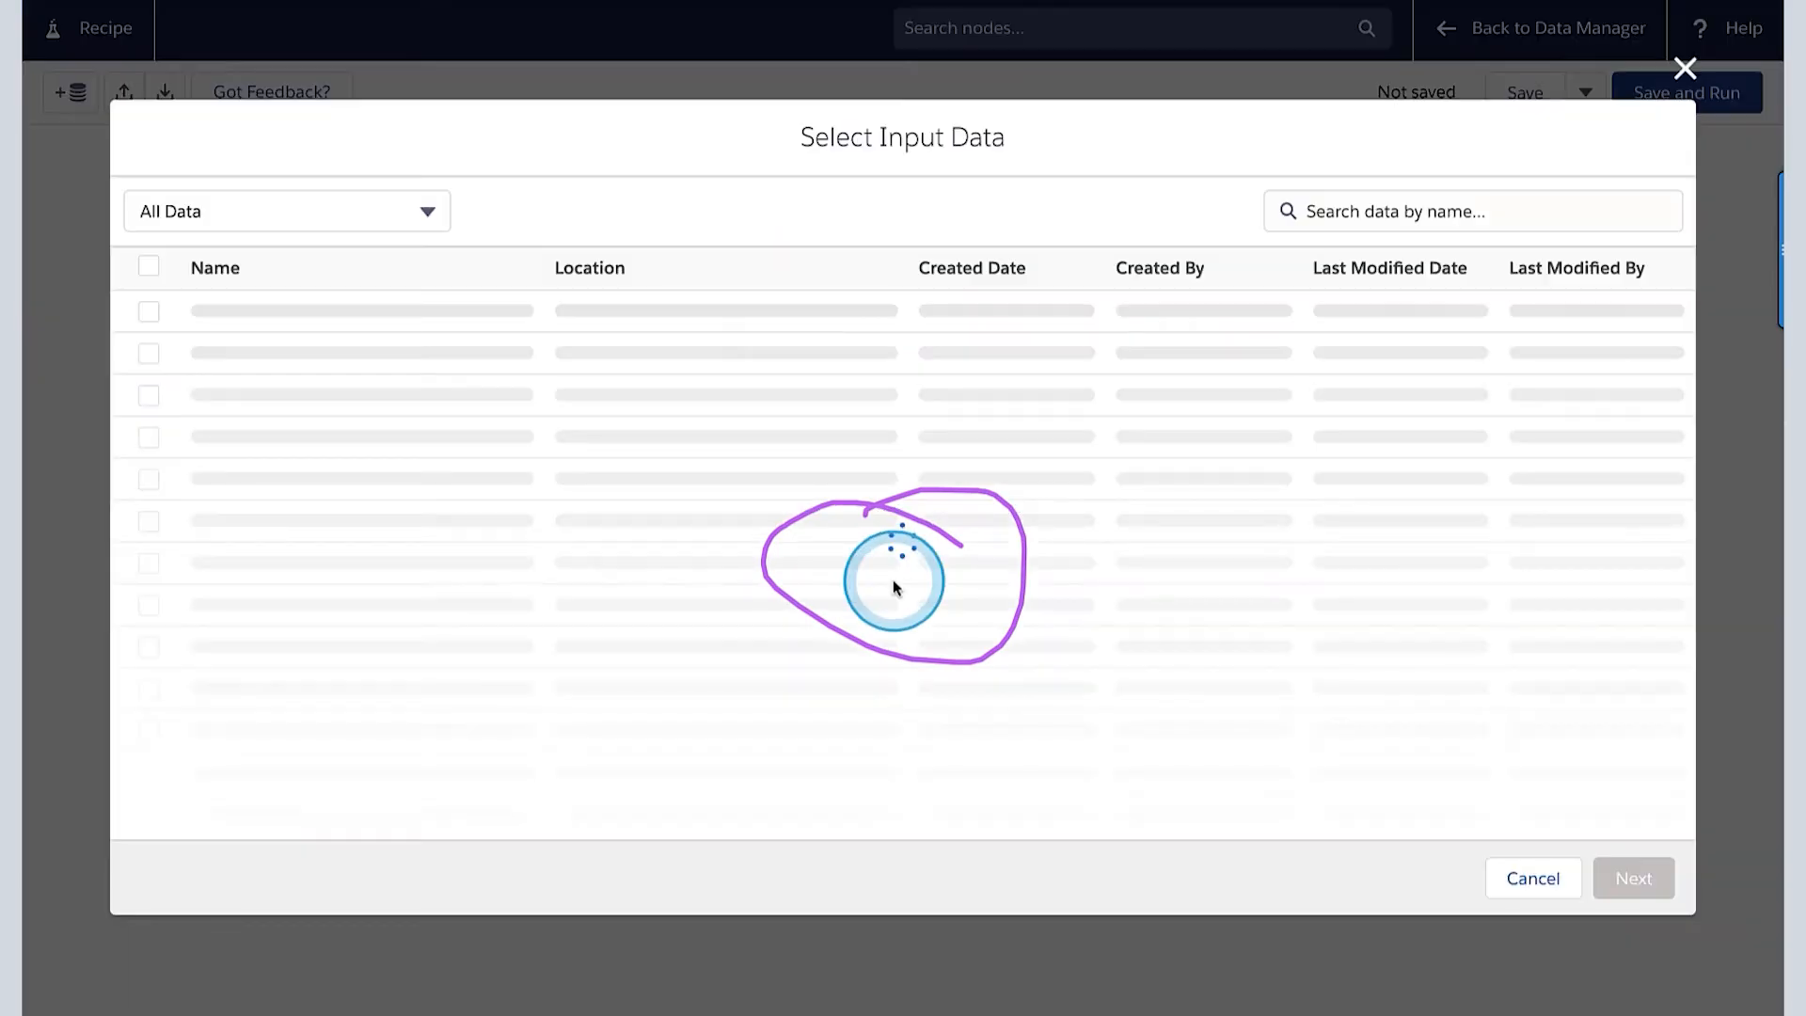
click(420, 213)
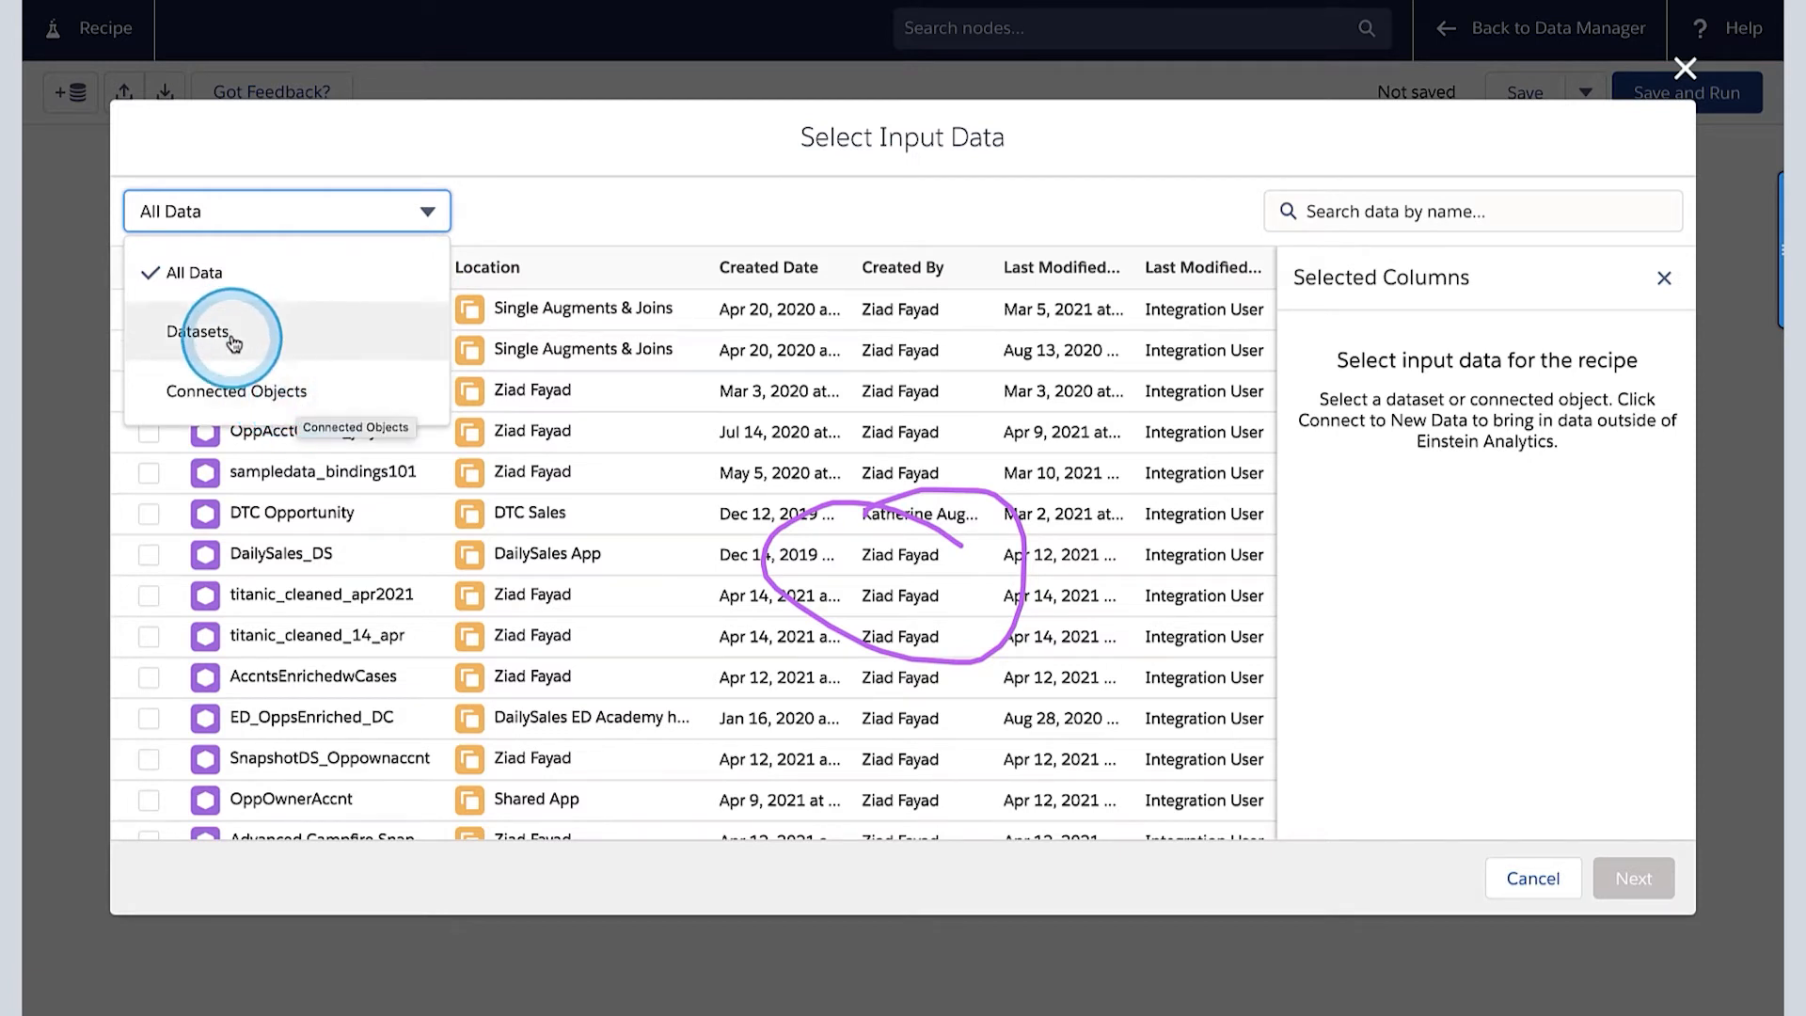
click(267, 395)
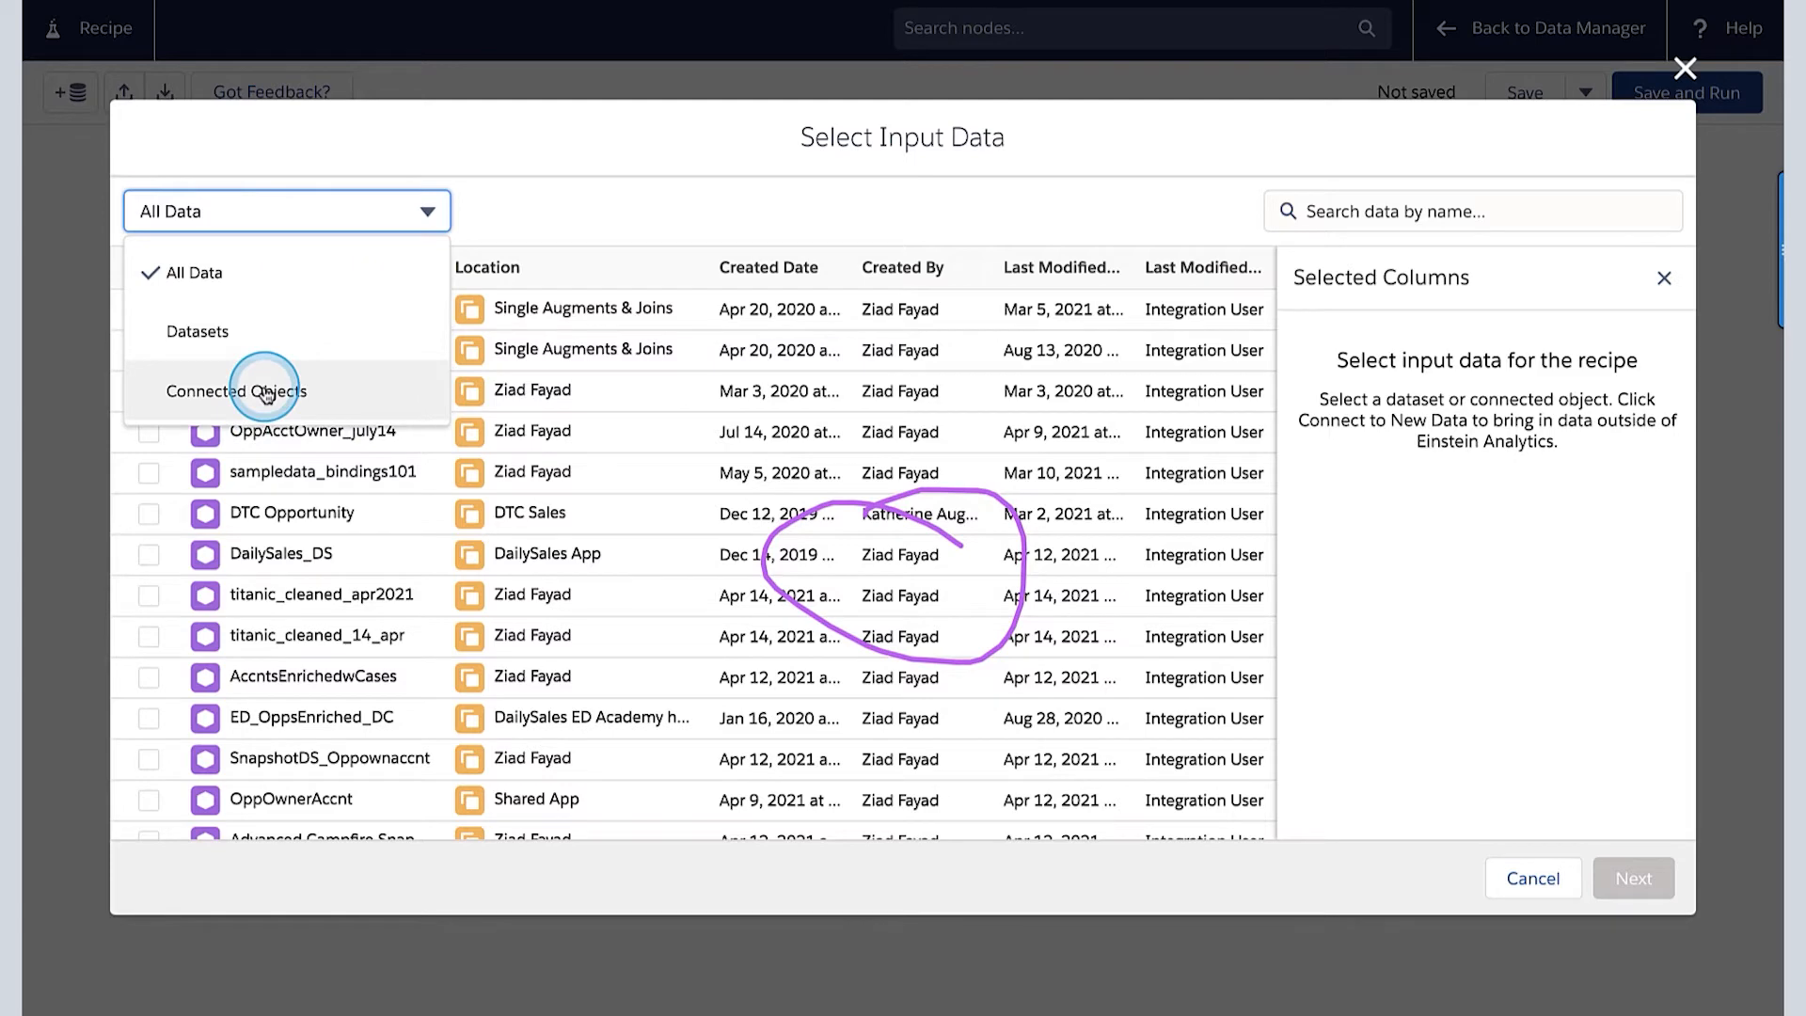
click(483, 230)
scroll(544, 432, down, 3)
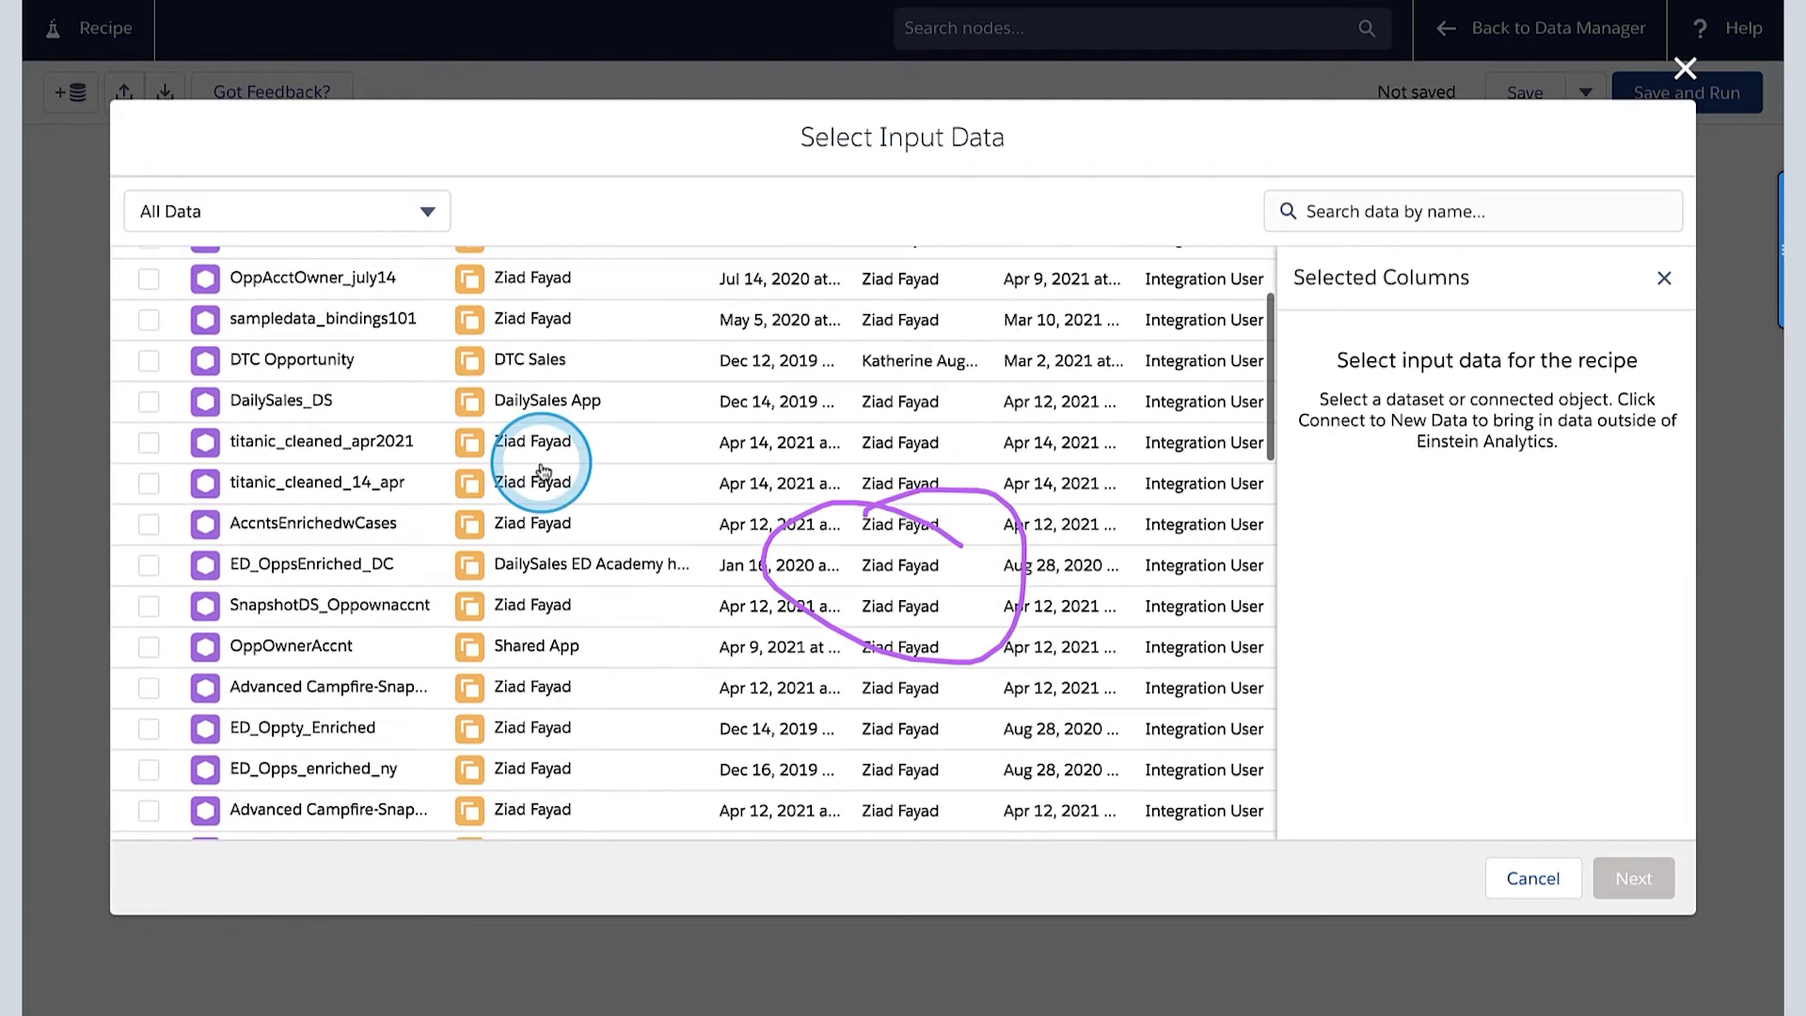
- Search the input data for "dail" and add the SFDC_LOCAL object Daily_Sales__c with all columns to the recipe
click(1375, 207)
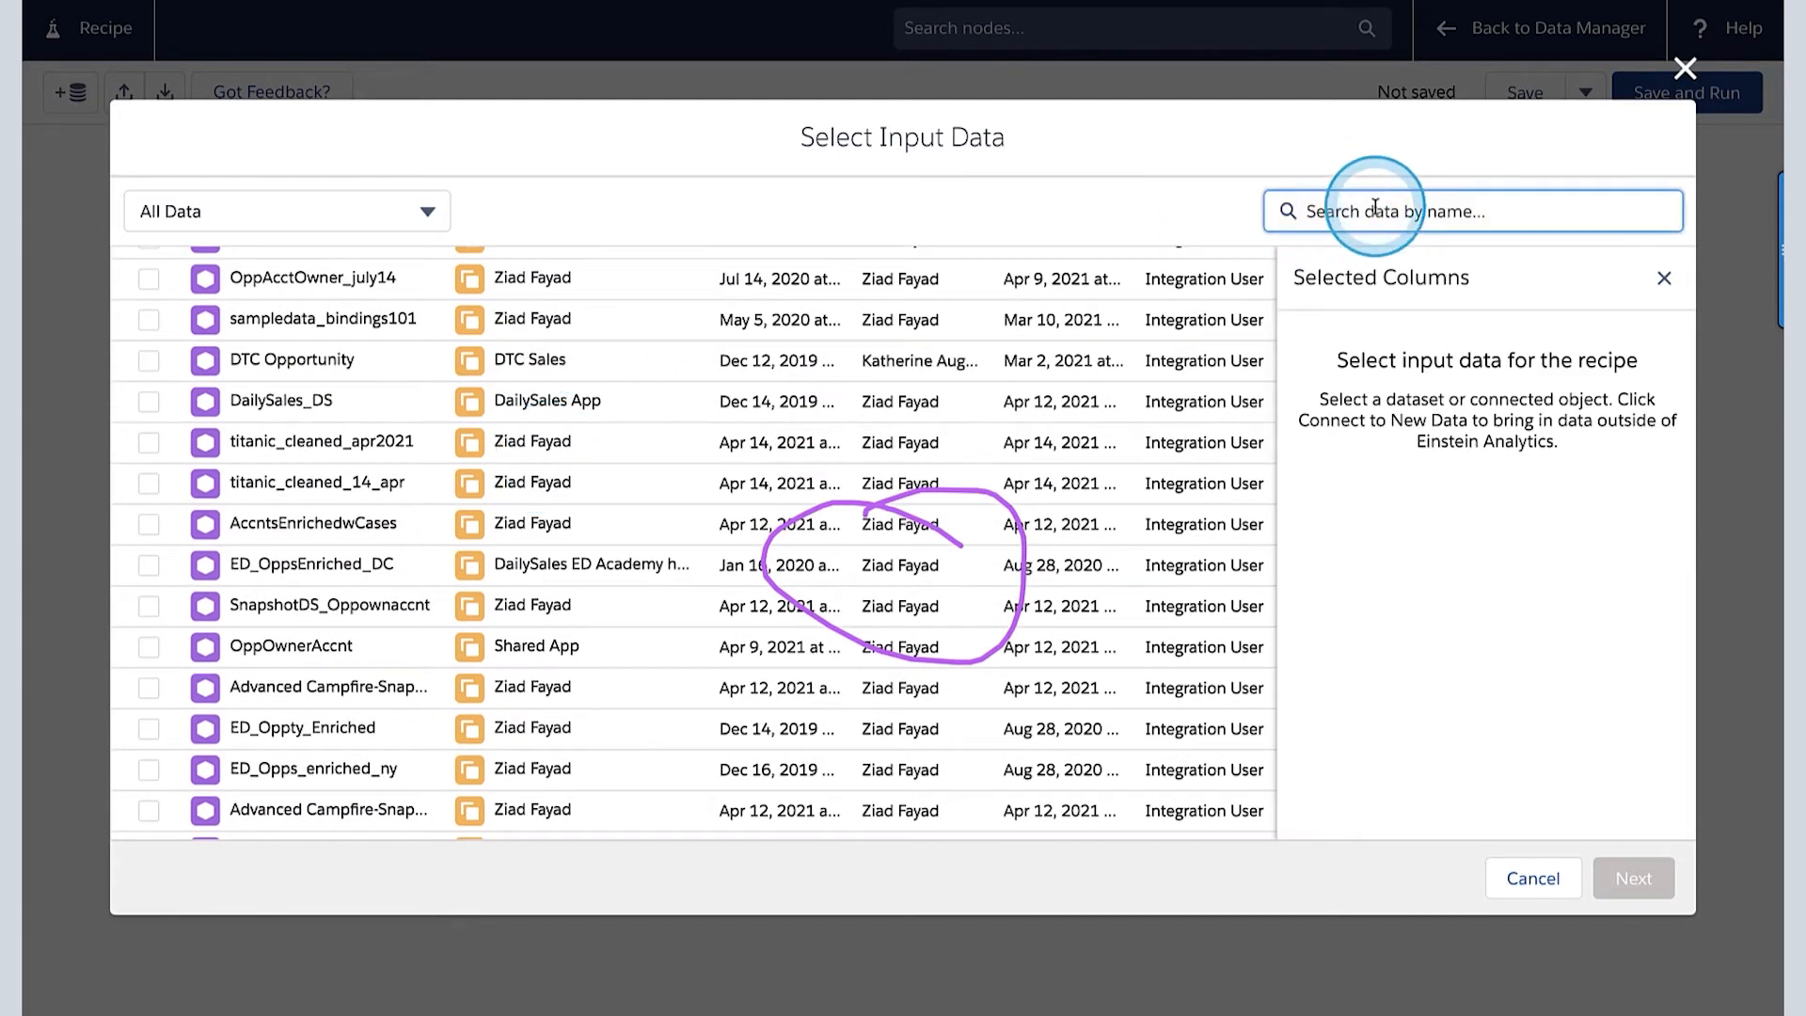
text(dail)
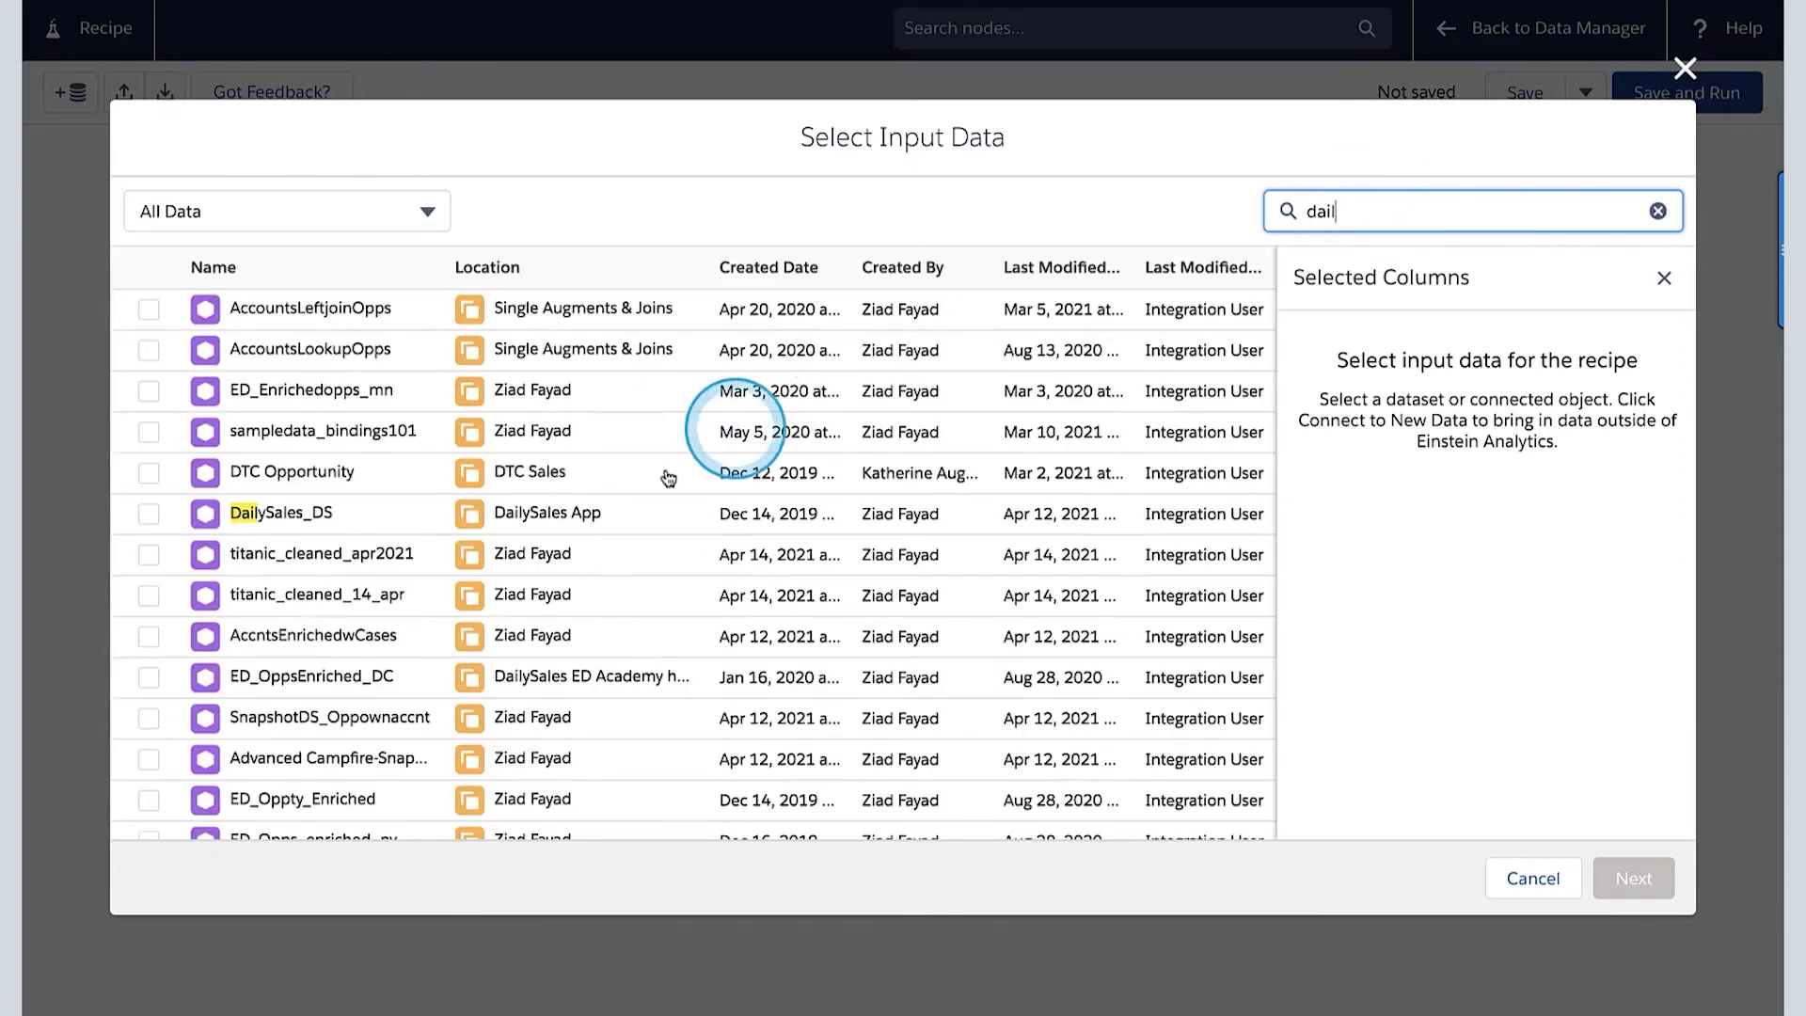
scroll(383, 646, down, 5)
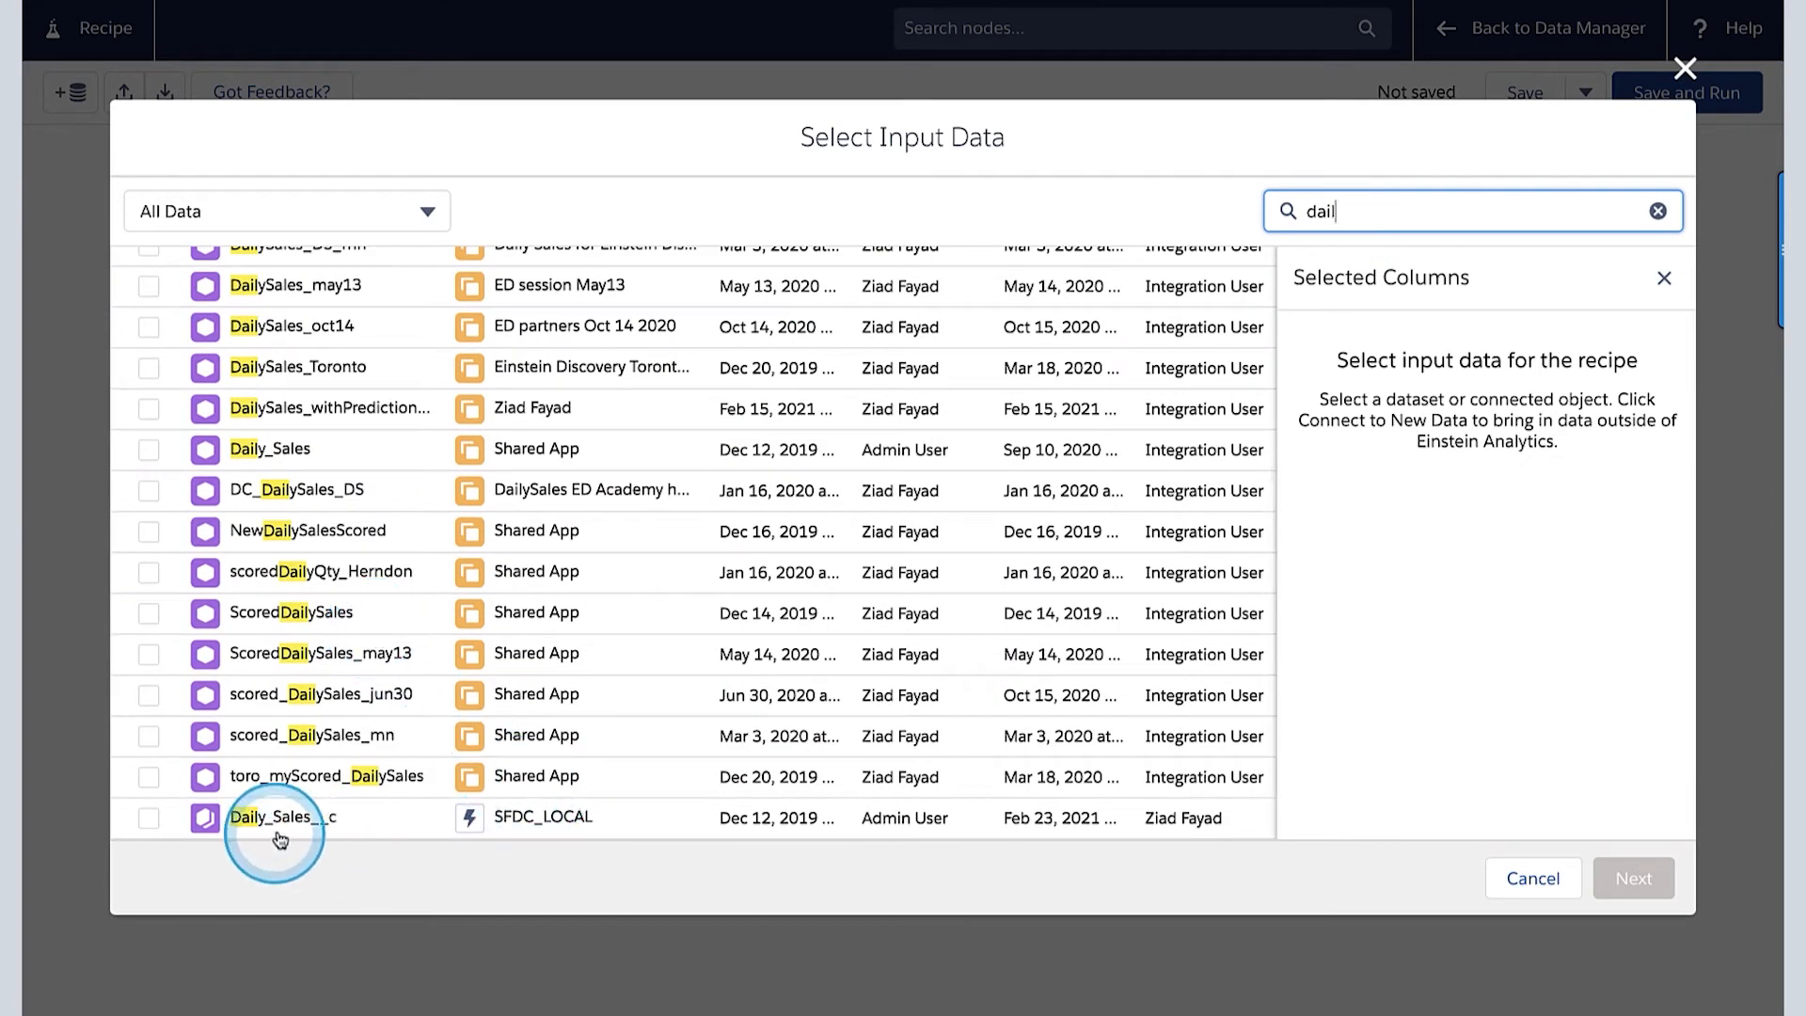
drag(588, 811, 458, 828)
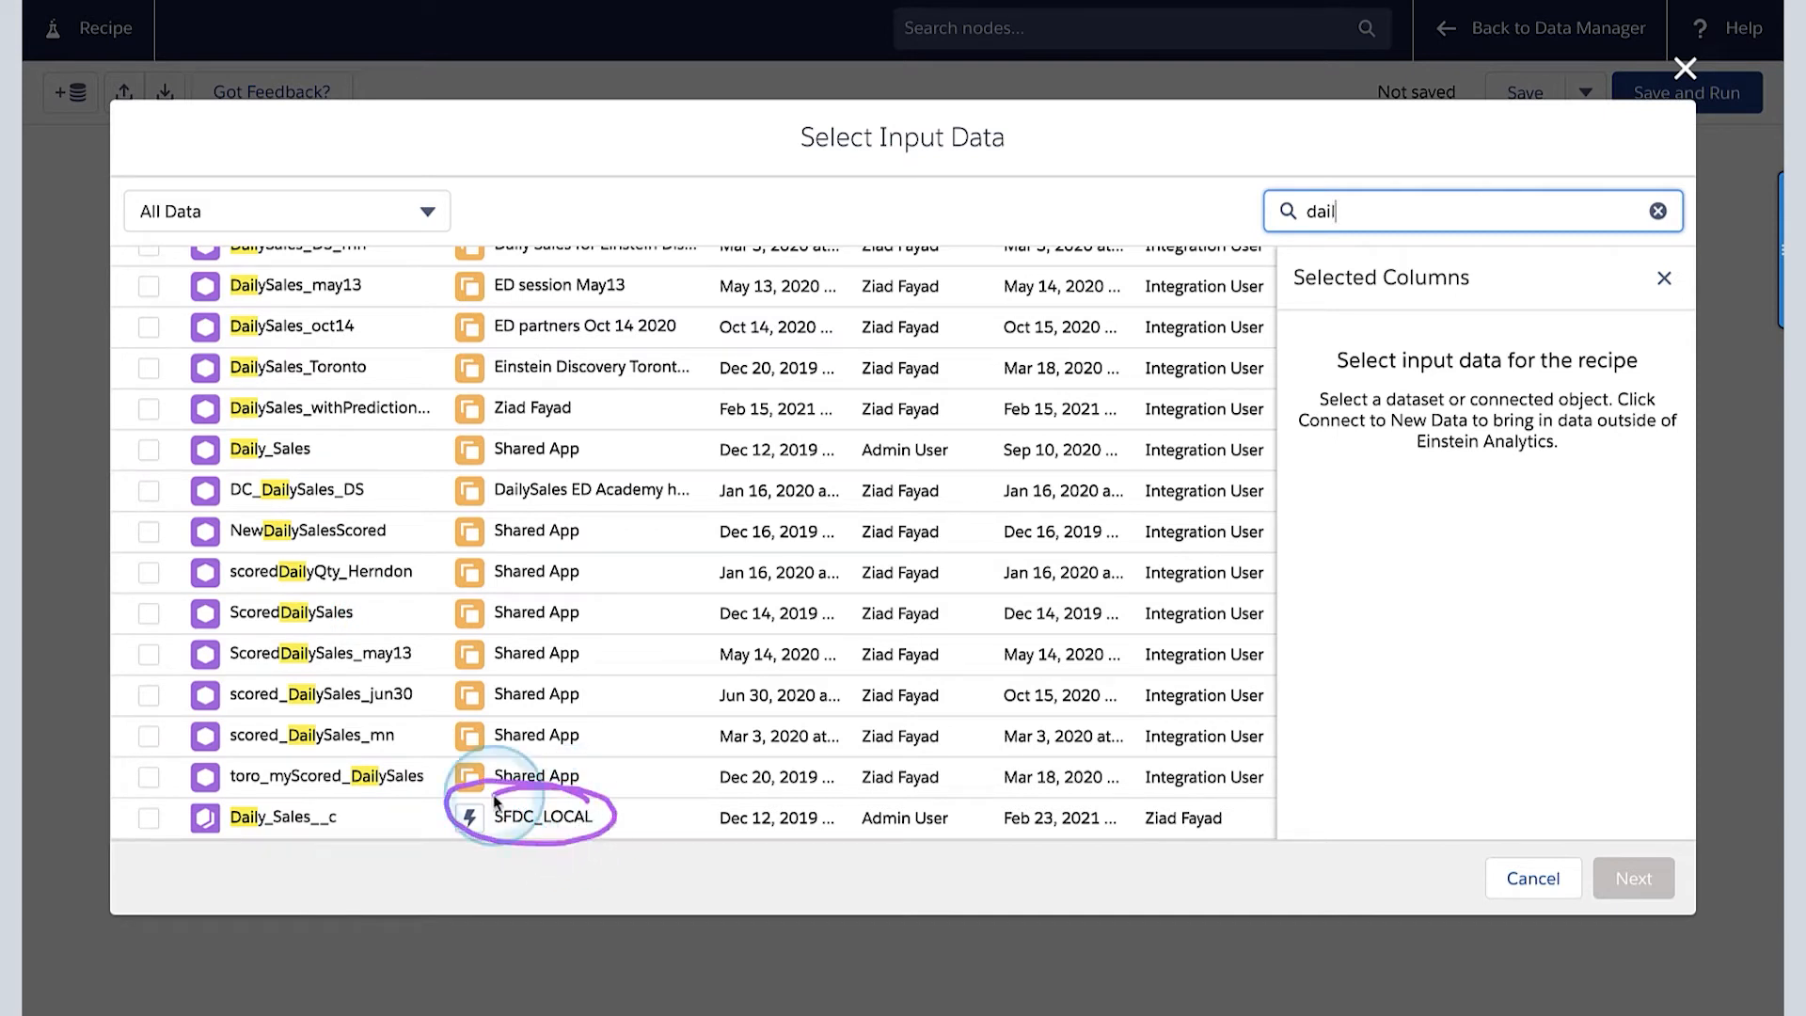
mouse_move(319, 811)
mouse_down()
mouse_move(174, 828)
mouse_move(235, 790)
mouse_move(353, 785)
mouse_up()
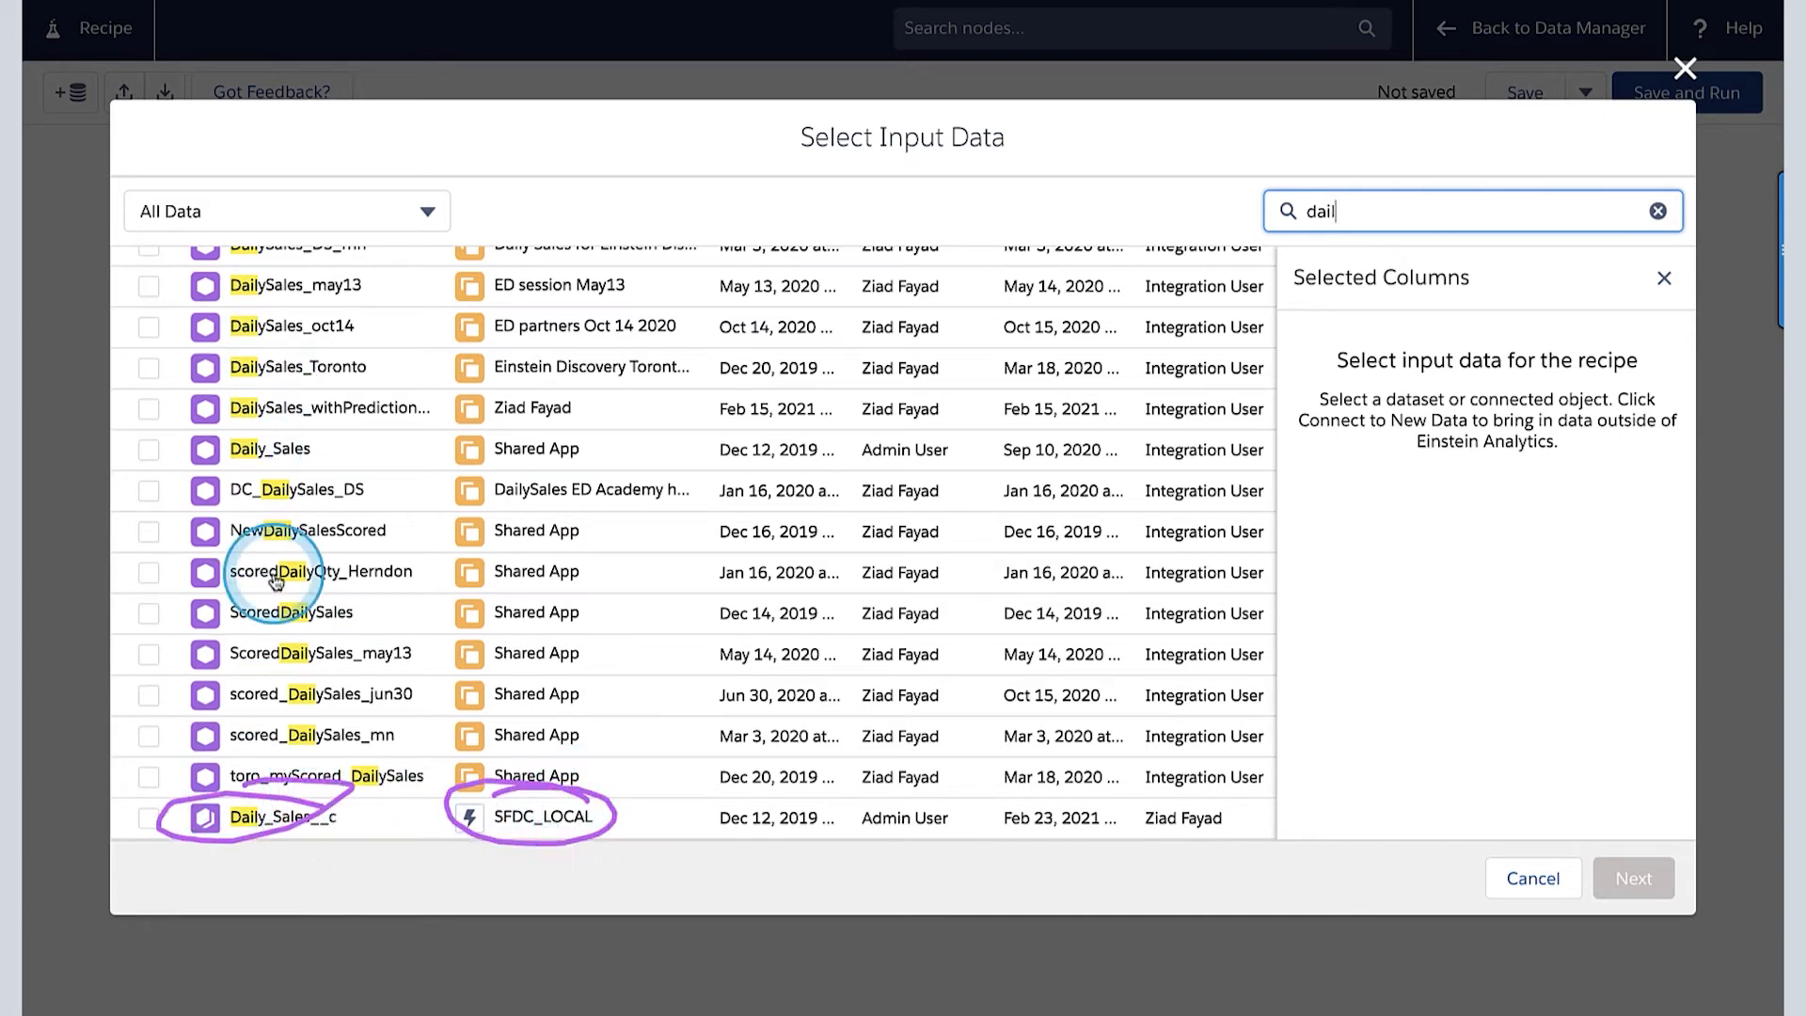
click(150, 820)
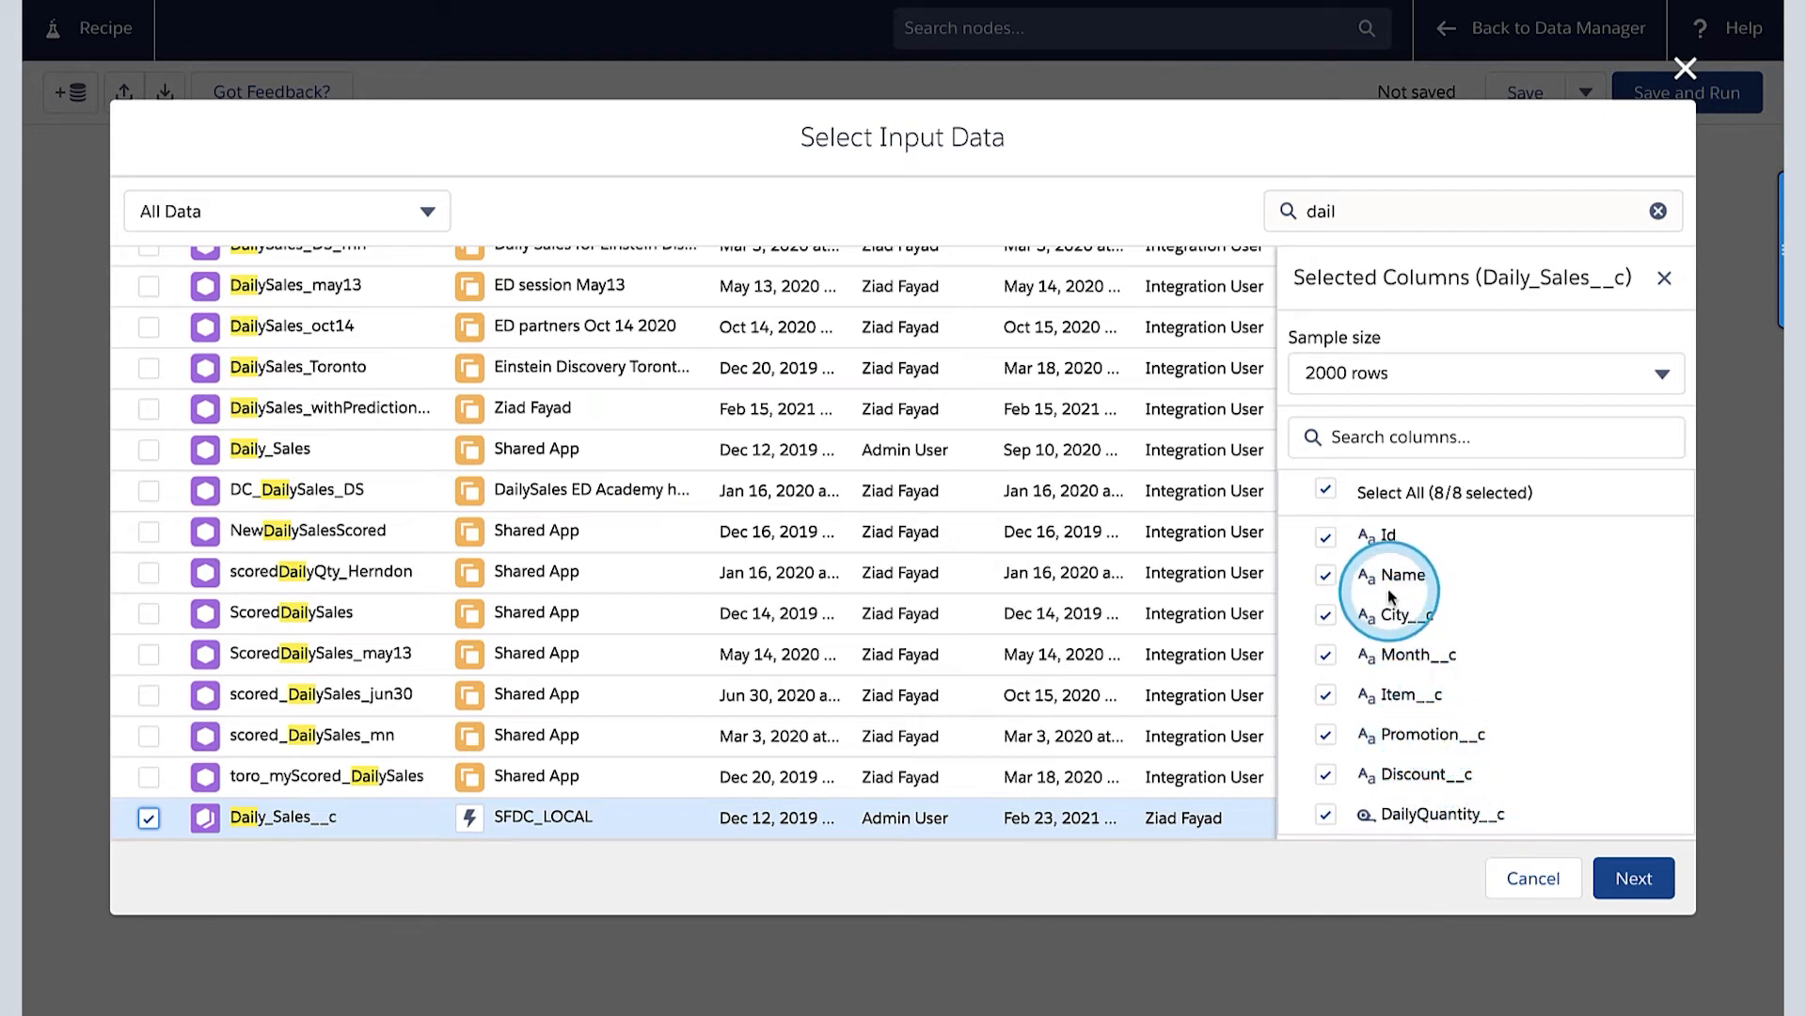
click(1648, 889)
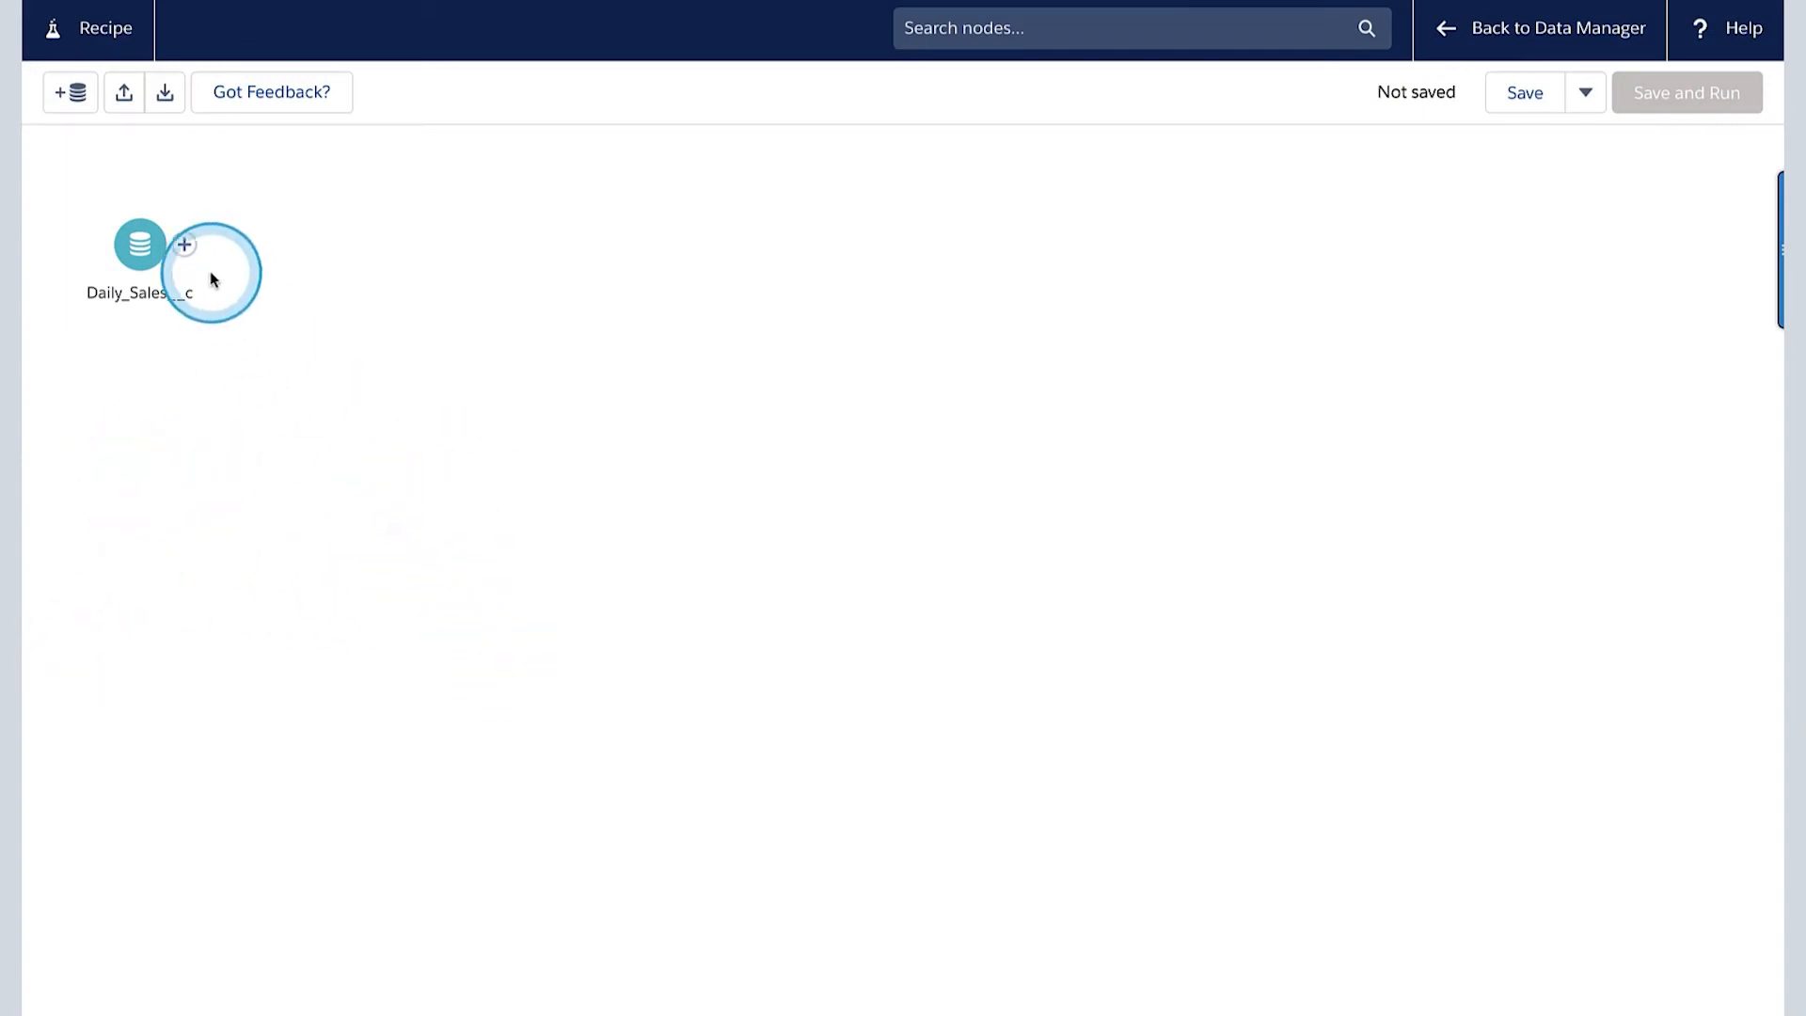
- Add a Transform node after Daily_Sales__c, preview its data, and delete the node from the recipe
click(183, 246)
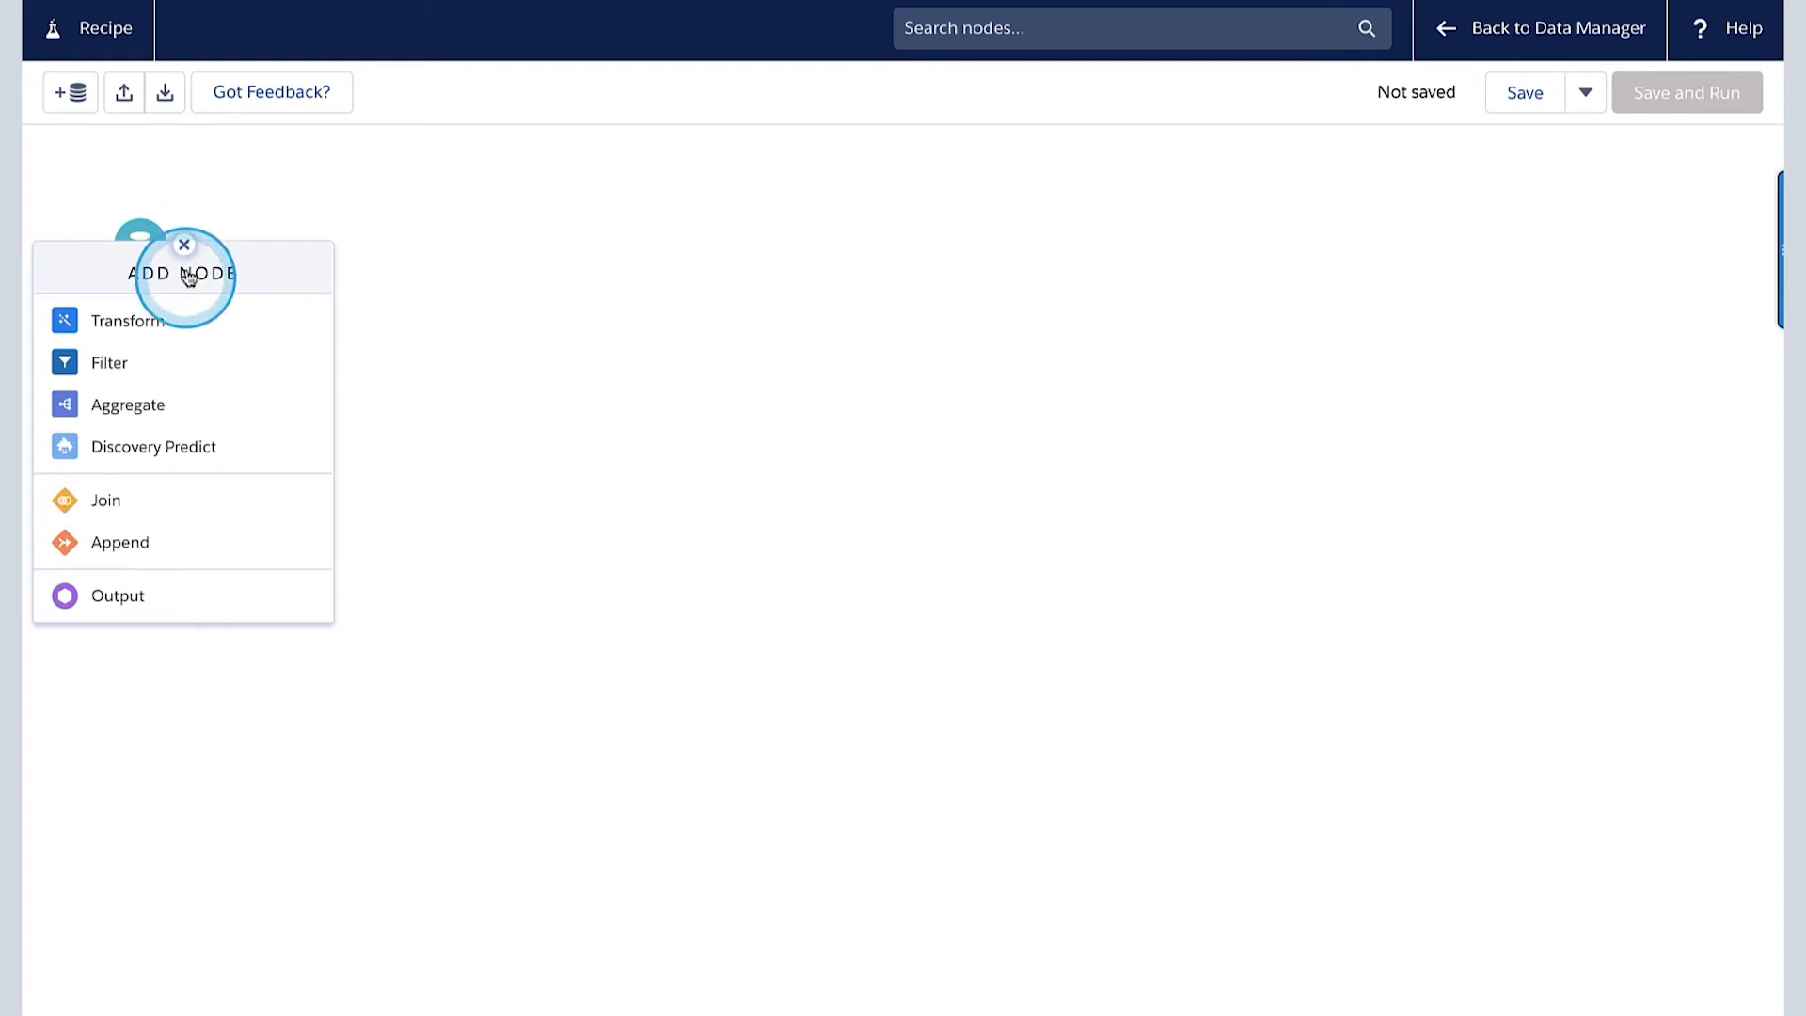
click(131, 325)
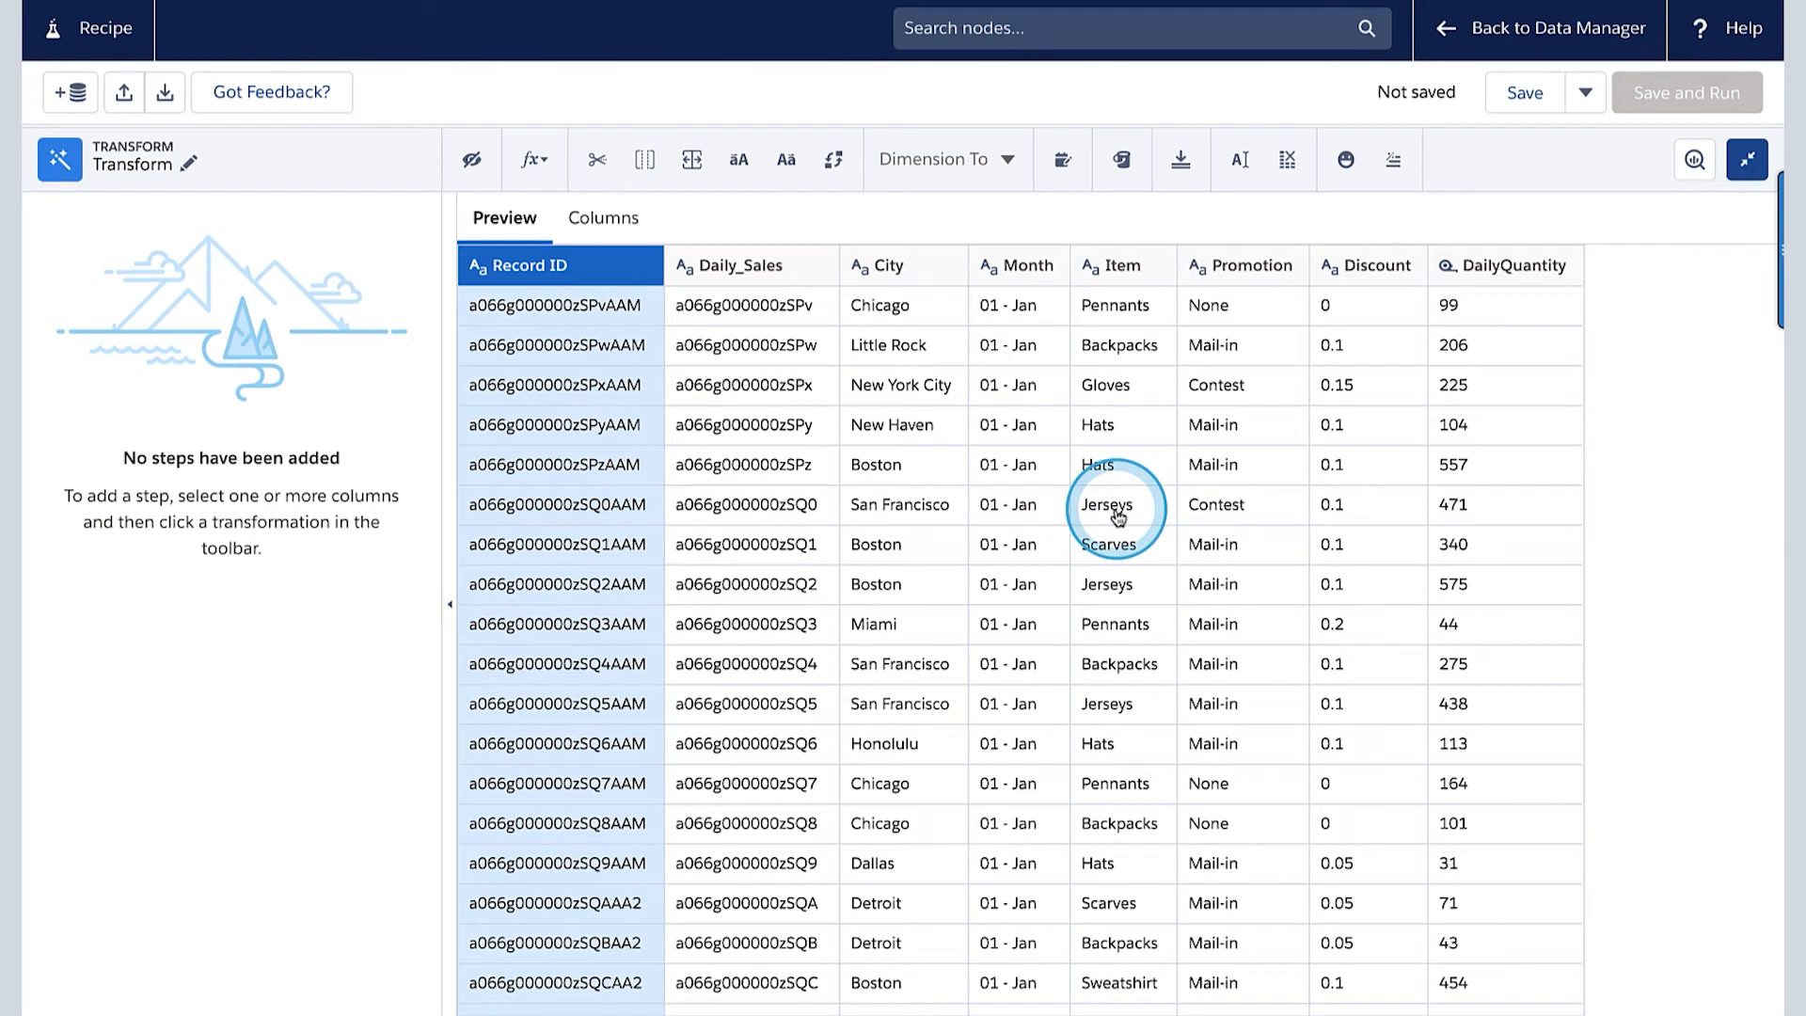
click(1745, 158)
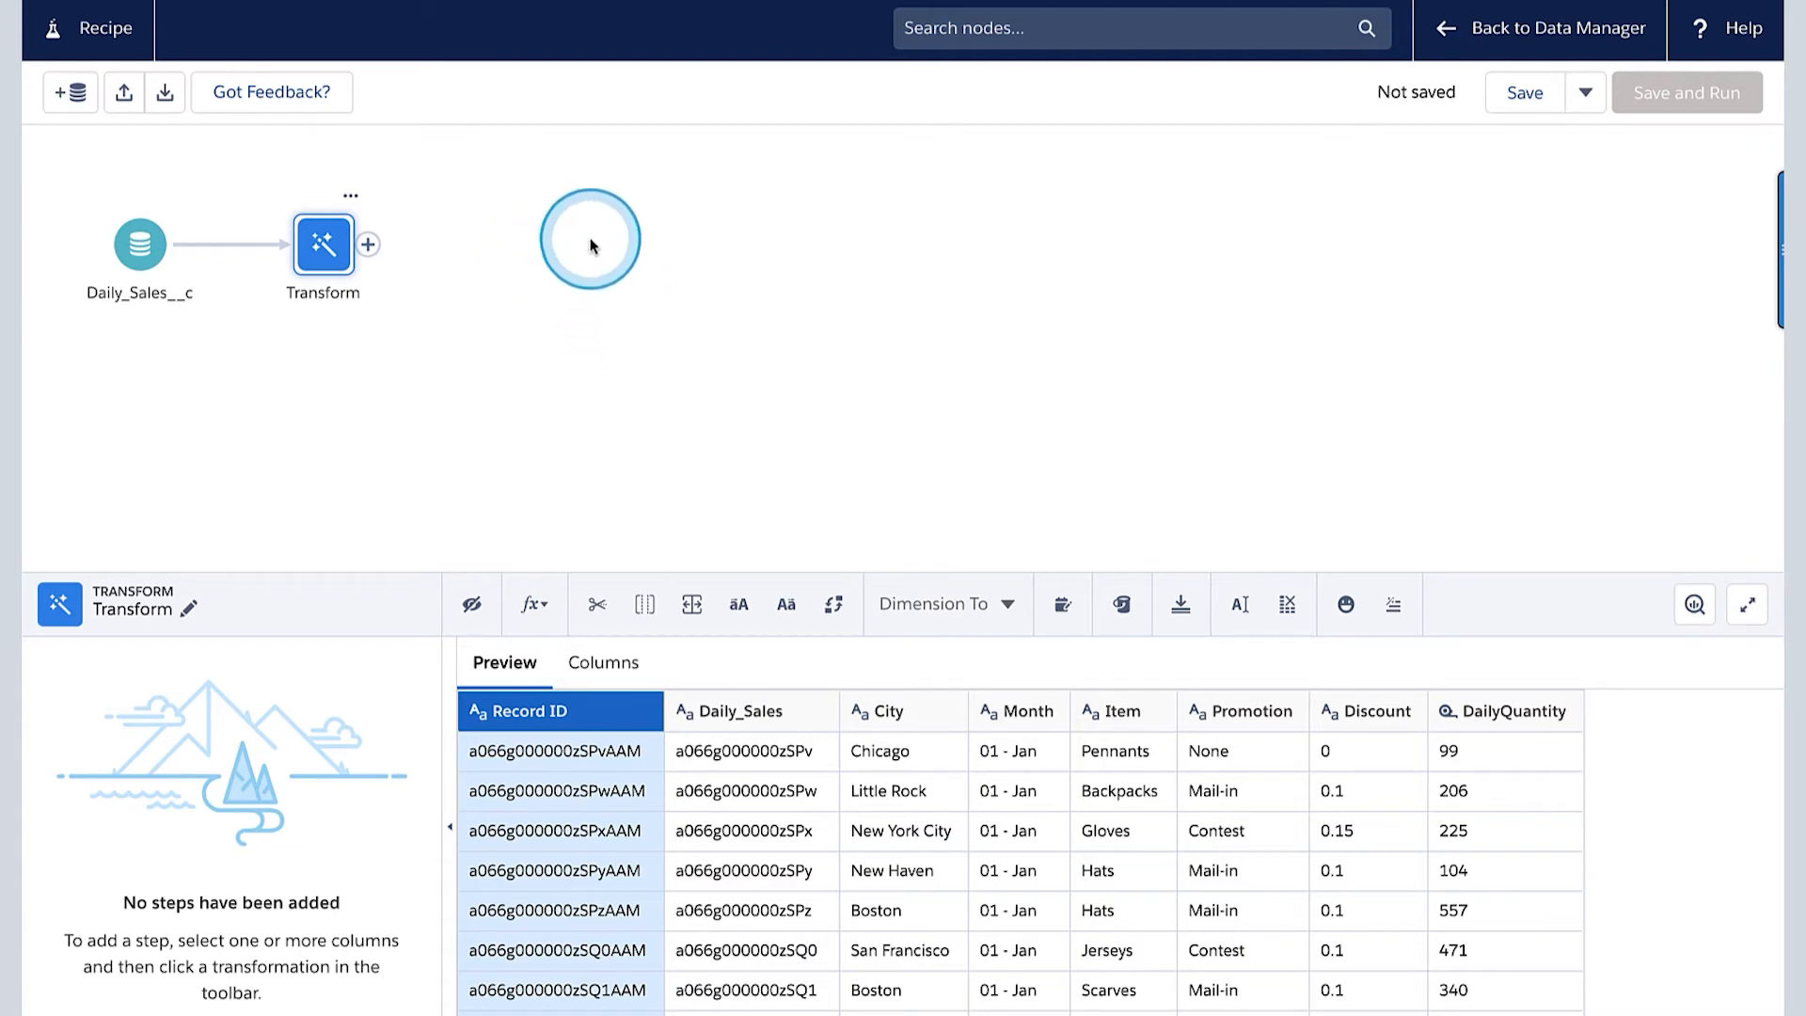
click(351, 195)
click(415, 311)
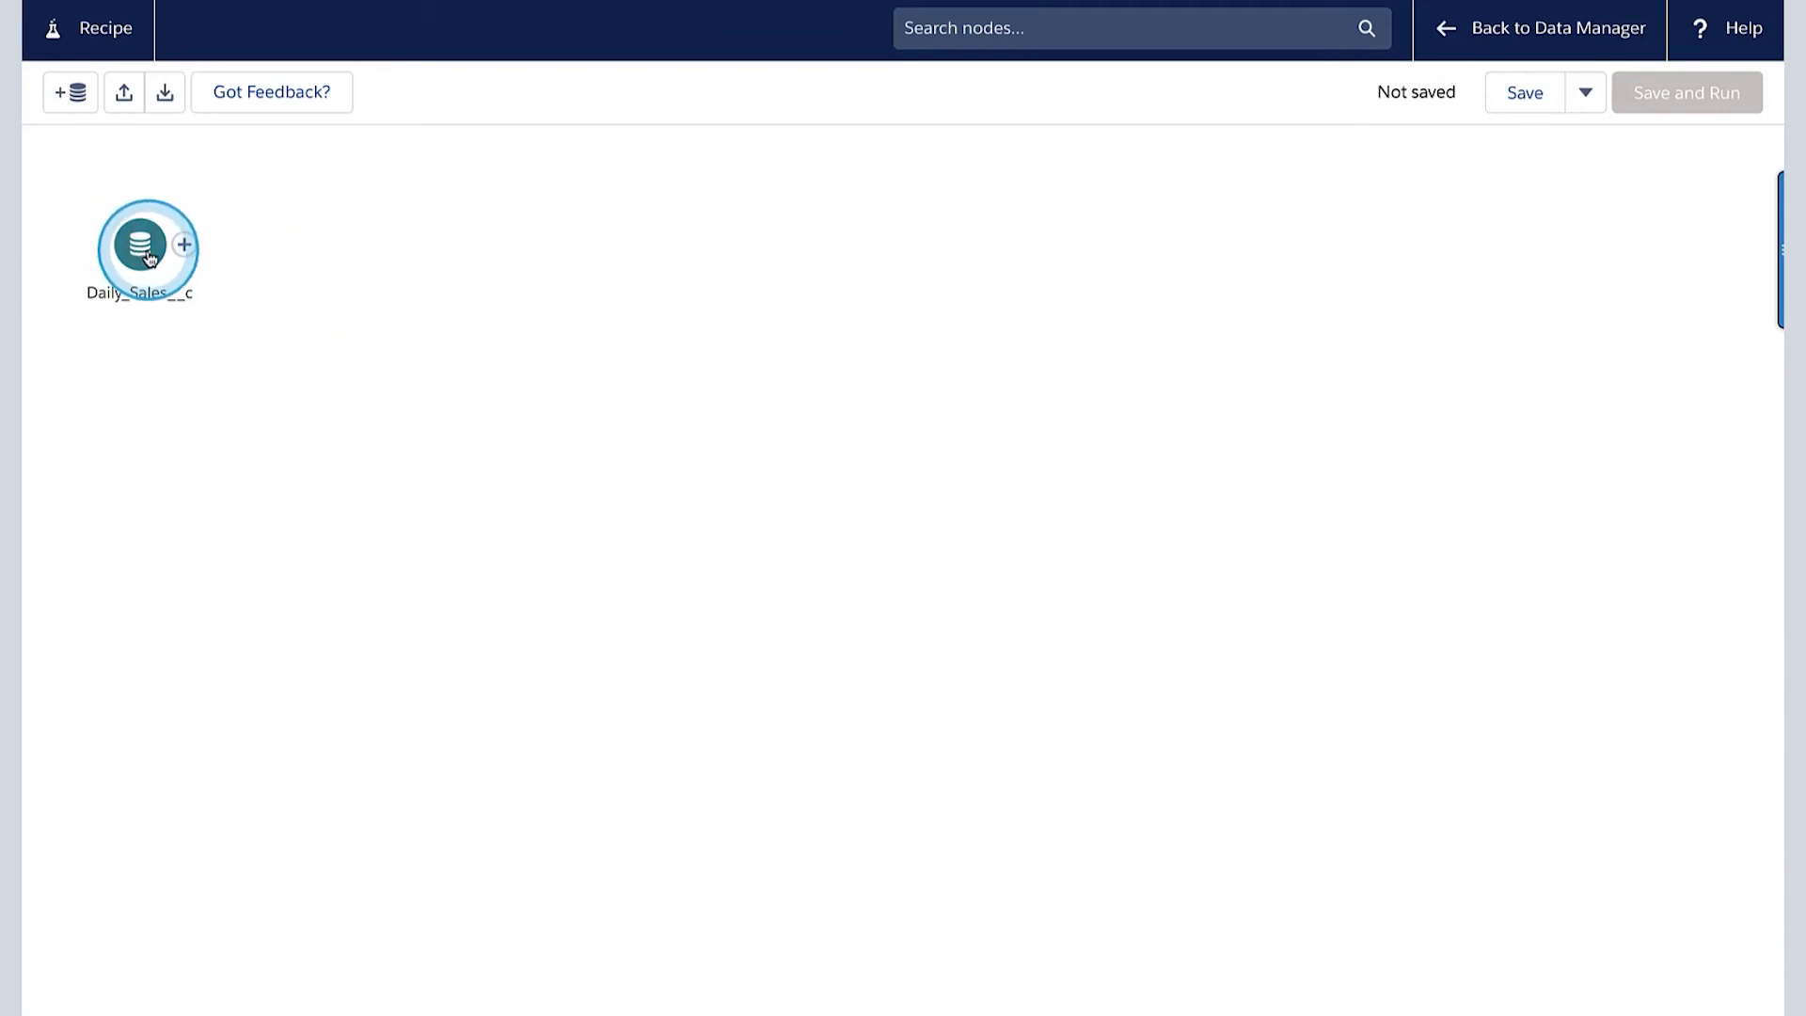
- Add an Output node after Daily_Sales__c that writes a dataset with display label and API name DailySales_apr2021 in My Private App
click(183, 246)
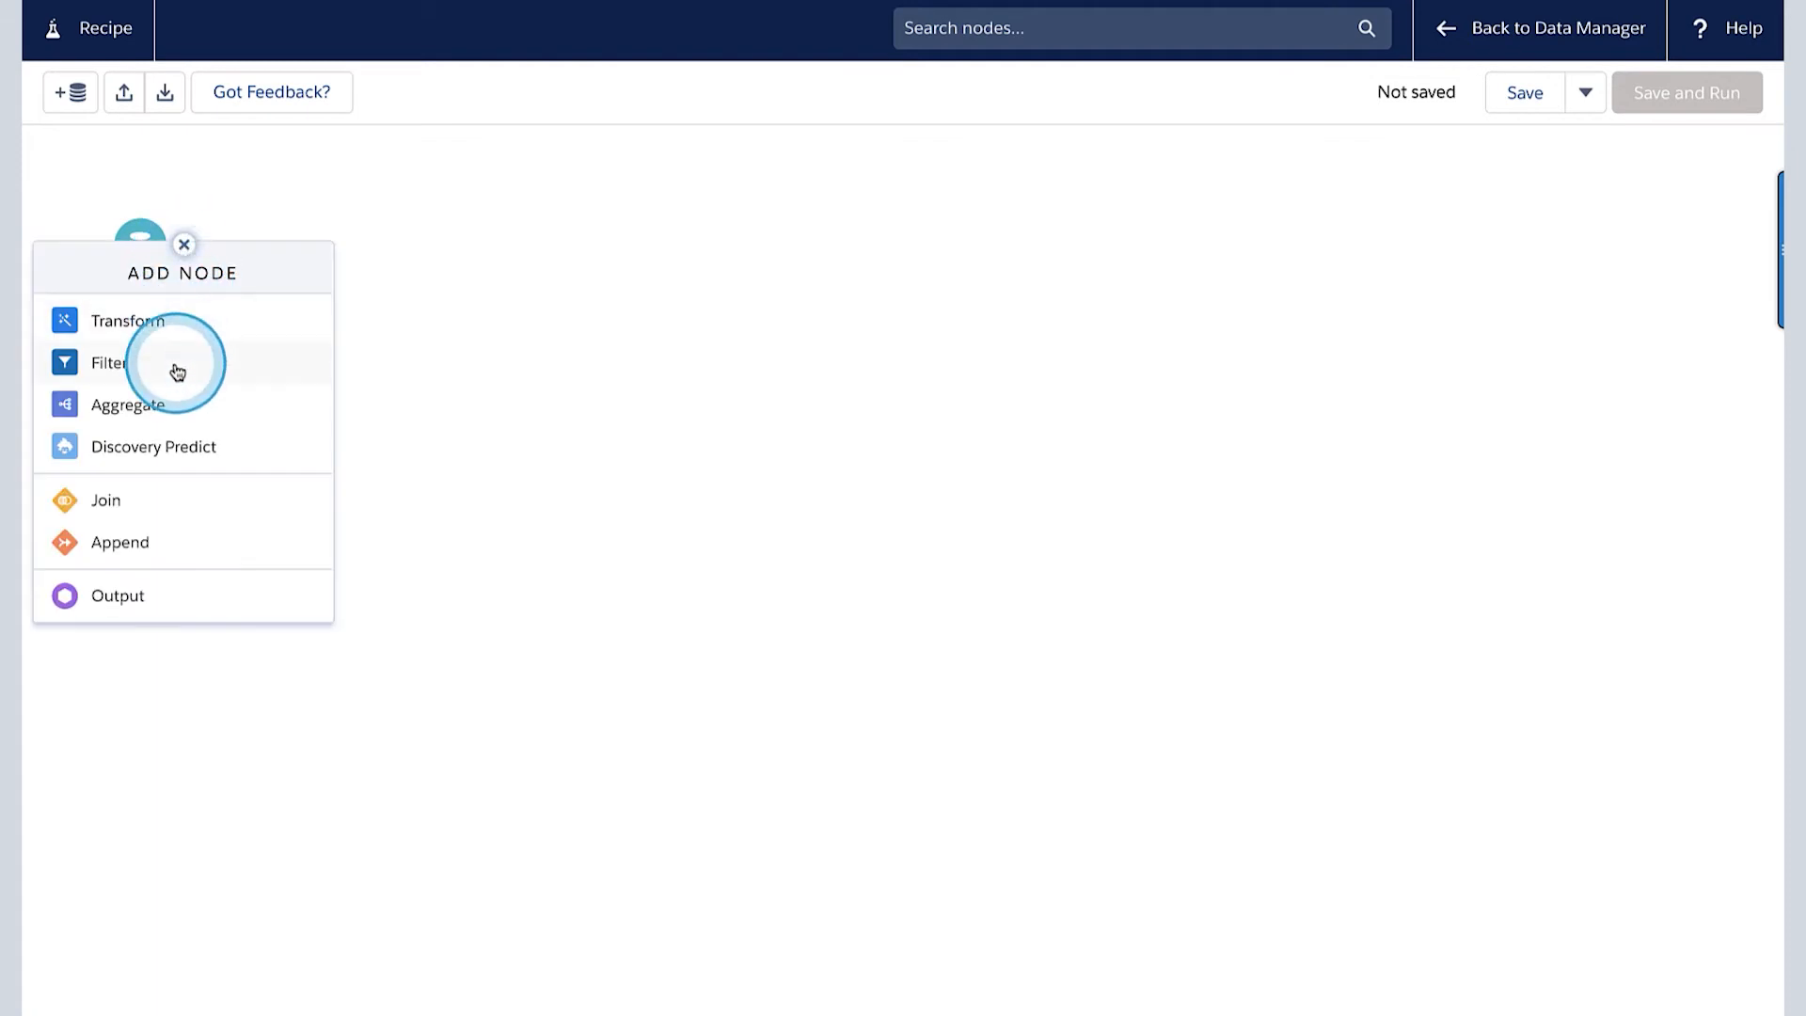
click(131, 598)
click(242, 354)
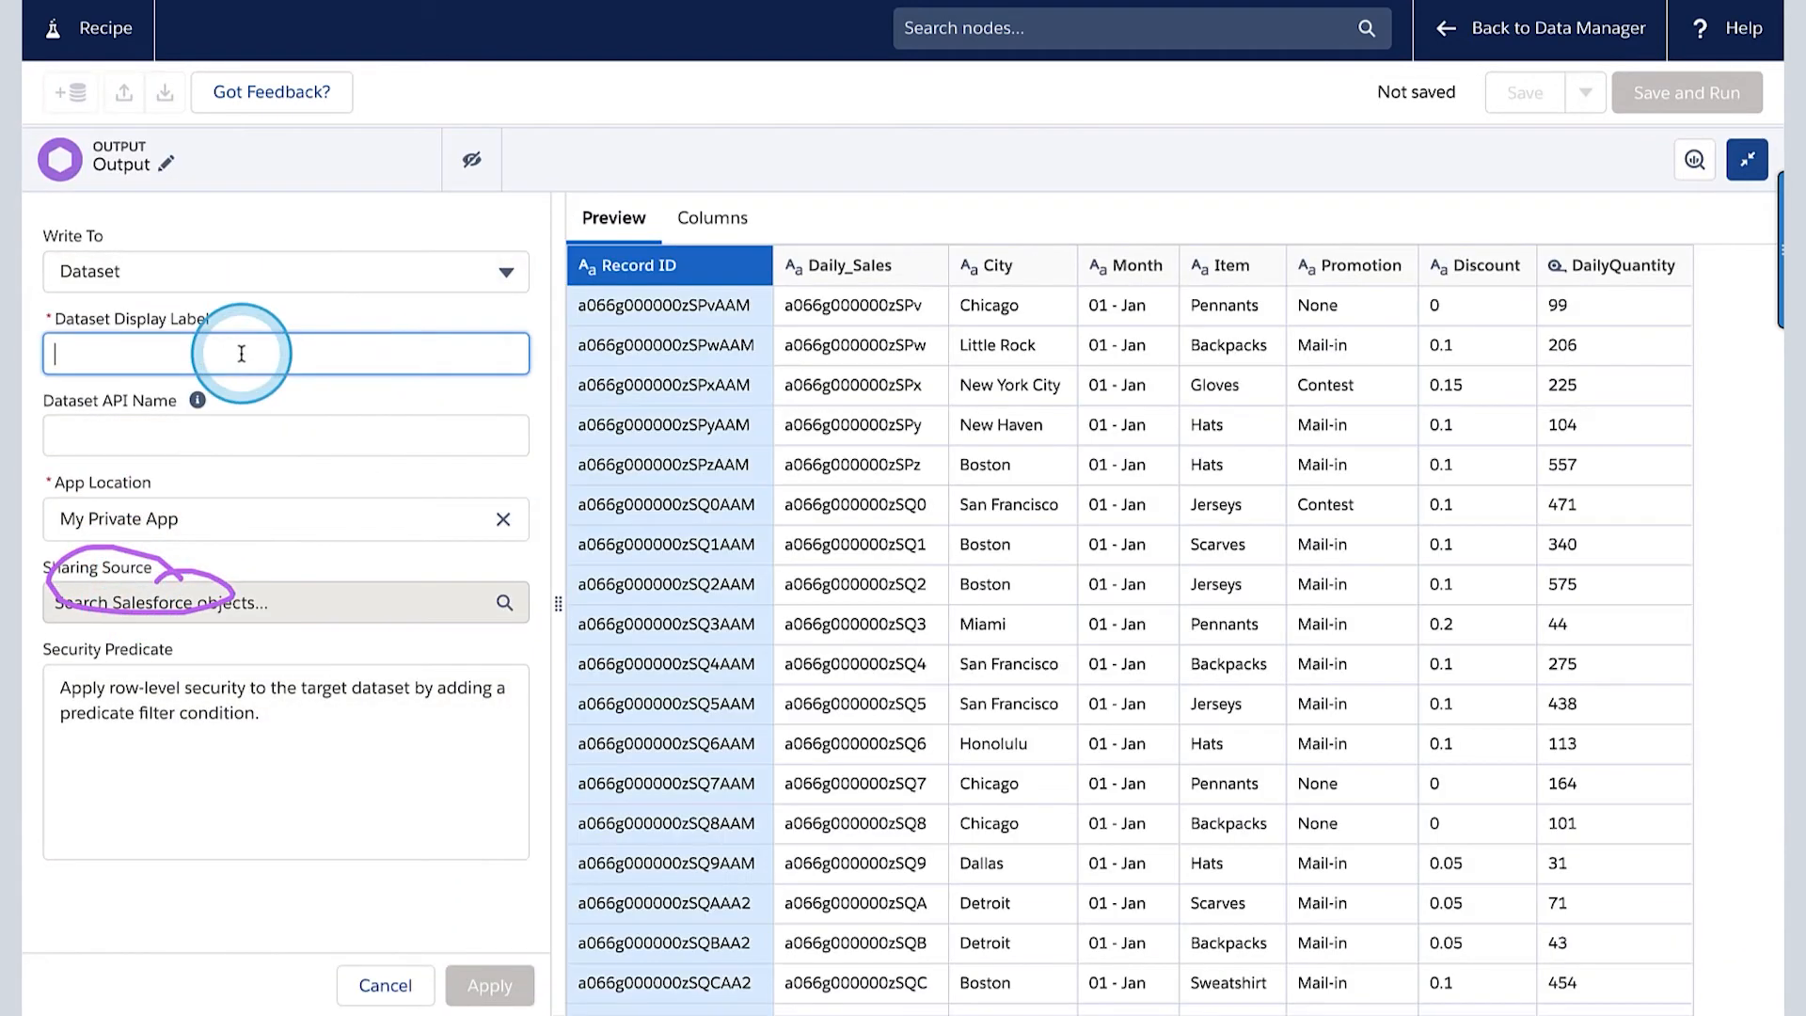
text(DailySales_apr2021)
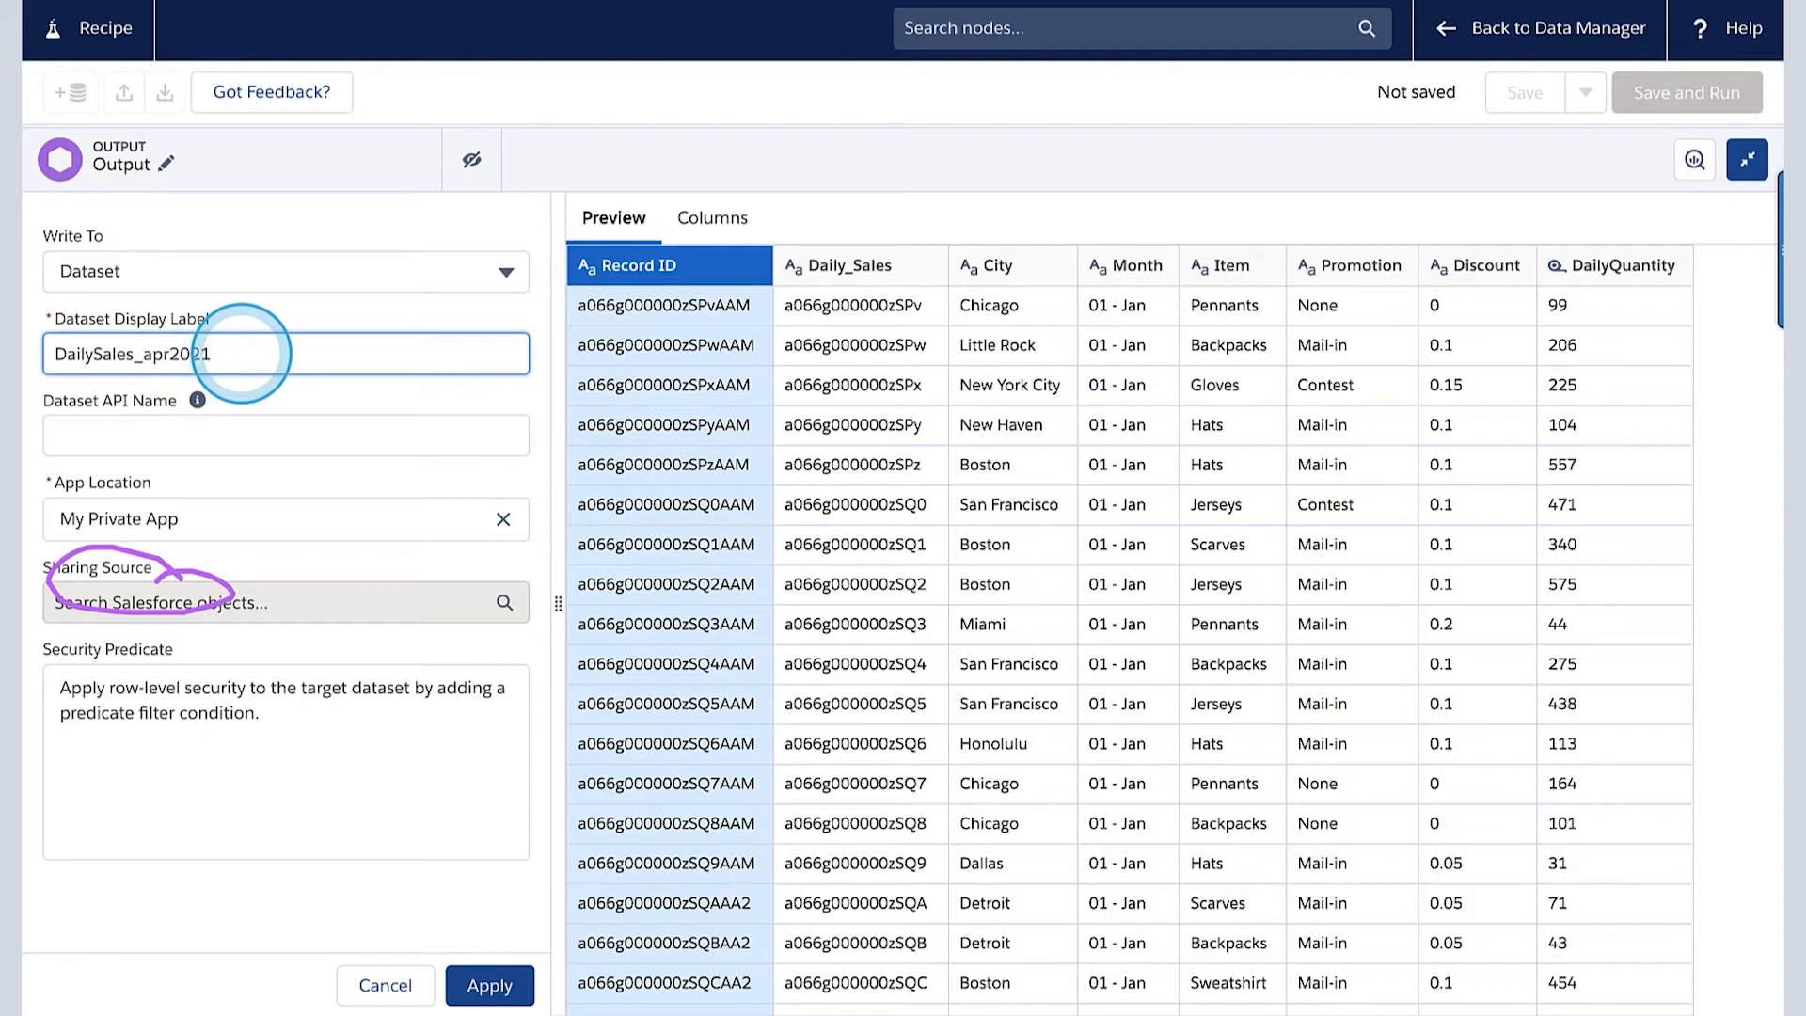
click(236, 436)
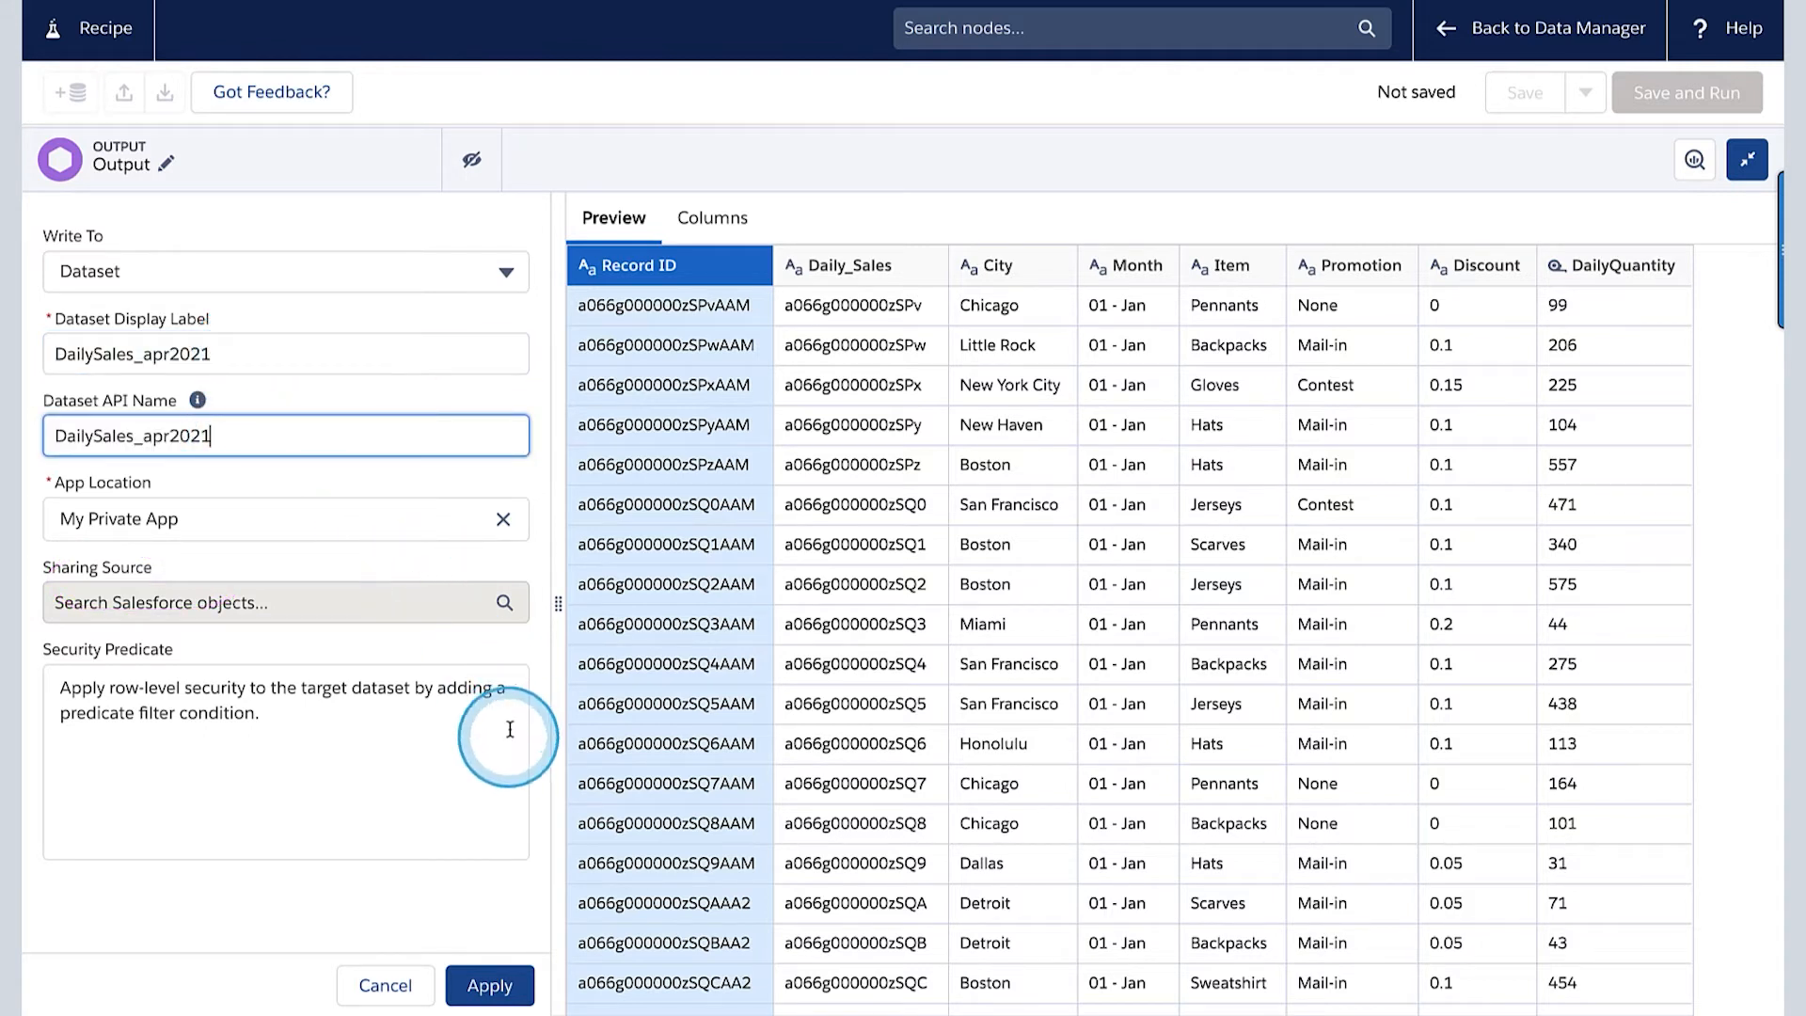
click(490, 986)
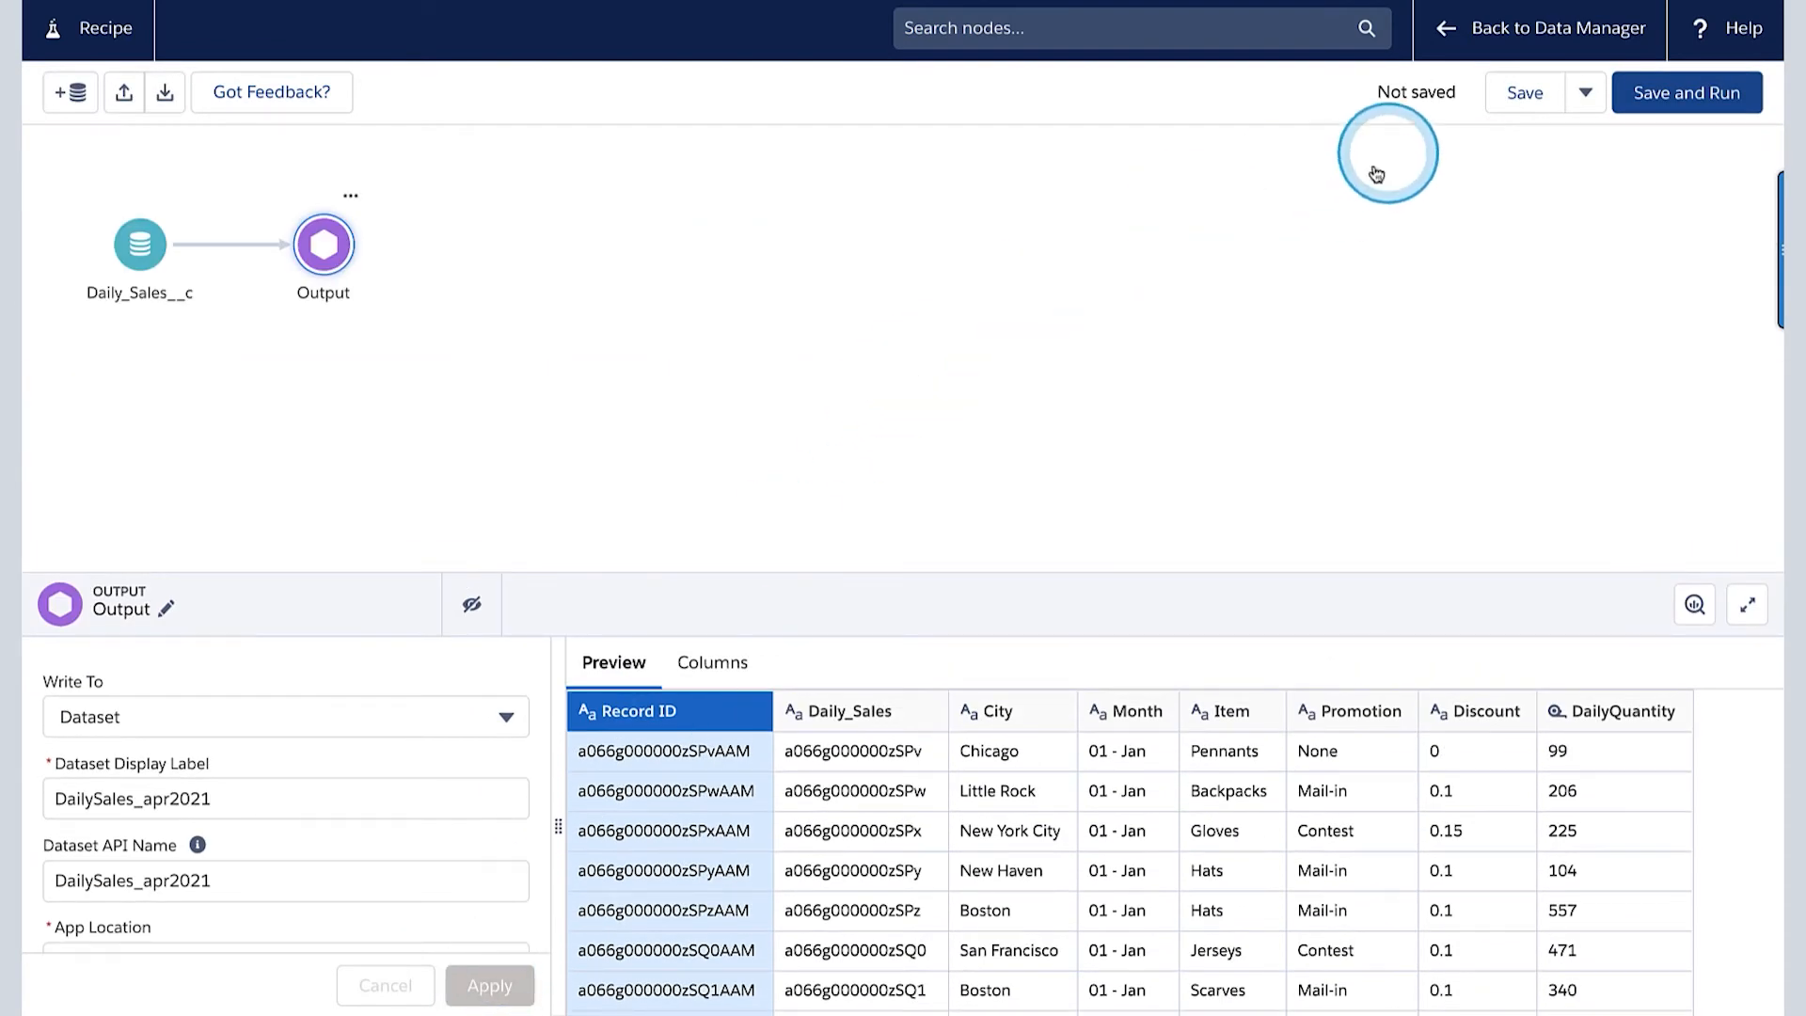
- Save and run the recipe under the name DailySales_apr2021
click(1693, 93)
click(1224, 523)
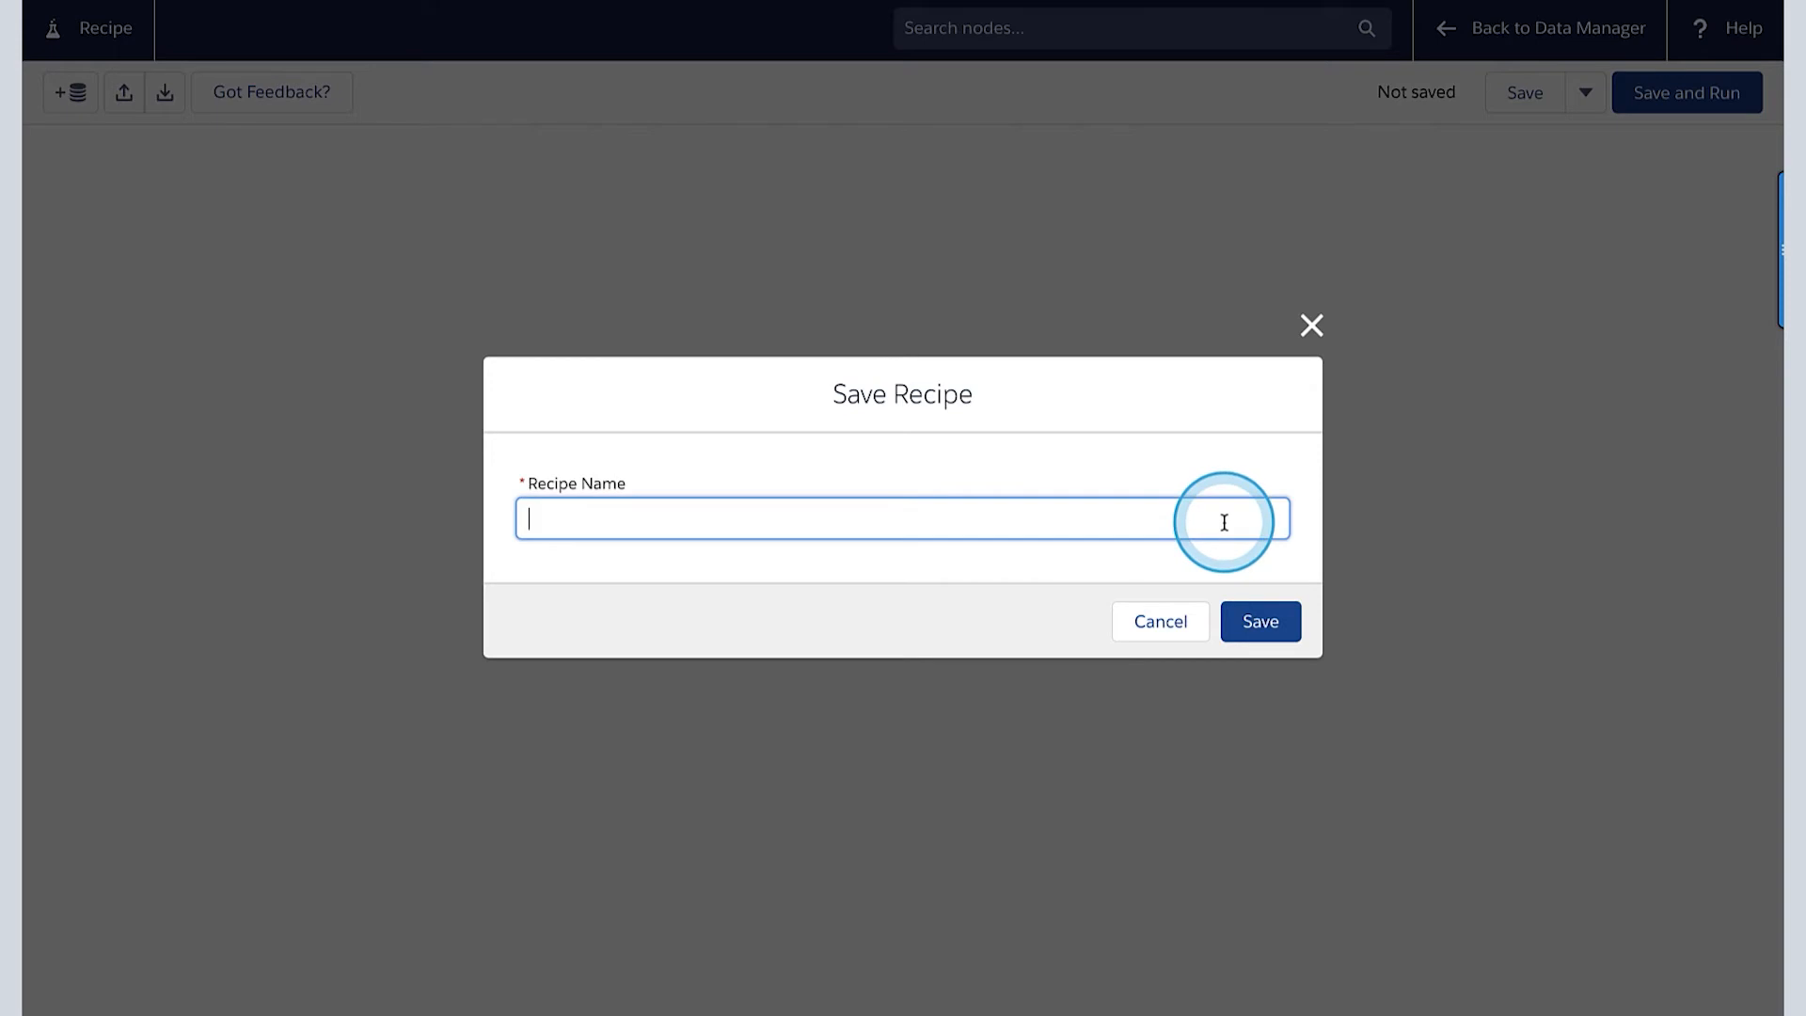
click(1254, 625)
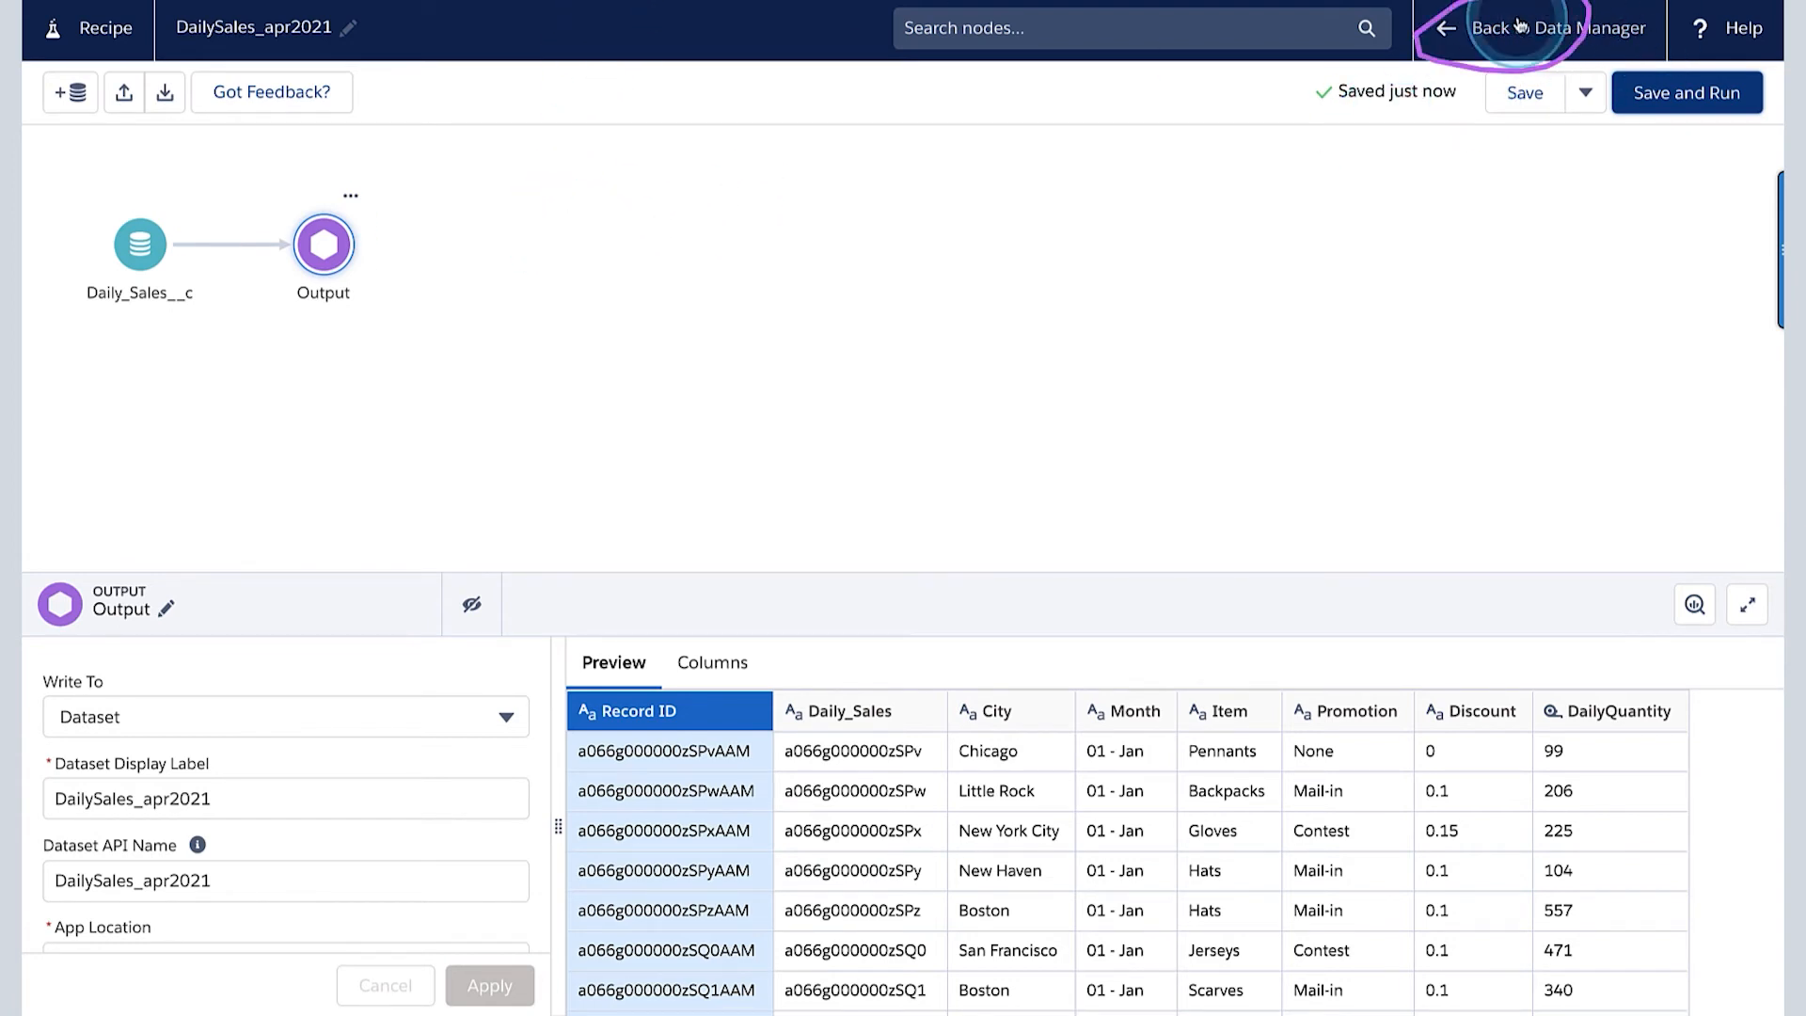
- Return to Data Manager and refresh the job list to check the progress of the DailySales_apr2021 recipe run
click(1558, 28)
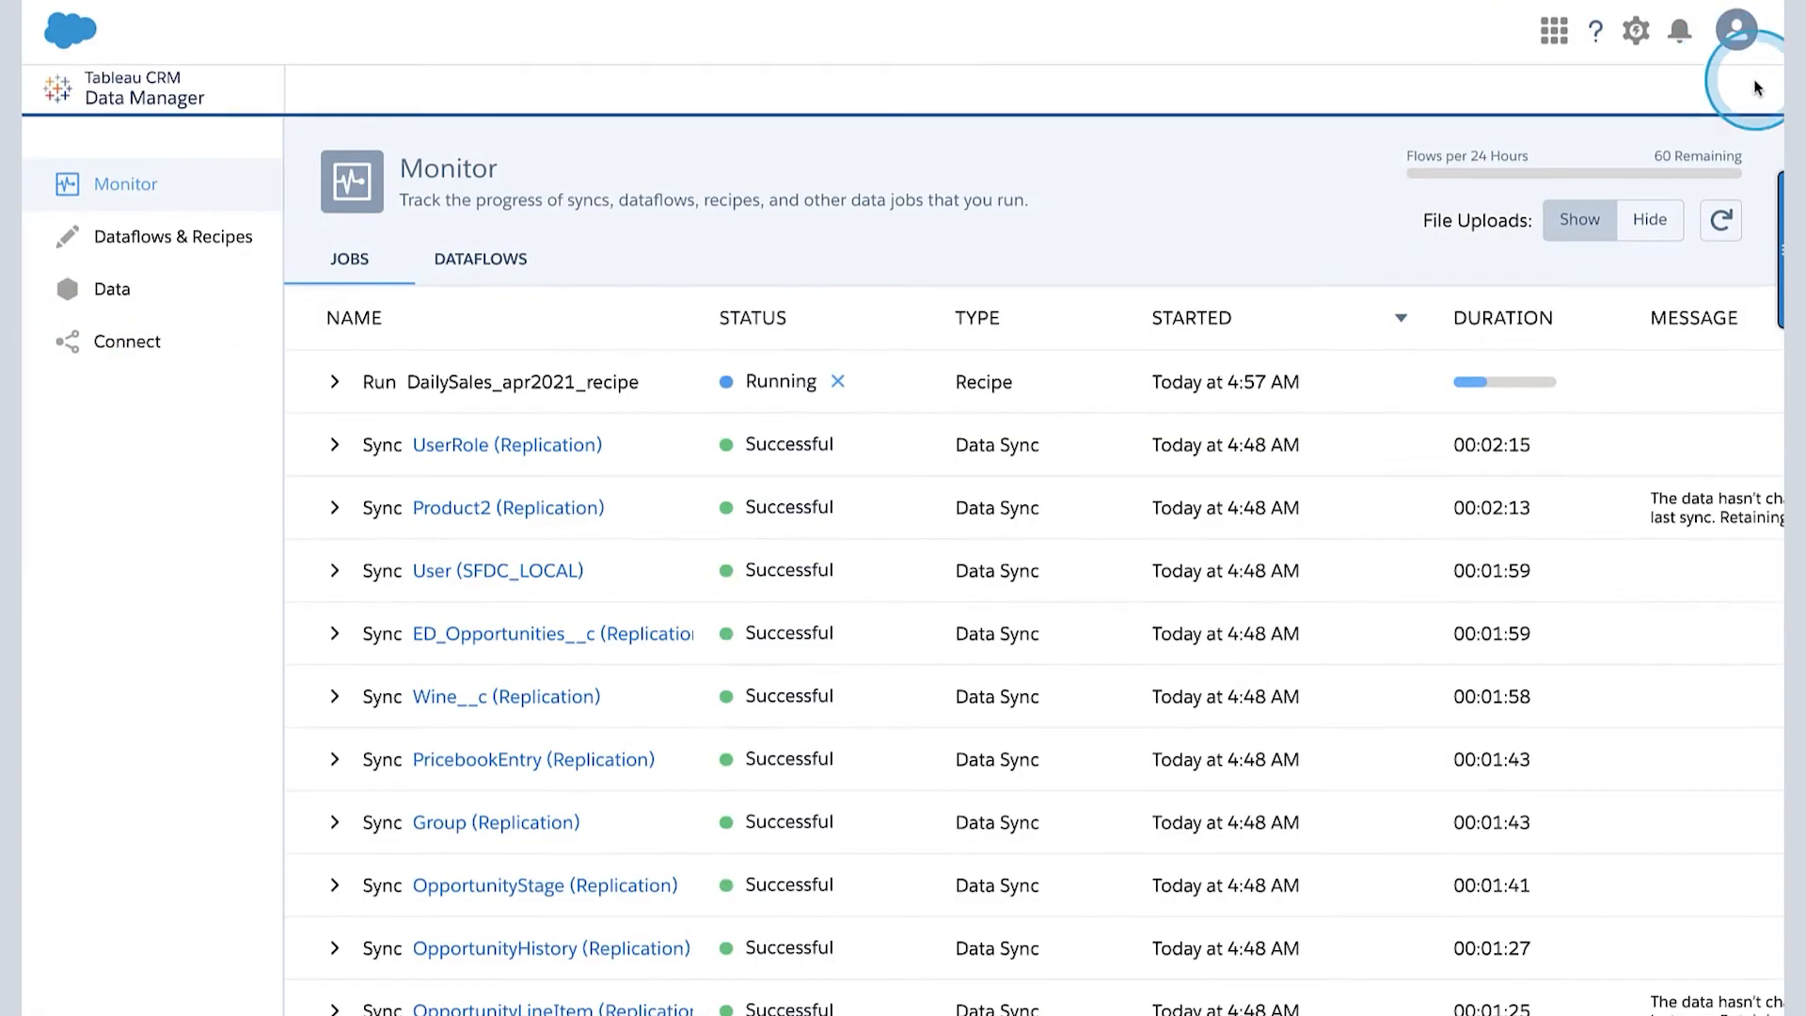
click(1729, 220)
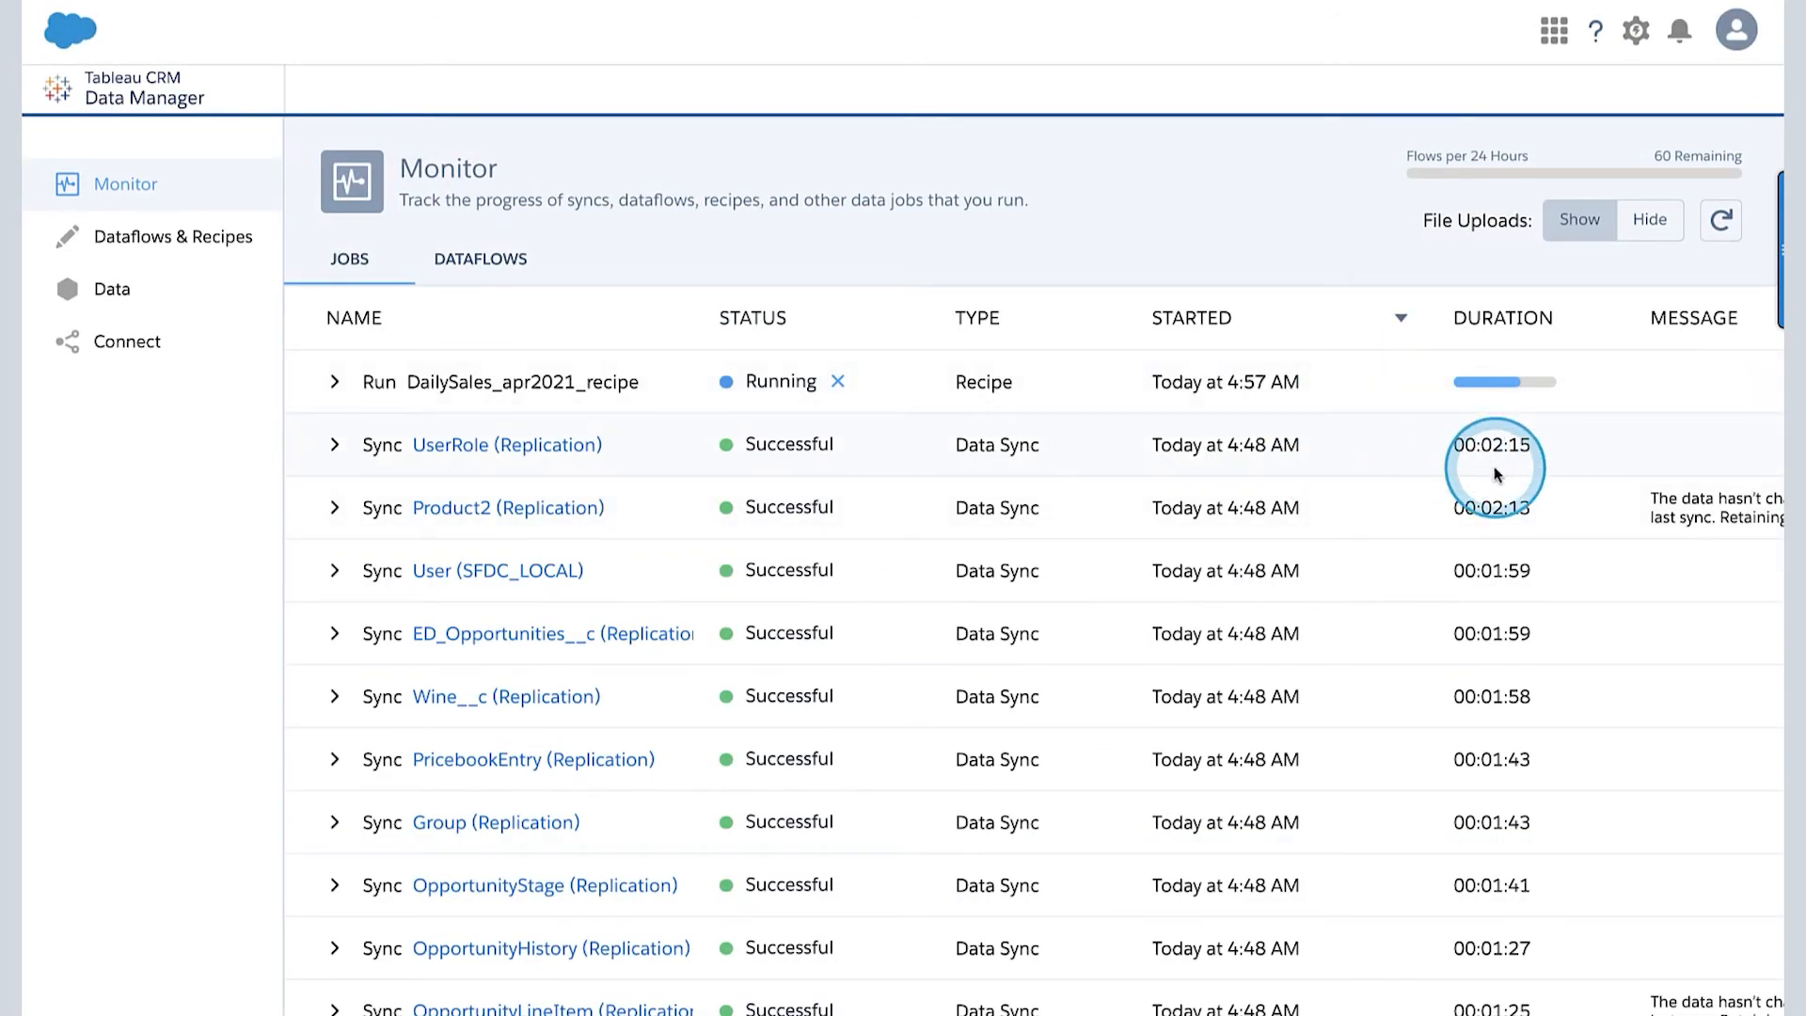
click(1726, 224)
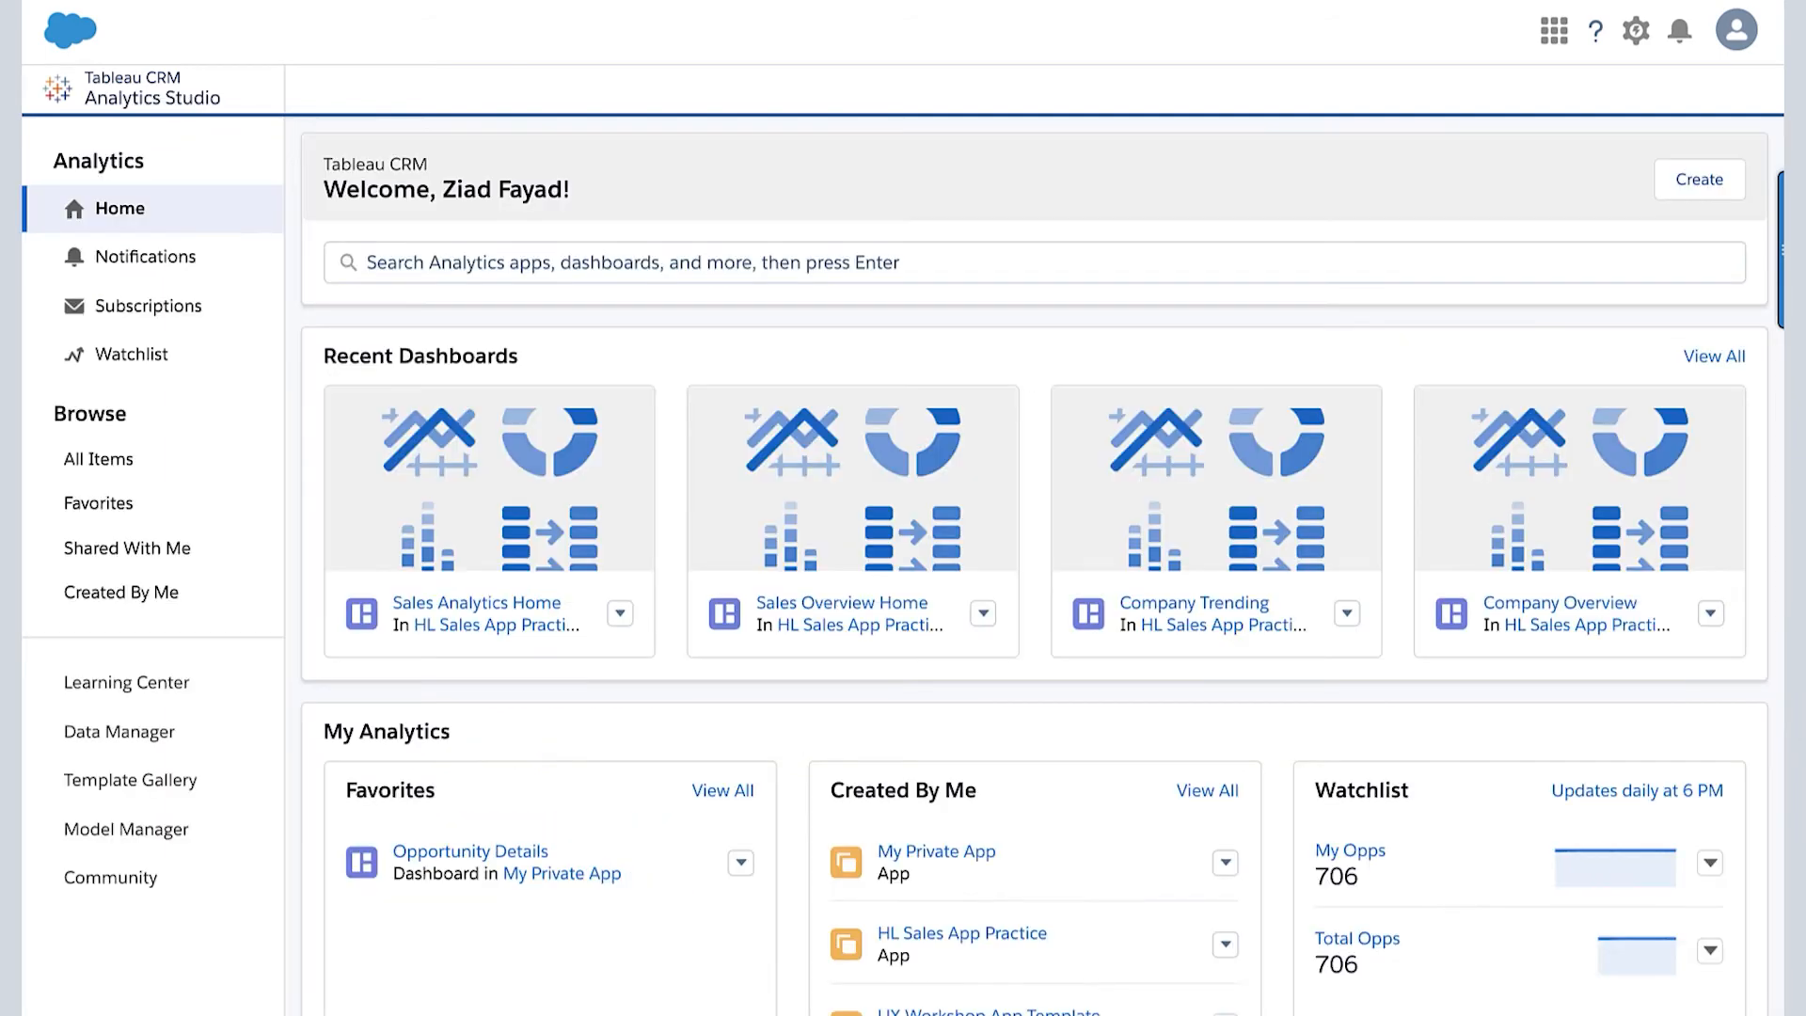
- Search Analytics Studio for DailySales_apr2021, open the dataset as a new lens, and inspect its count of rows
click(623, 249)
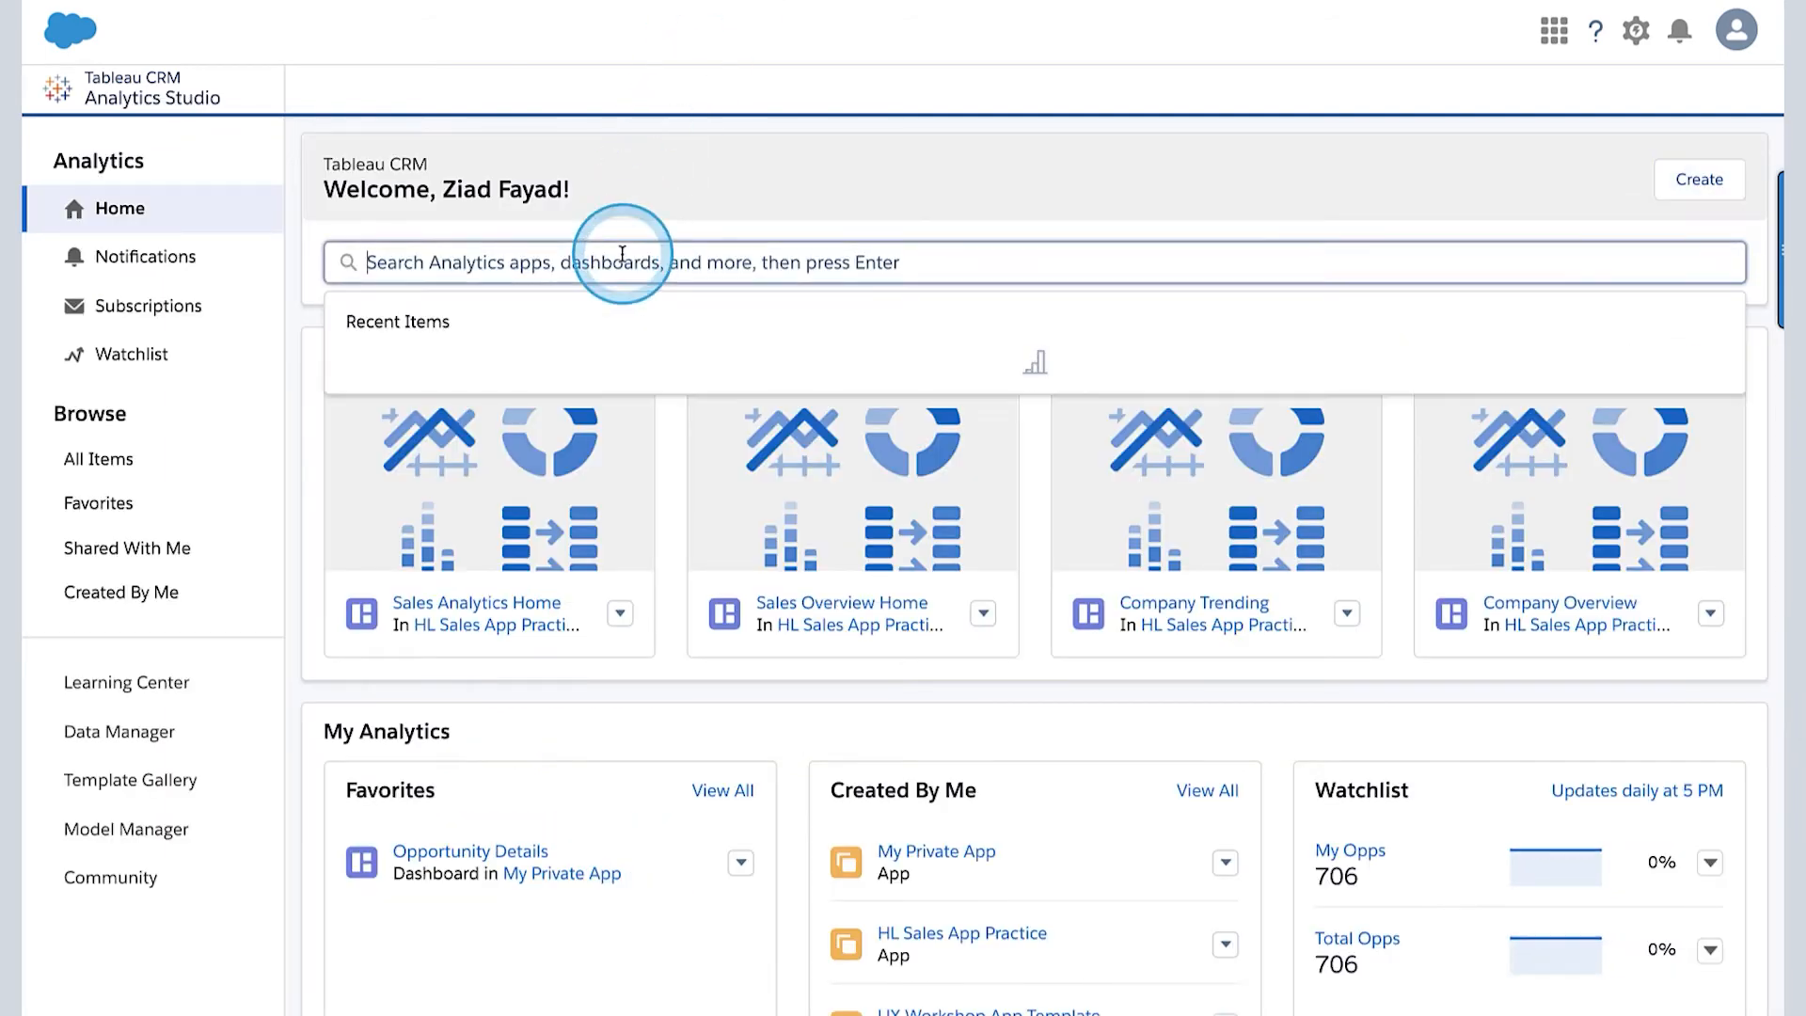
text(DailySales_apr2021)
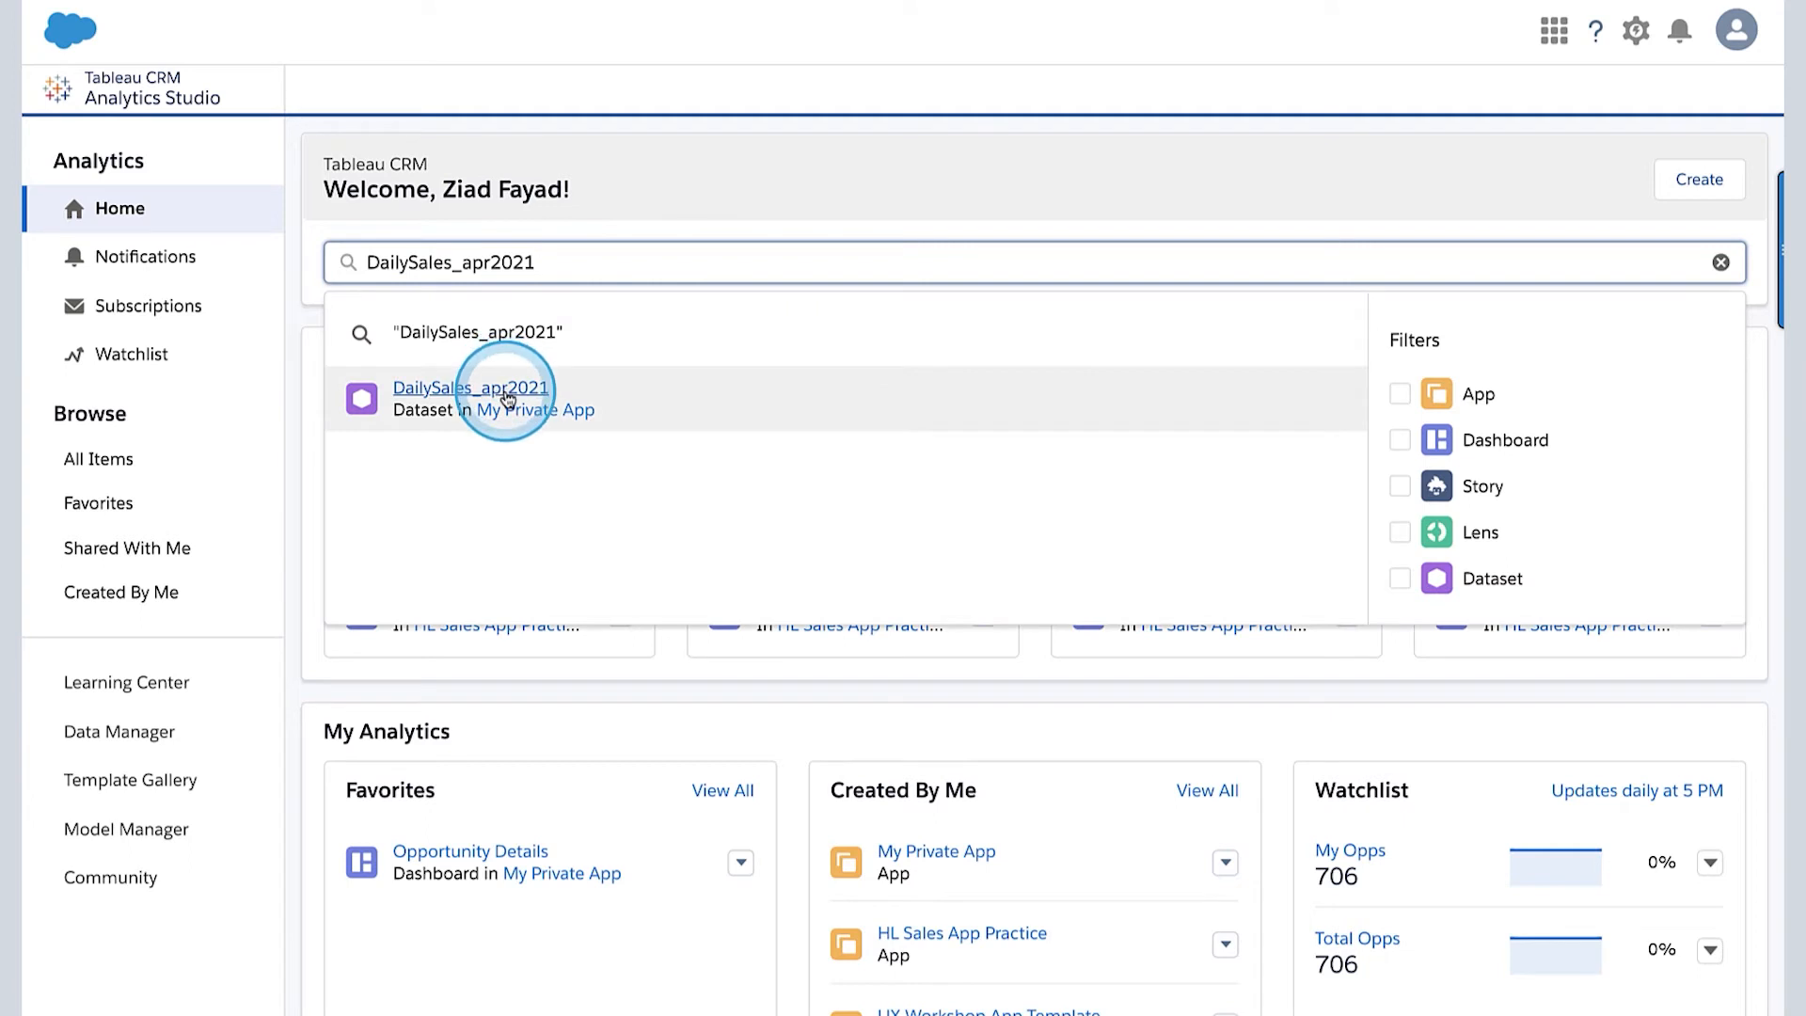
click(506, 397)
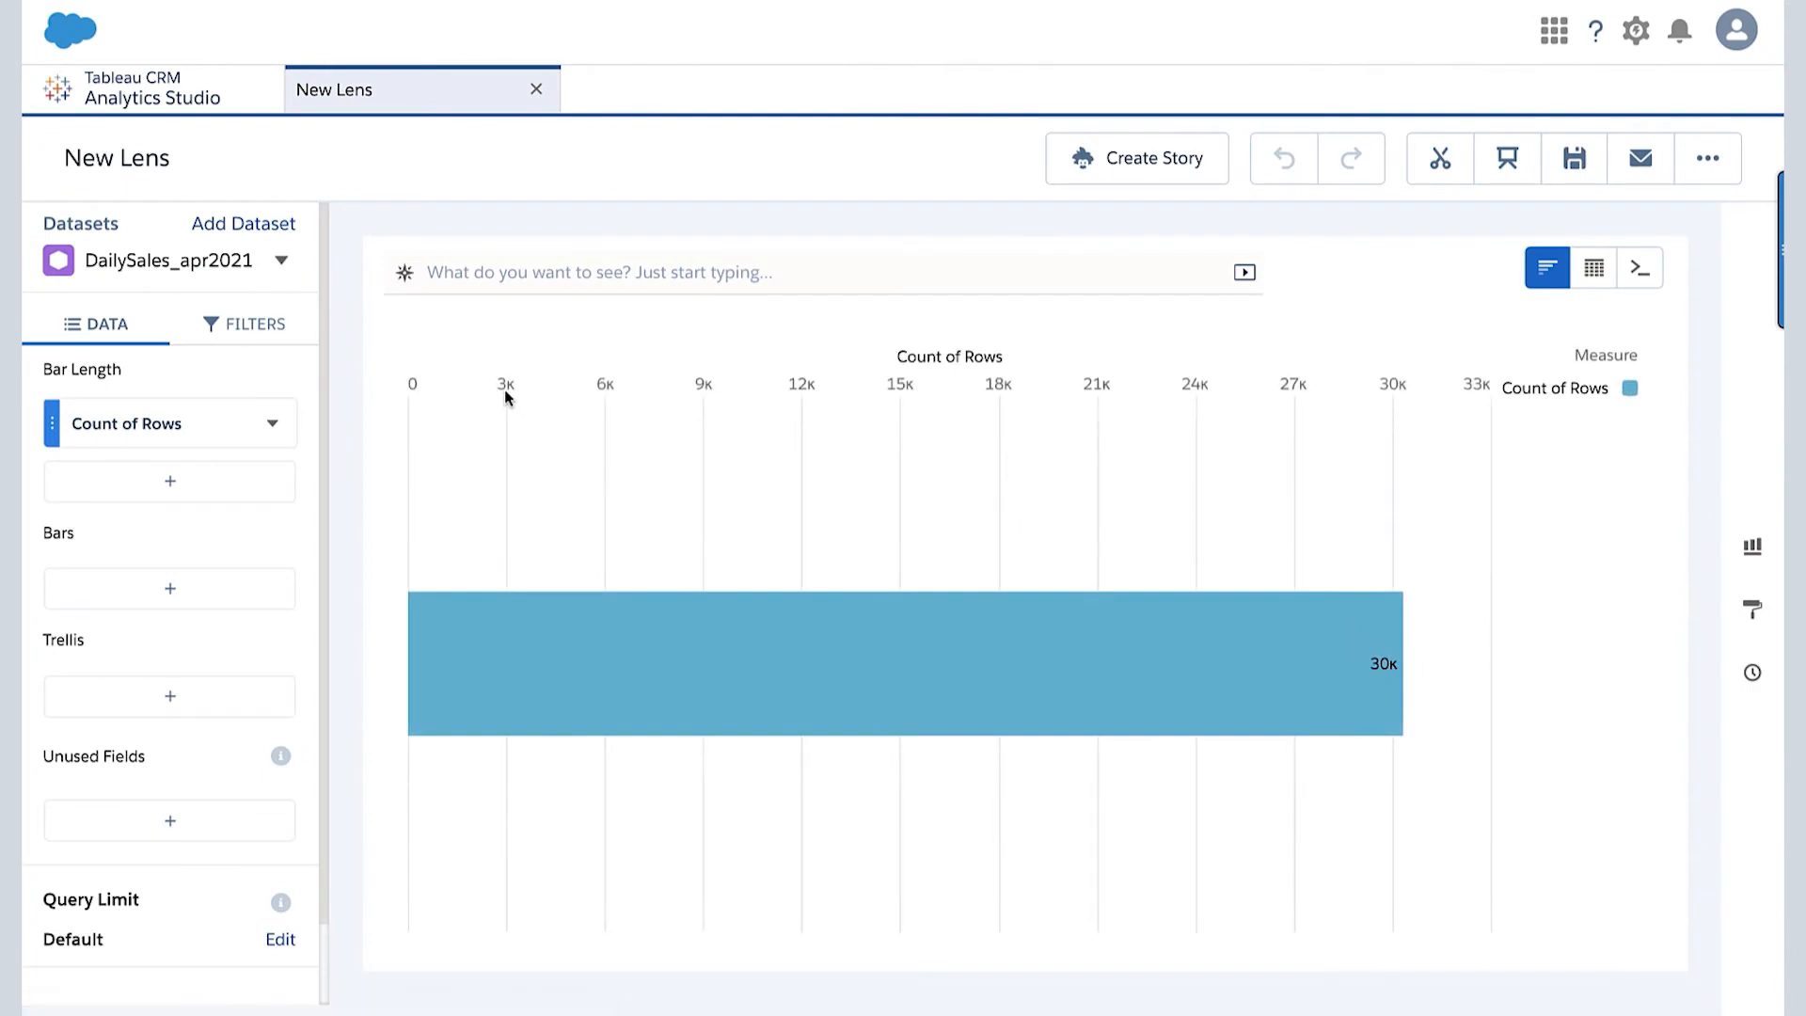
mouse_move(1159, 676)
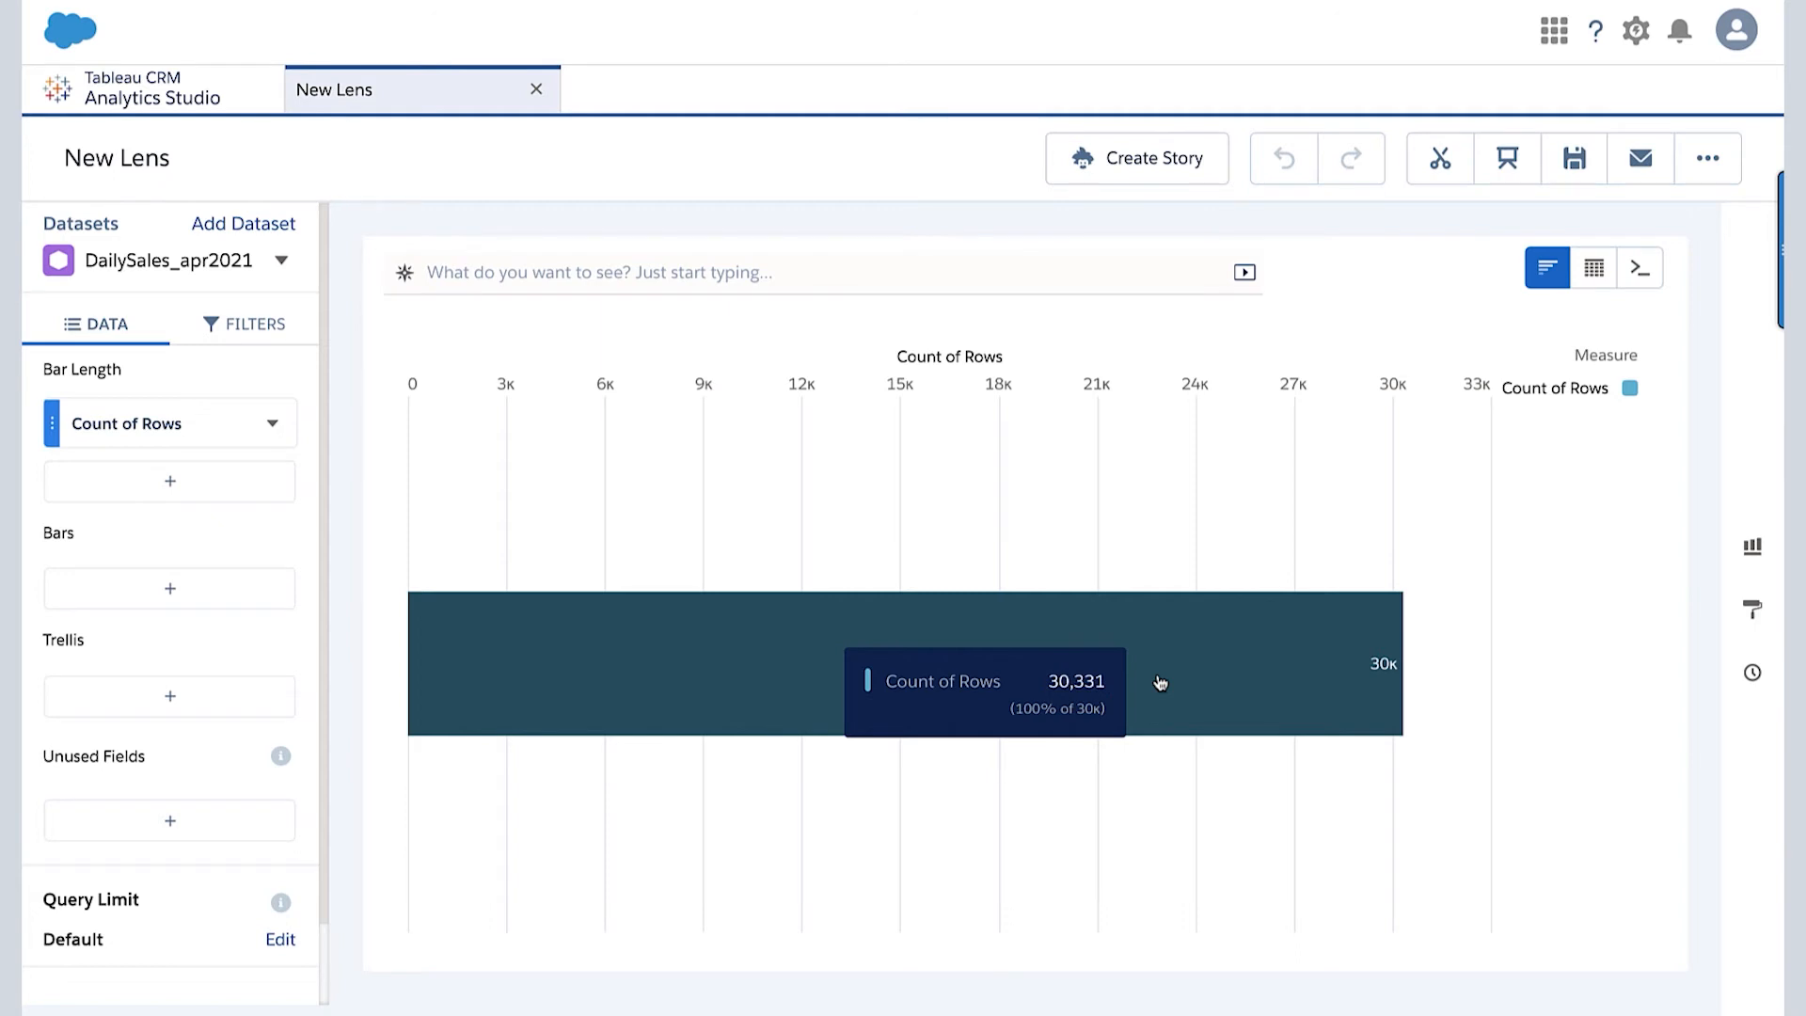
- Group the lens's bars by City and inspect the row counts of individual cities
click(162, 591)
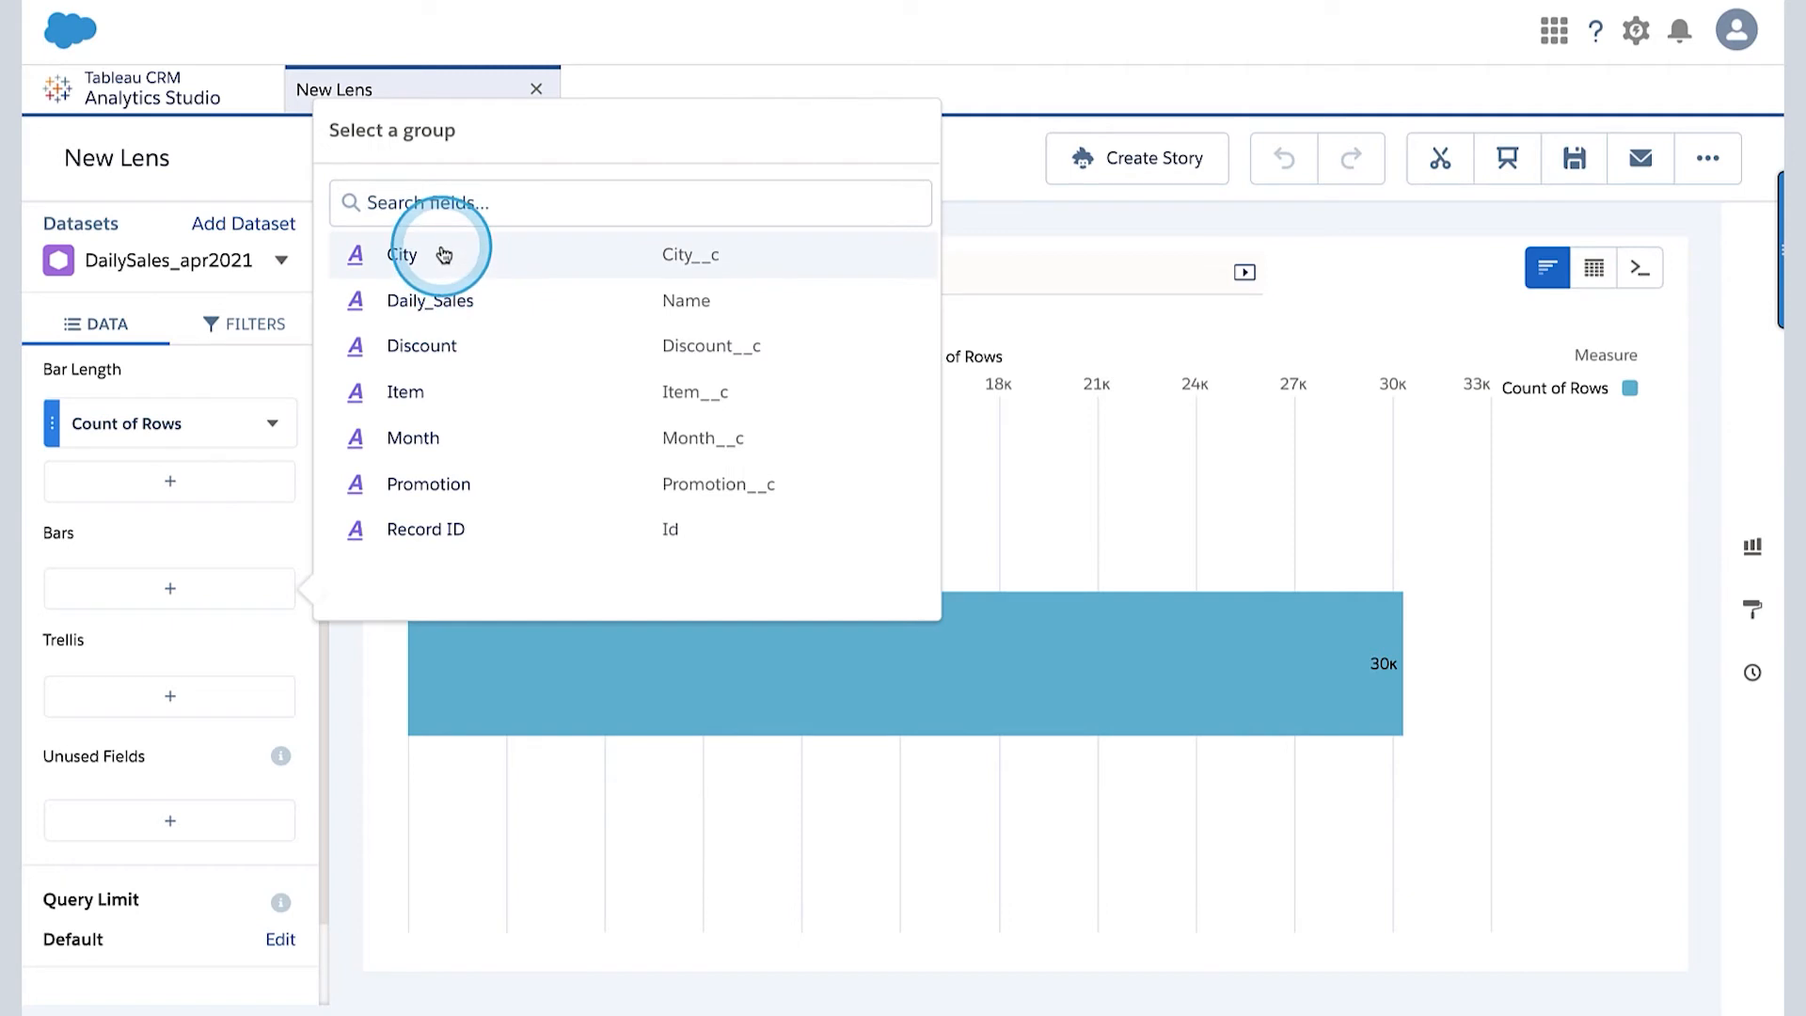
click(443, 255)
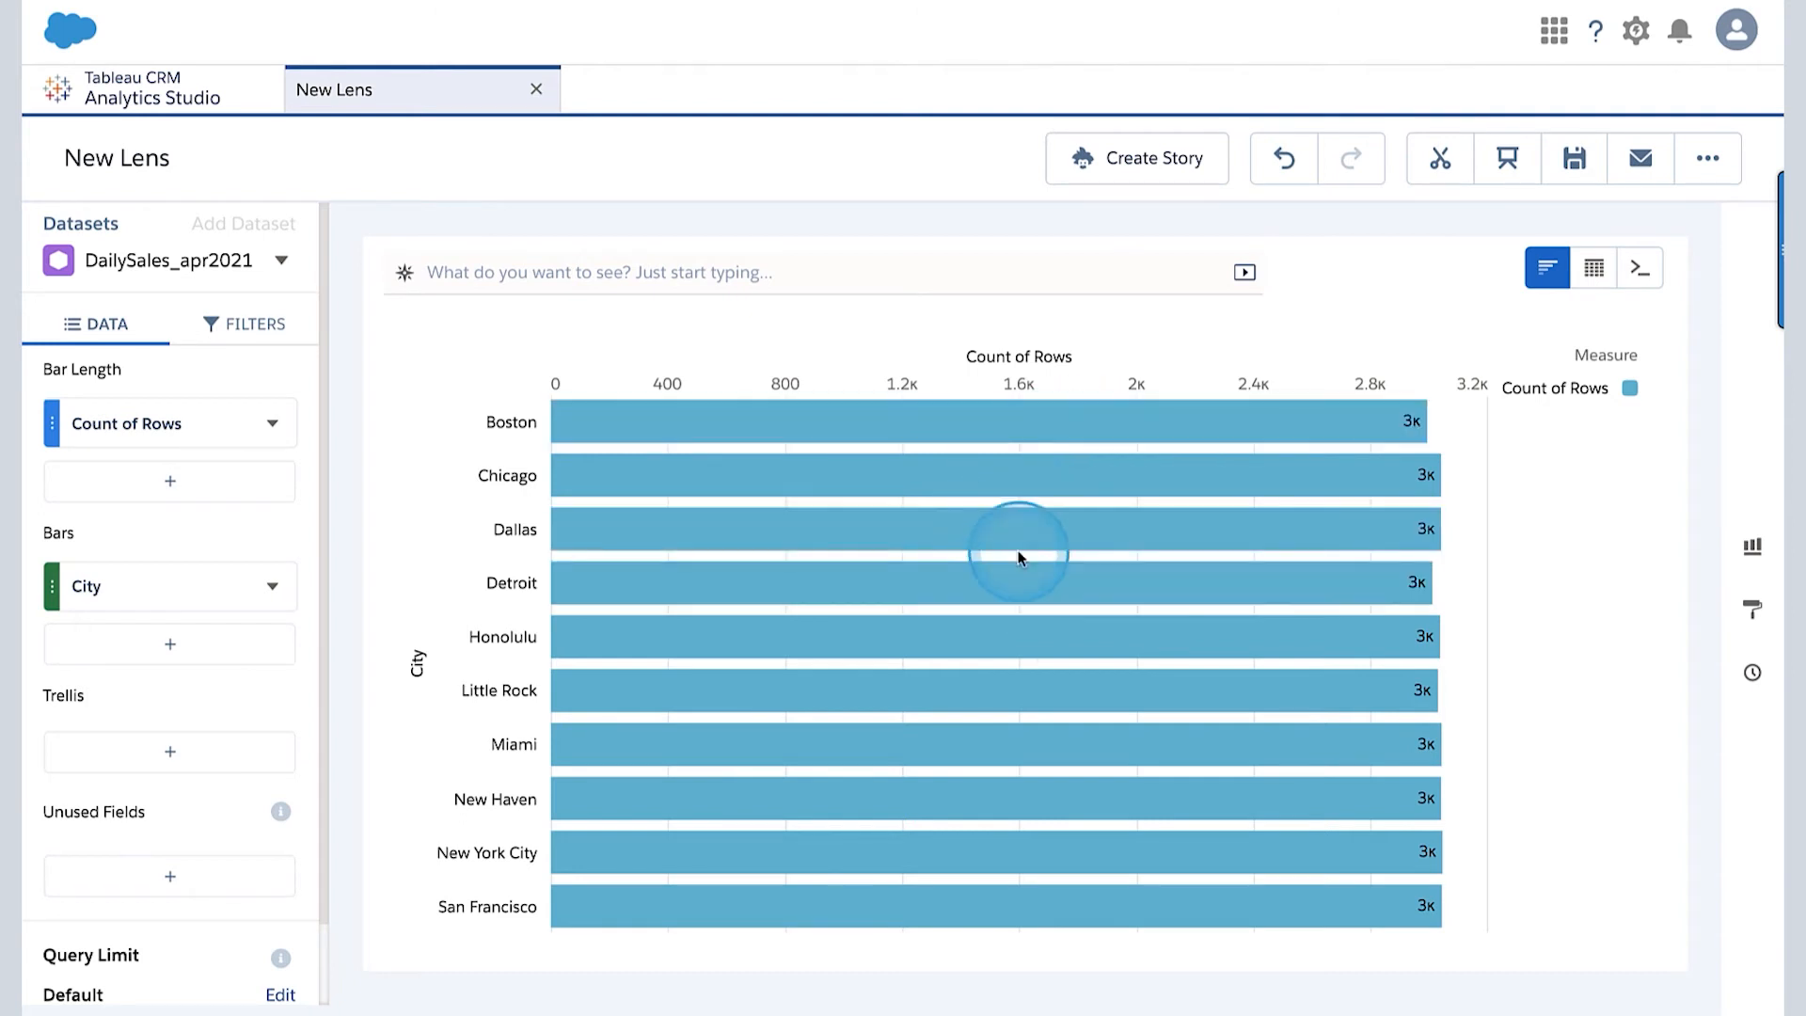
mouse_move(607, 430)
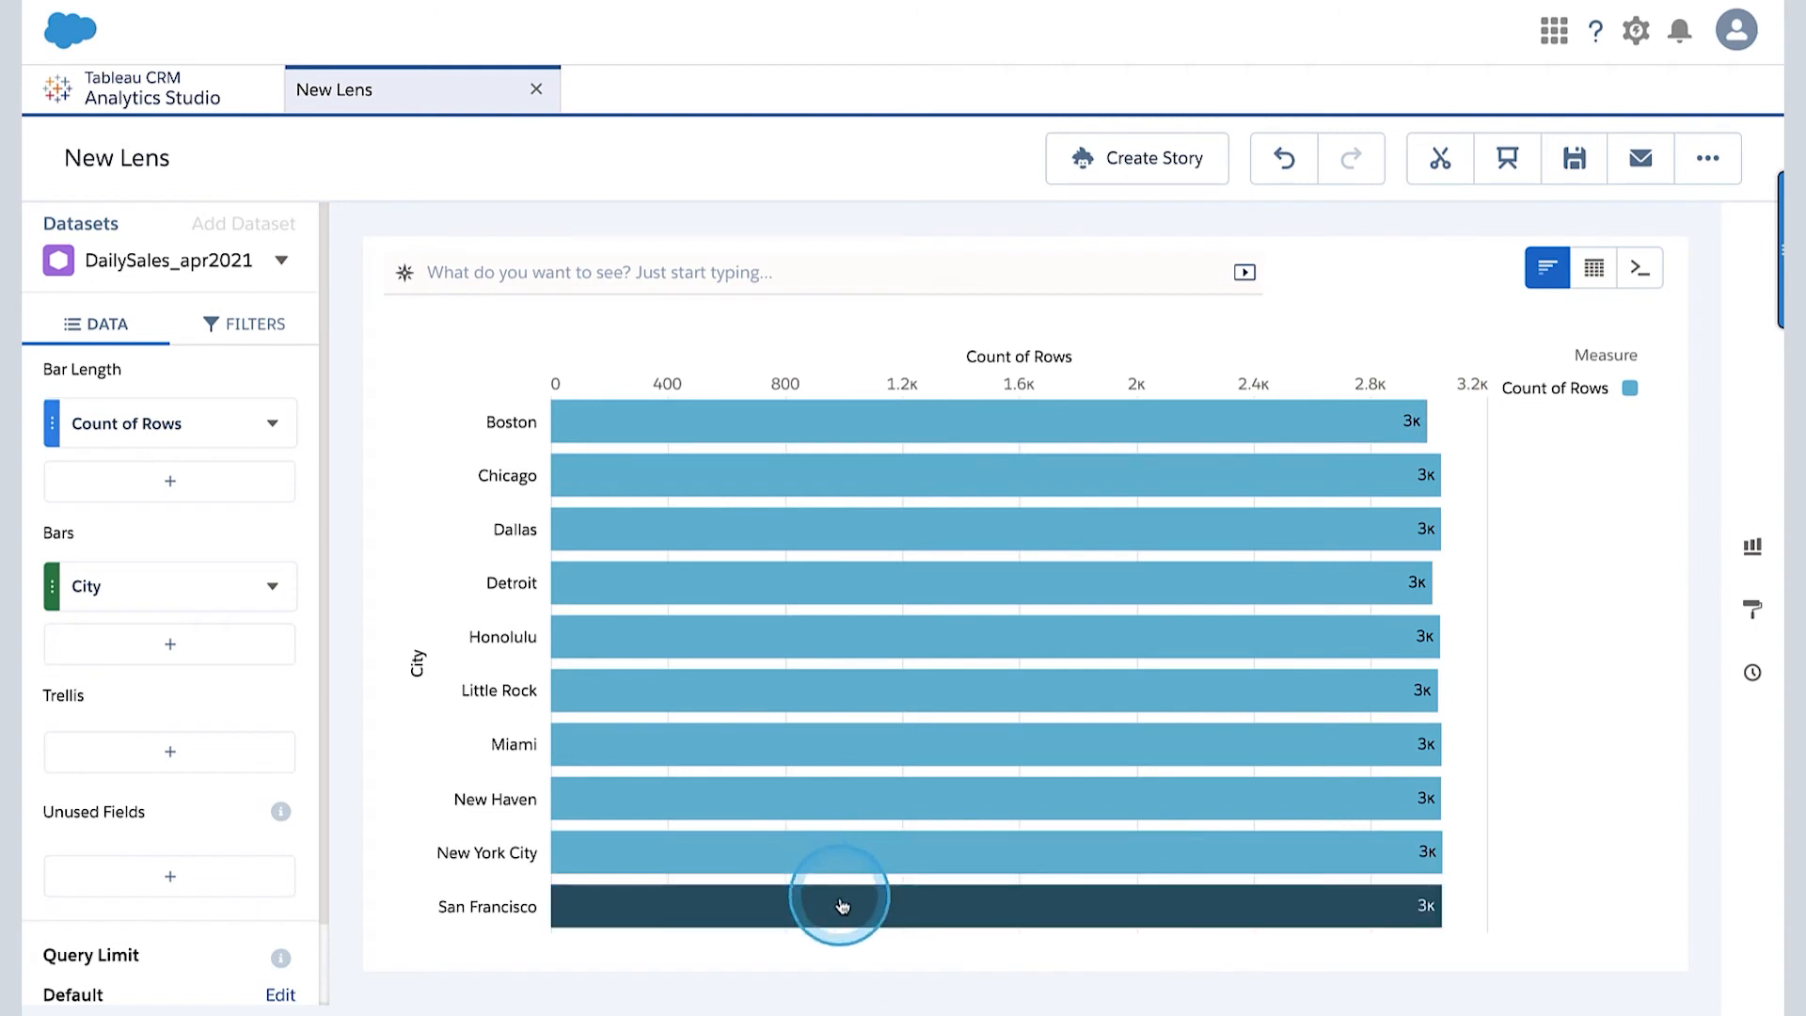
mouse_move(863, 866)
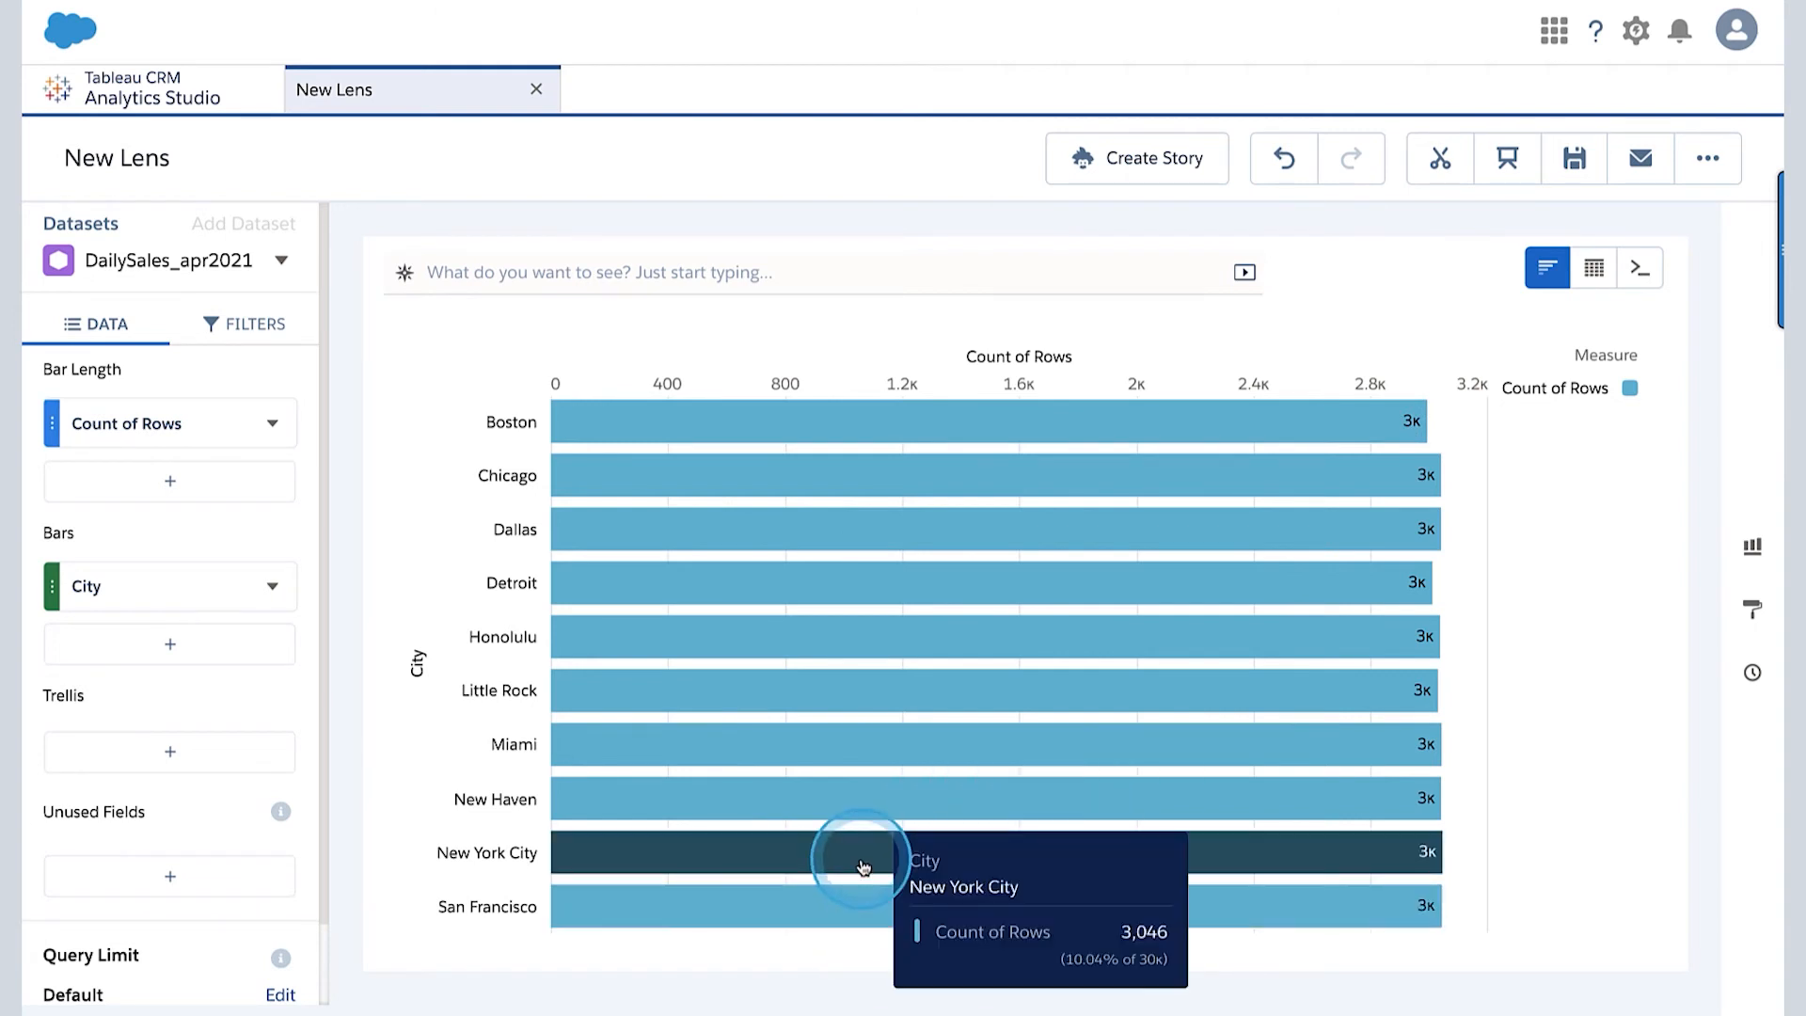
mouse_move(822, 424)
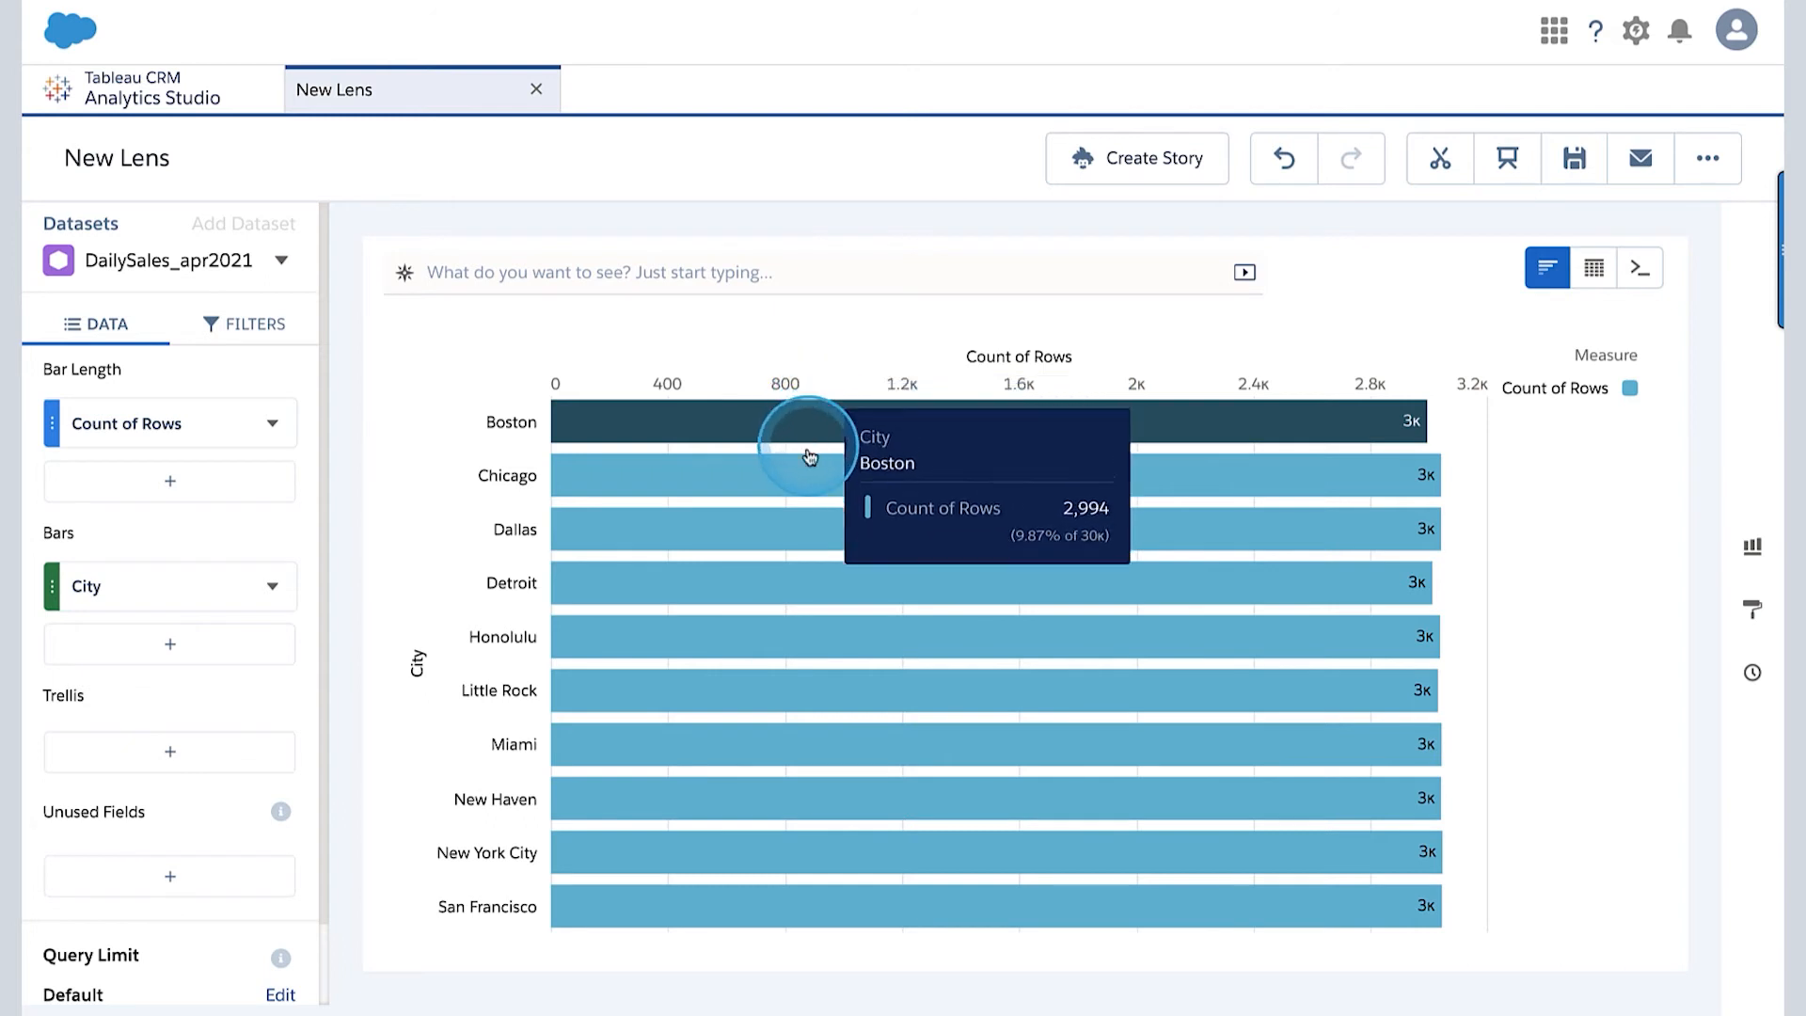
- Change the bar grouping to Discount and view the chart, and replace it with Item
click(121, 578)
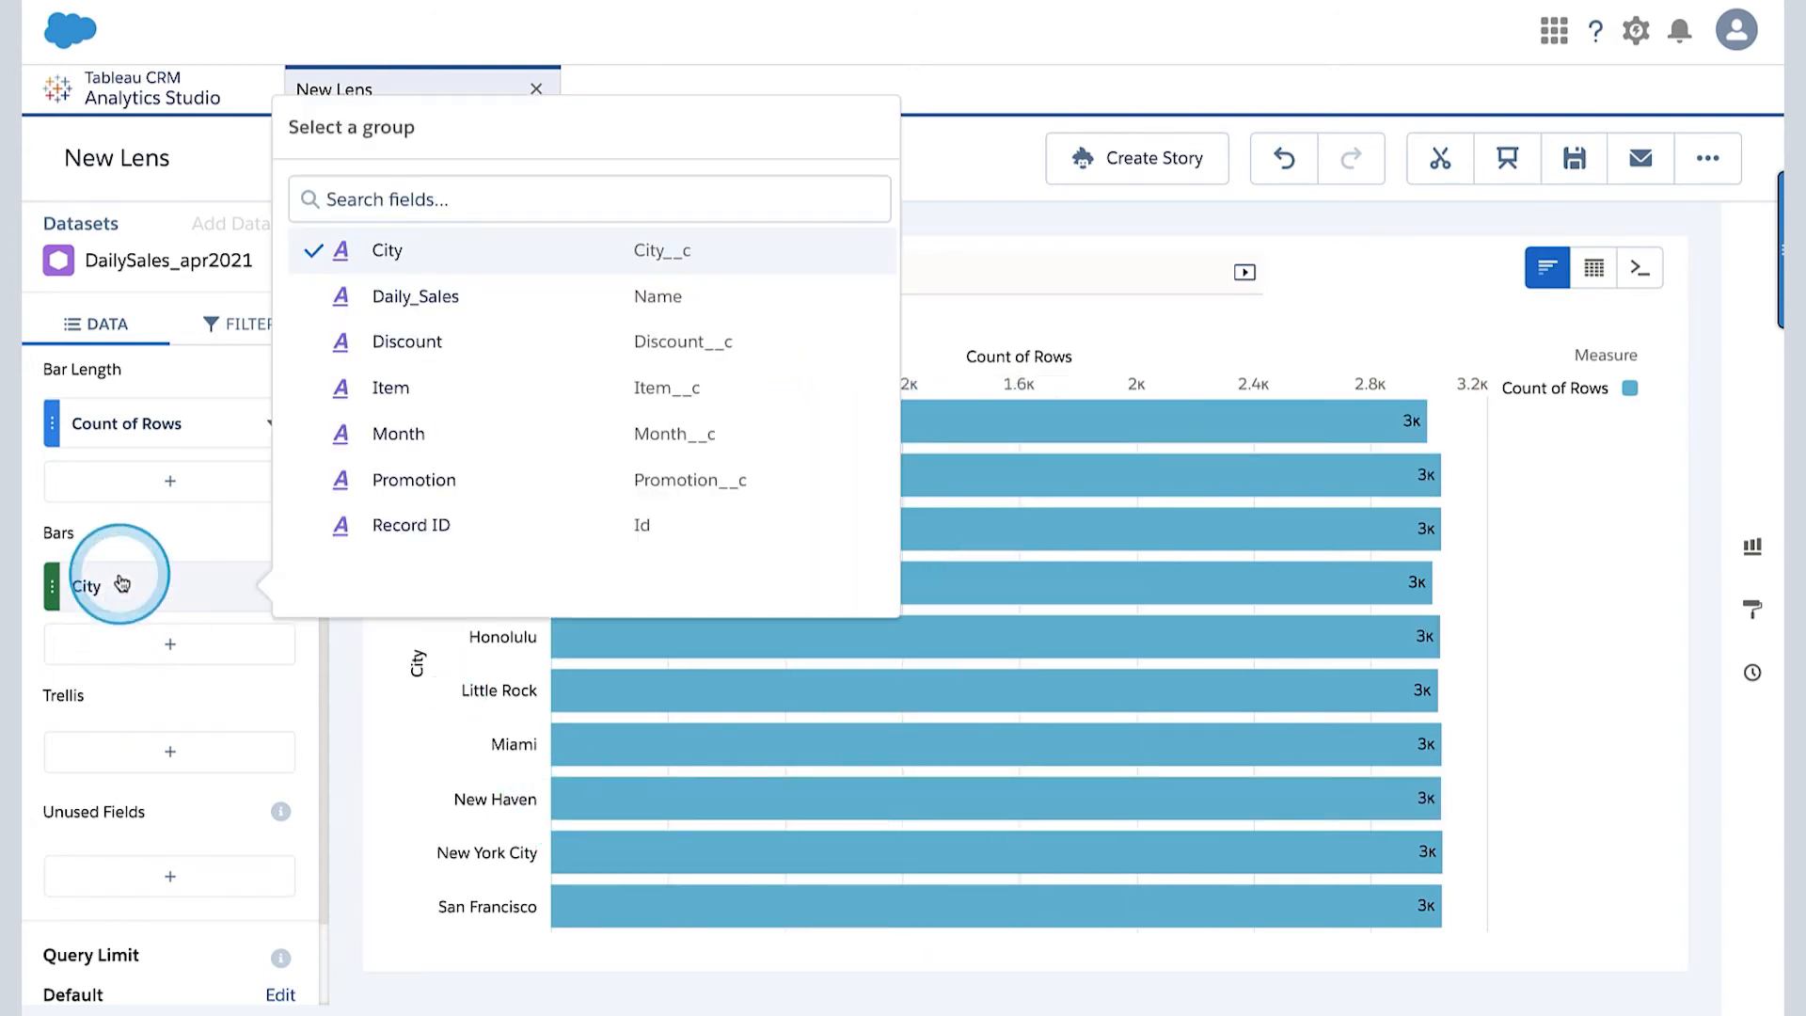
click(444, 340)
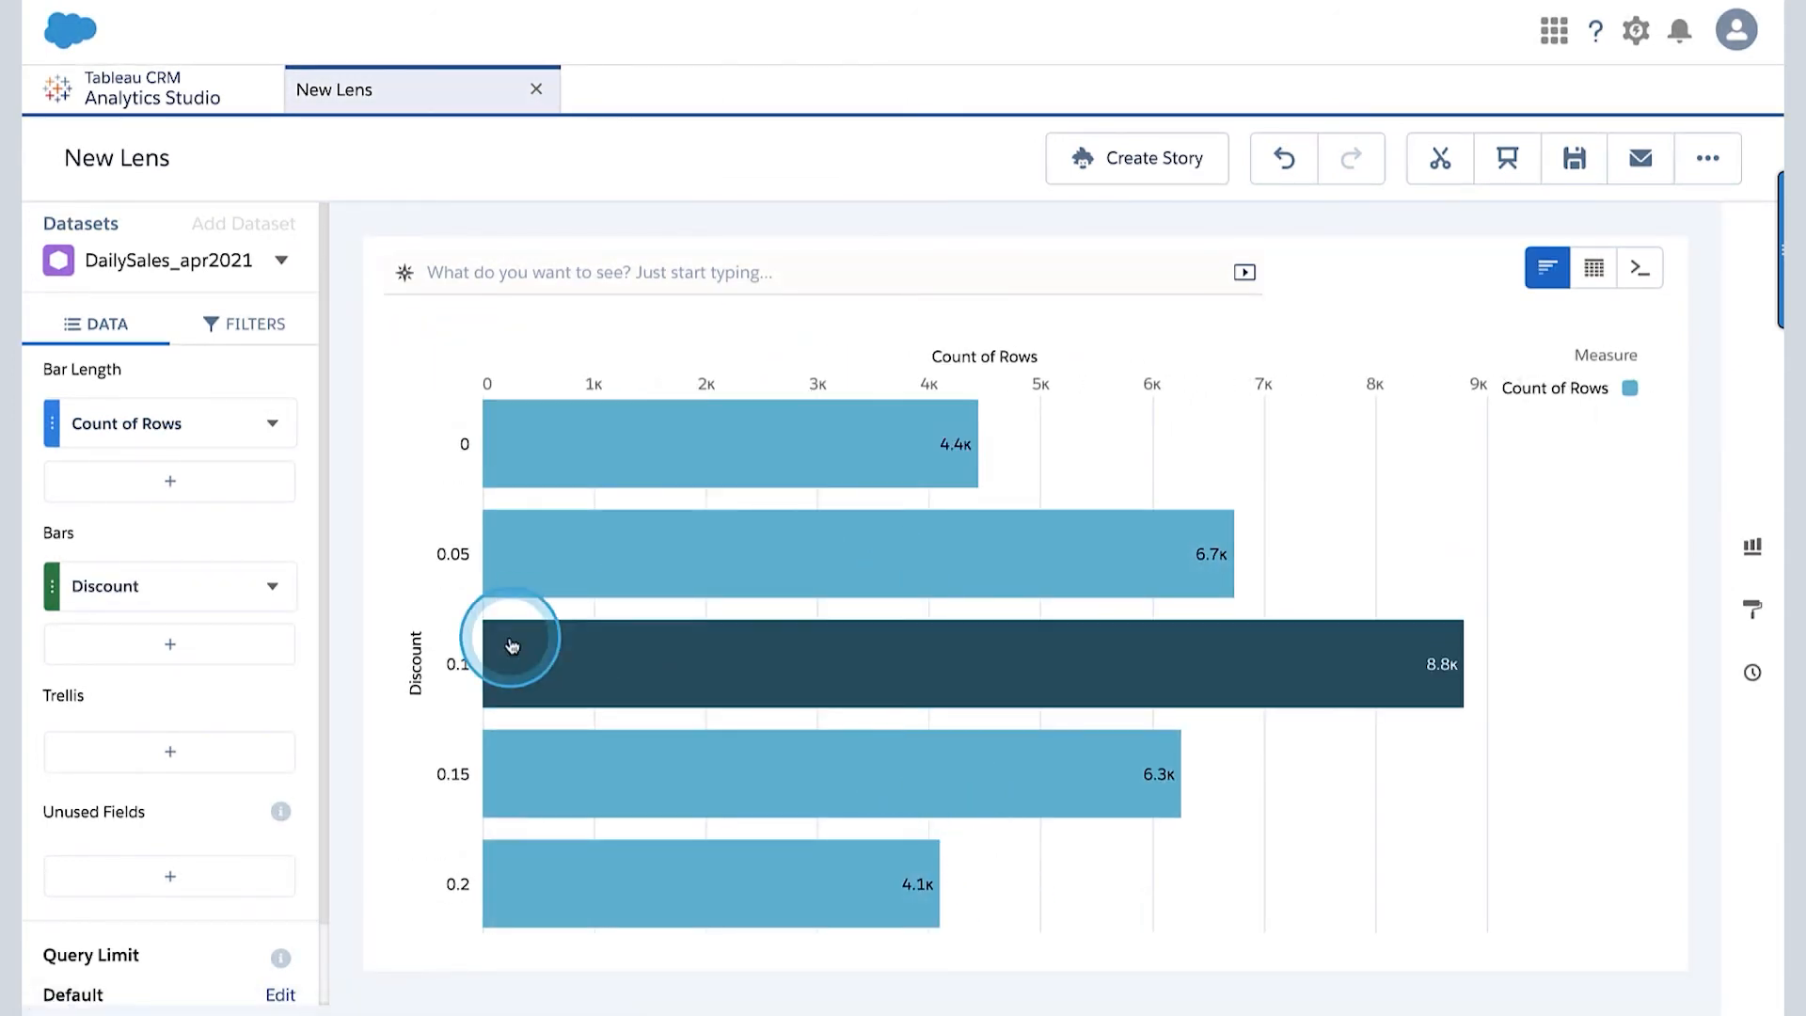
click(111, 588)
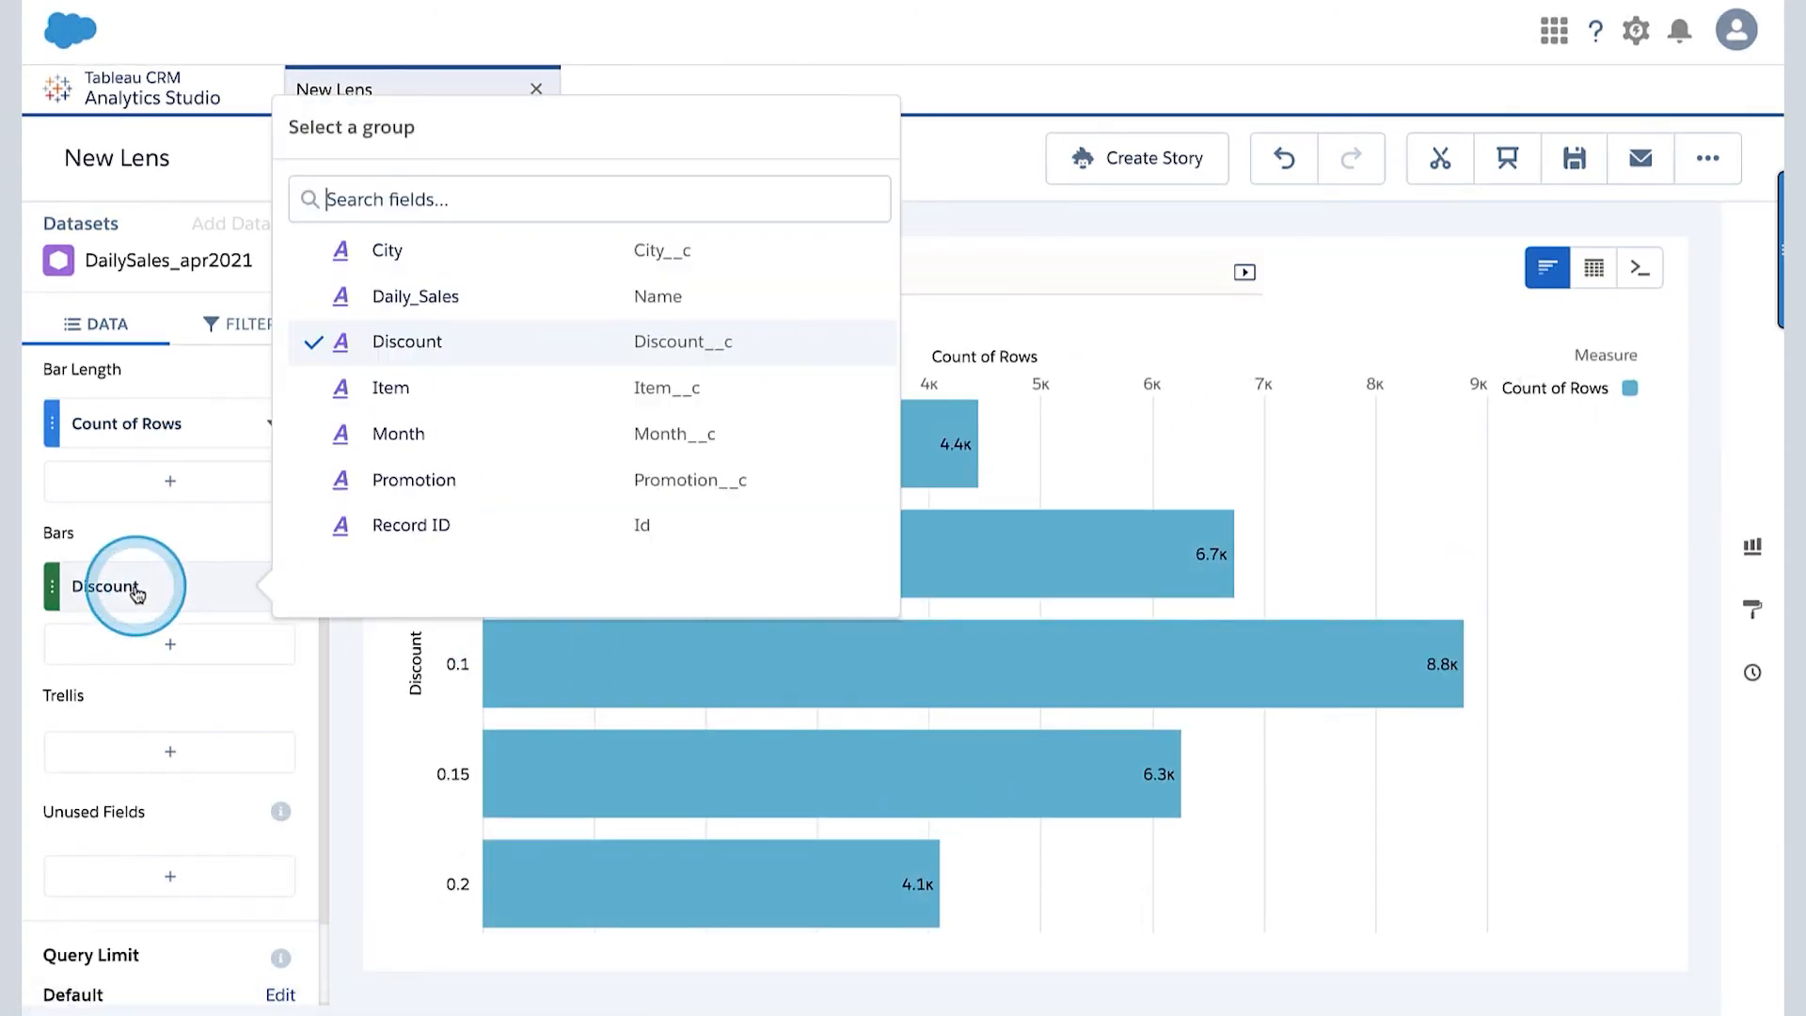
click(423, 391)
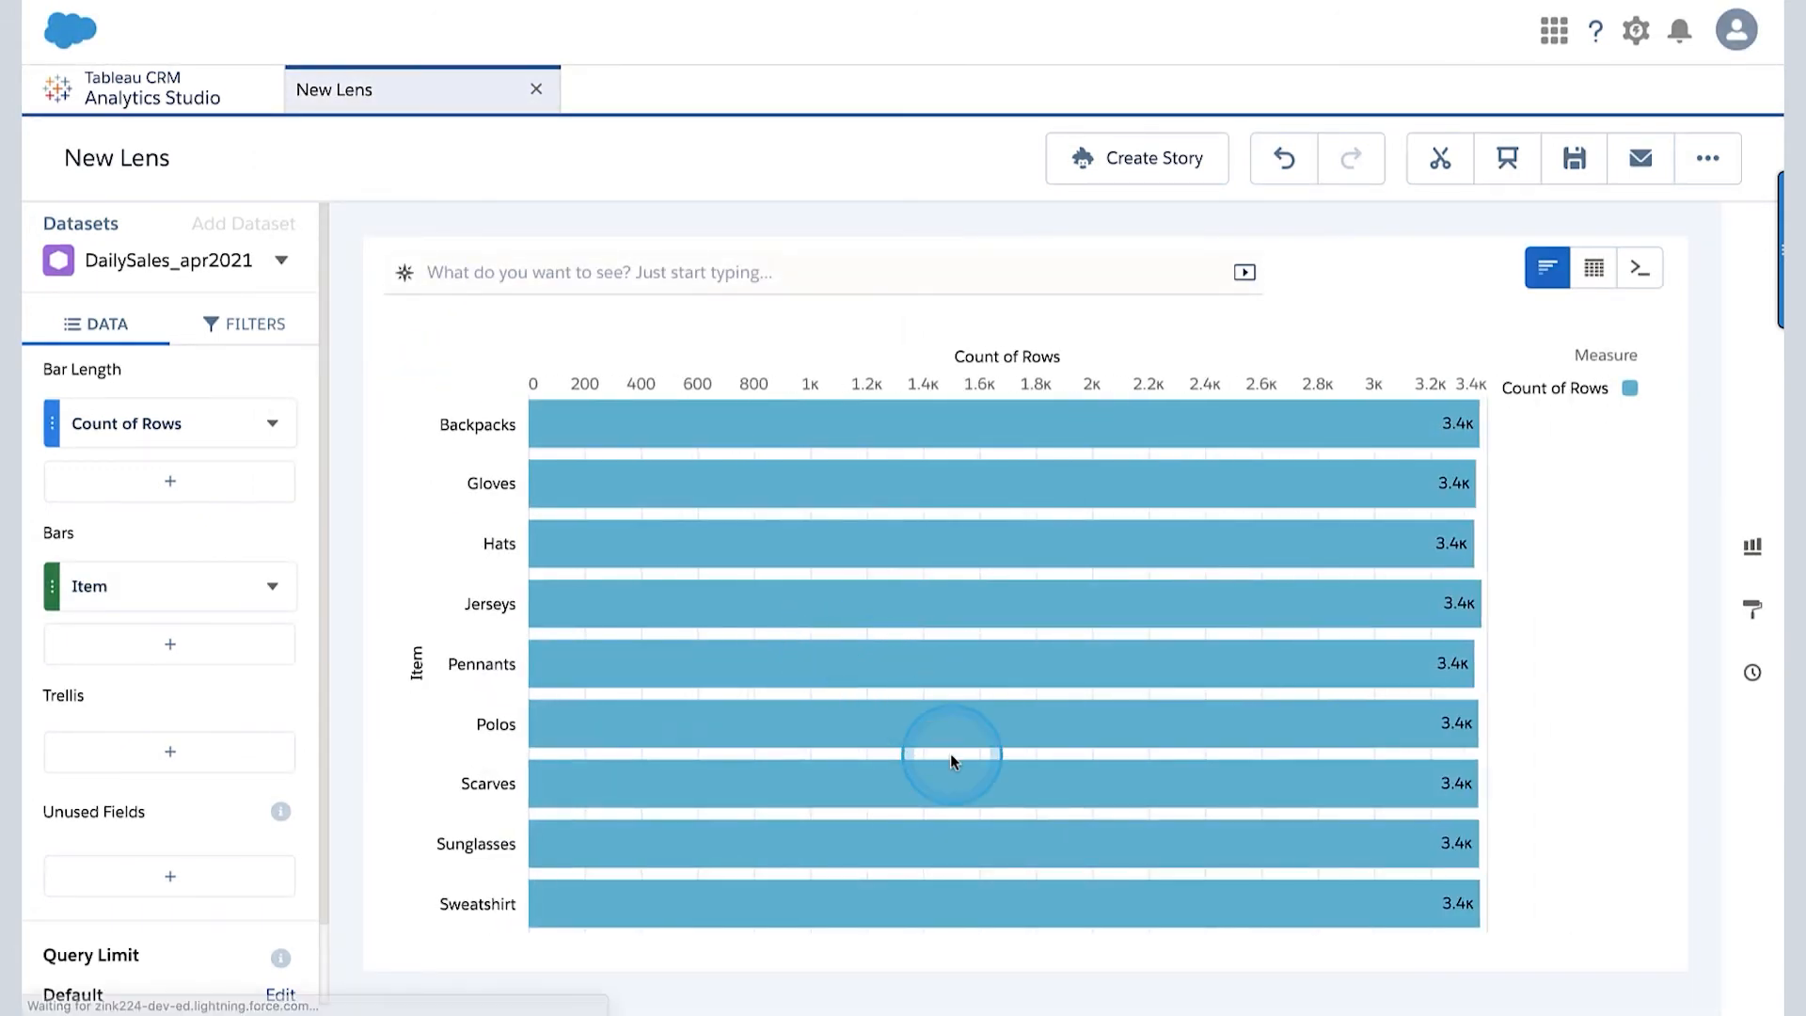
- Change the bar grouping to Month and inspect the row counts of individual months
click(149, 605)
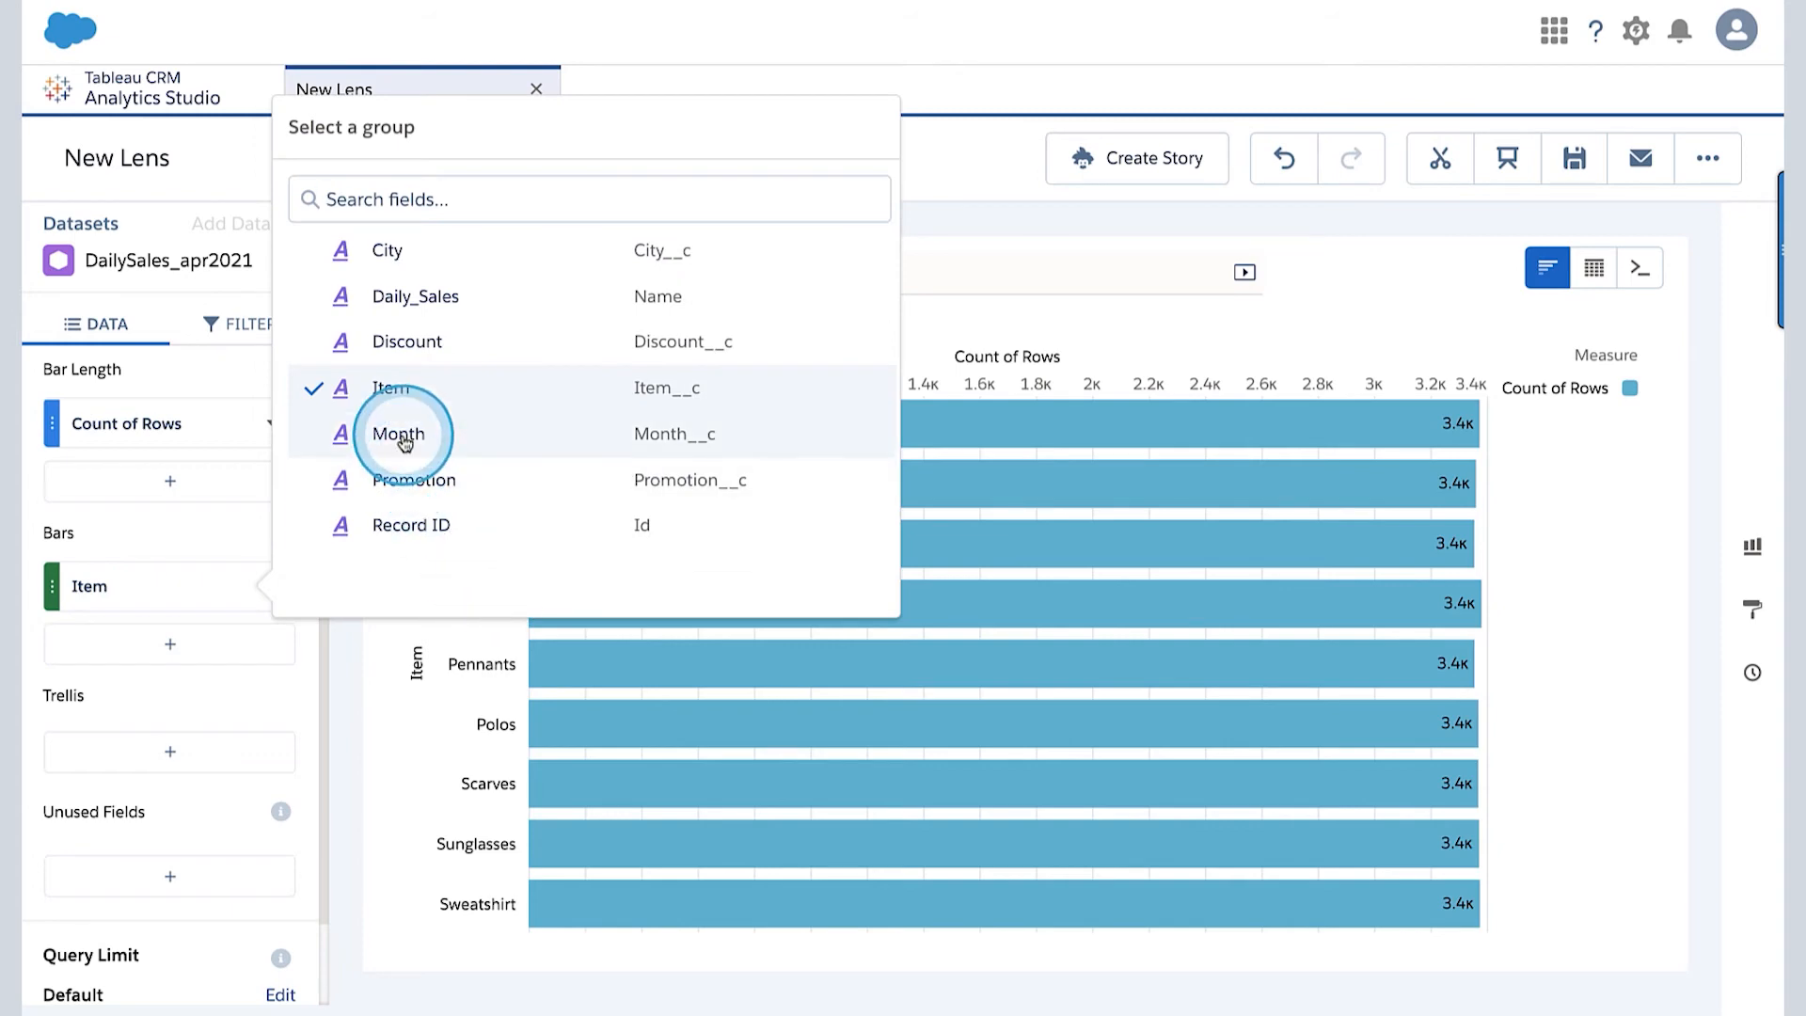
click(406, 442)
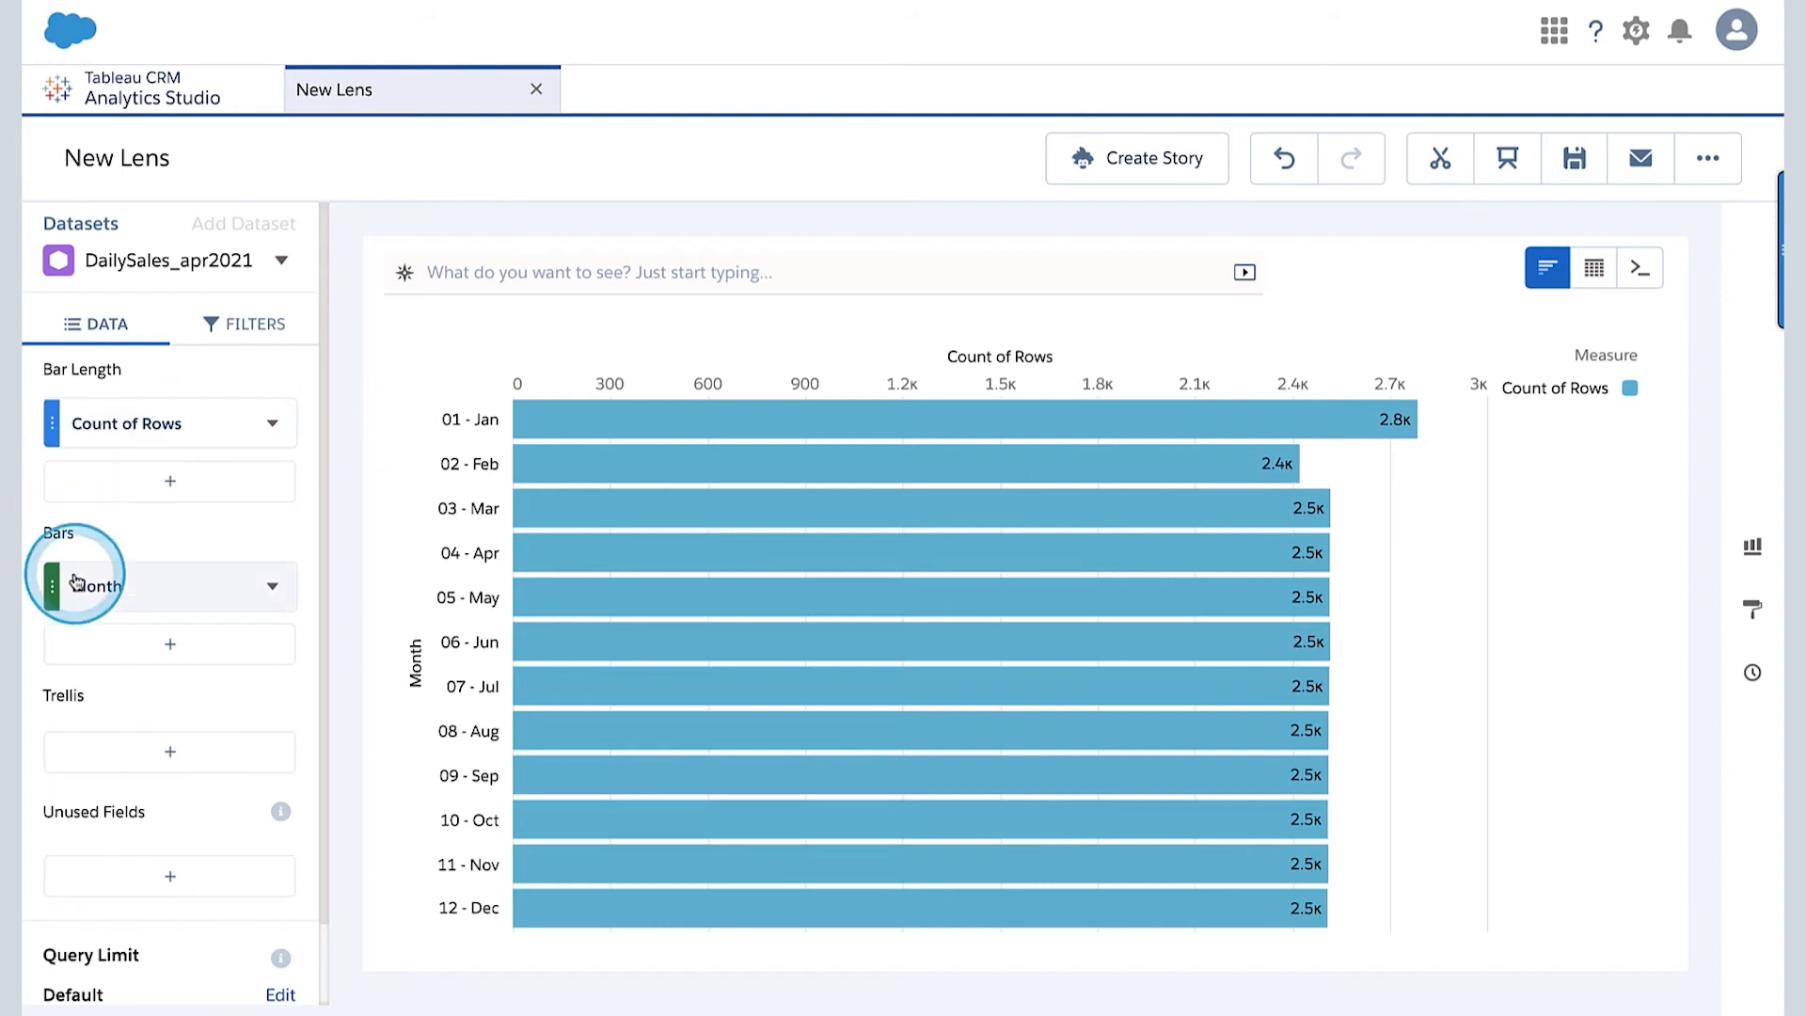
mouse_move(642, 743)
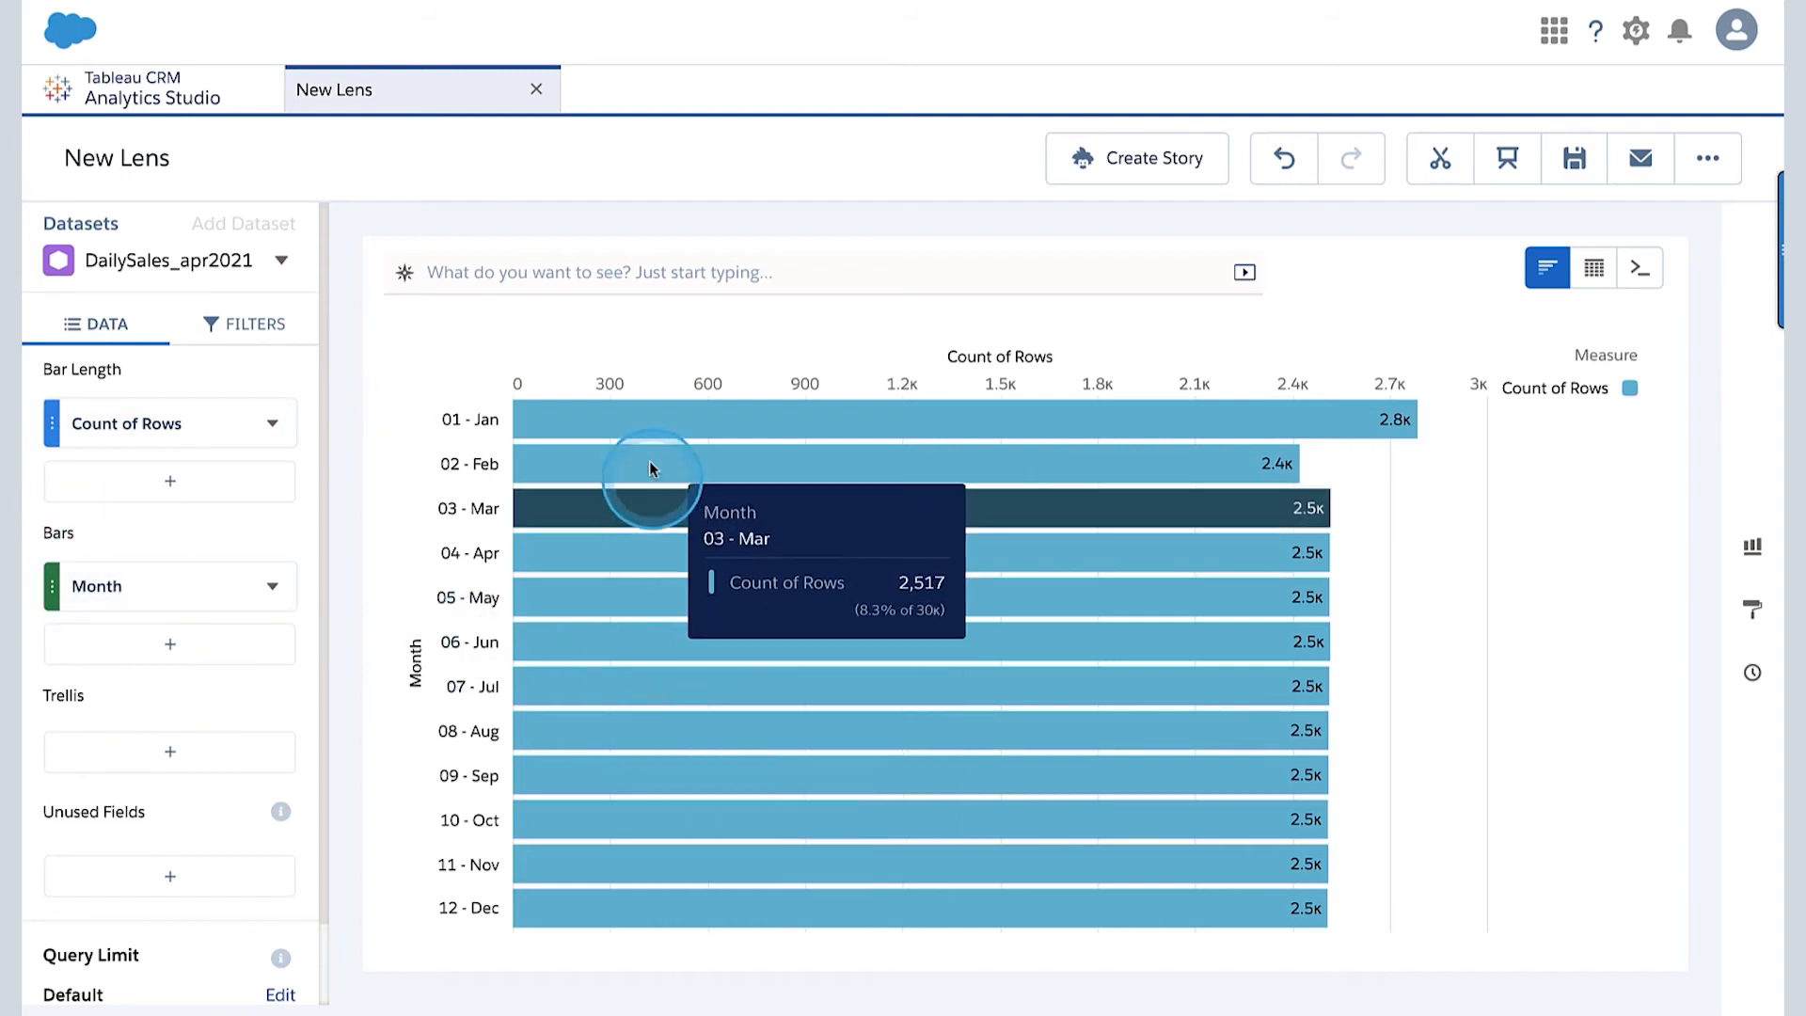
mouse_move(643, 541)
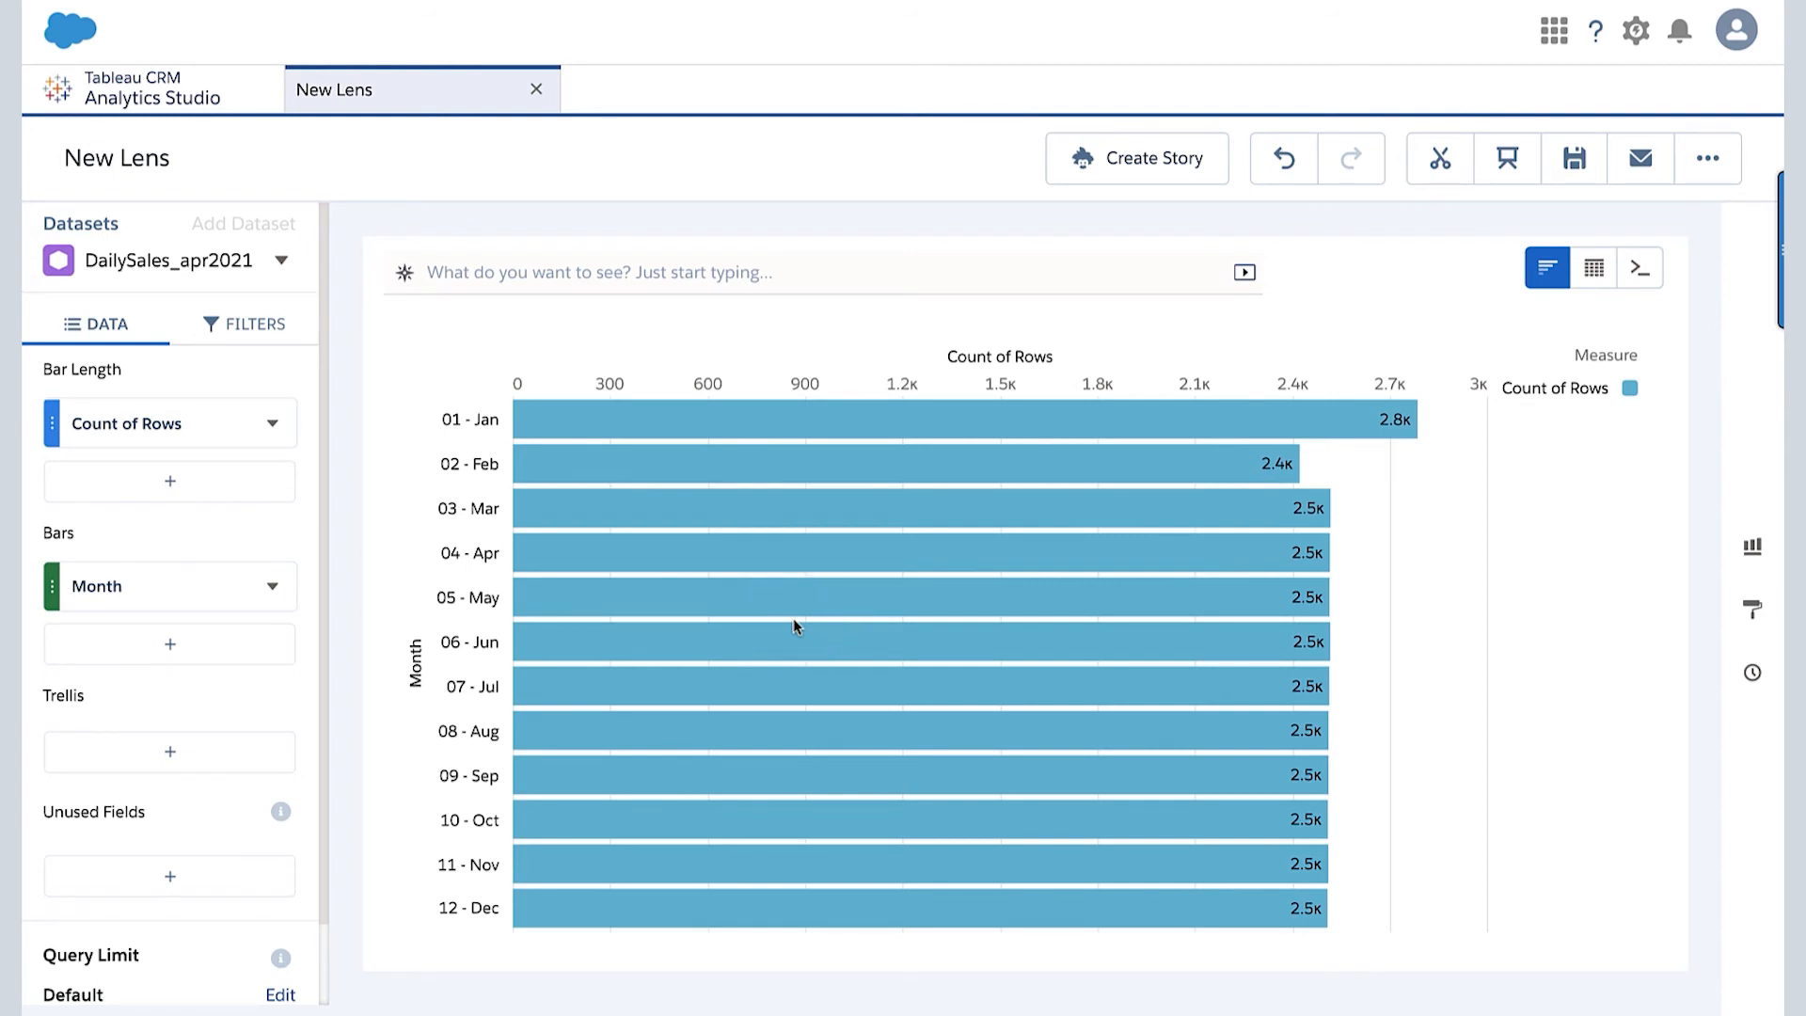
mouse_move(583, 472)
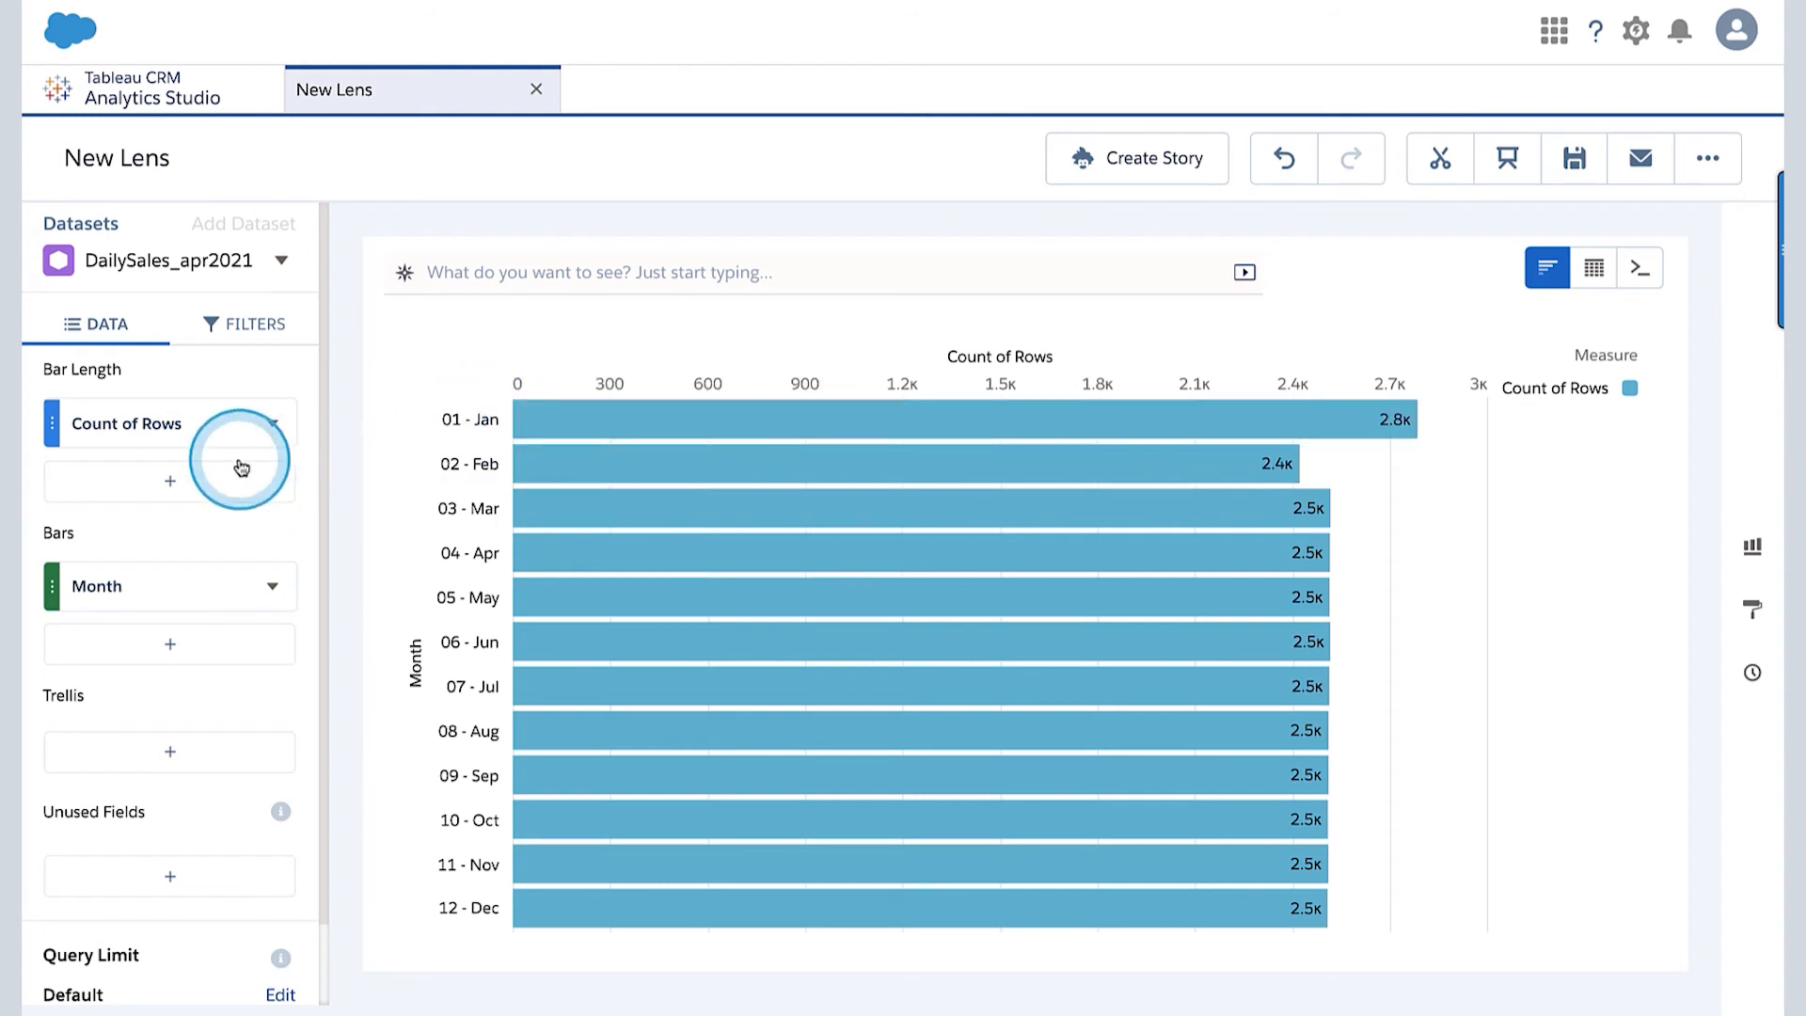
- Add the average of DailyQuantity as a second bar length measure in the lens
click(170, 485)
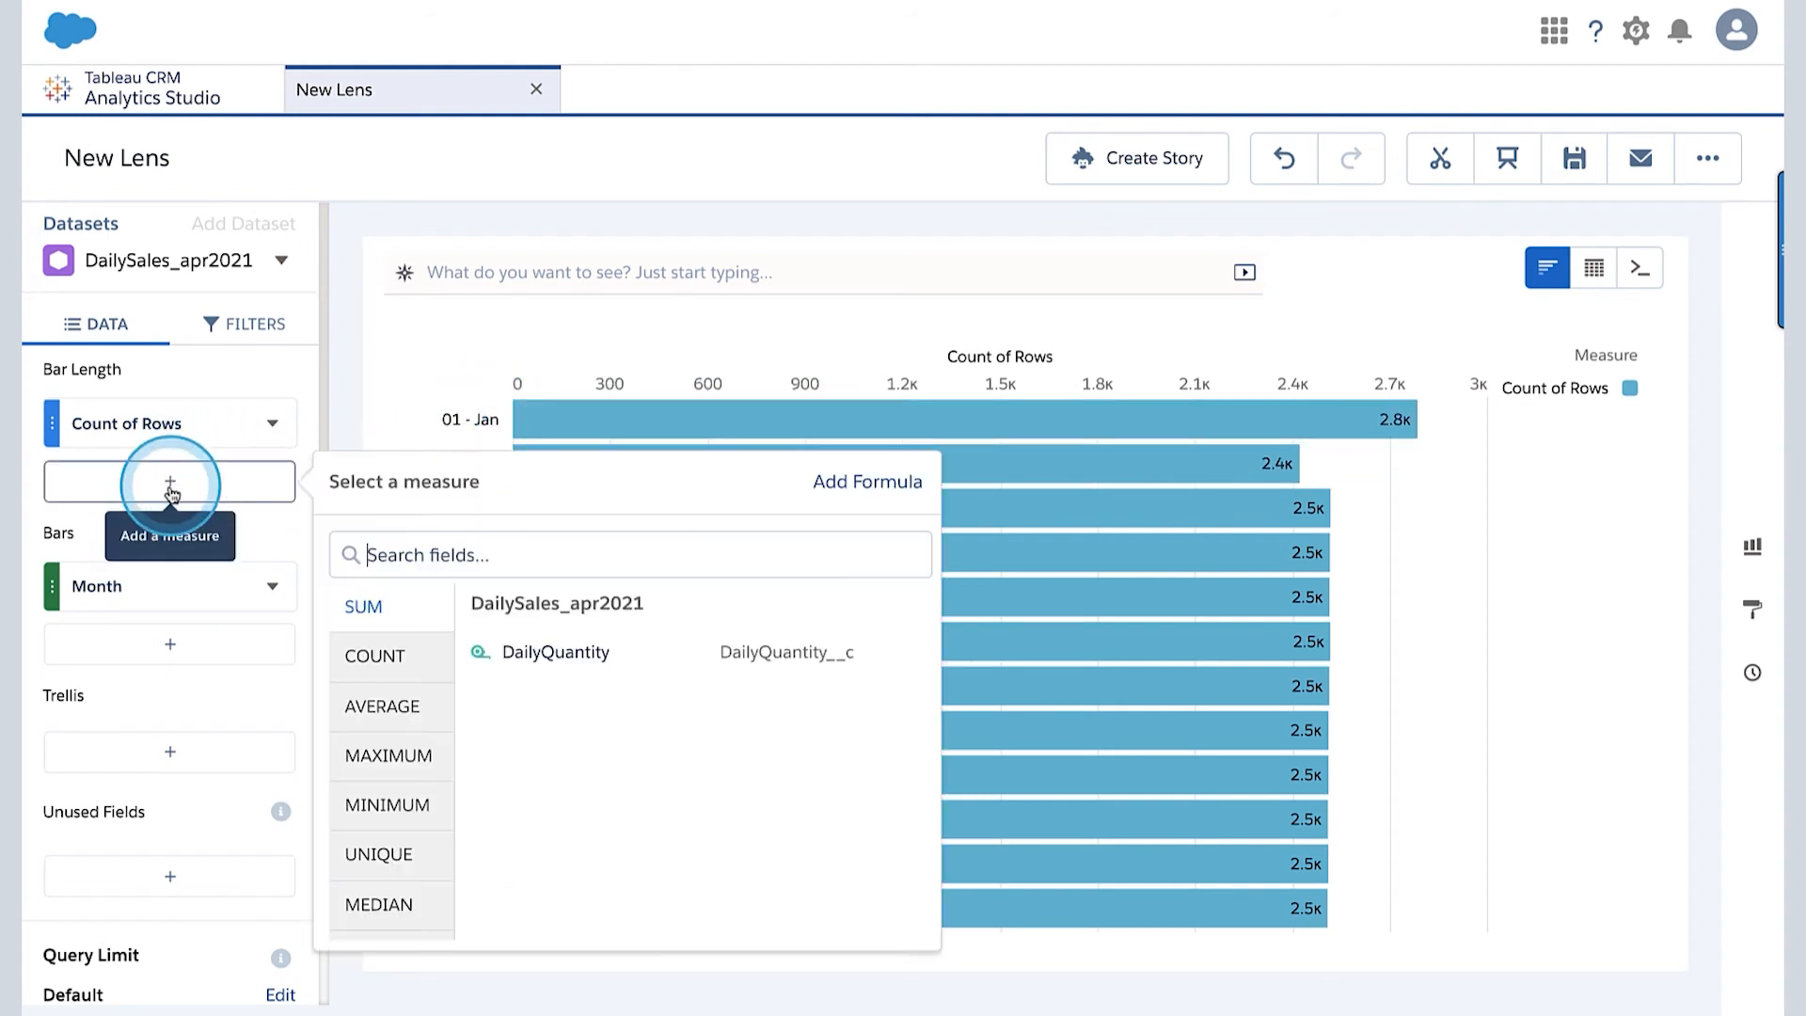
click(393, 707)
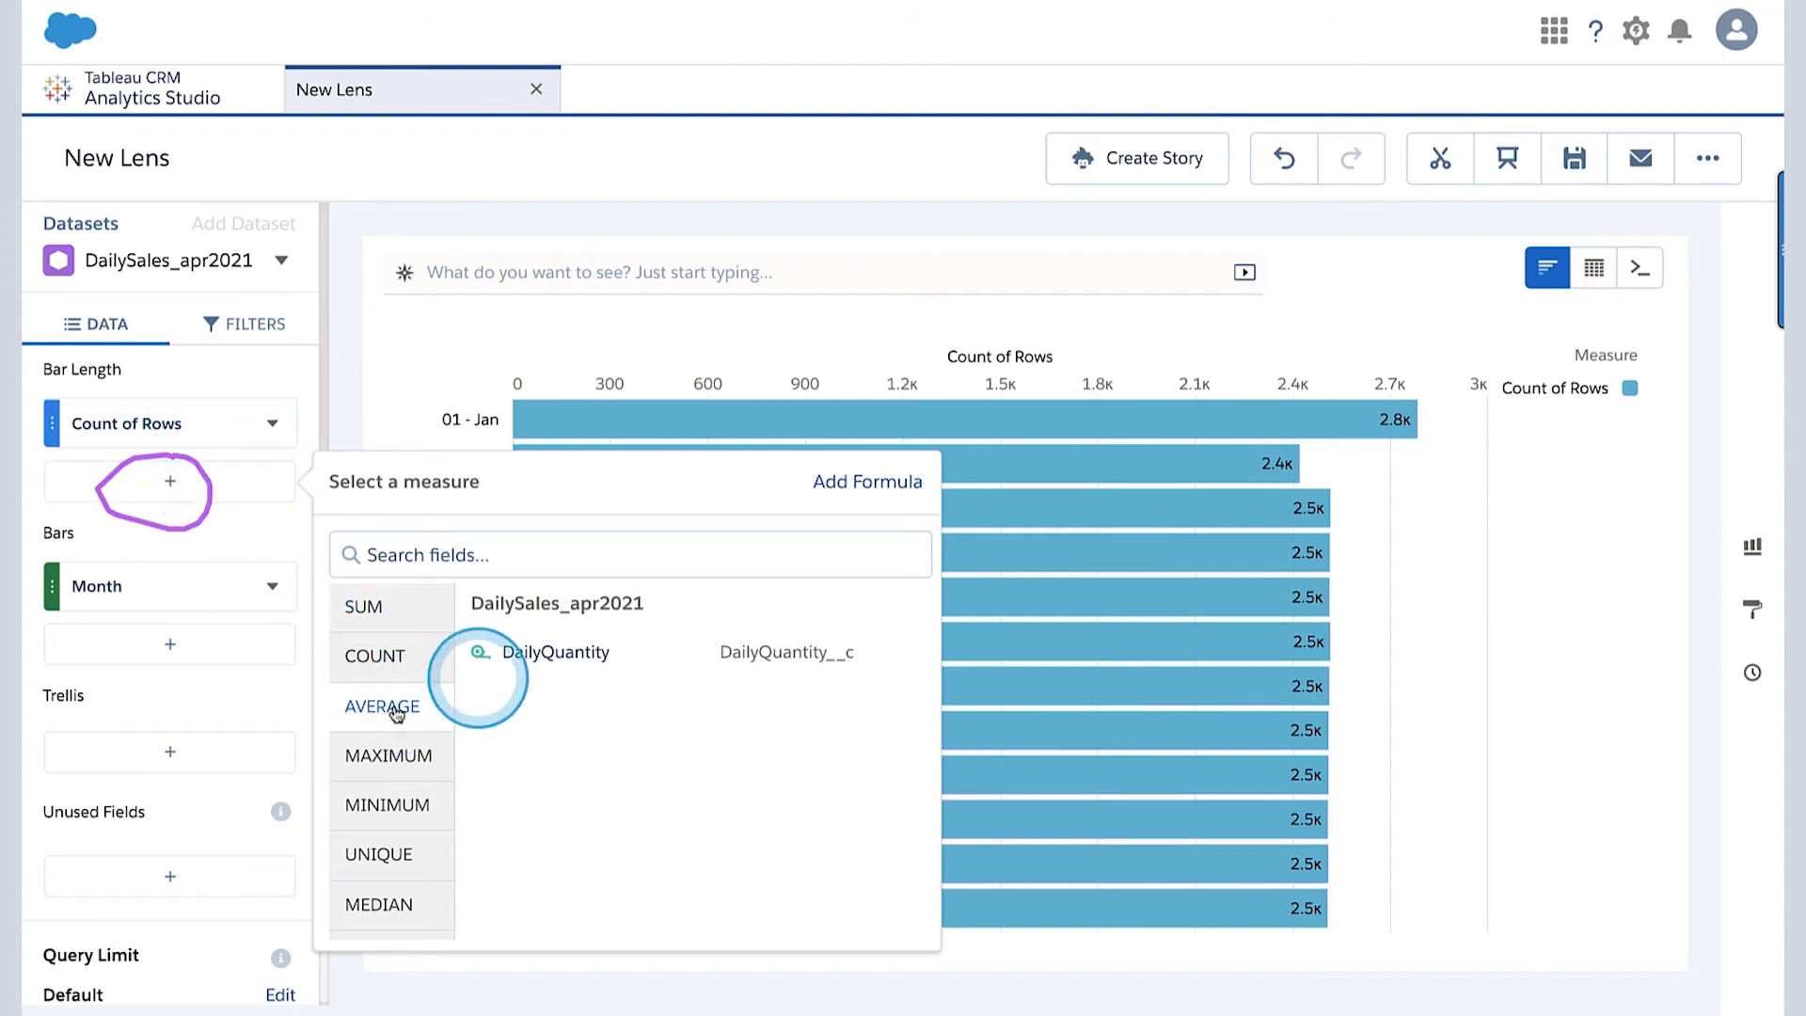
click(552, 658)
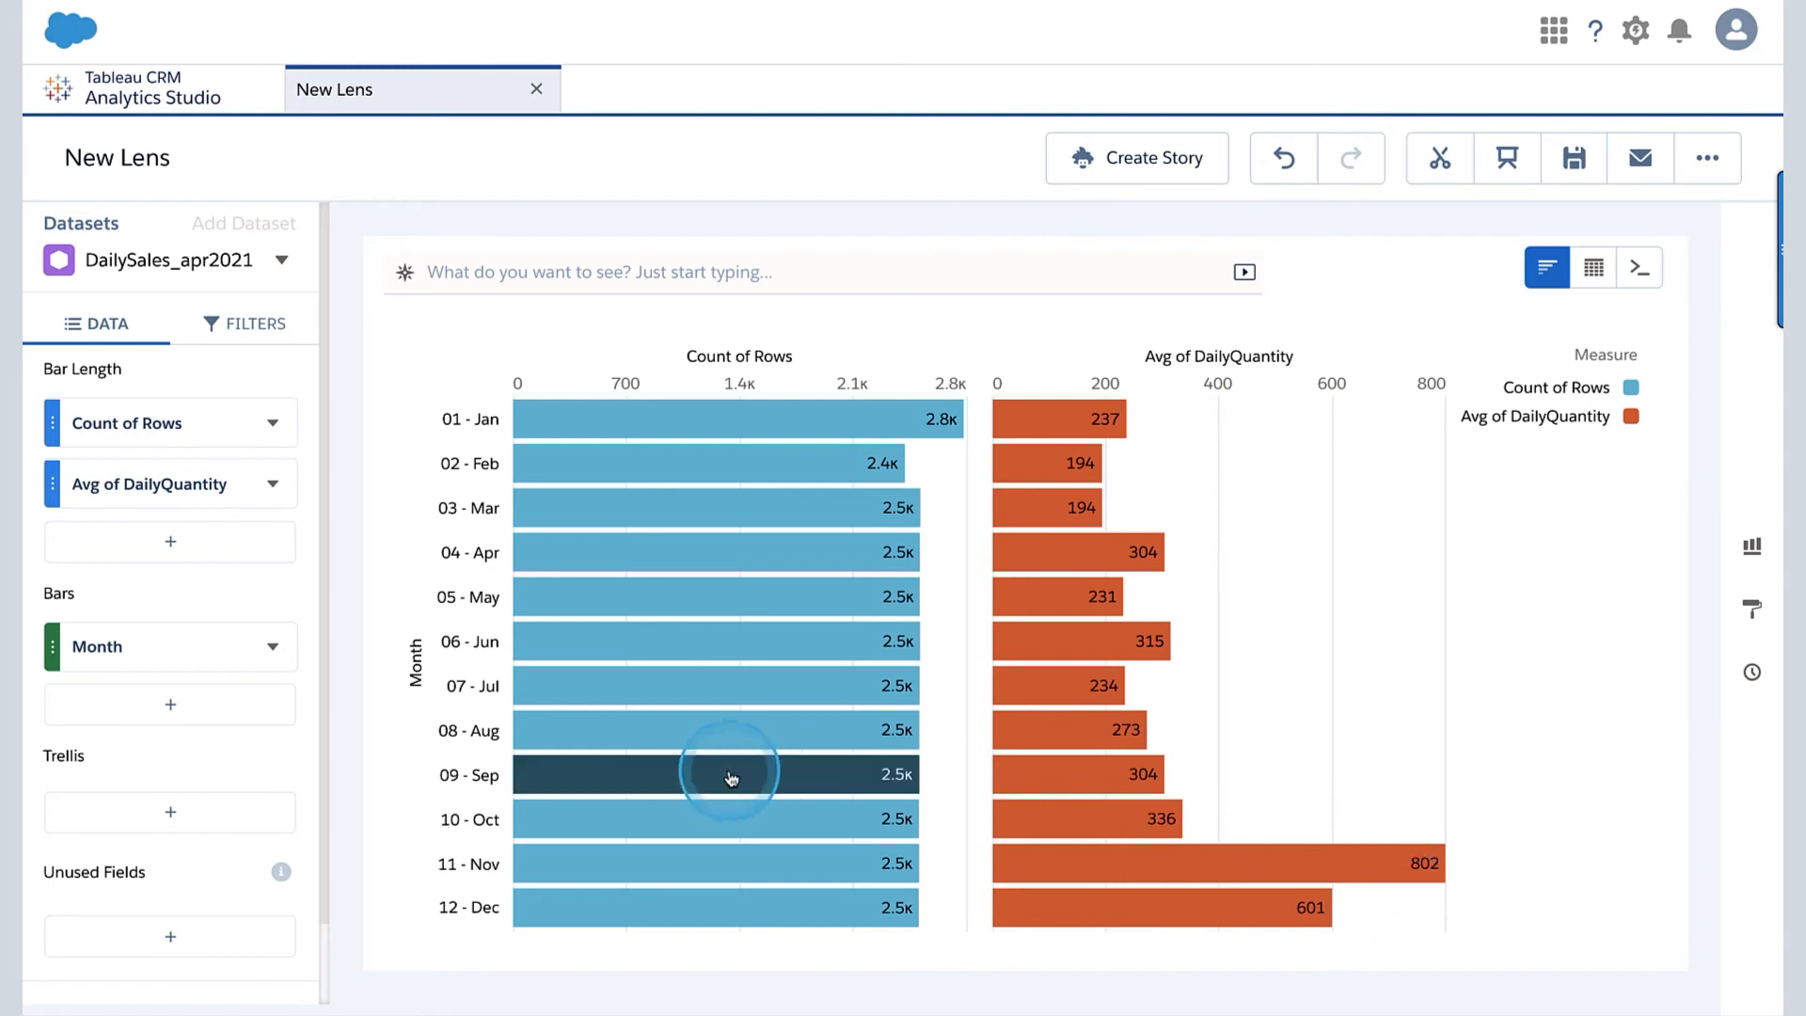
- Inspect the average DailyQuantity of individual months such as November and December, and change the bar grouping to Discount
mouse_move(1149, 875)
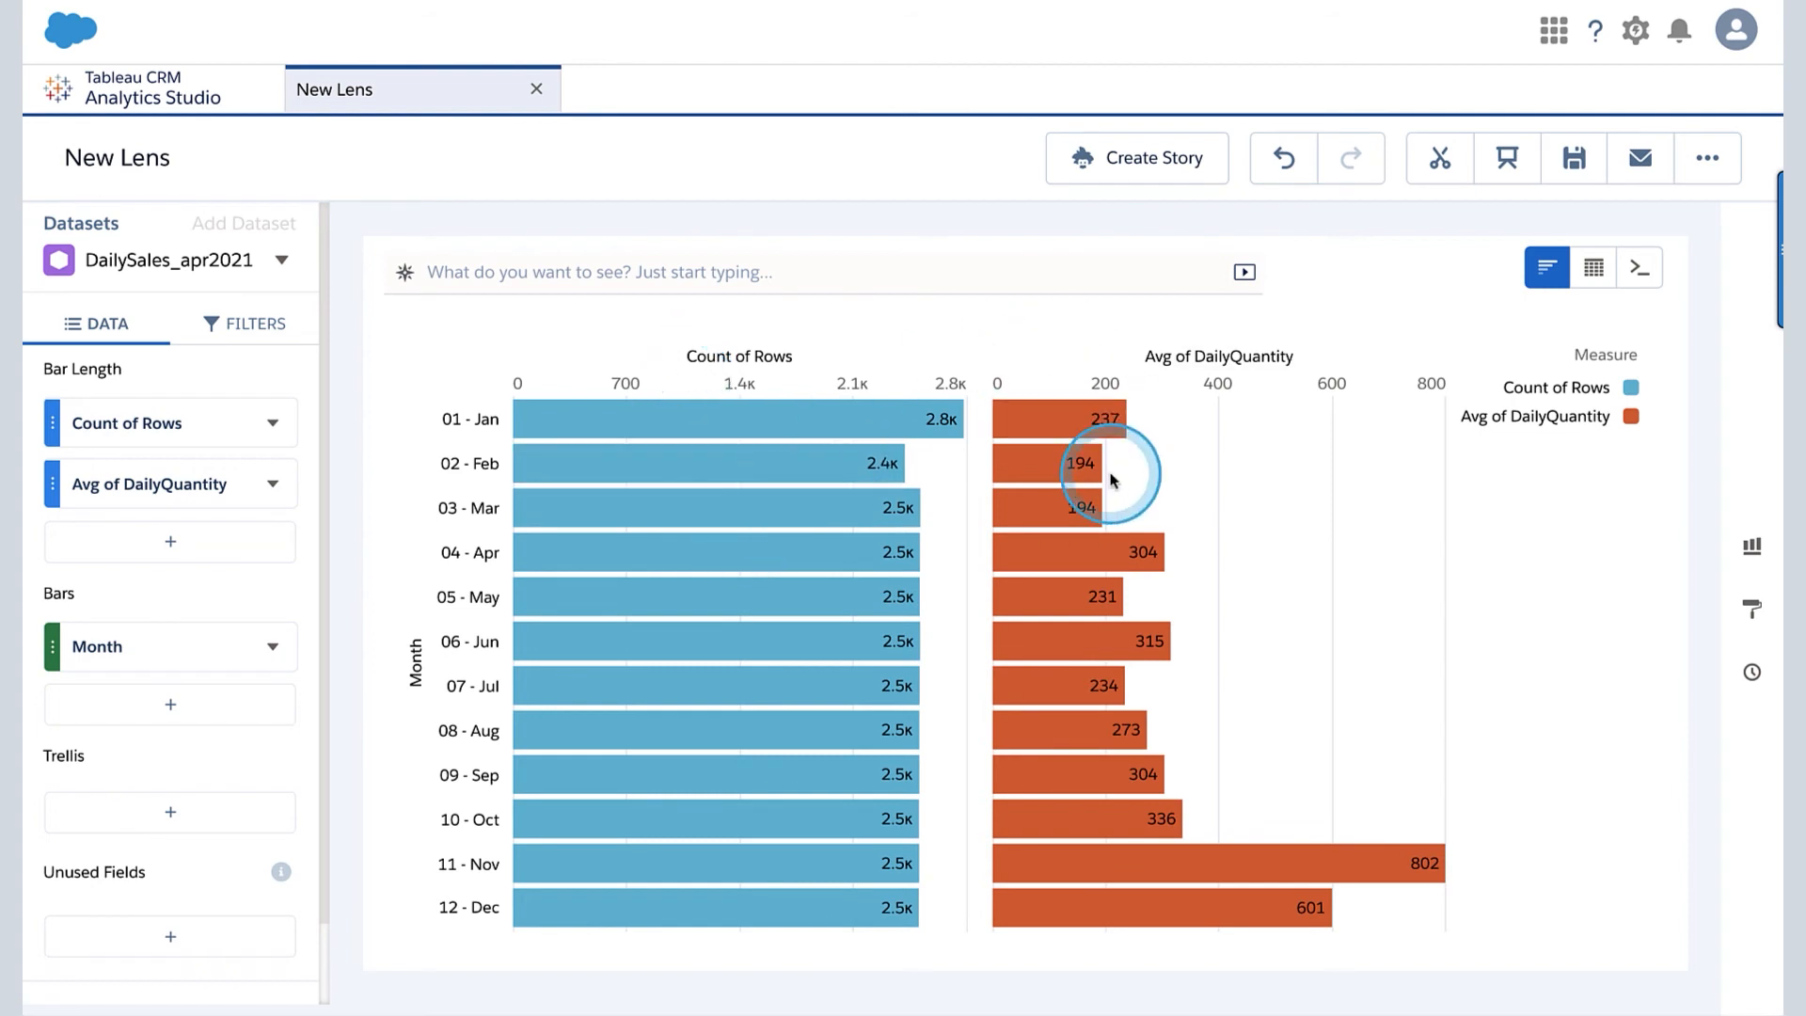
mouse_move(1233, 864)
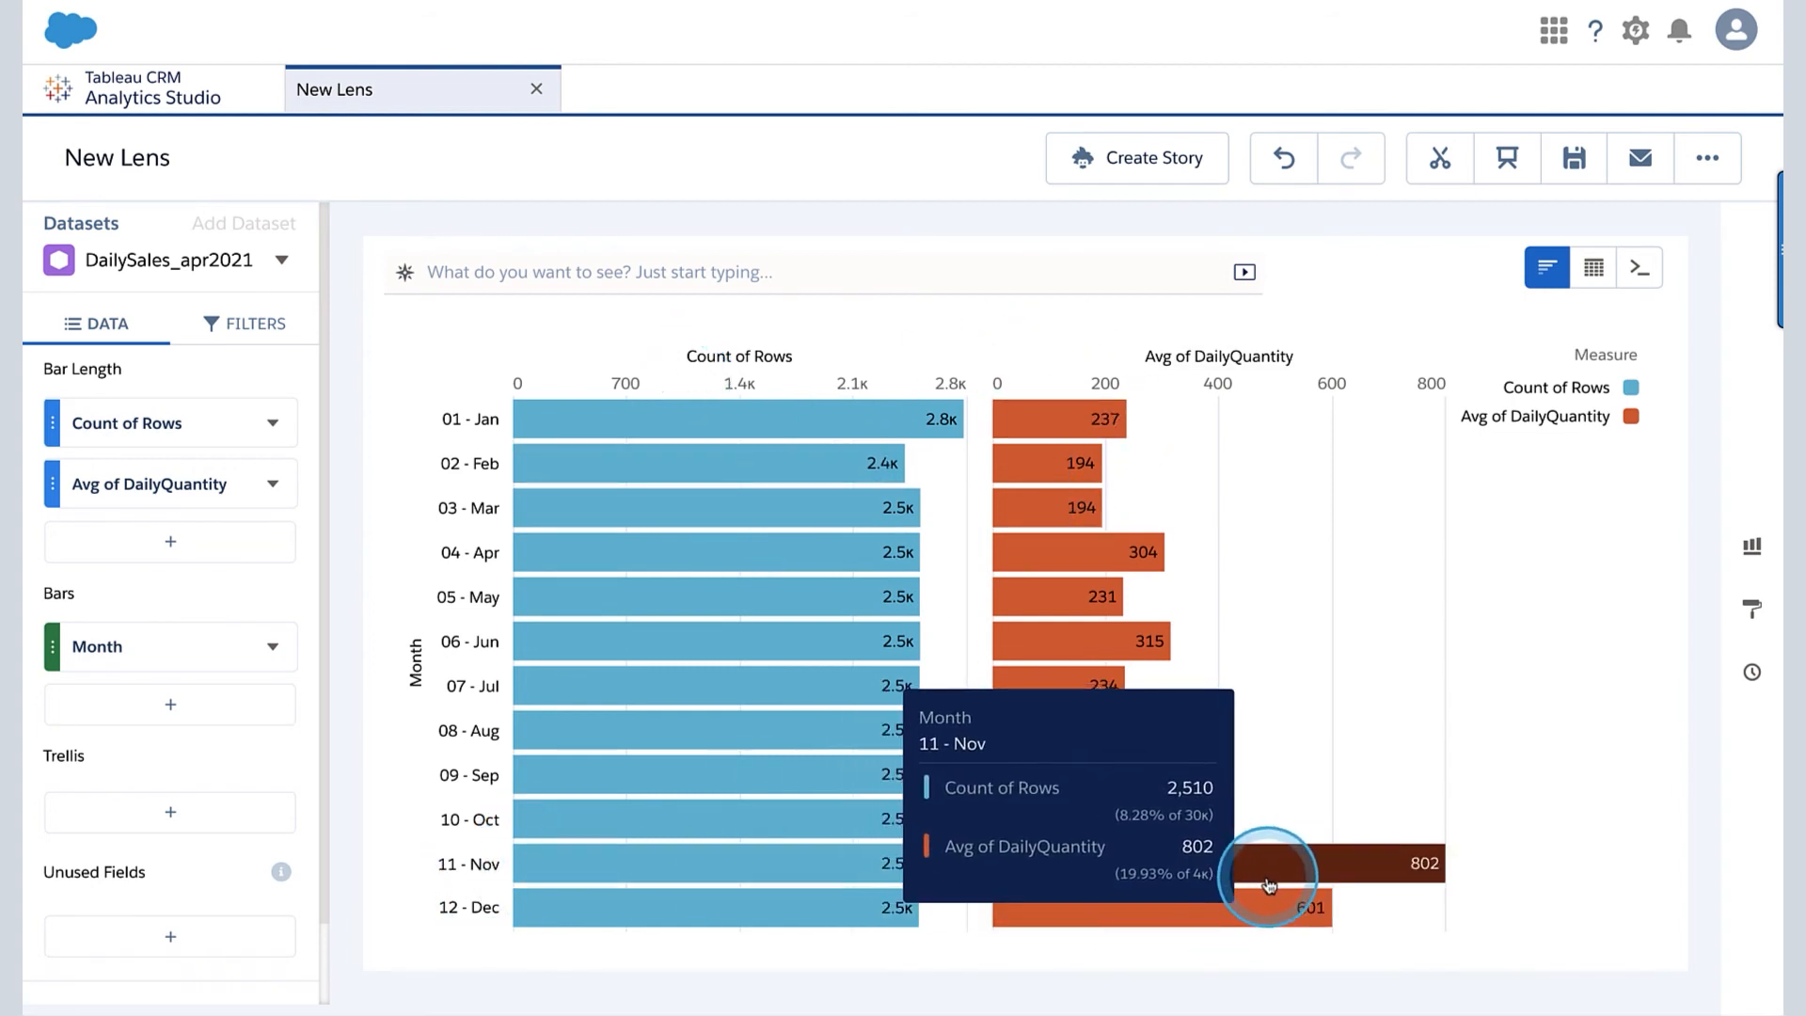
mouse_move(1289, 910)
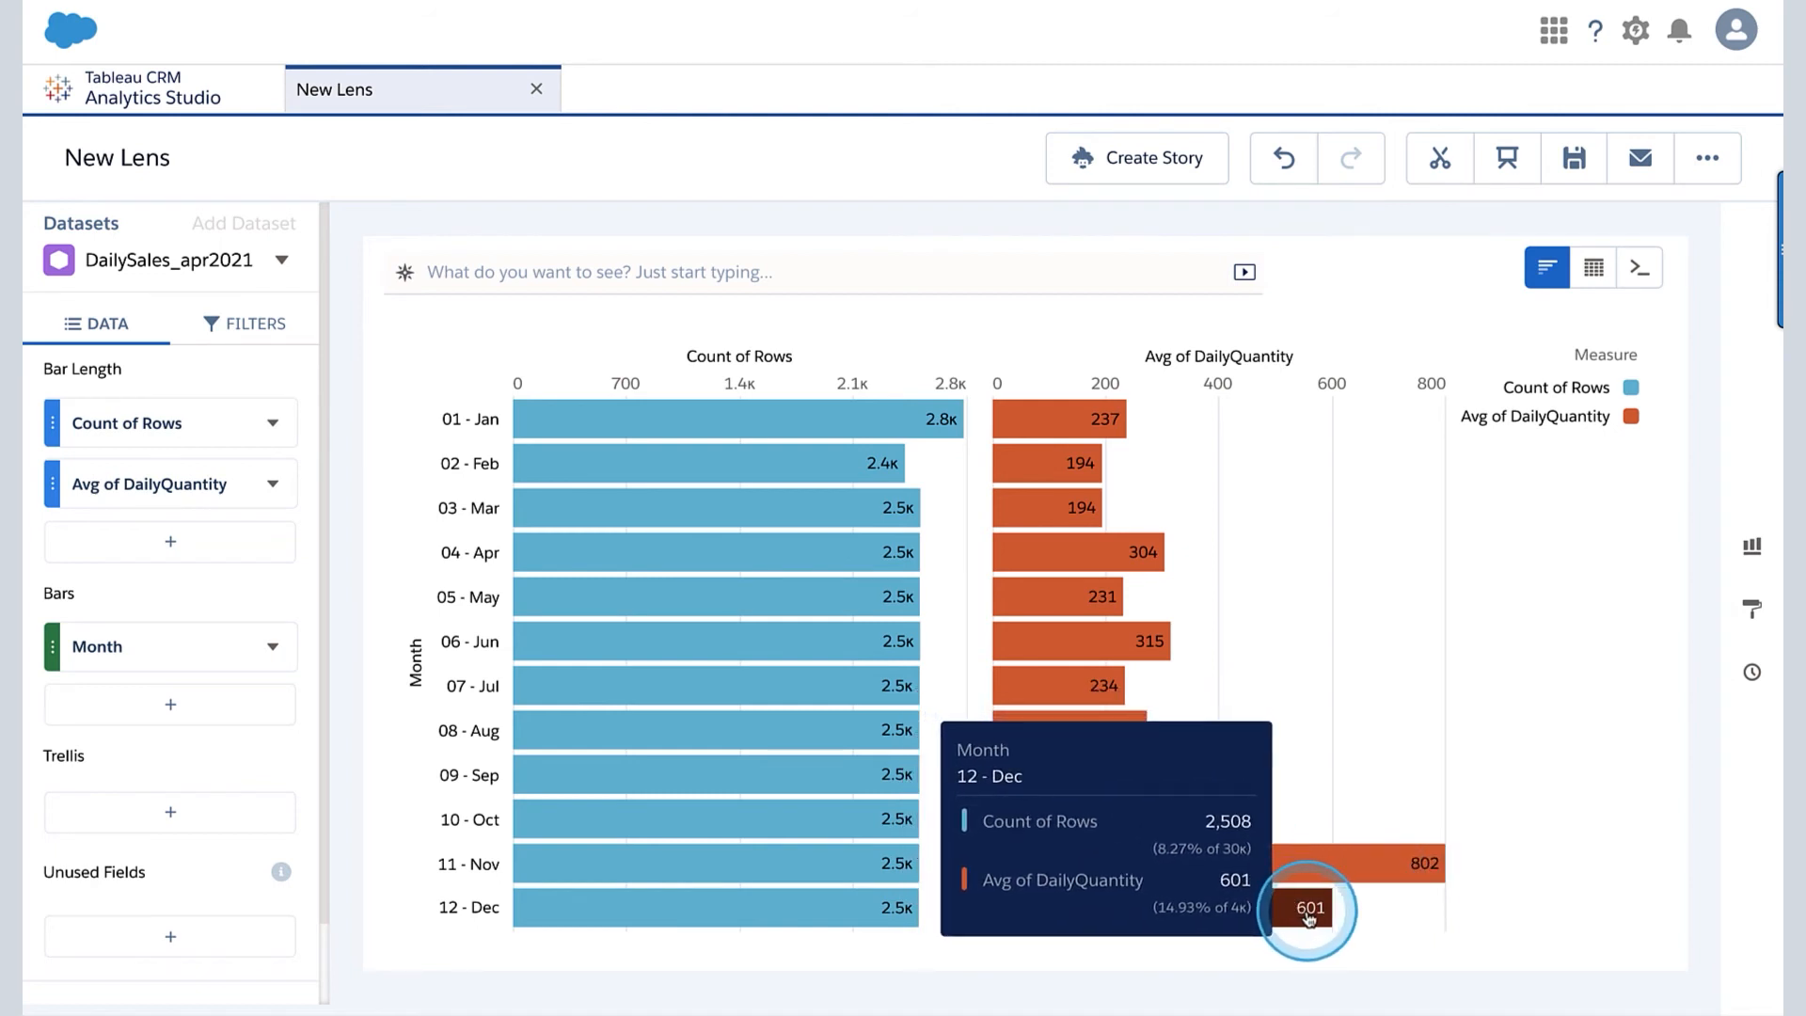
click(216, 647)
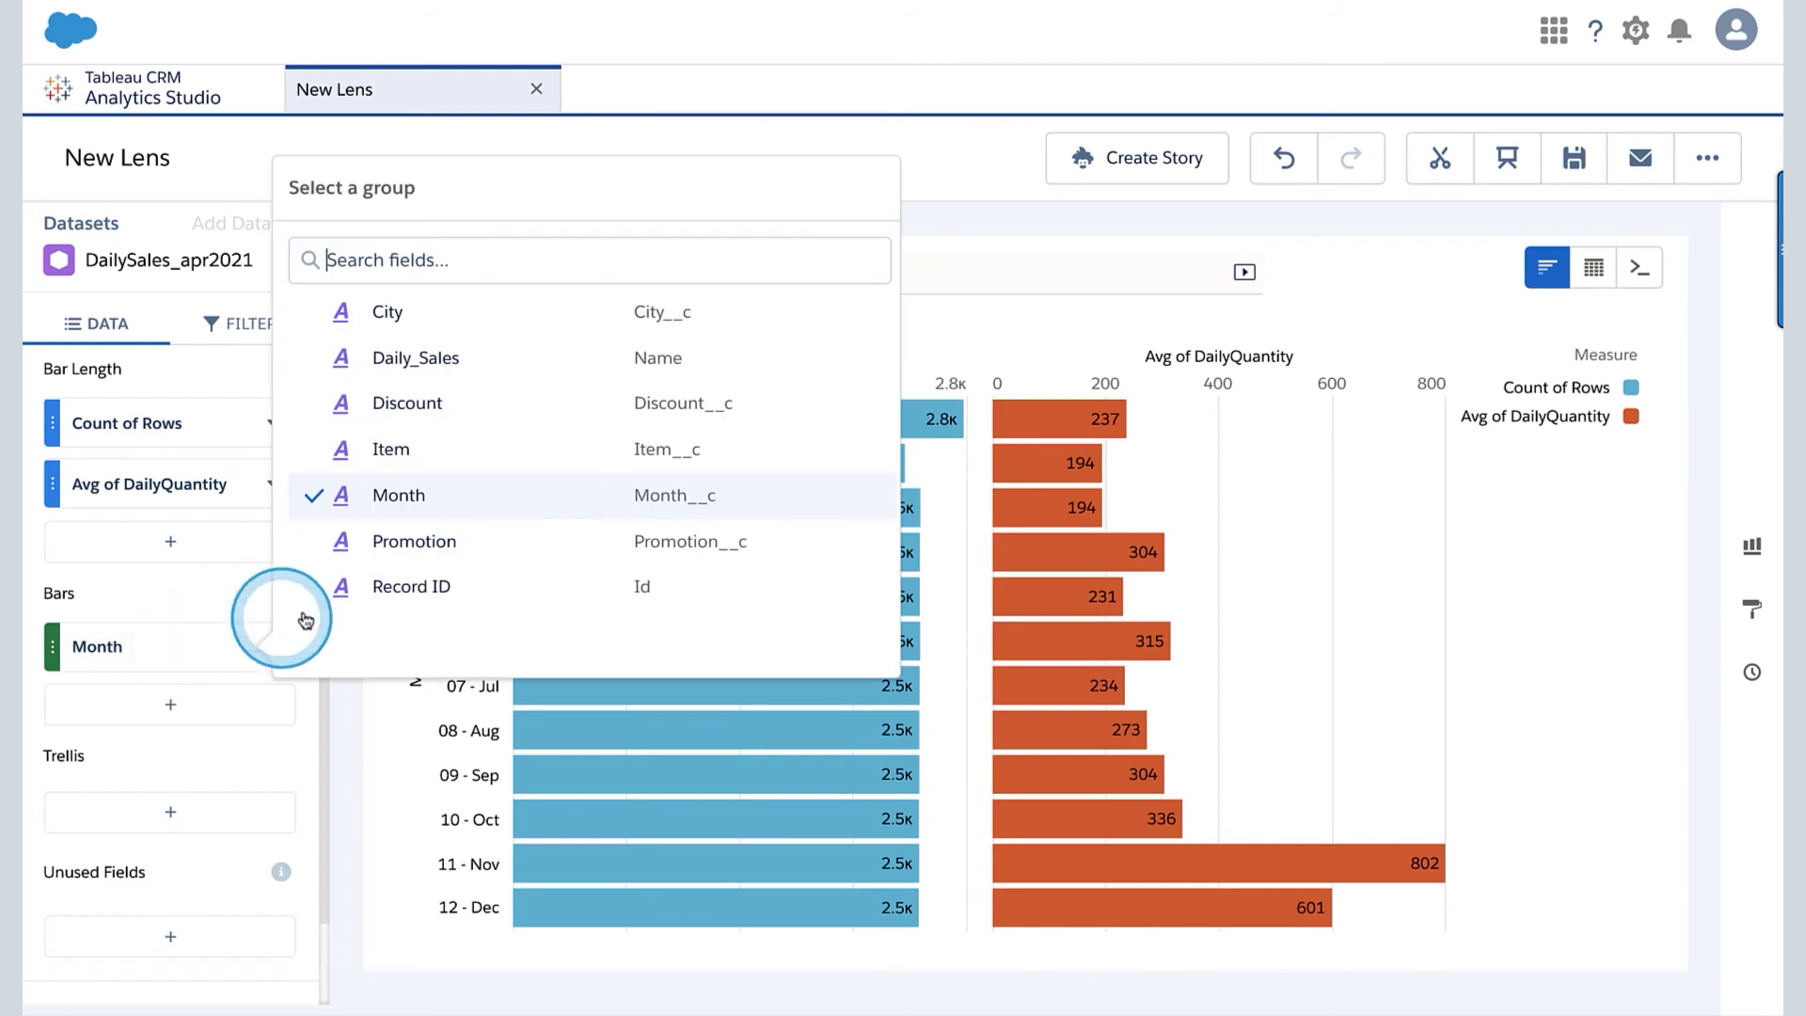
click(415, 406)
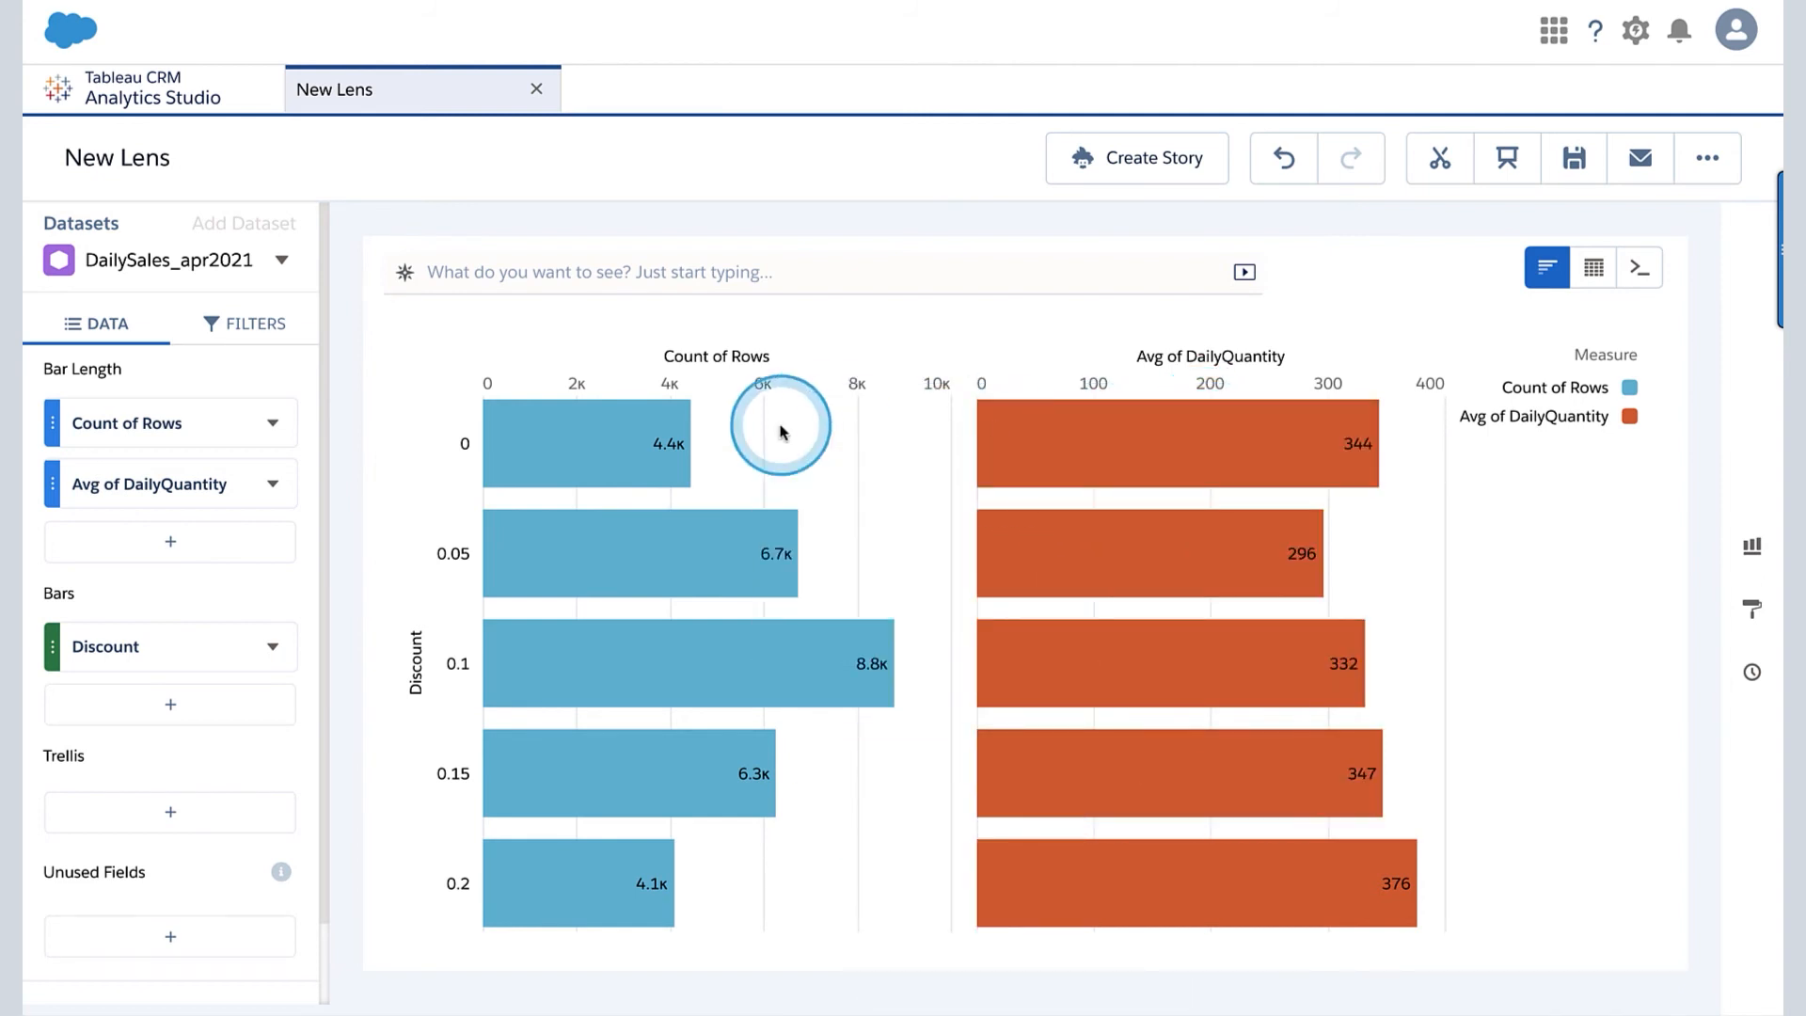
- Change the bar grouping to City and inspect the average DailyQuantity and row counts of individual cities, including San Francisco
click(172, 650)
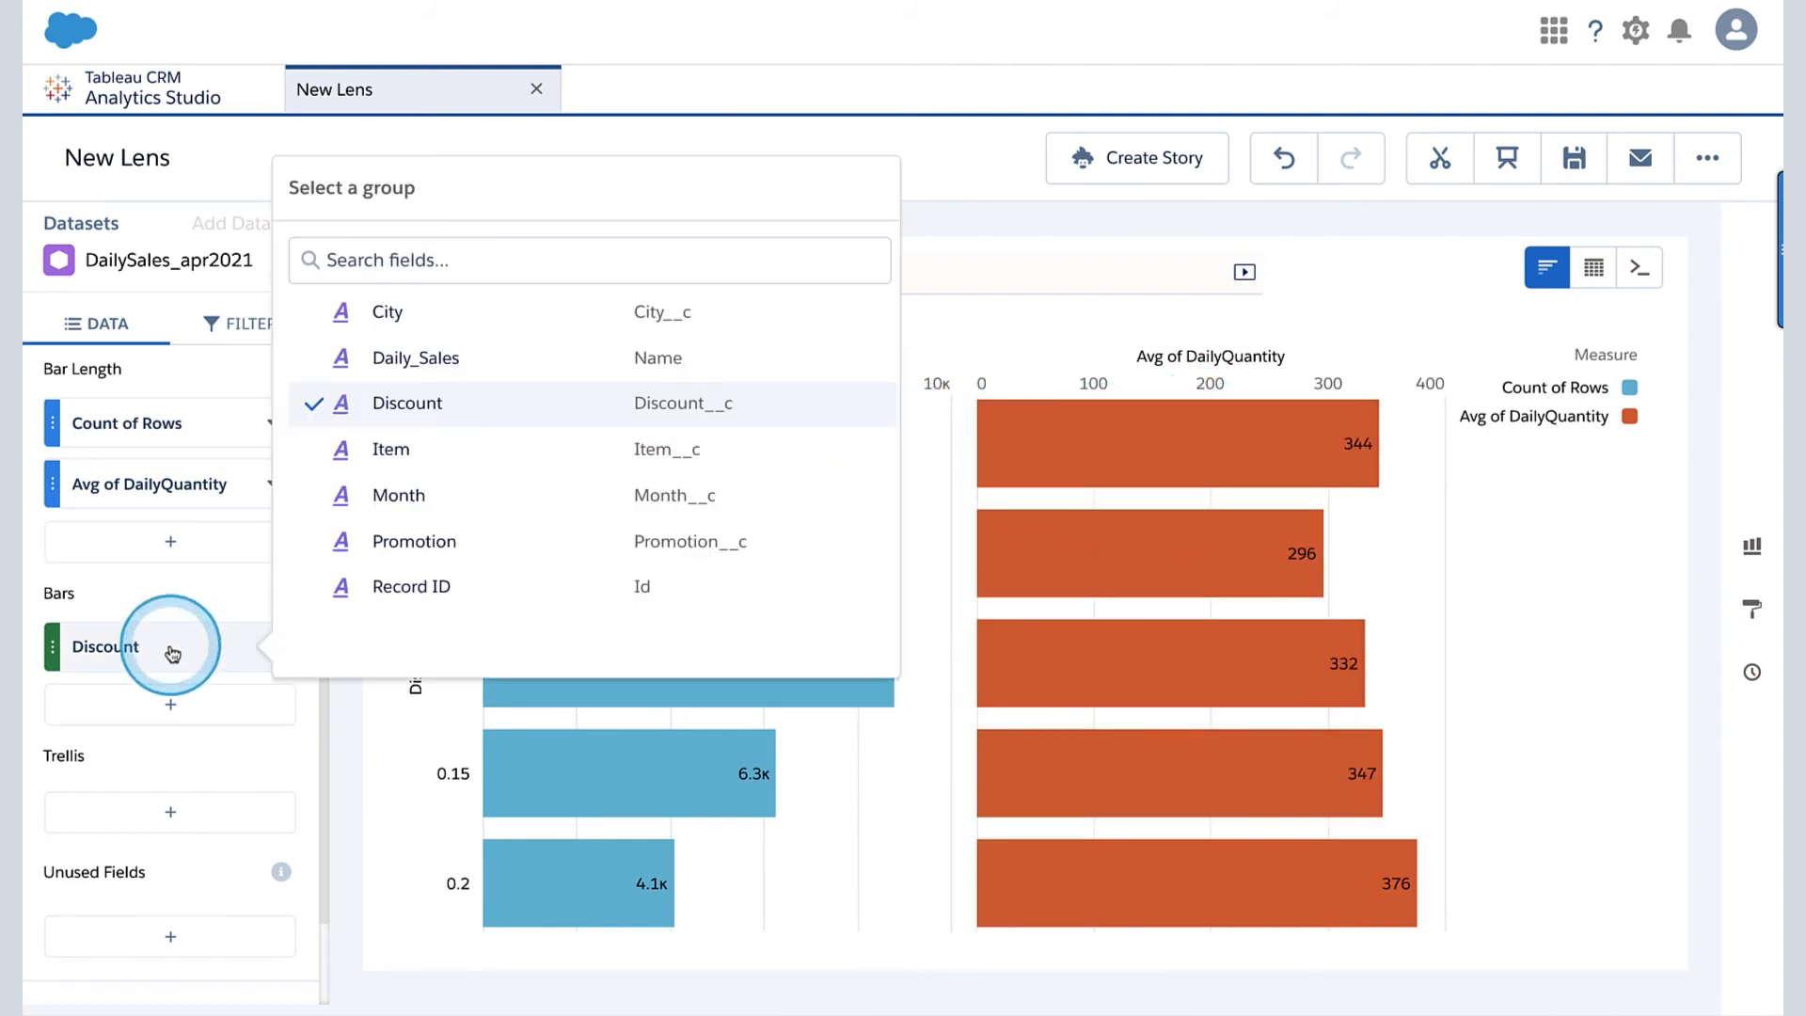
click(385, 312)
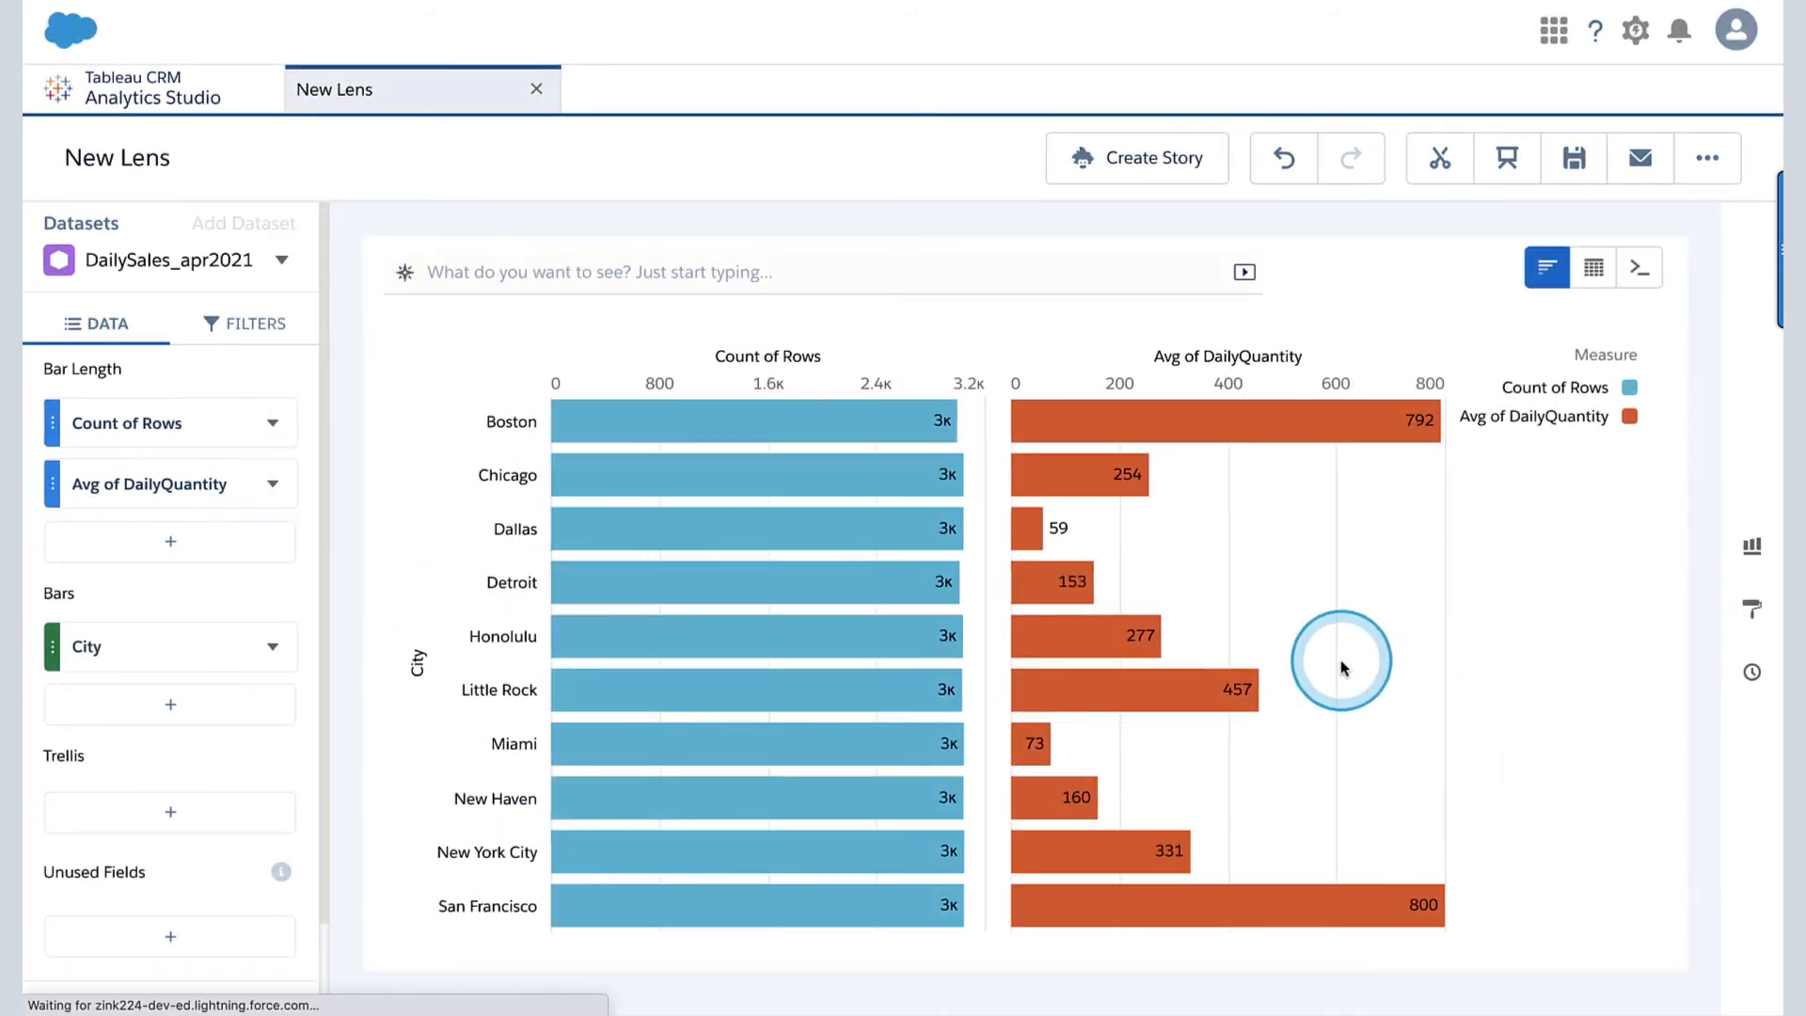
mouse_move(1263, 418)
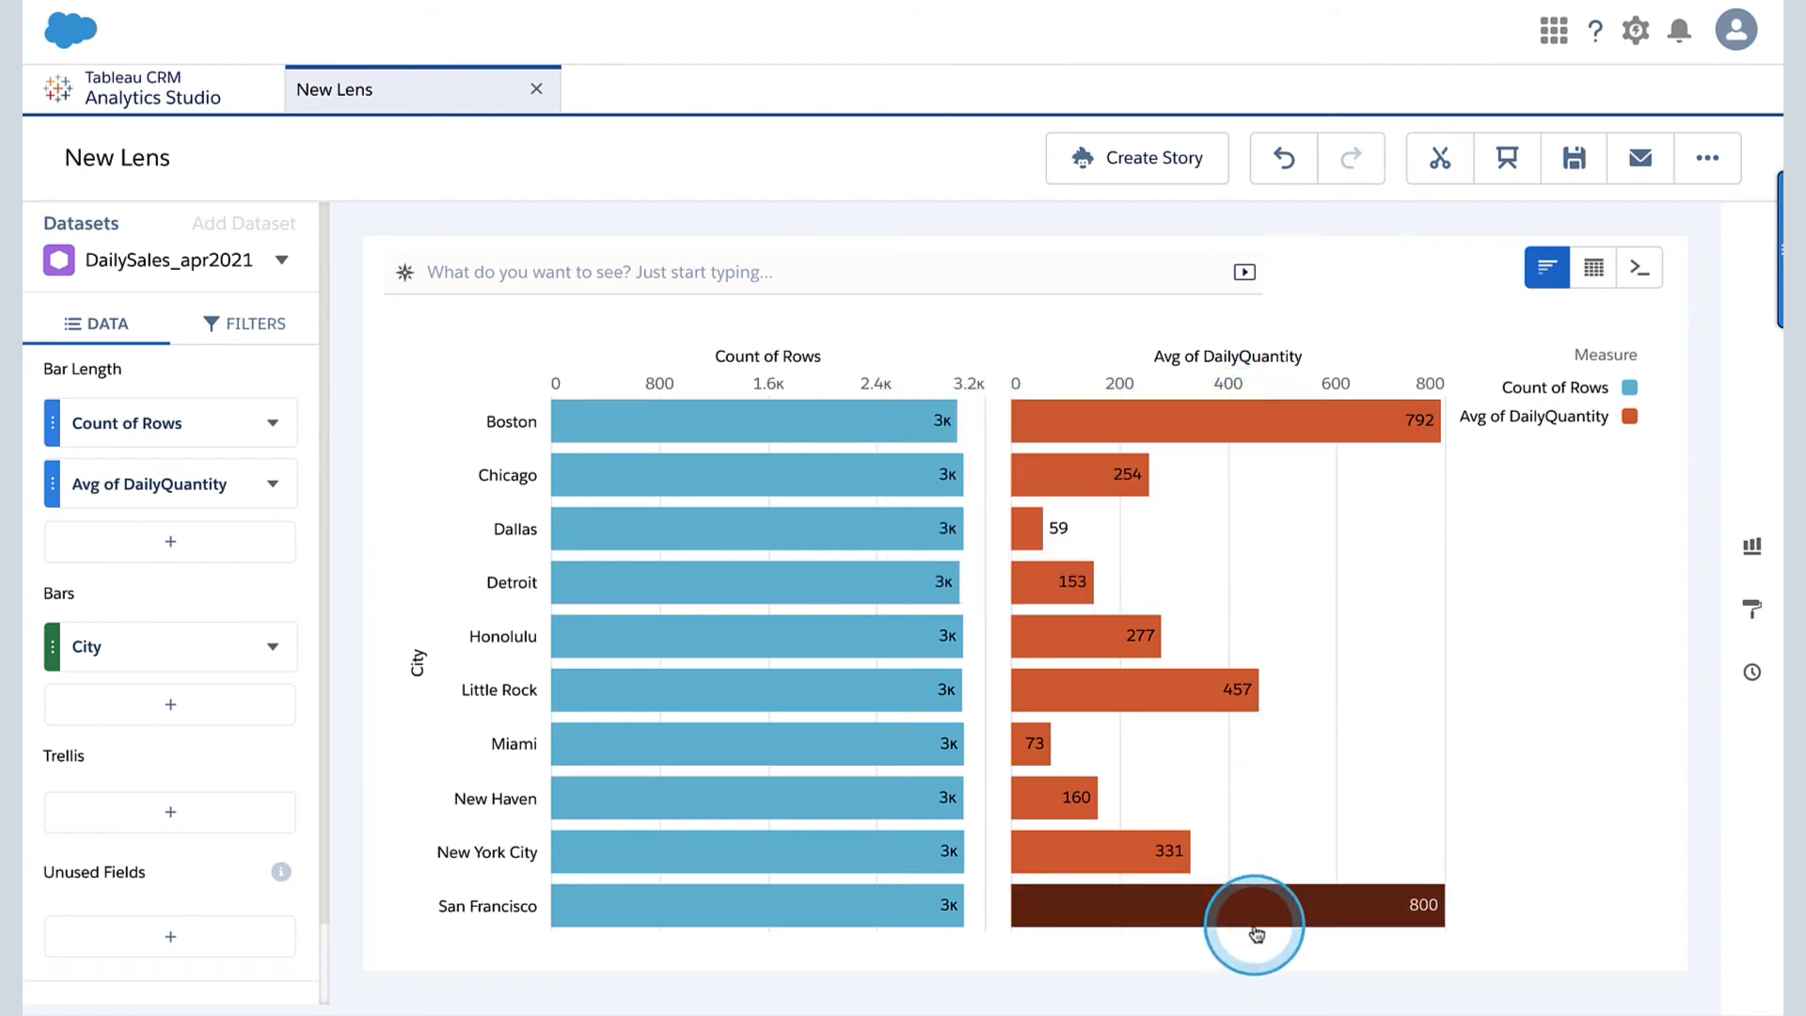
mouse_move(1255, 923)
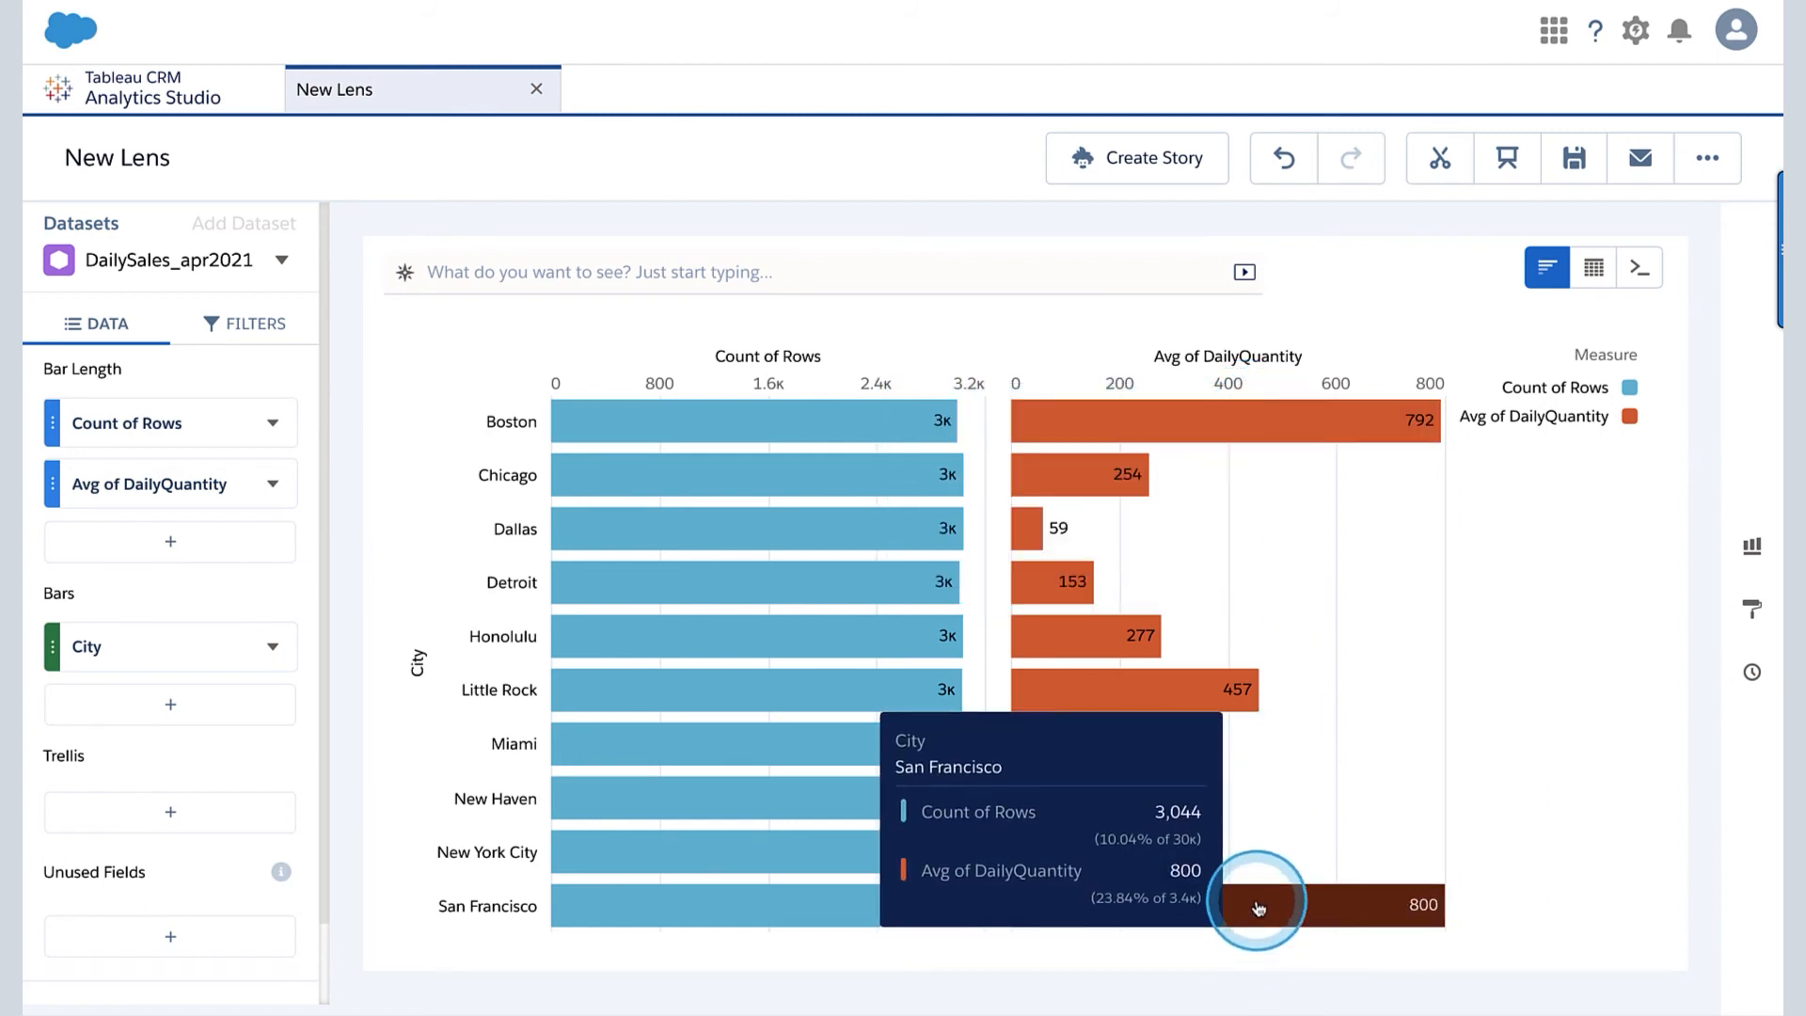
mouse_move(843, 458)
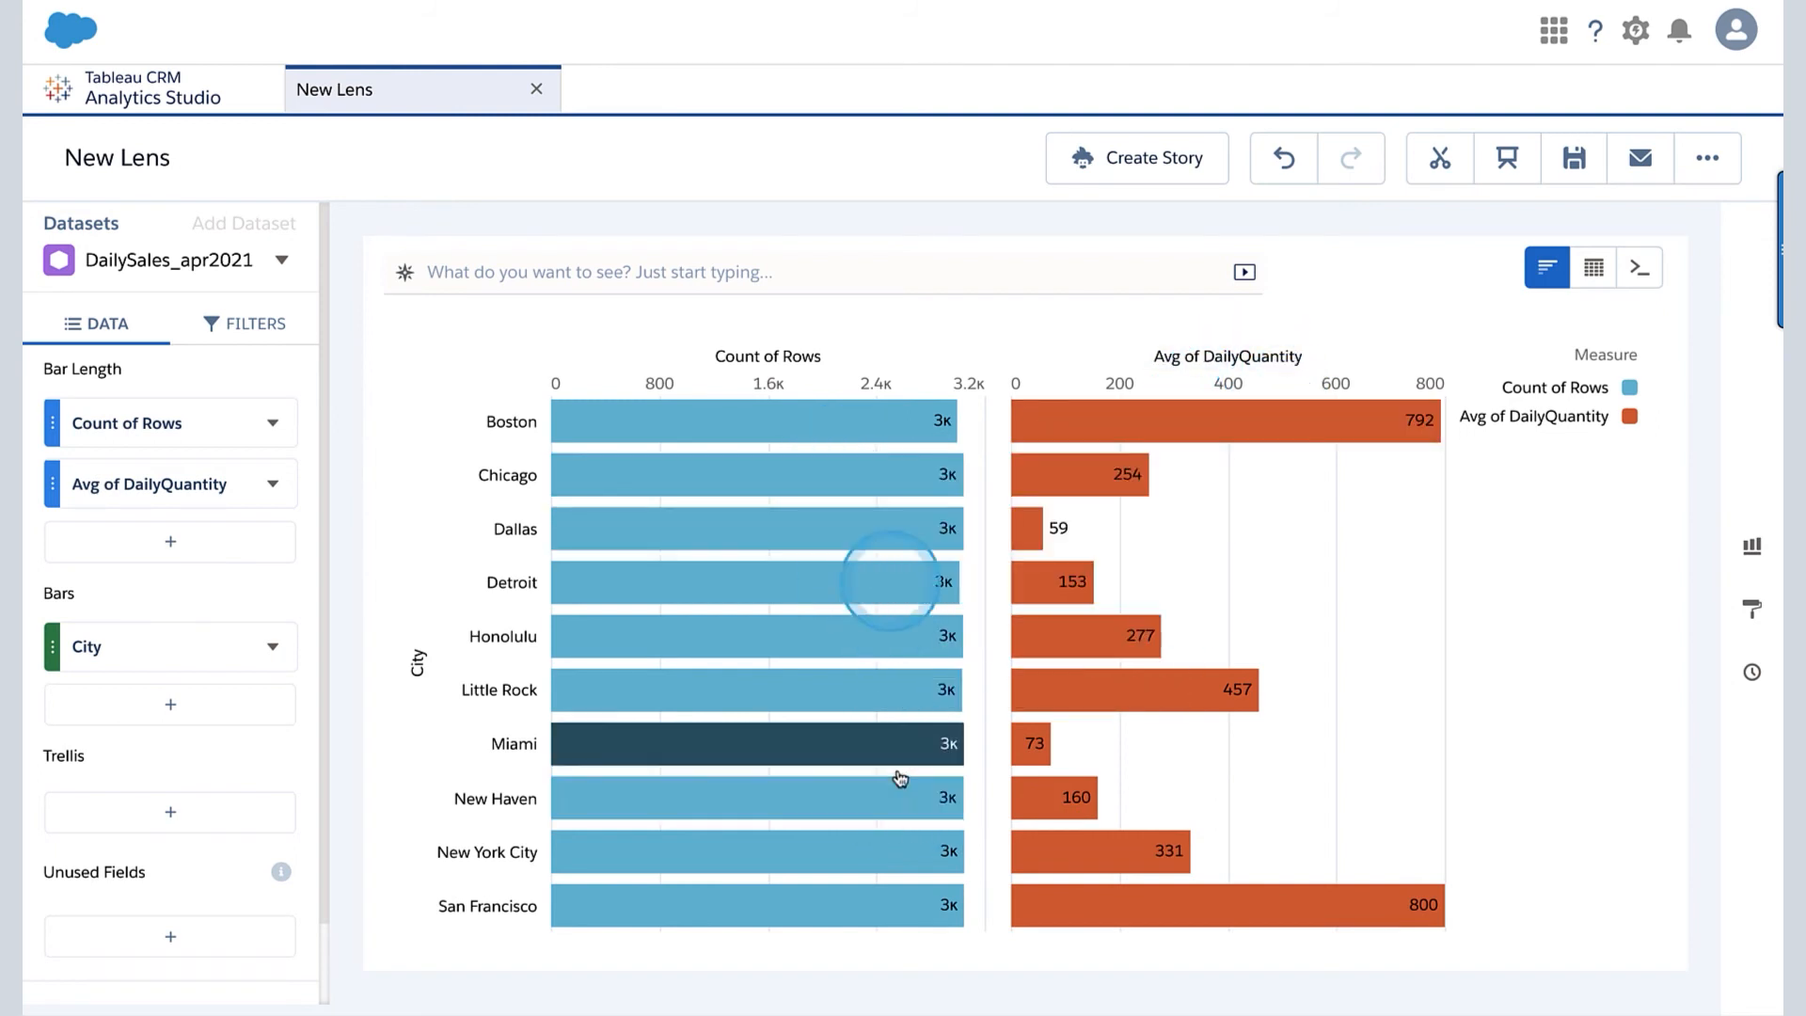
mouse_move(927, 504)
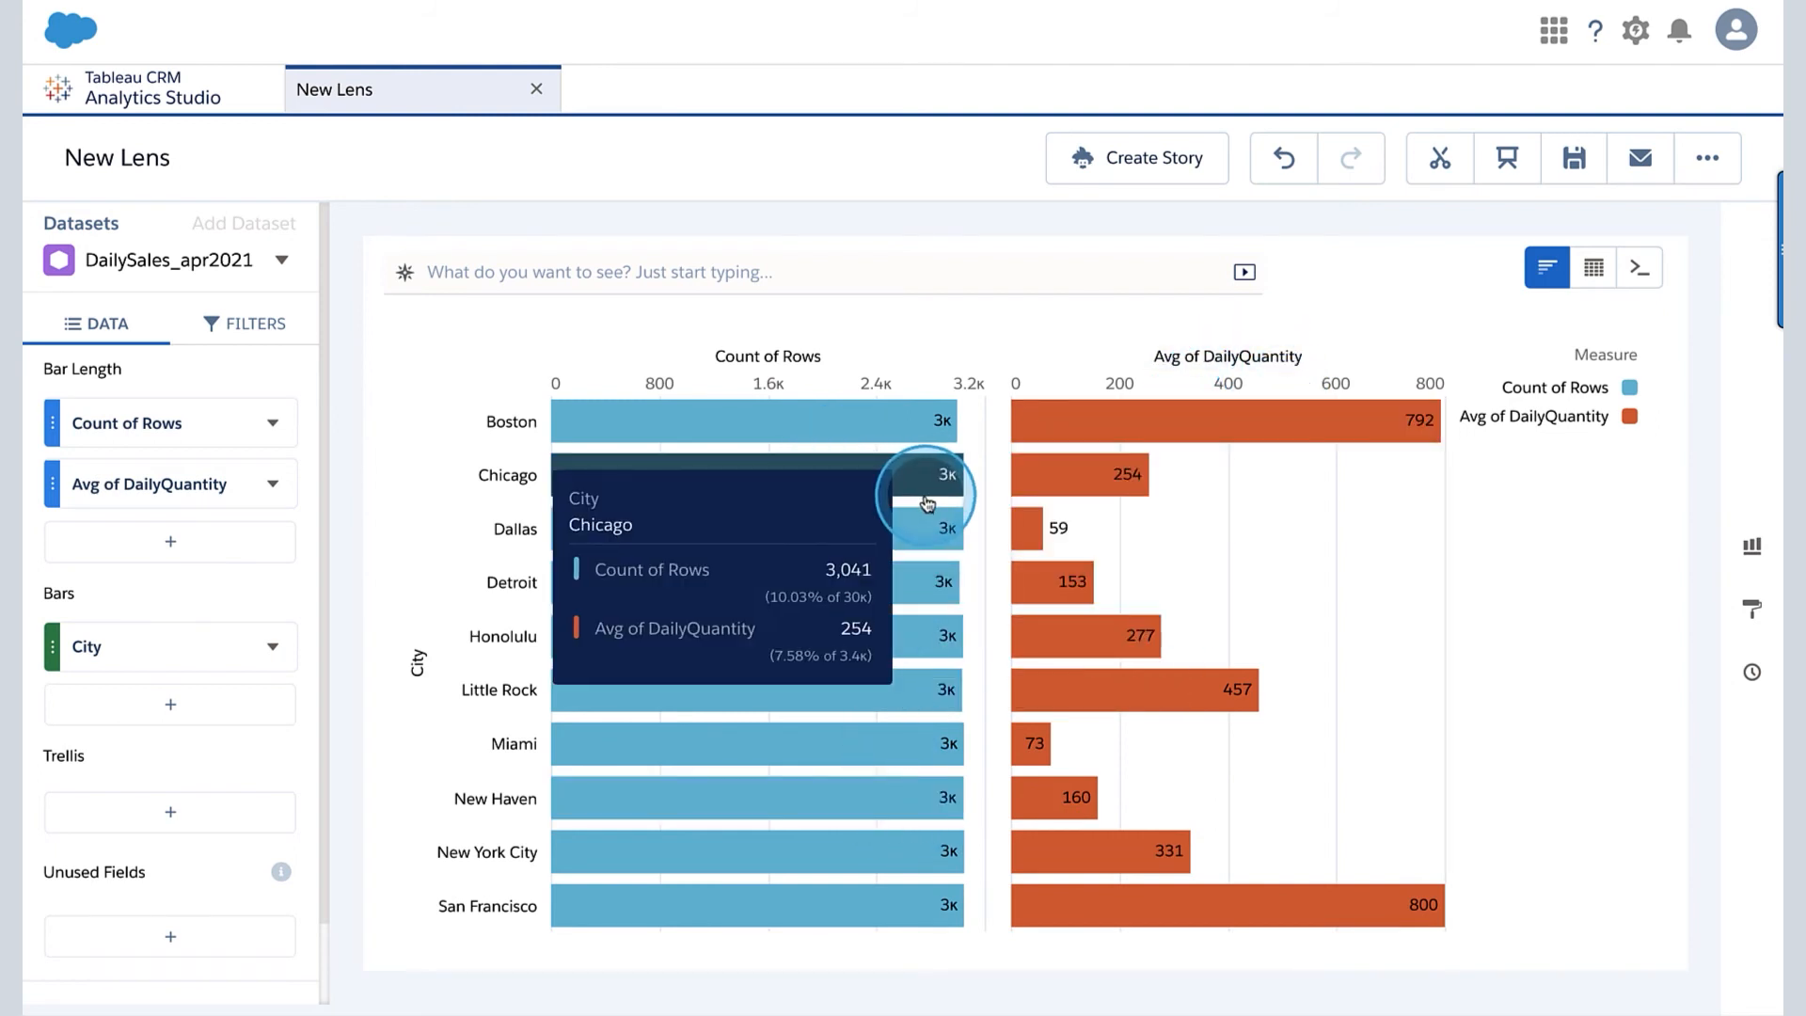
- Group the bars by Promotion and inspect the row count and average DailyQuantity of the Mail-in promotion
click(156, 654)
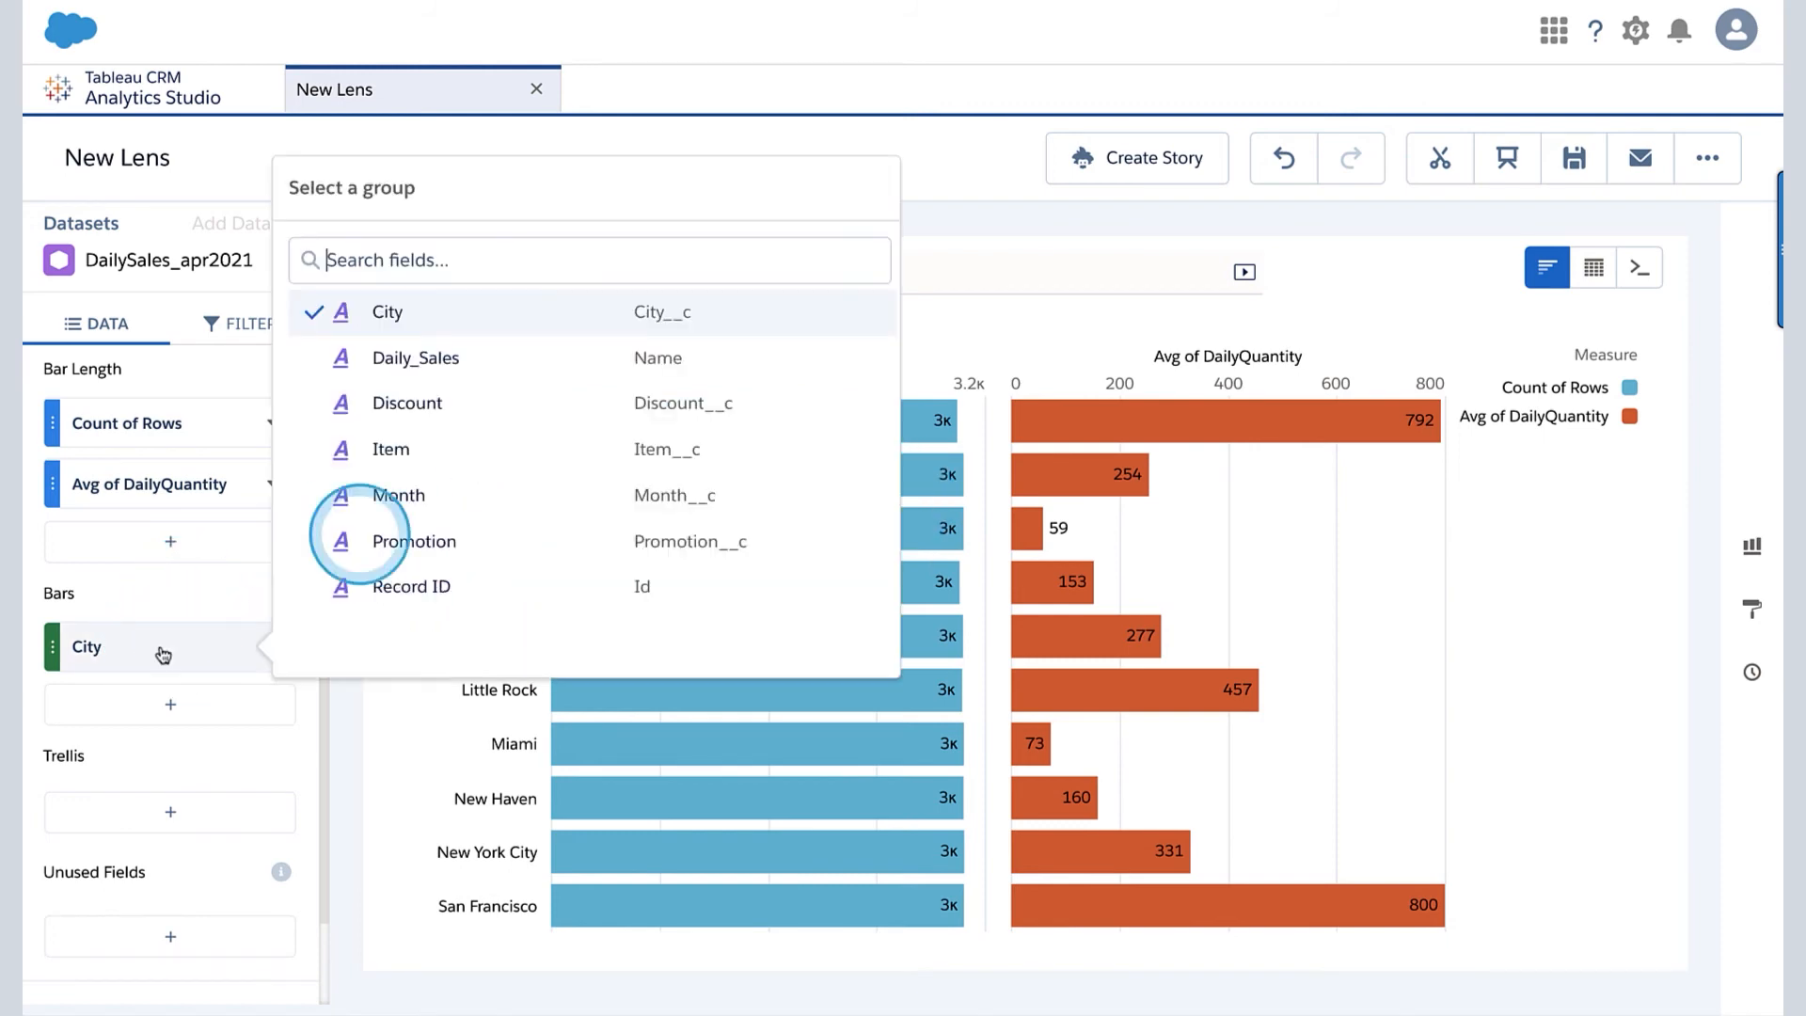
click(426, 544)
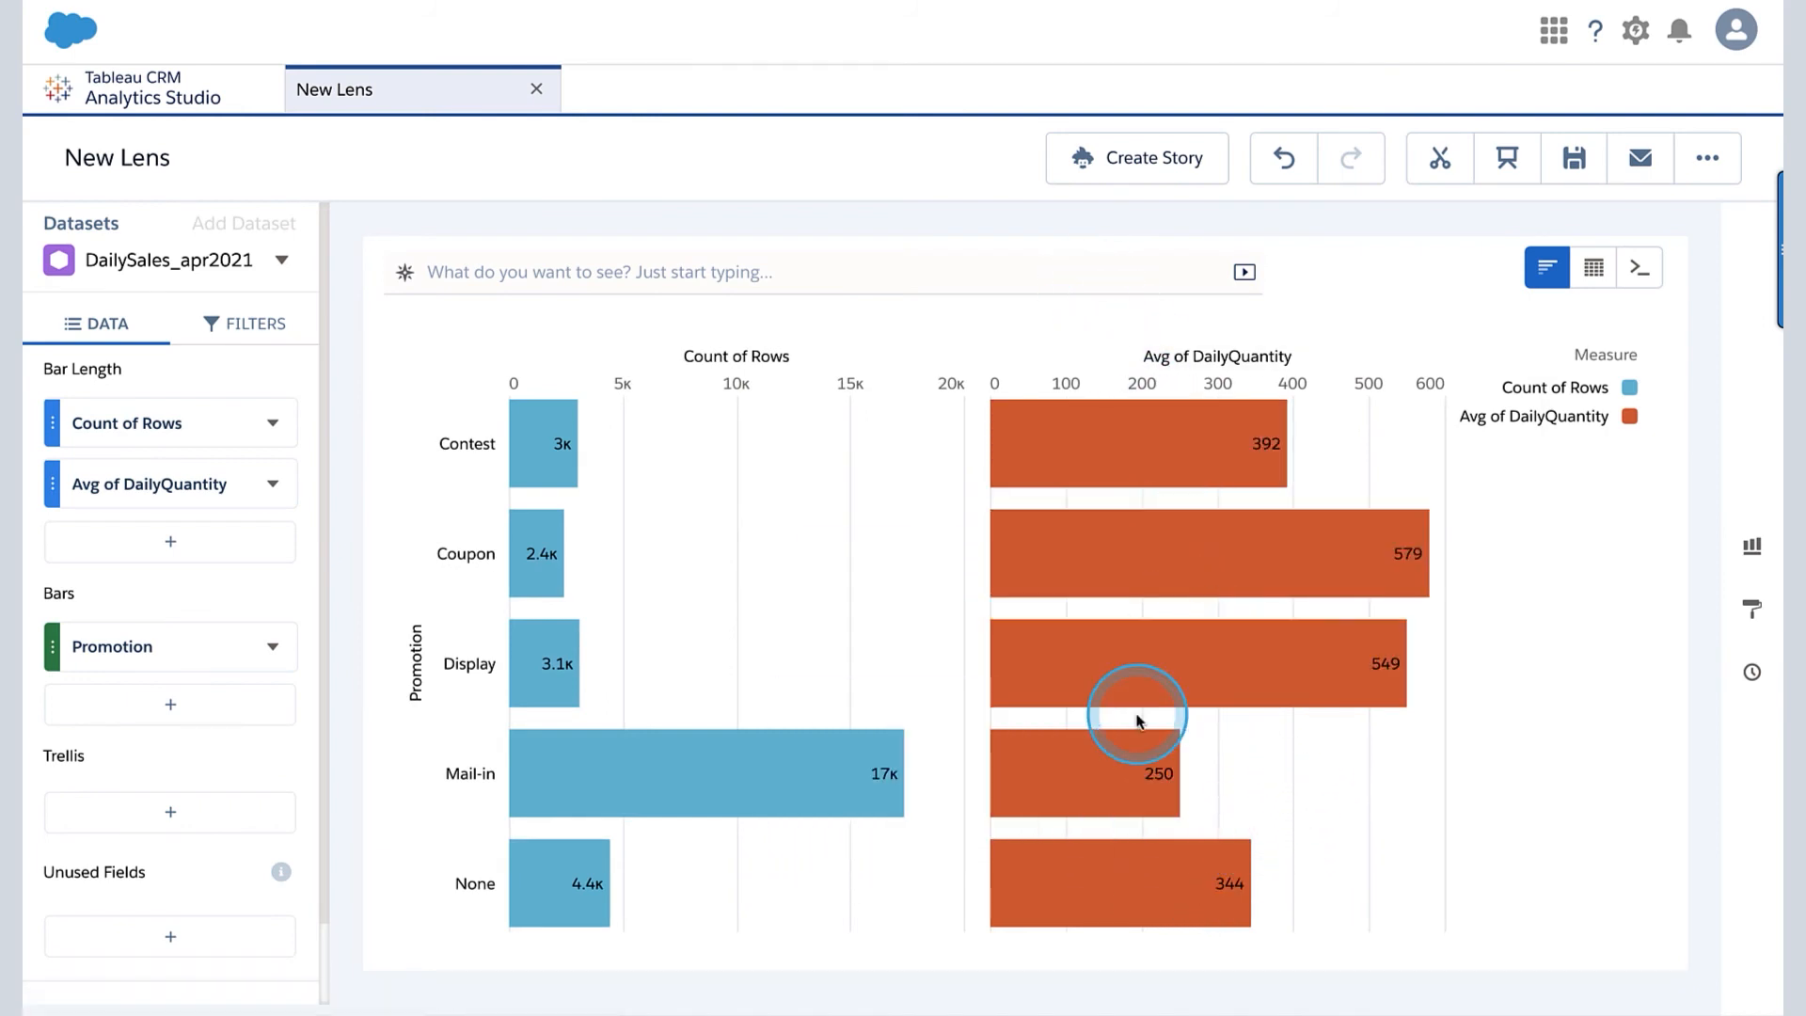
mouse_move(276, 647)
mouse_down()
mouse_move(486, 749)
mouse_move(476, 729)
mouse_move(502, 764)
mouse_up()
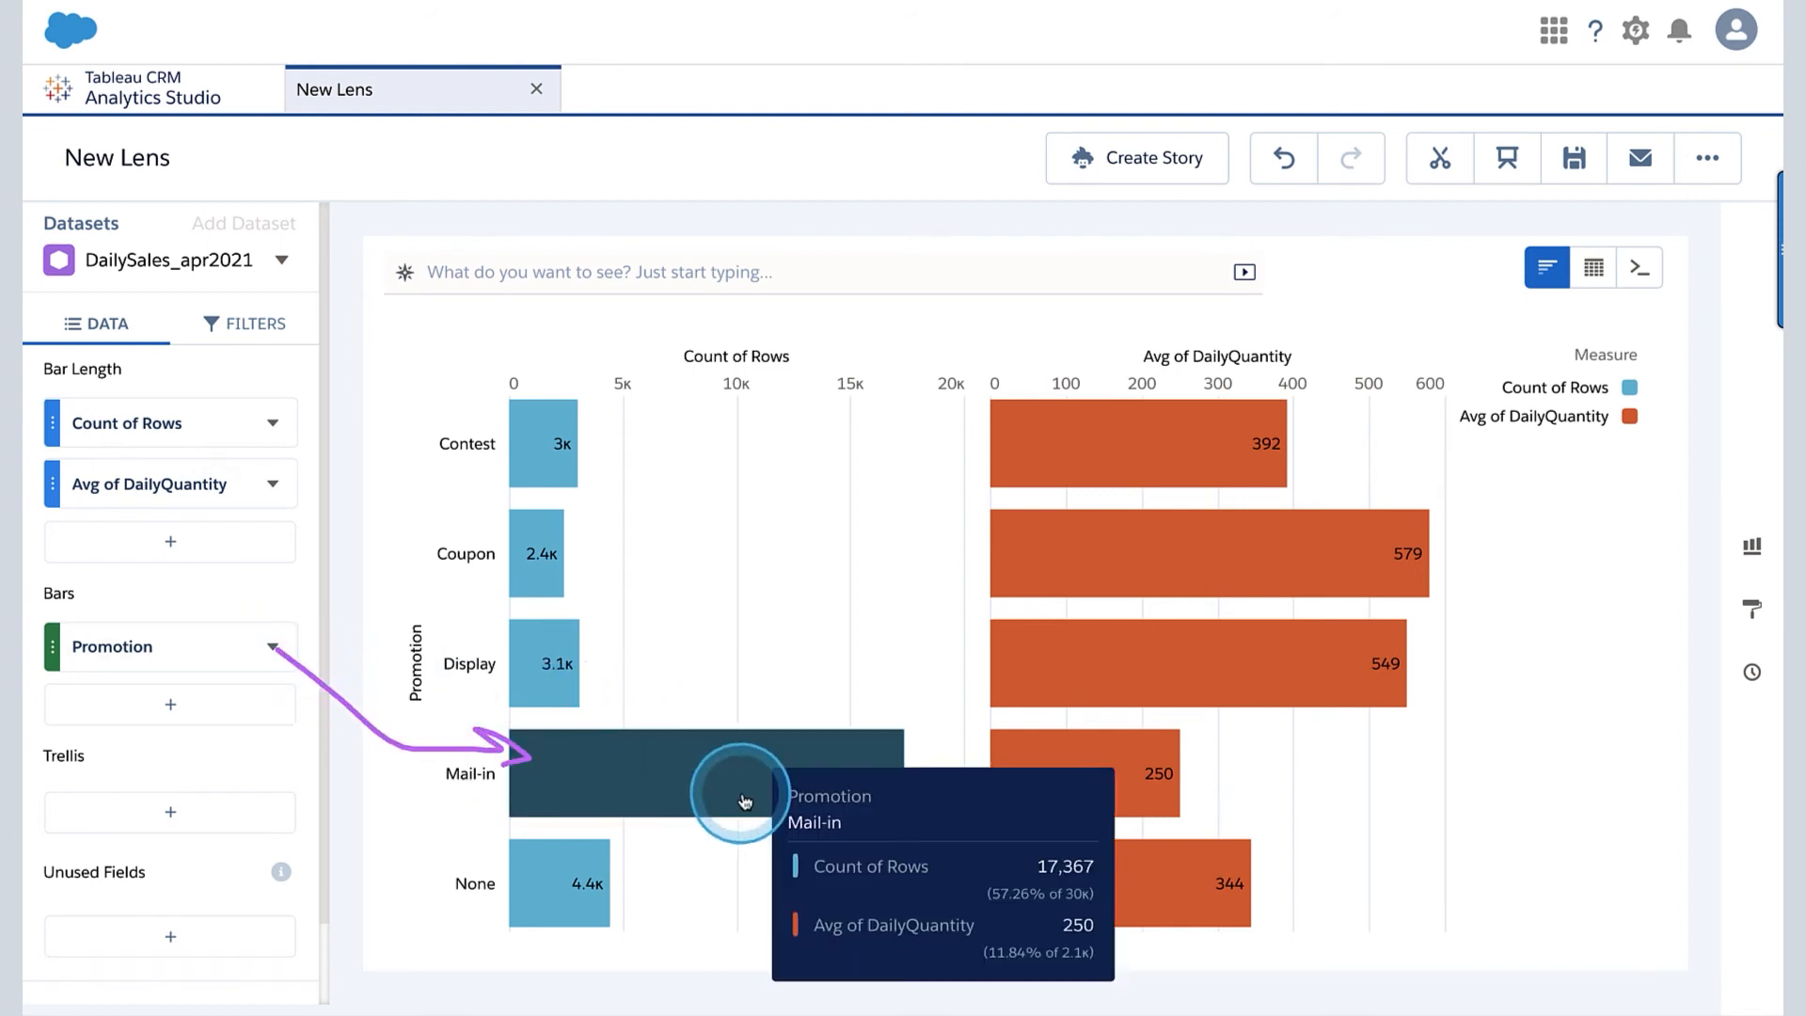
drag(663, 525, 688, 568)
drag(744, 495, 745, 499)
mouse_move(838, 766)
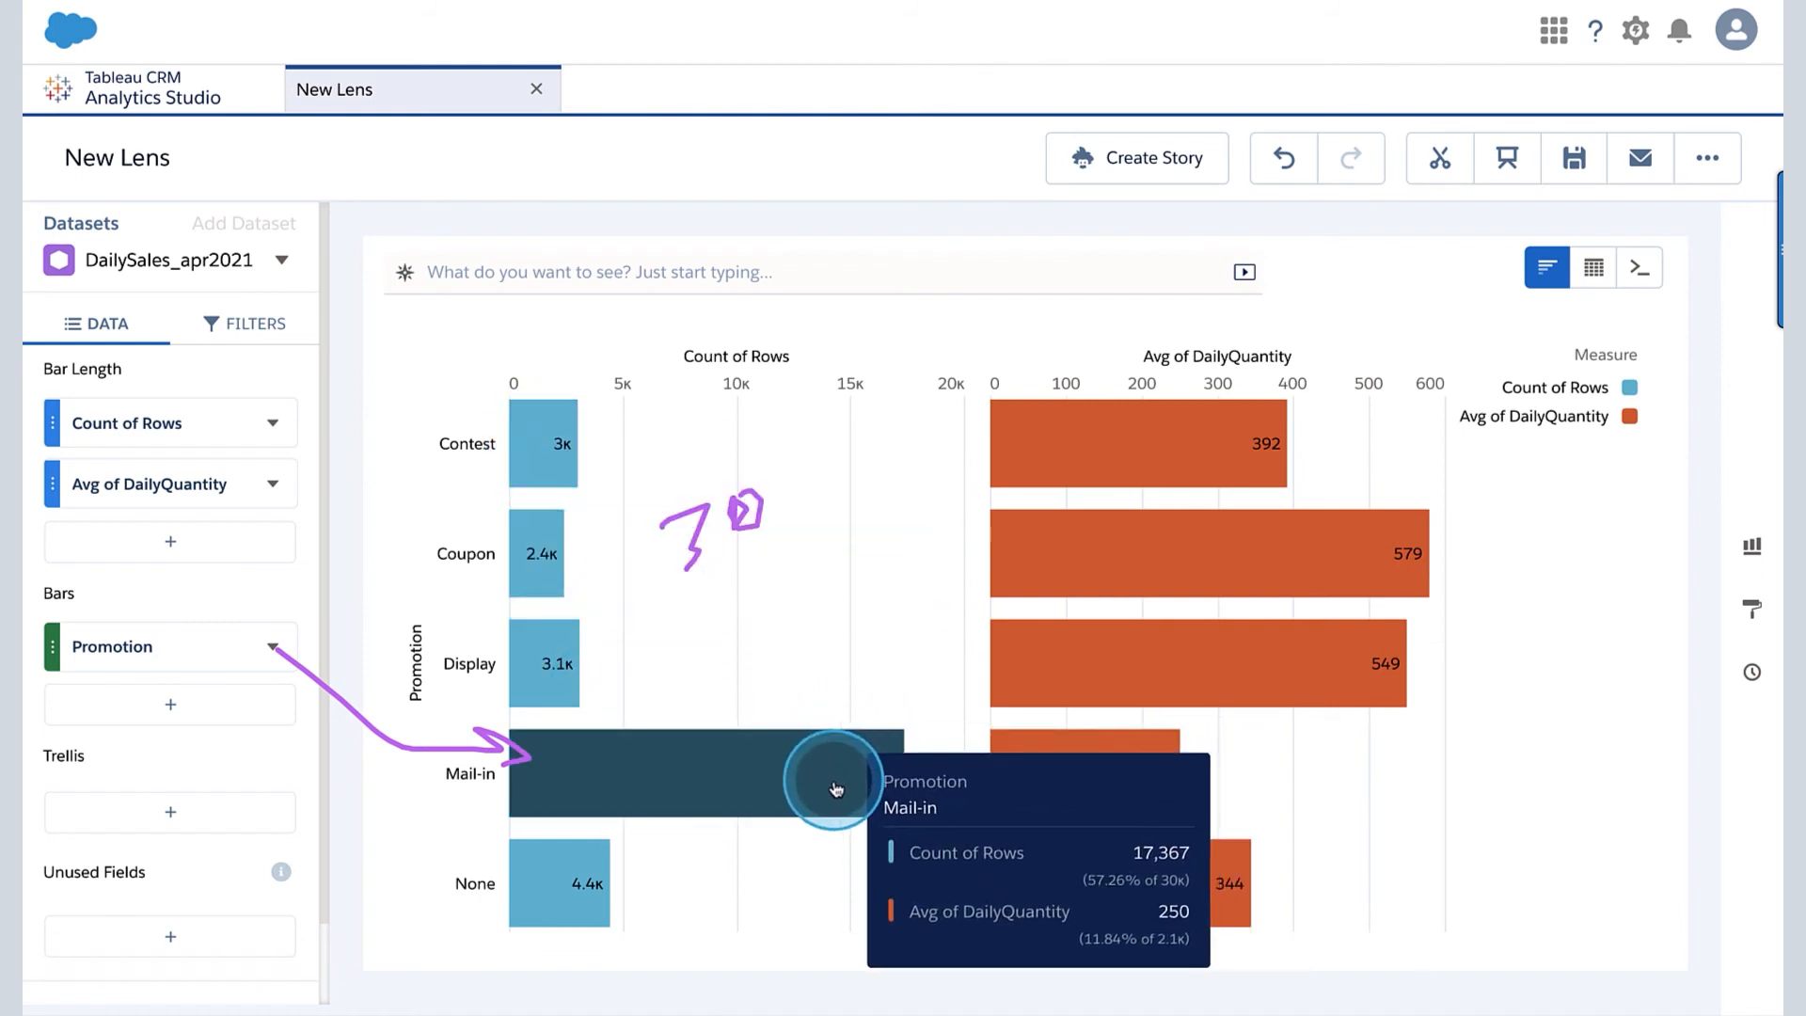
mouse_move(1139, 782)
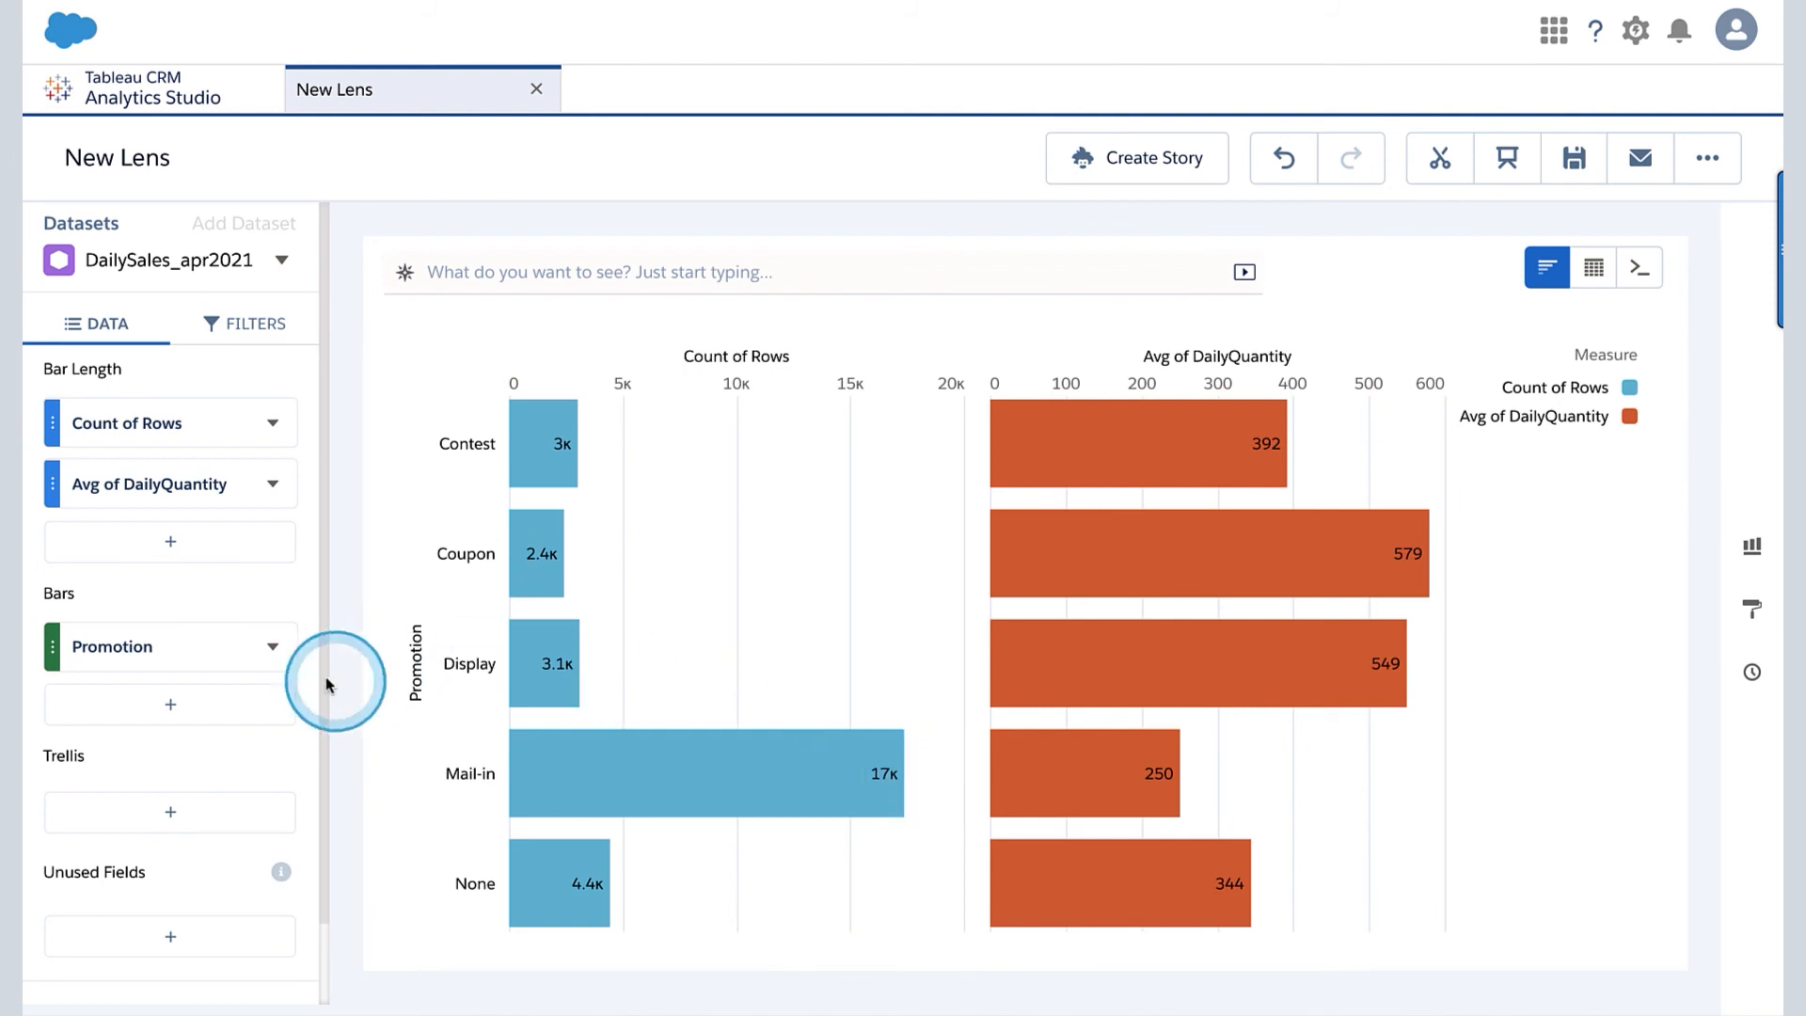
- Switch the bar grouping from Promotion to Month and compare the average DailyQuantity of the last months of the year
click(210, 645)
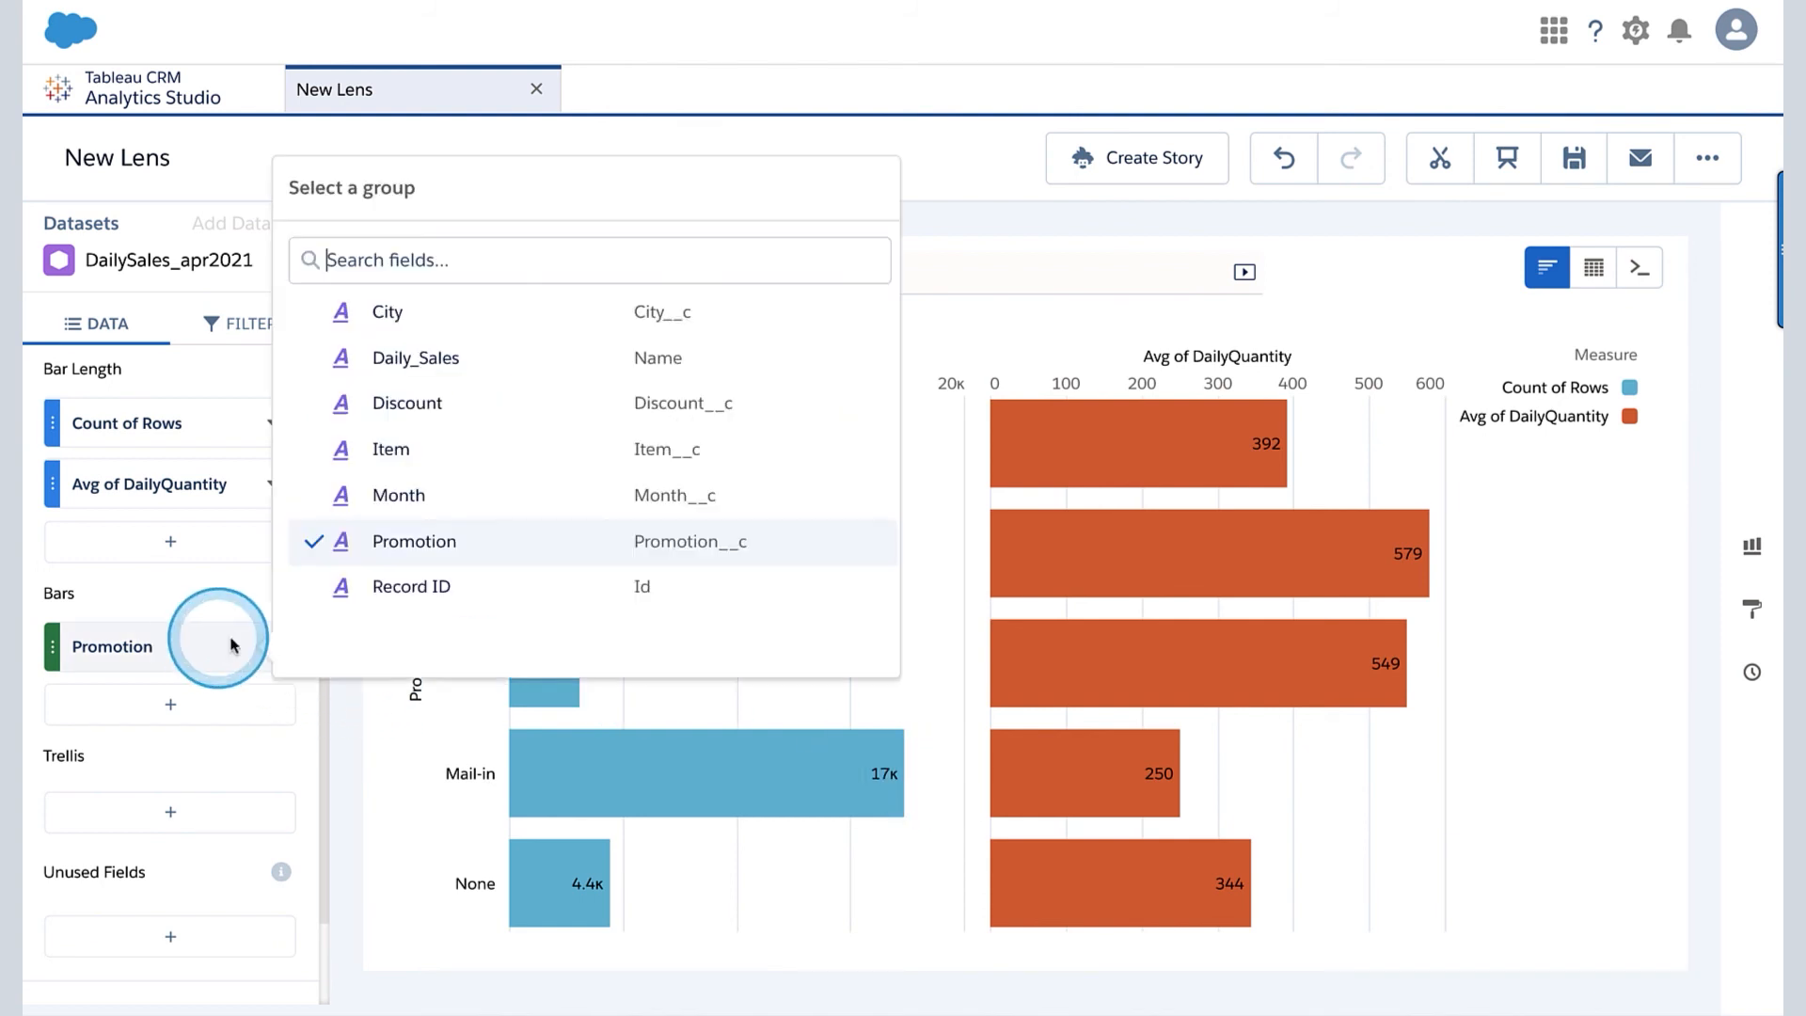
click(411, 496)
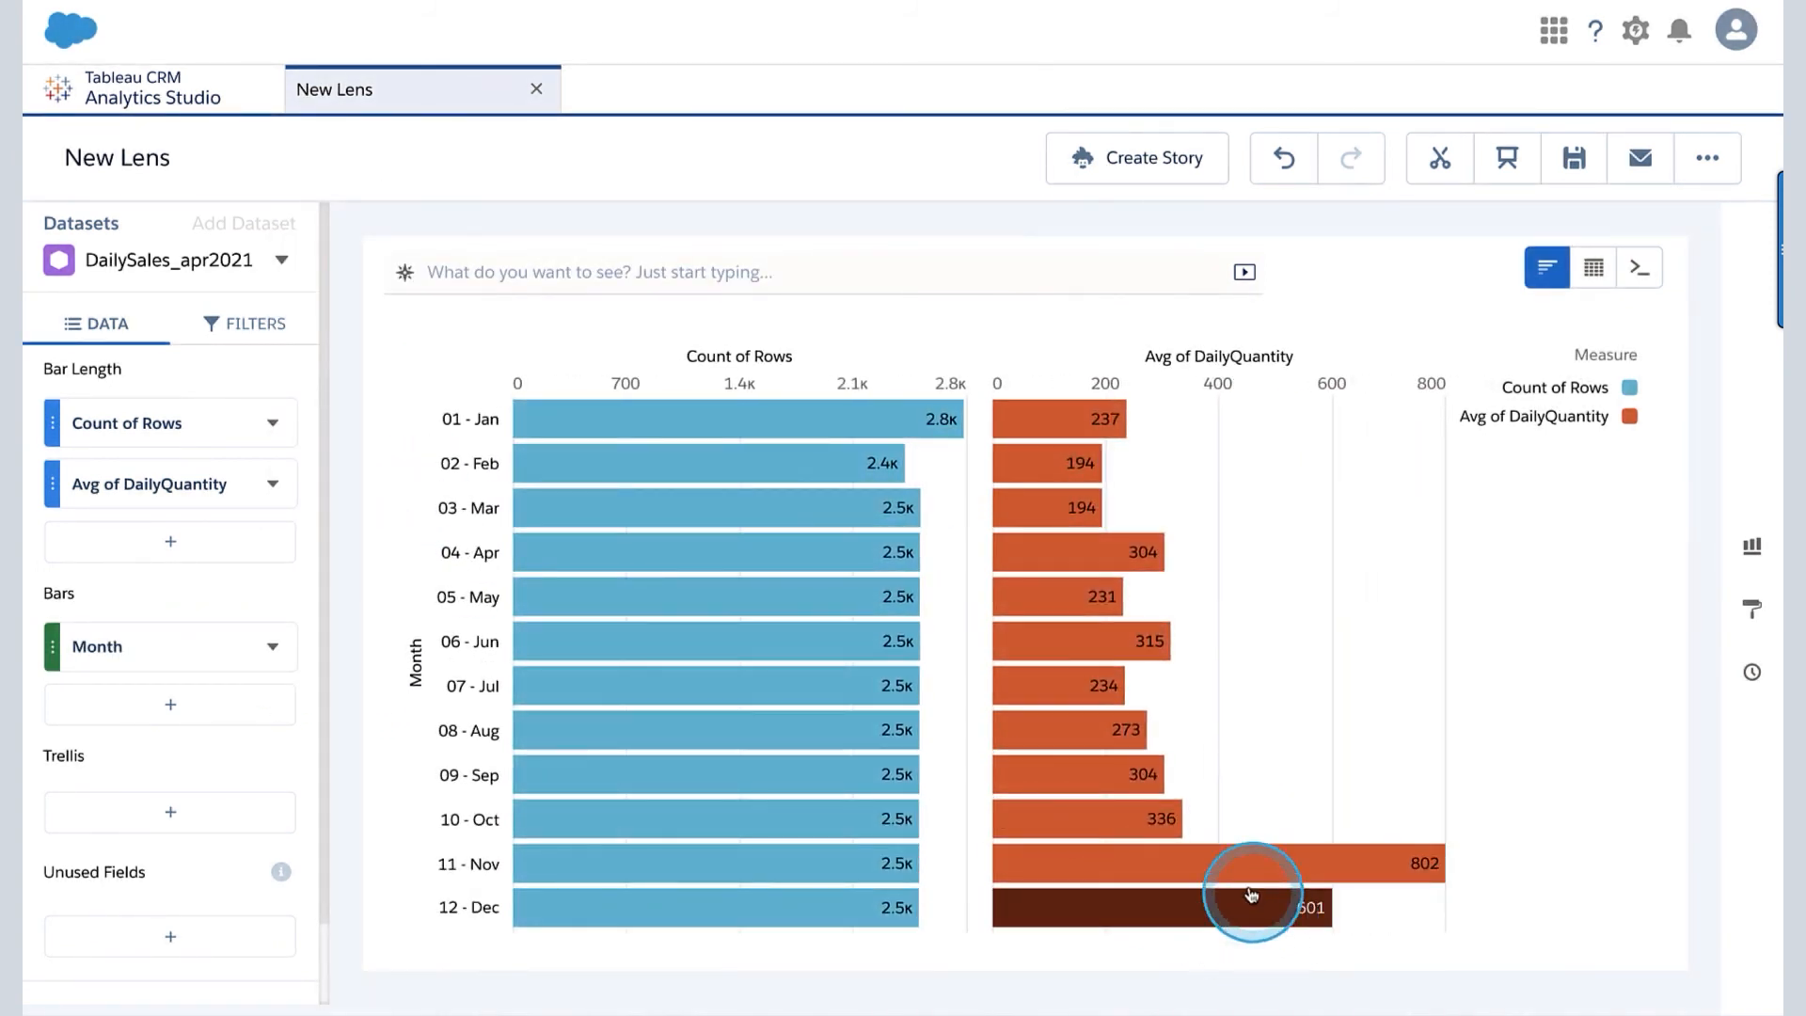
mouse_move(1245, 881)
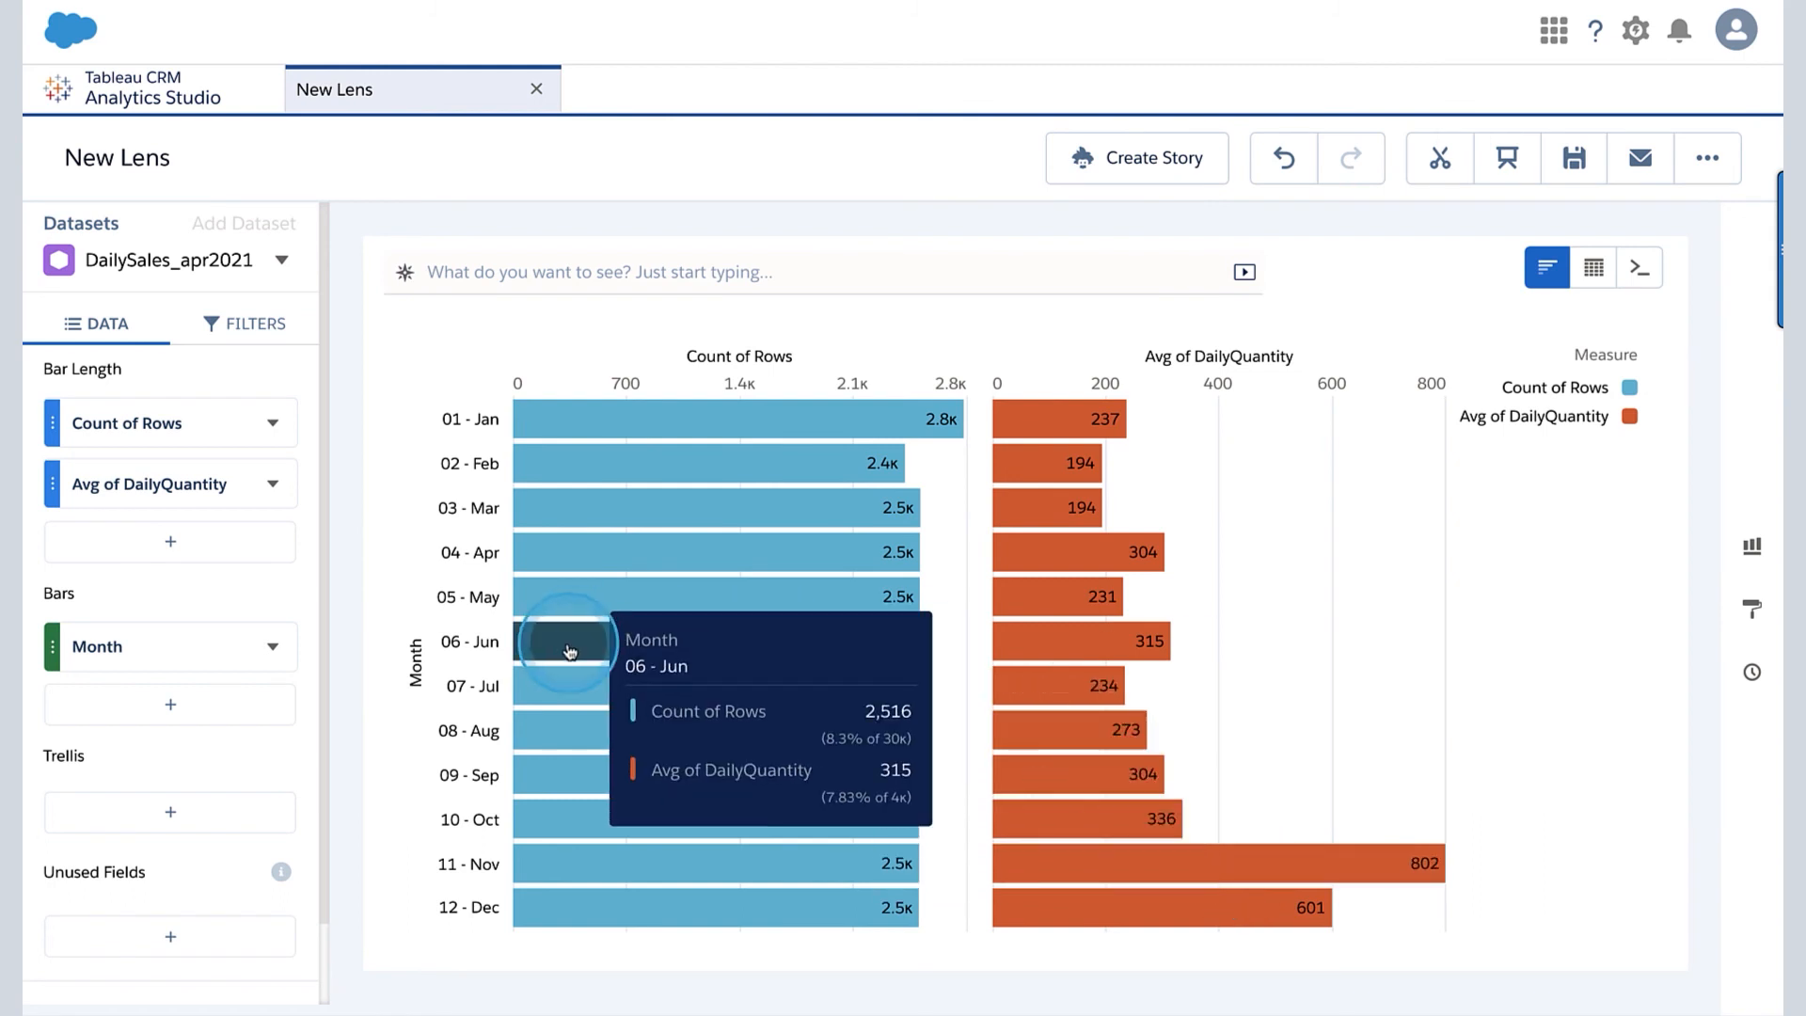
- Group the lens's bars by City again and check San Francisco's average DailyQuantity
click(105, 656)
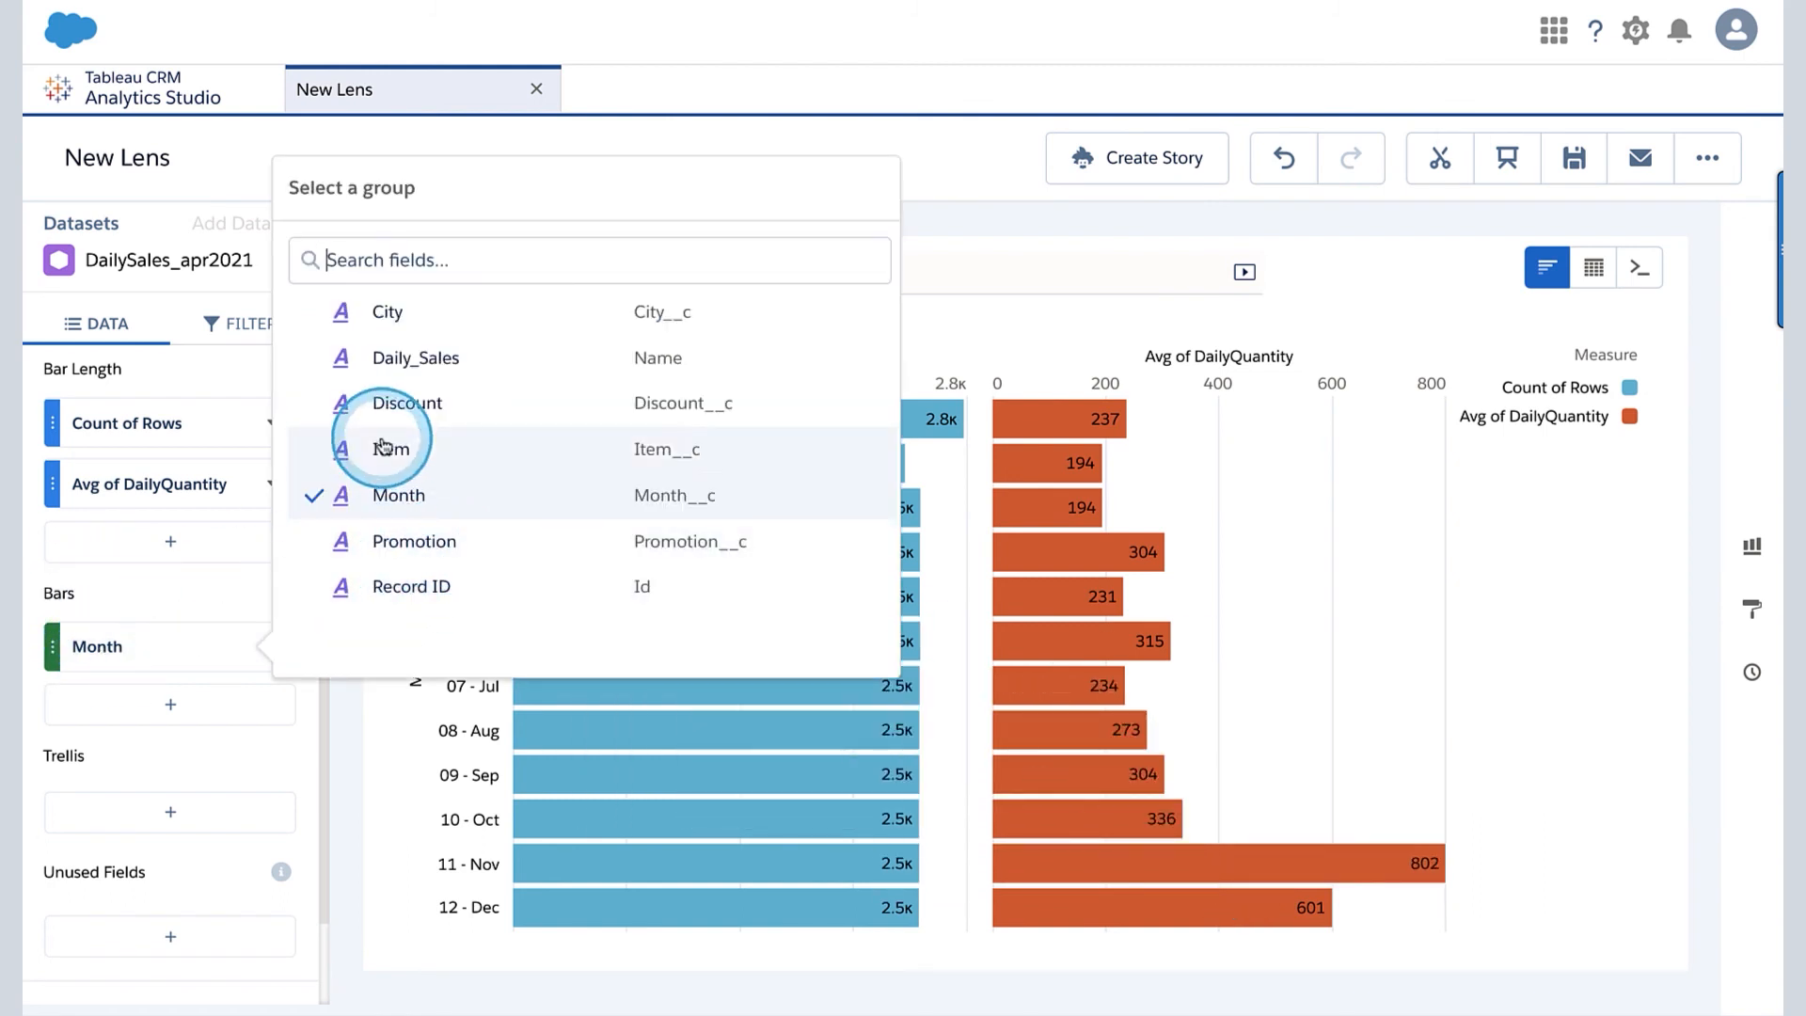
click(392, 337)
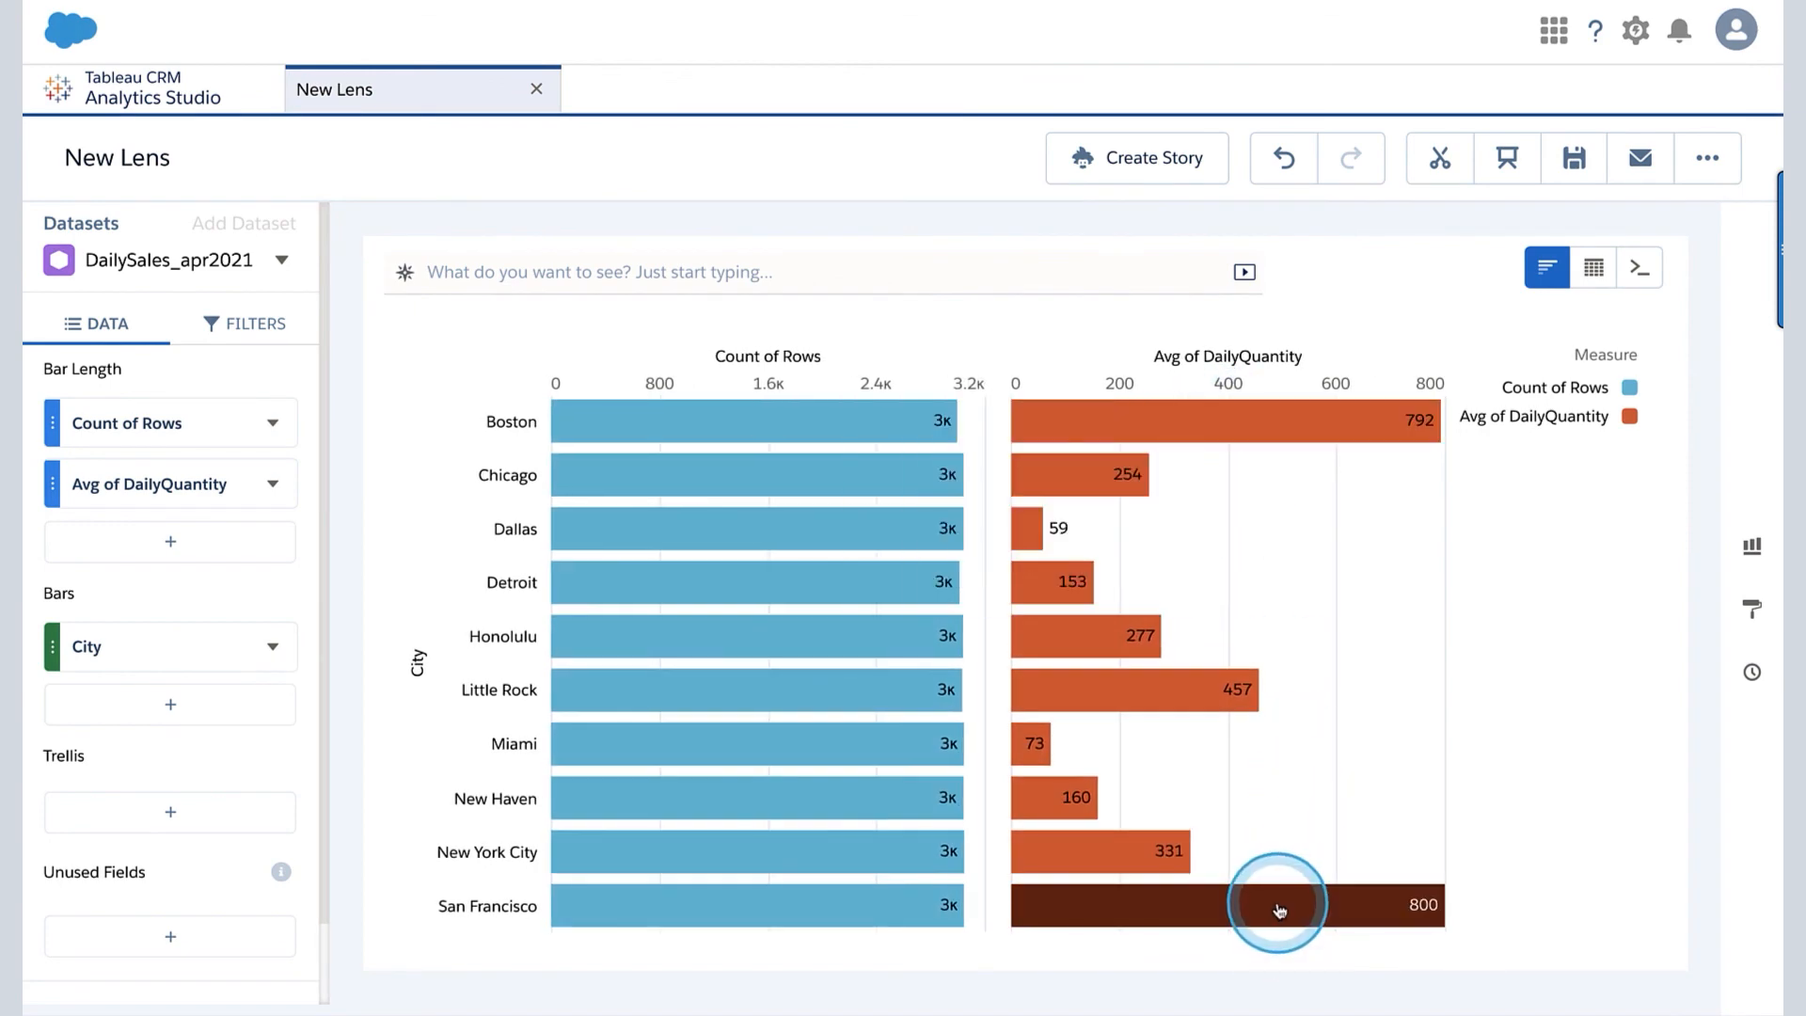
mouse_move(1285, 920)
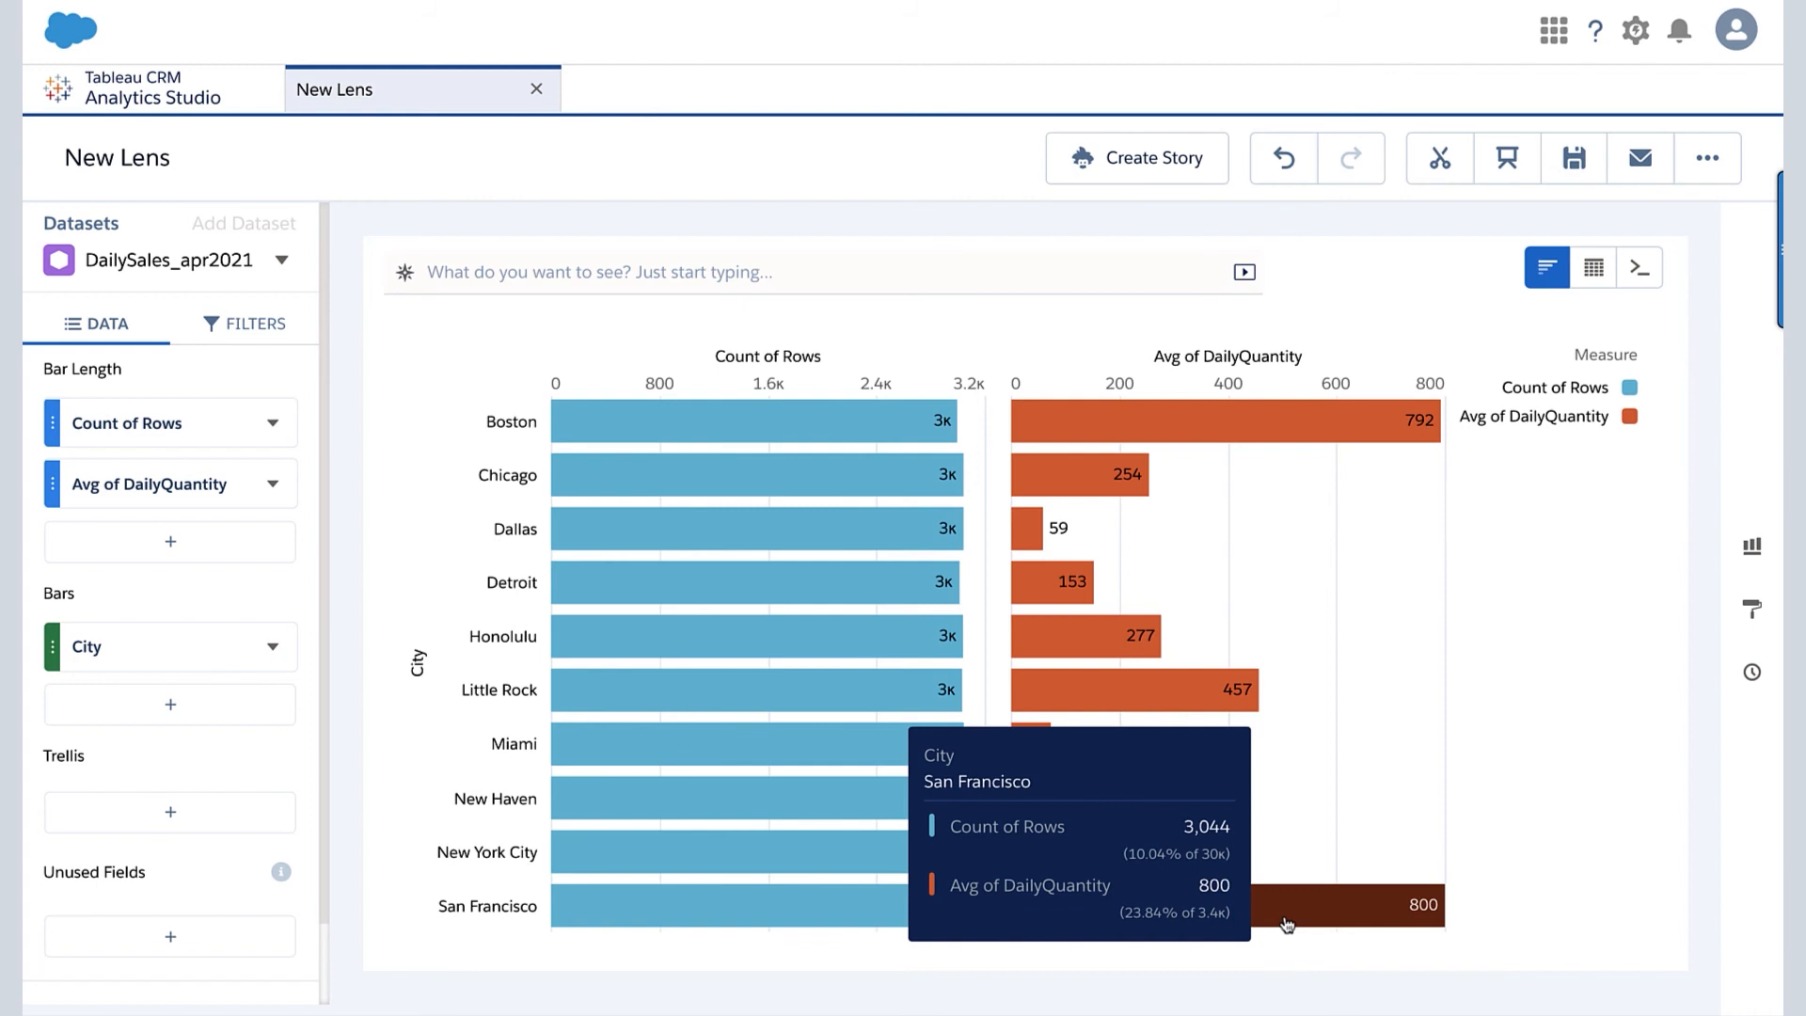
mouse_move(860, 593)
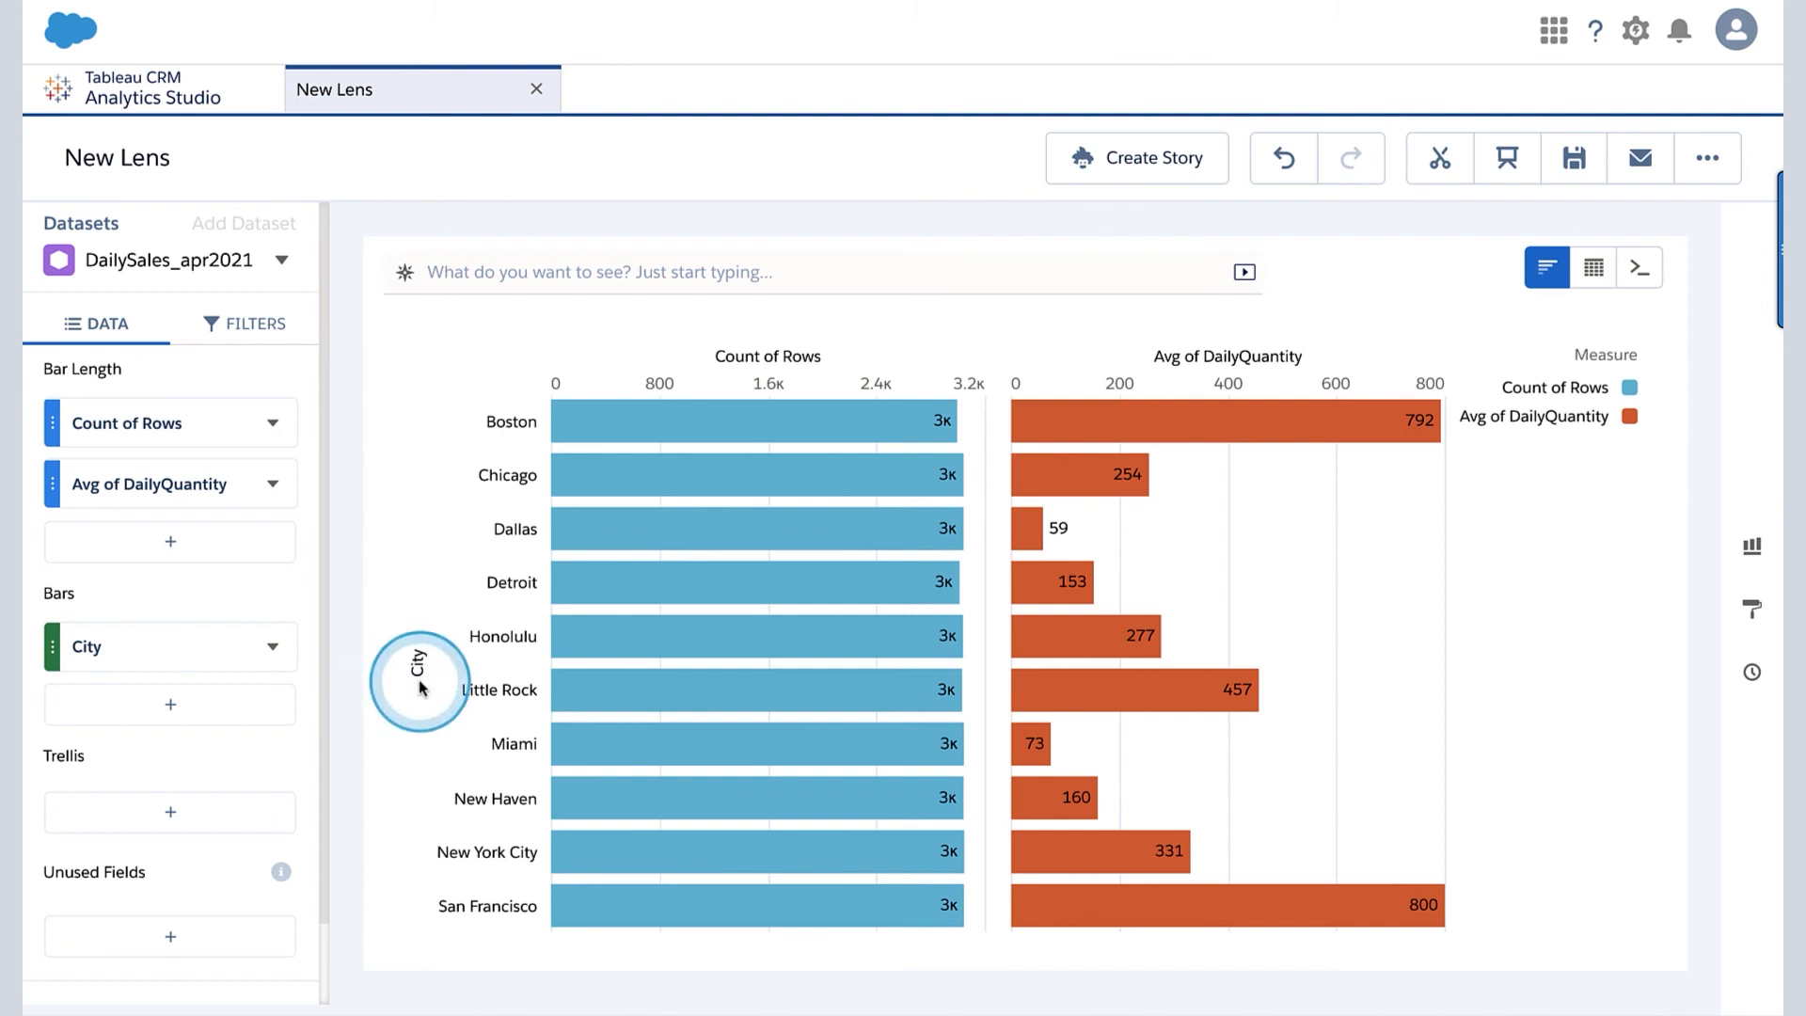
mouse_move(789, 649)
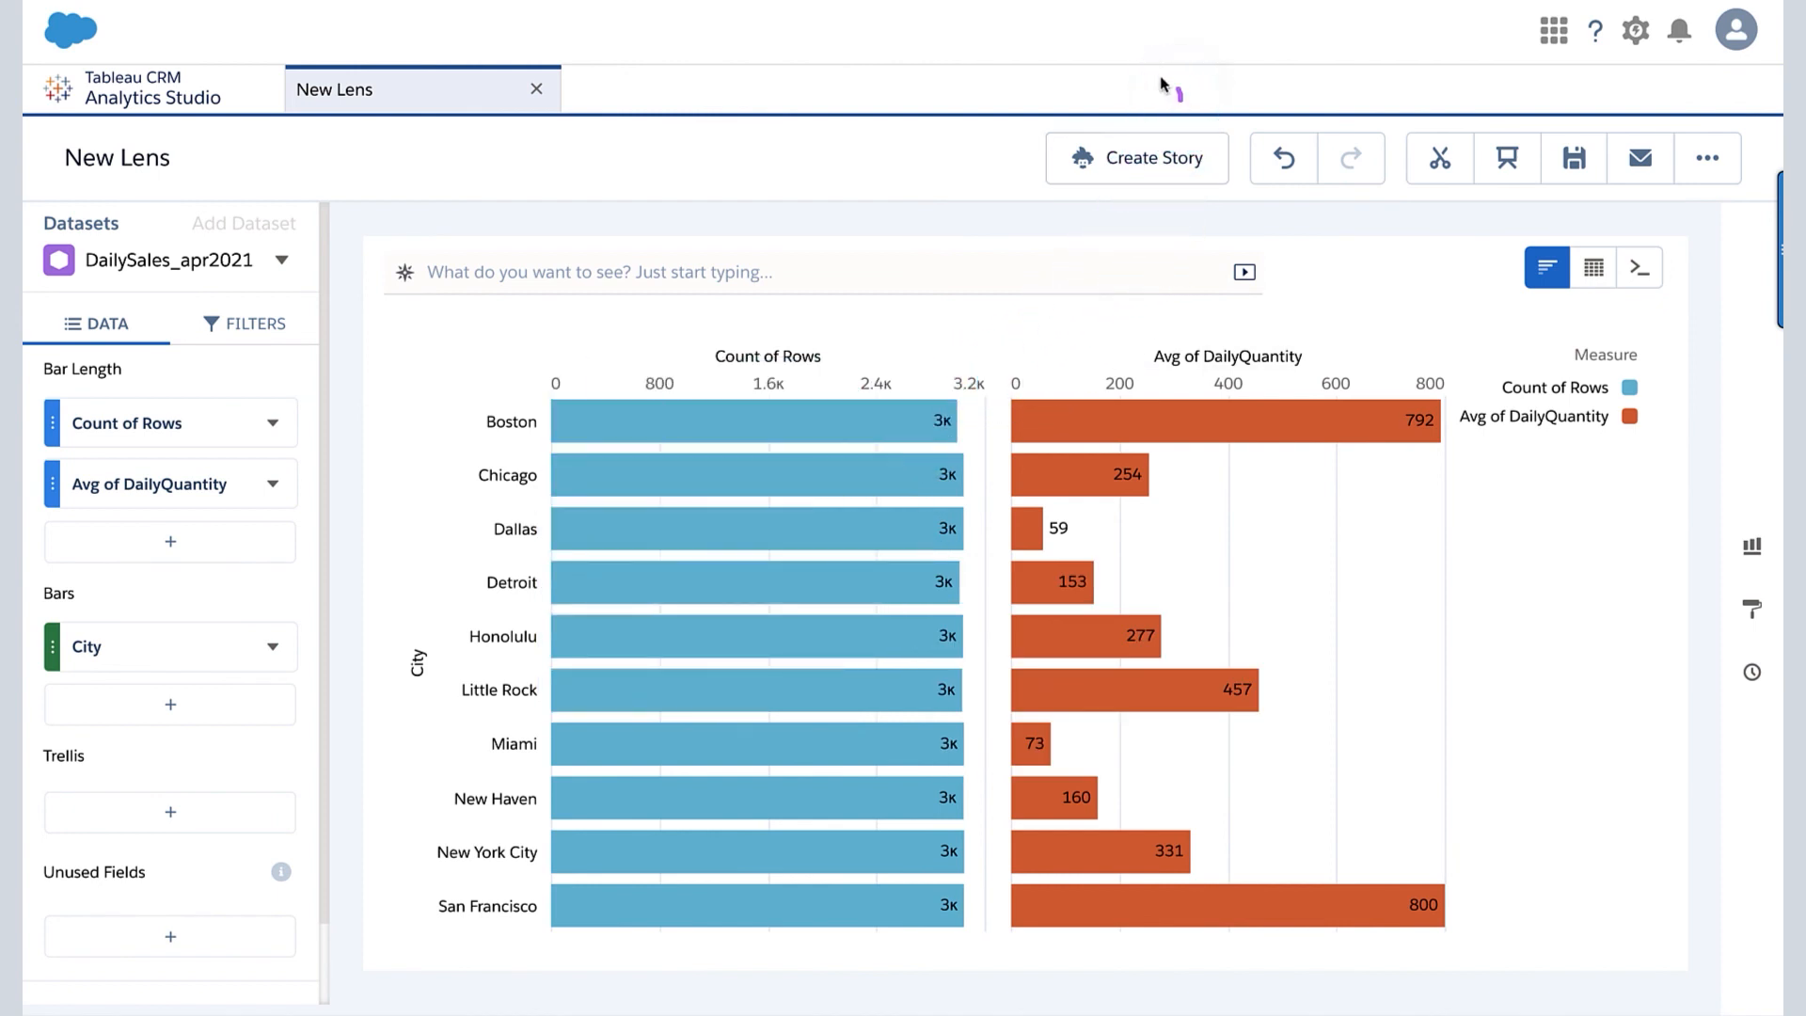
- Start an Einstein Discovery story from the lens and mark the DailyQuantity goal as a whole number greater than or equal to 0
click(1146, 174)
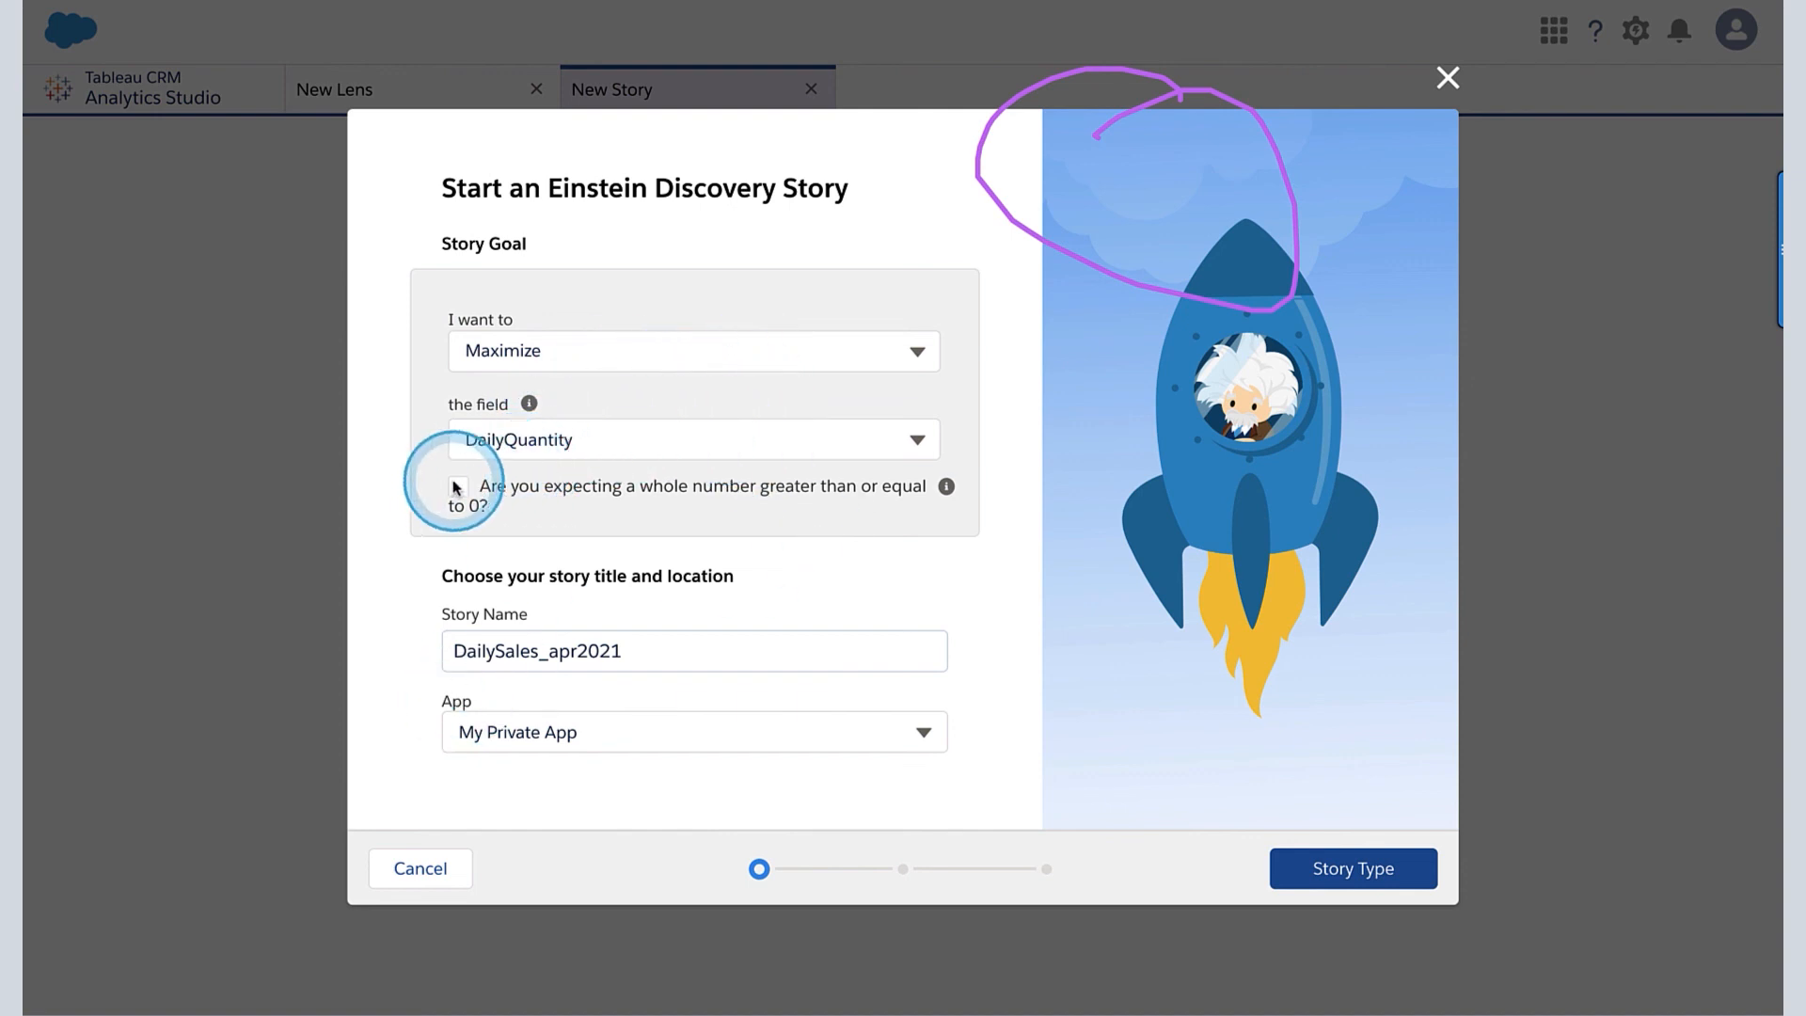
mouse_move(465, 471)
mouse_down()
mouse_move(443, 553)
mouse_move(471, 482)
mouse_up()
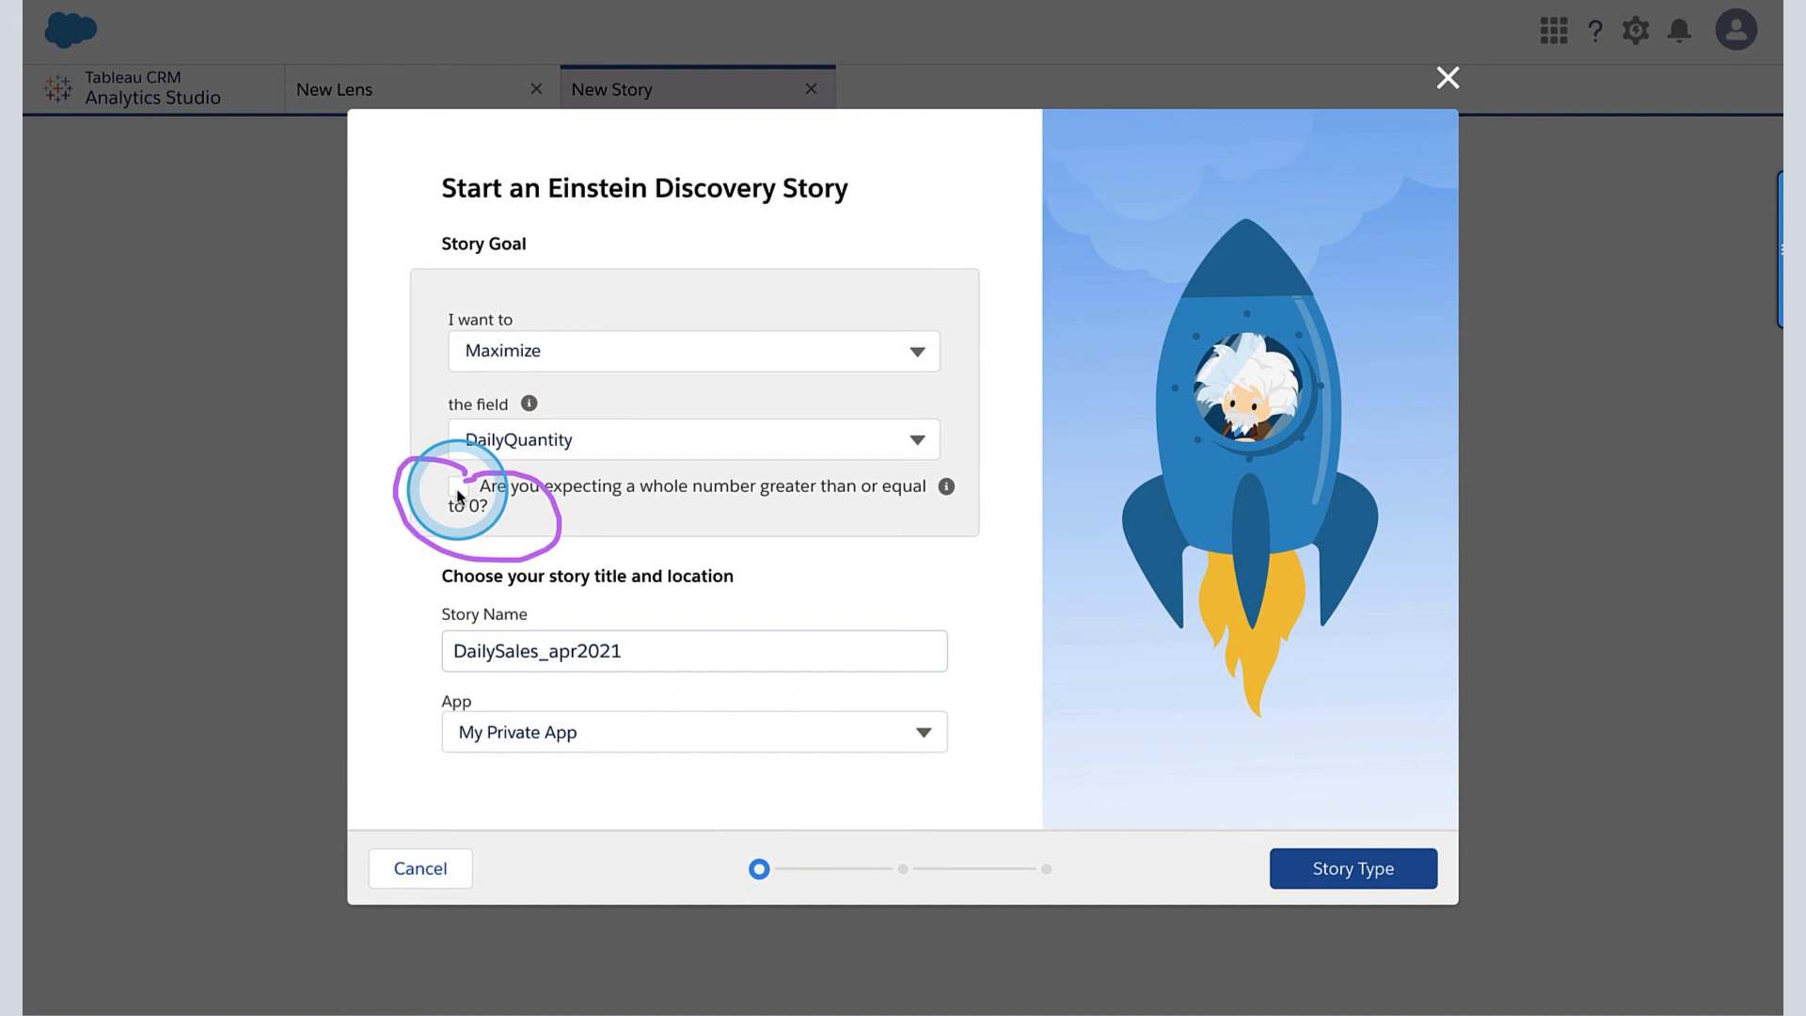
click(458, 488)
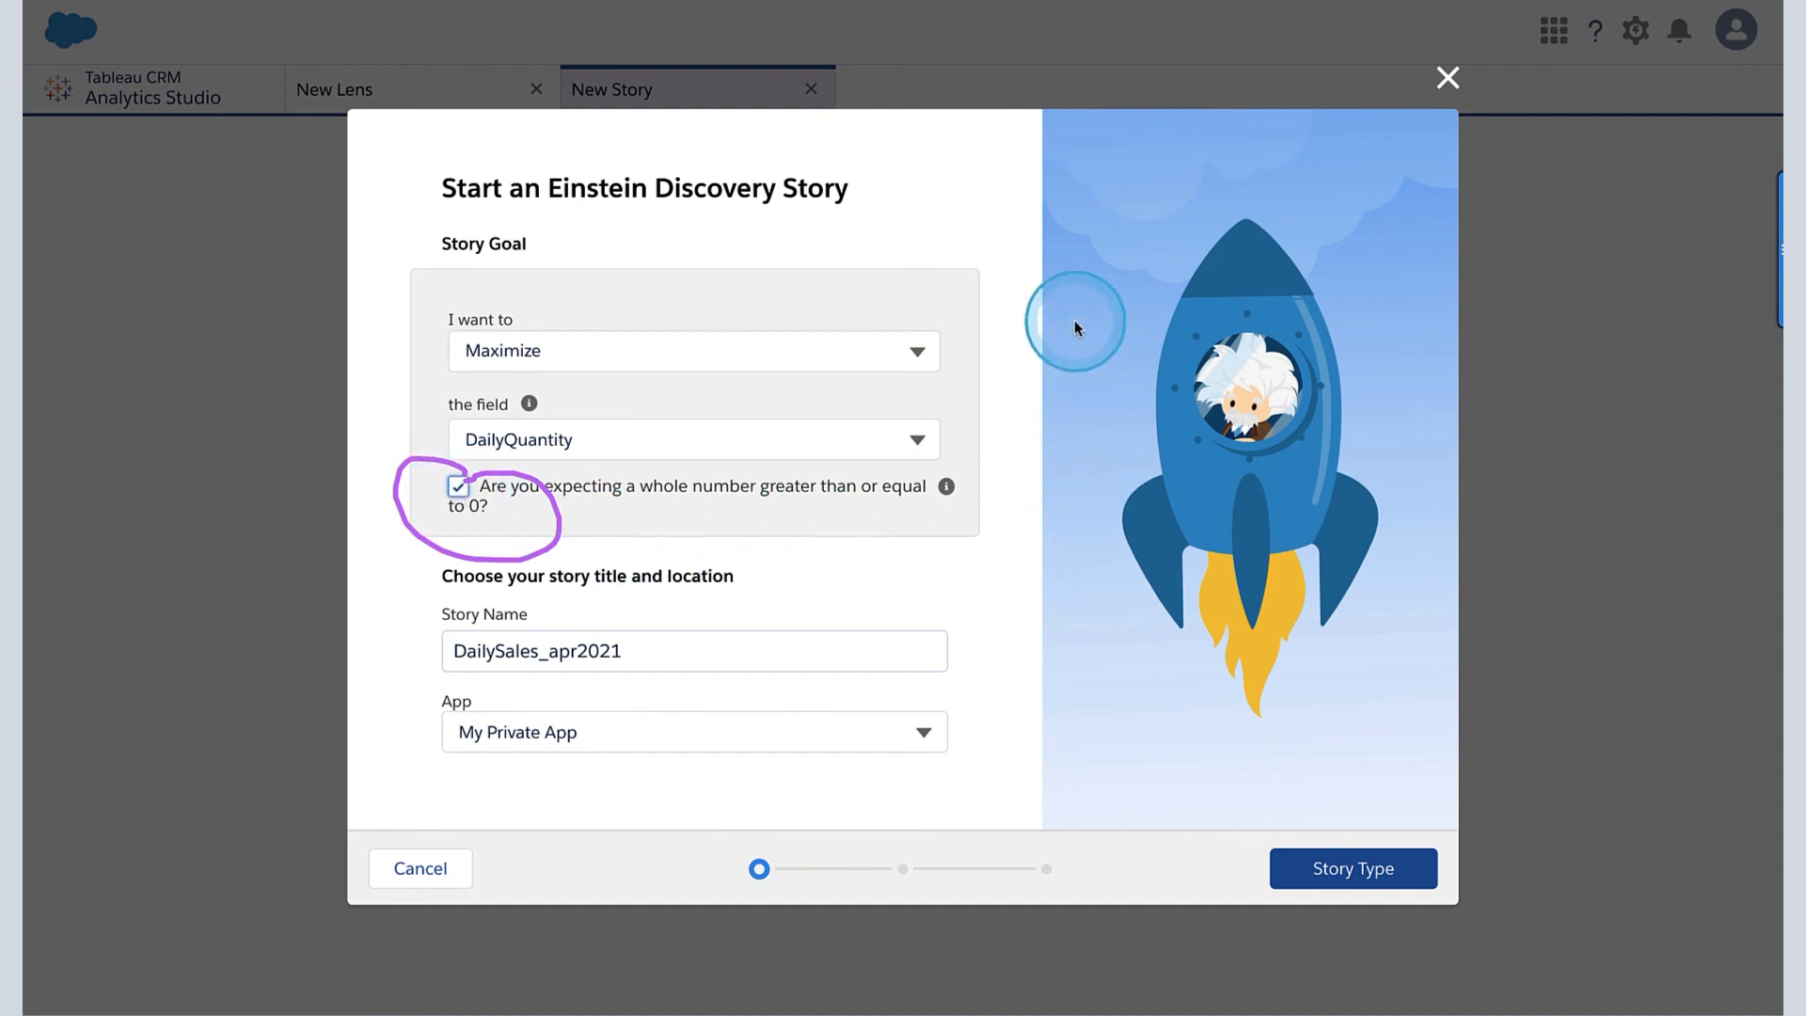
drag(1075, 455, 1648, 645)
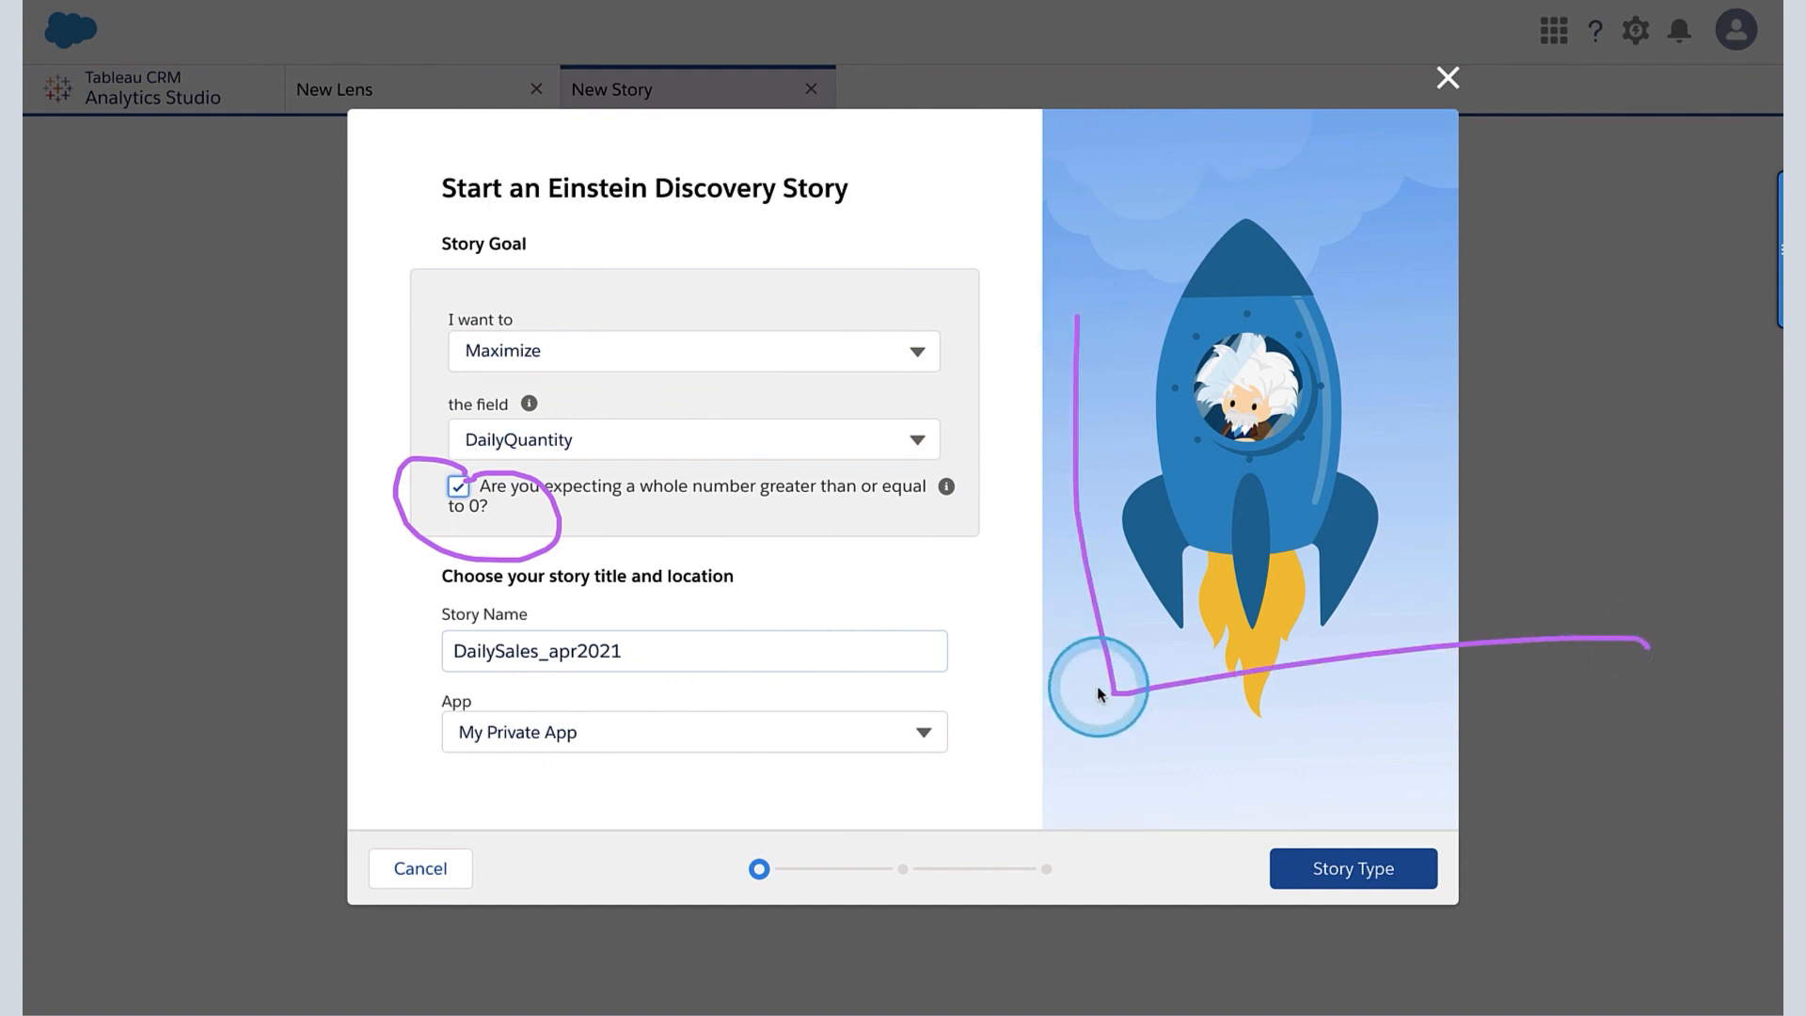
mouse_move(1114, 670)
mouse_down()
mouse_move(1257, 506)
mouse_move(1425, 402)
mouse_up()
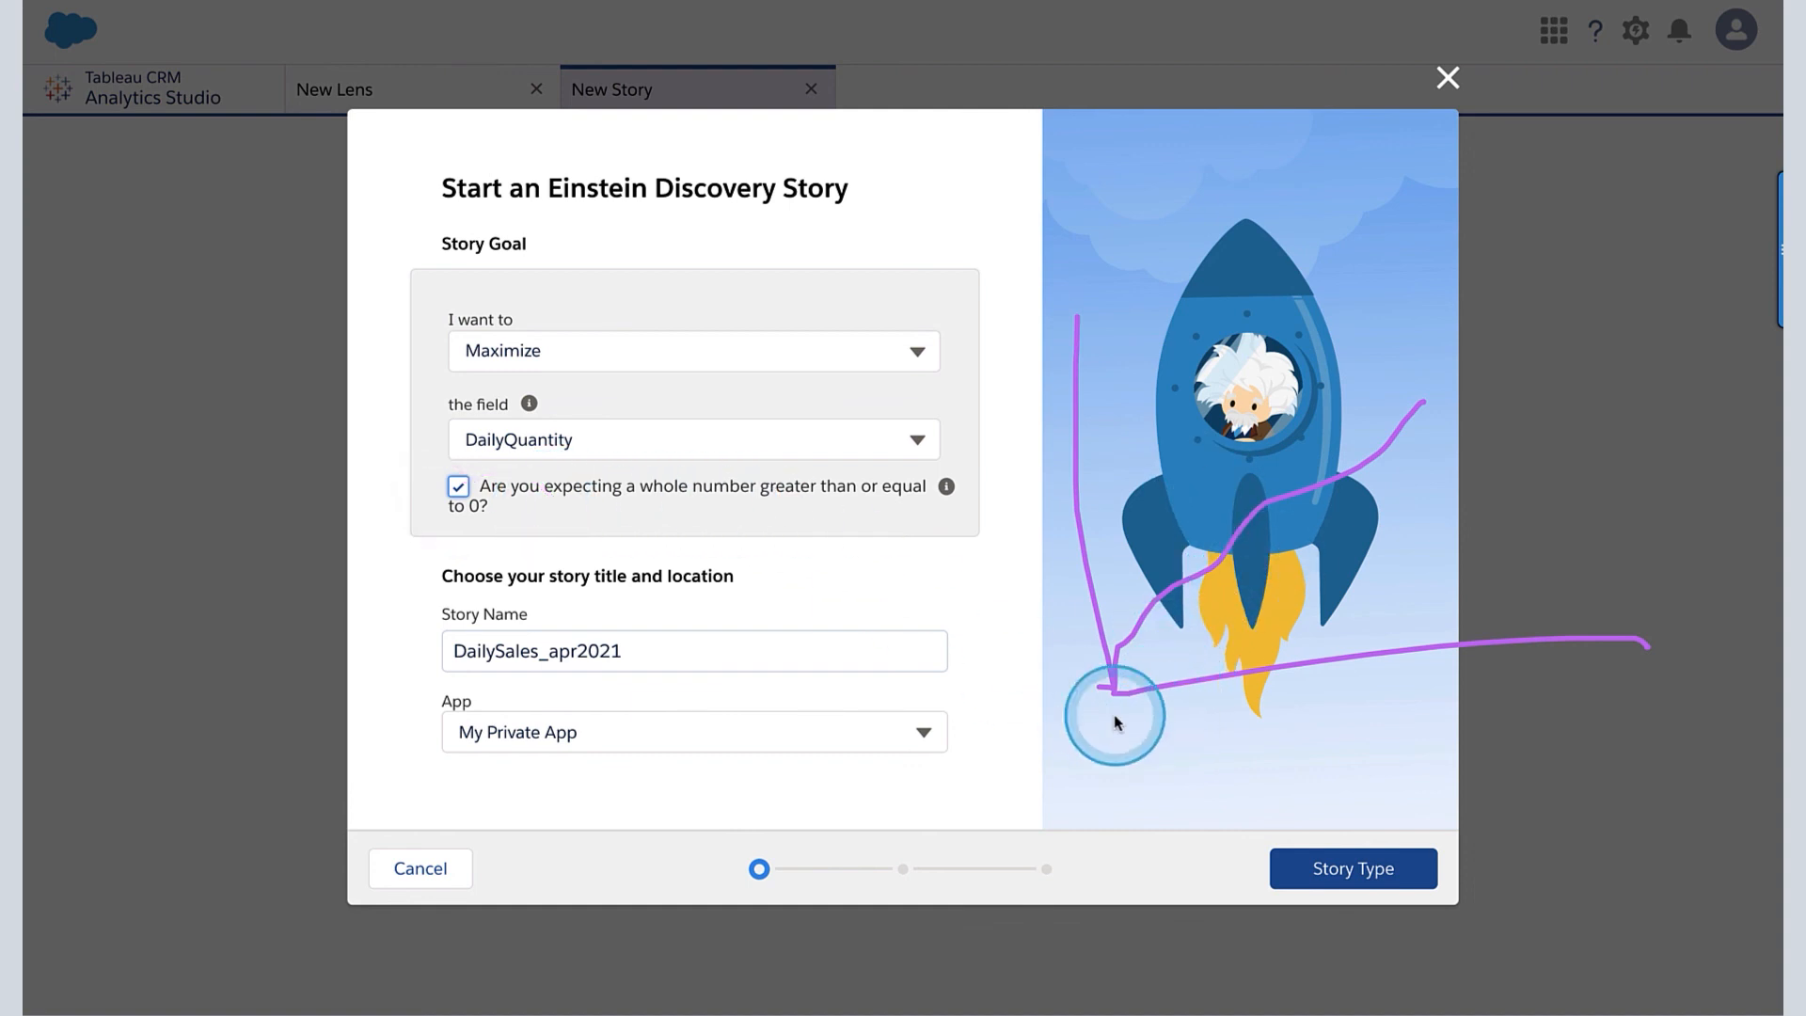
mouse_move(1064, 711)
mouse_down()
mouse_move(1043, 745)
mouse_move(1078, 741)
mouse_move(990, 707)
mouse_move(1066, 670)
mouse_move(1042, 698)
mouse_up()
mouse_move(999, 794)
mouse_down()
mouse_move(1107, 725)
mouse_move(1090, 750)
mouse_up()
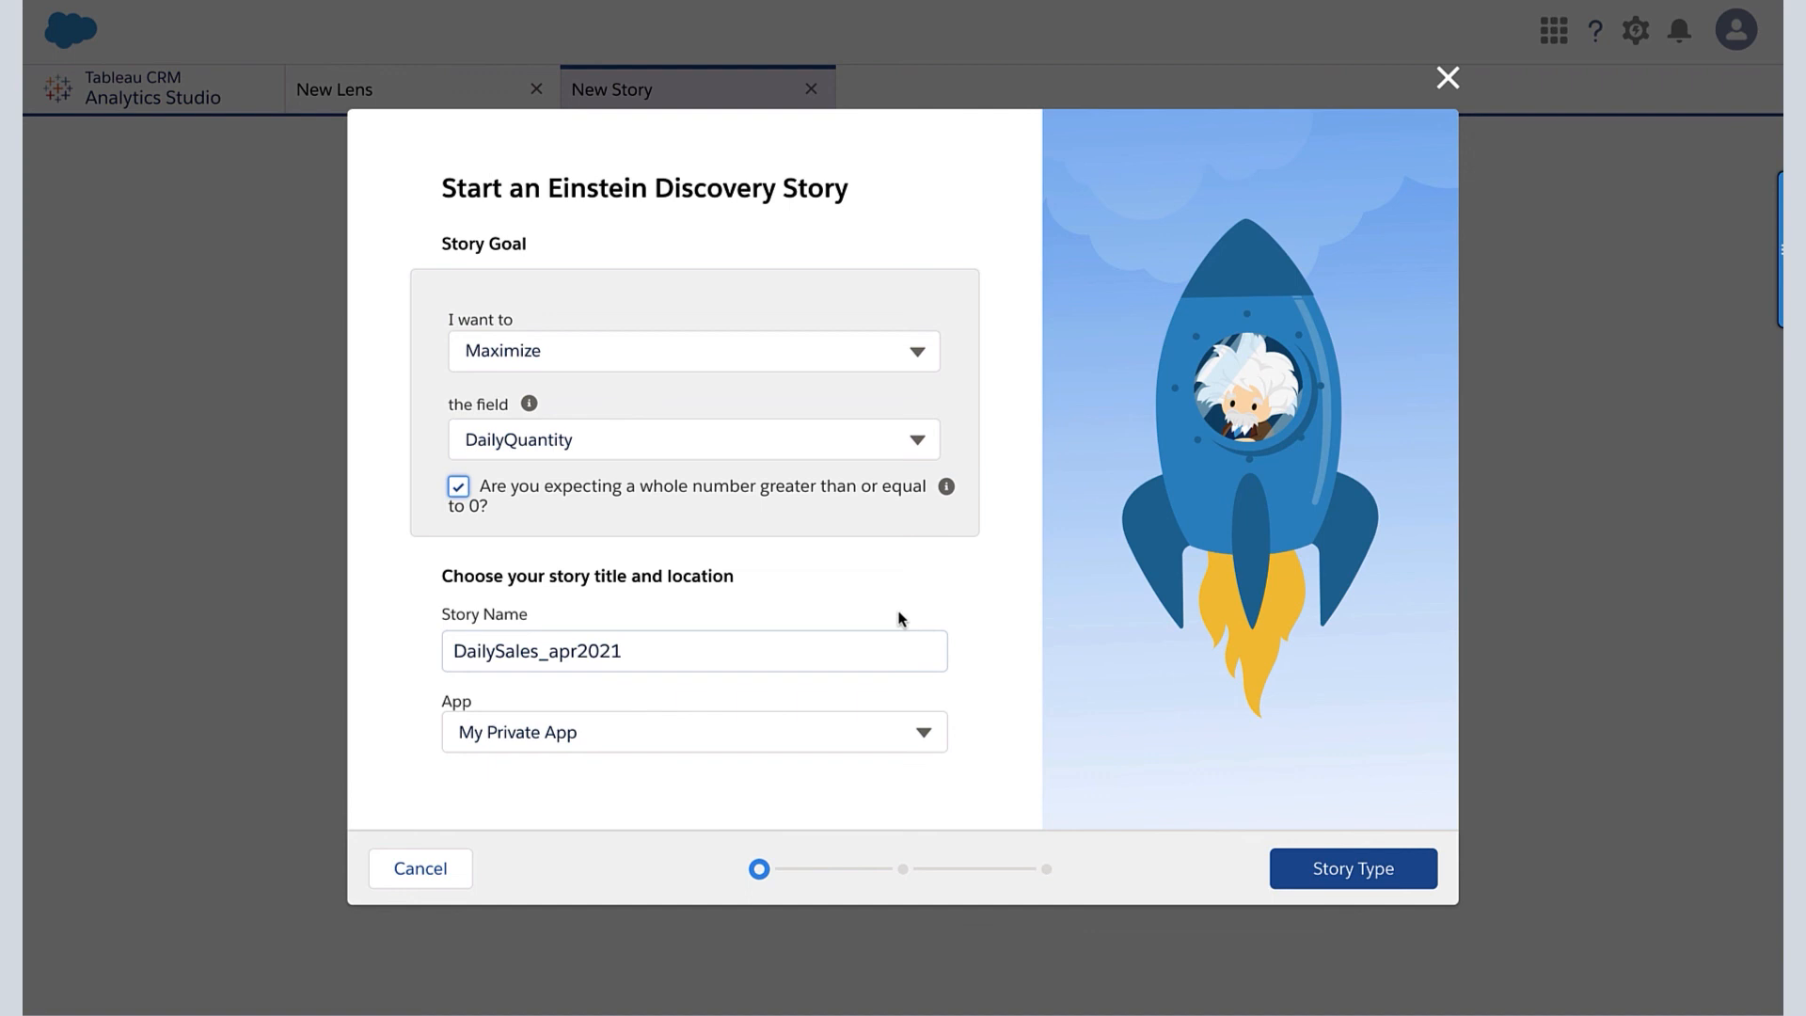
- Keep the story name DailySales_apr2021 and create an Insights & Predictions story with Automated field selection
click(635, 653)
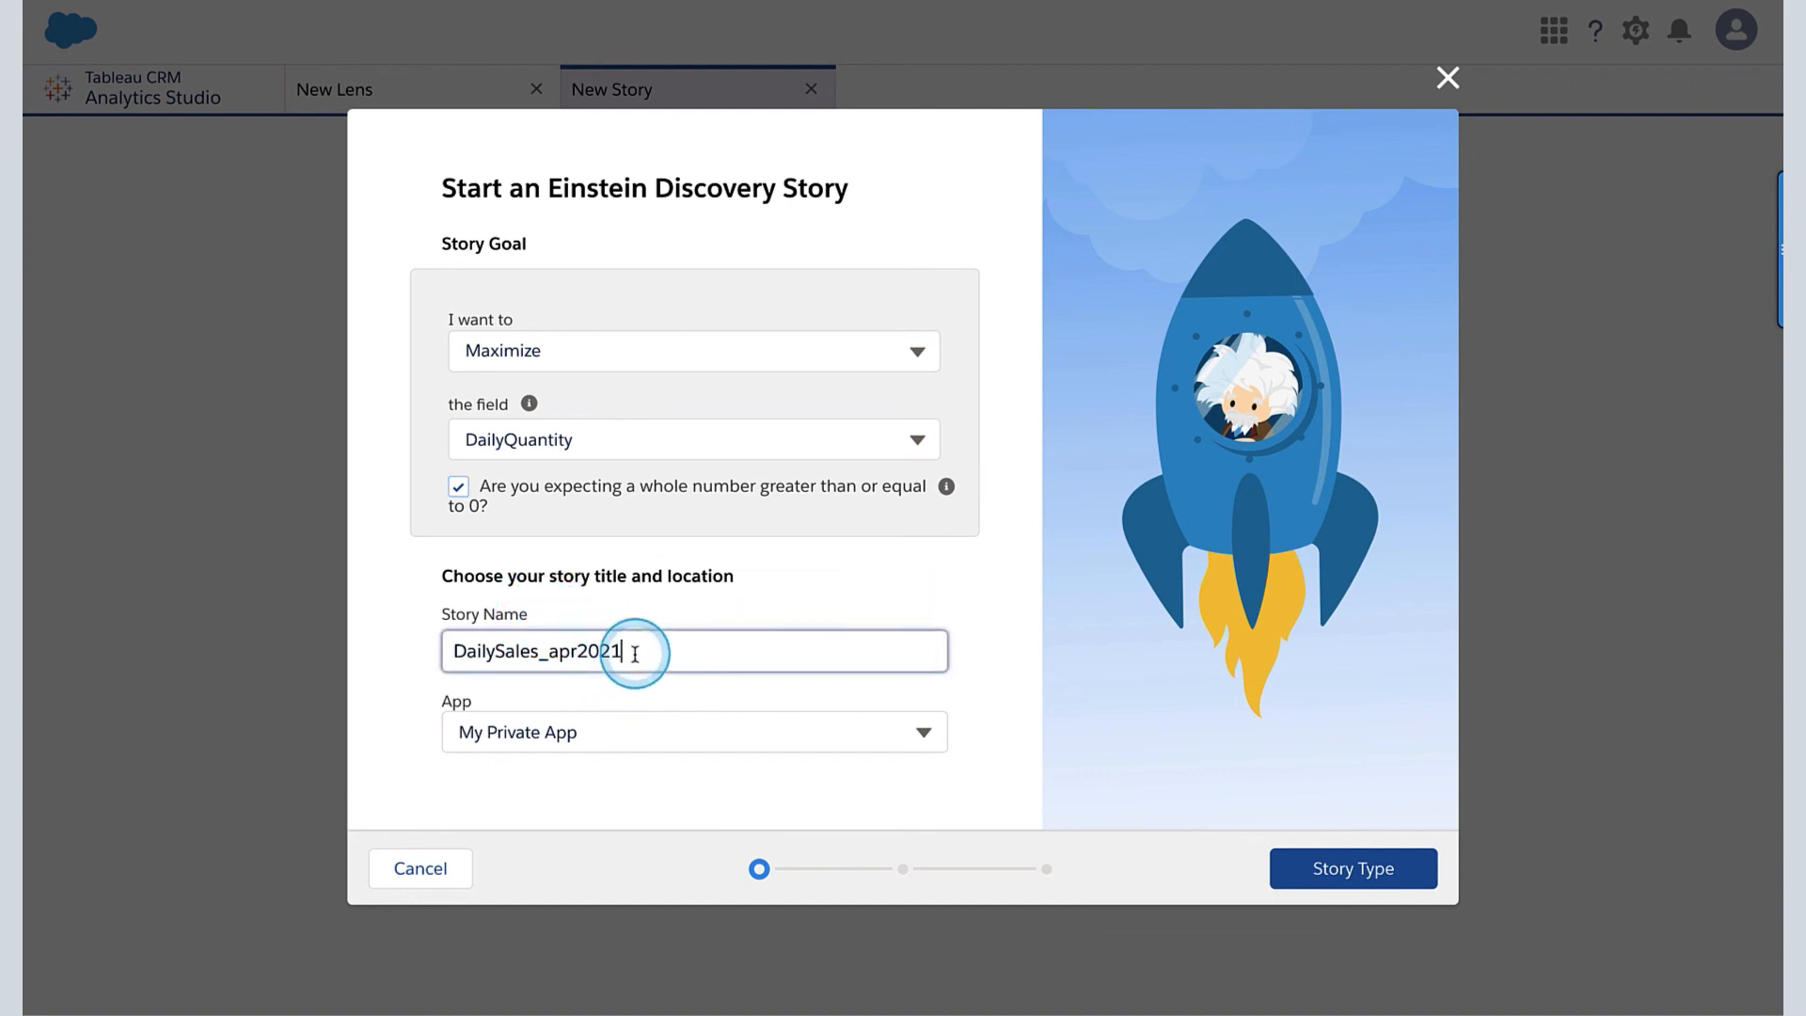
click(1383, 875)
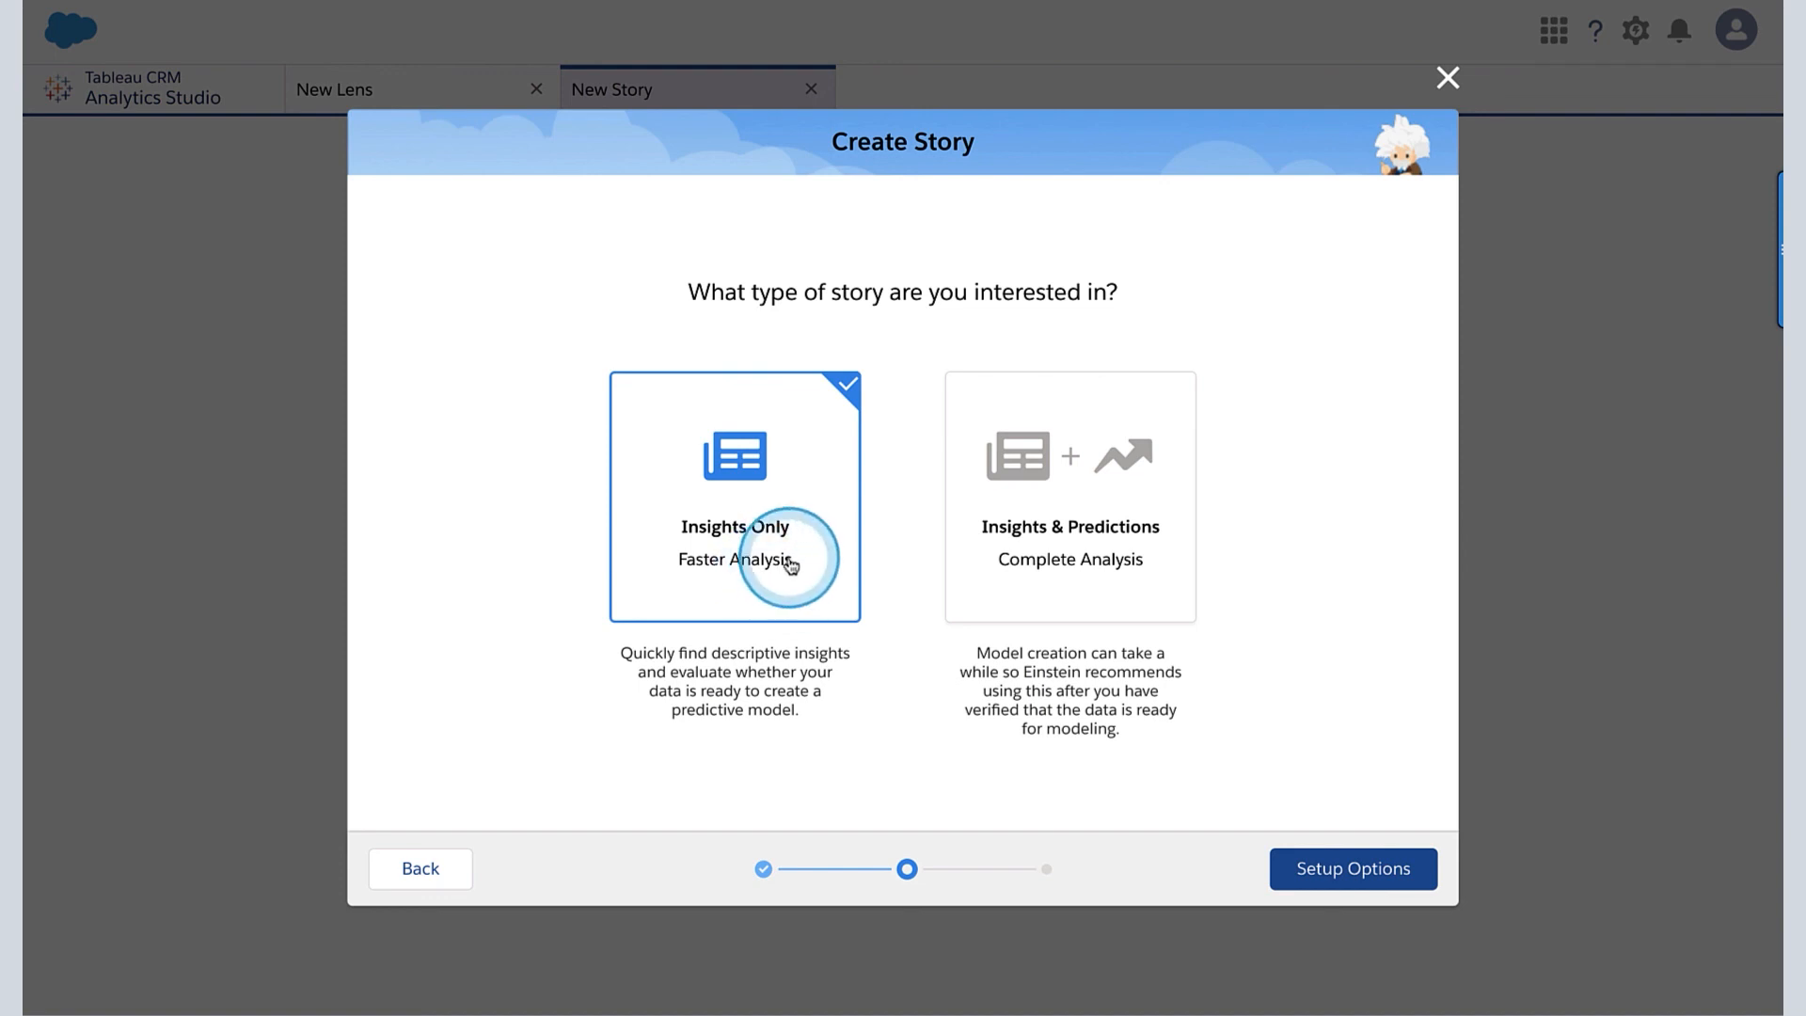
click(1040, 582)
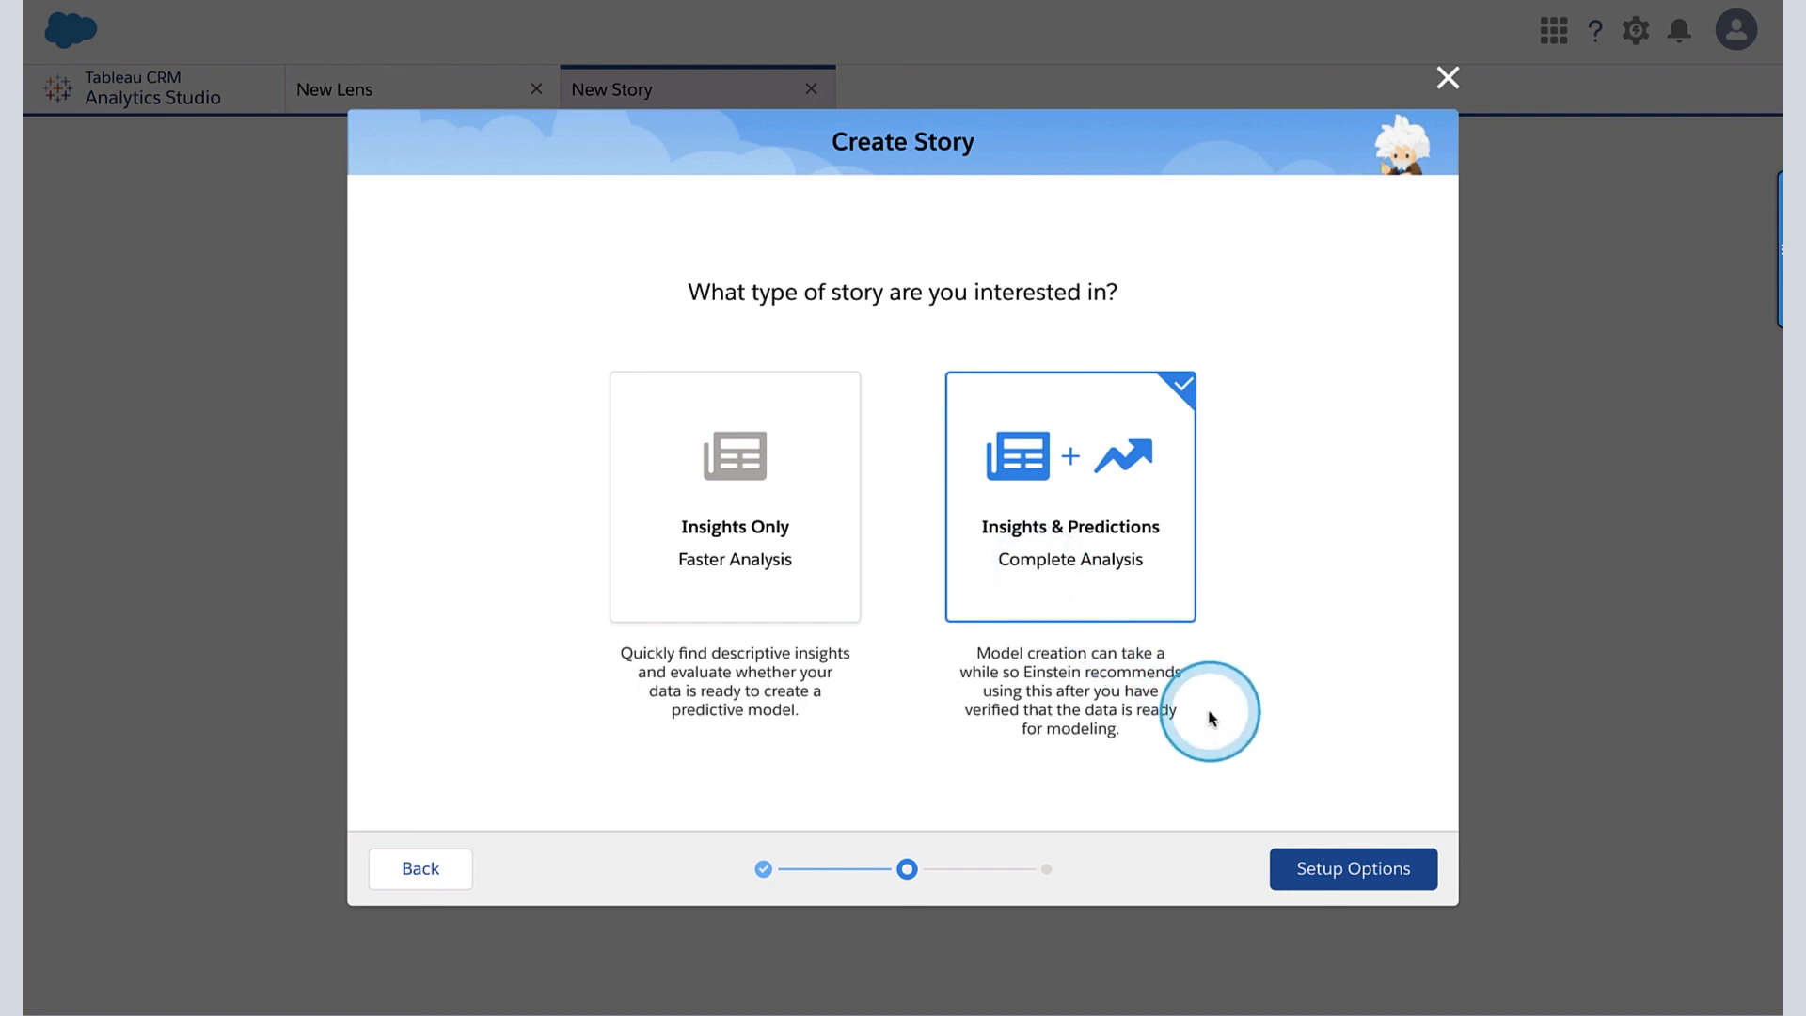
click(1360, 871)
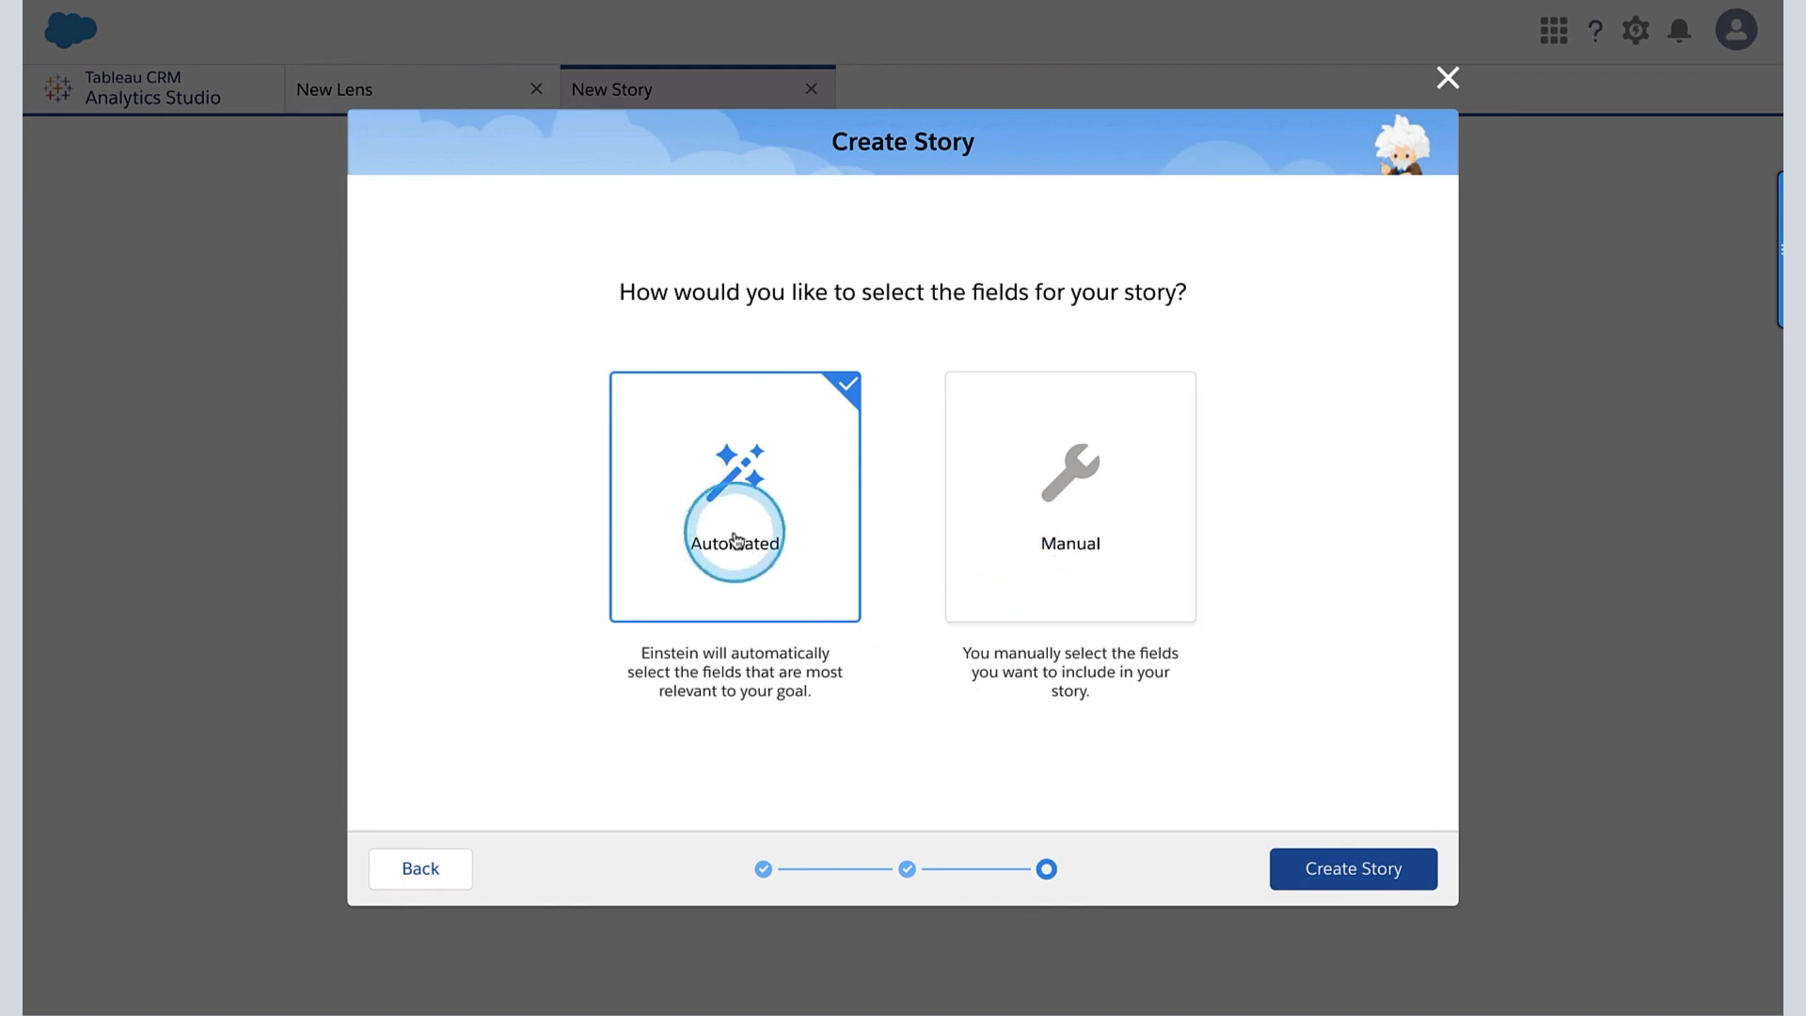
click(1336, 880)
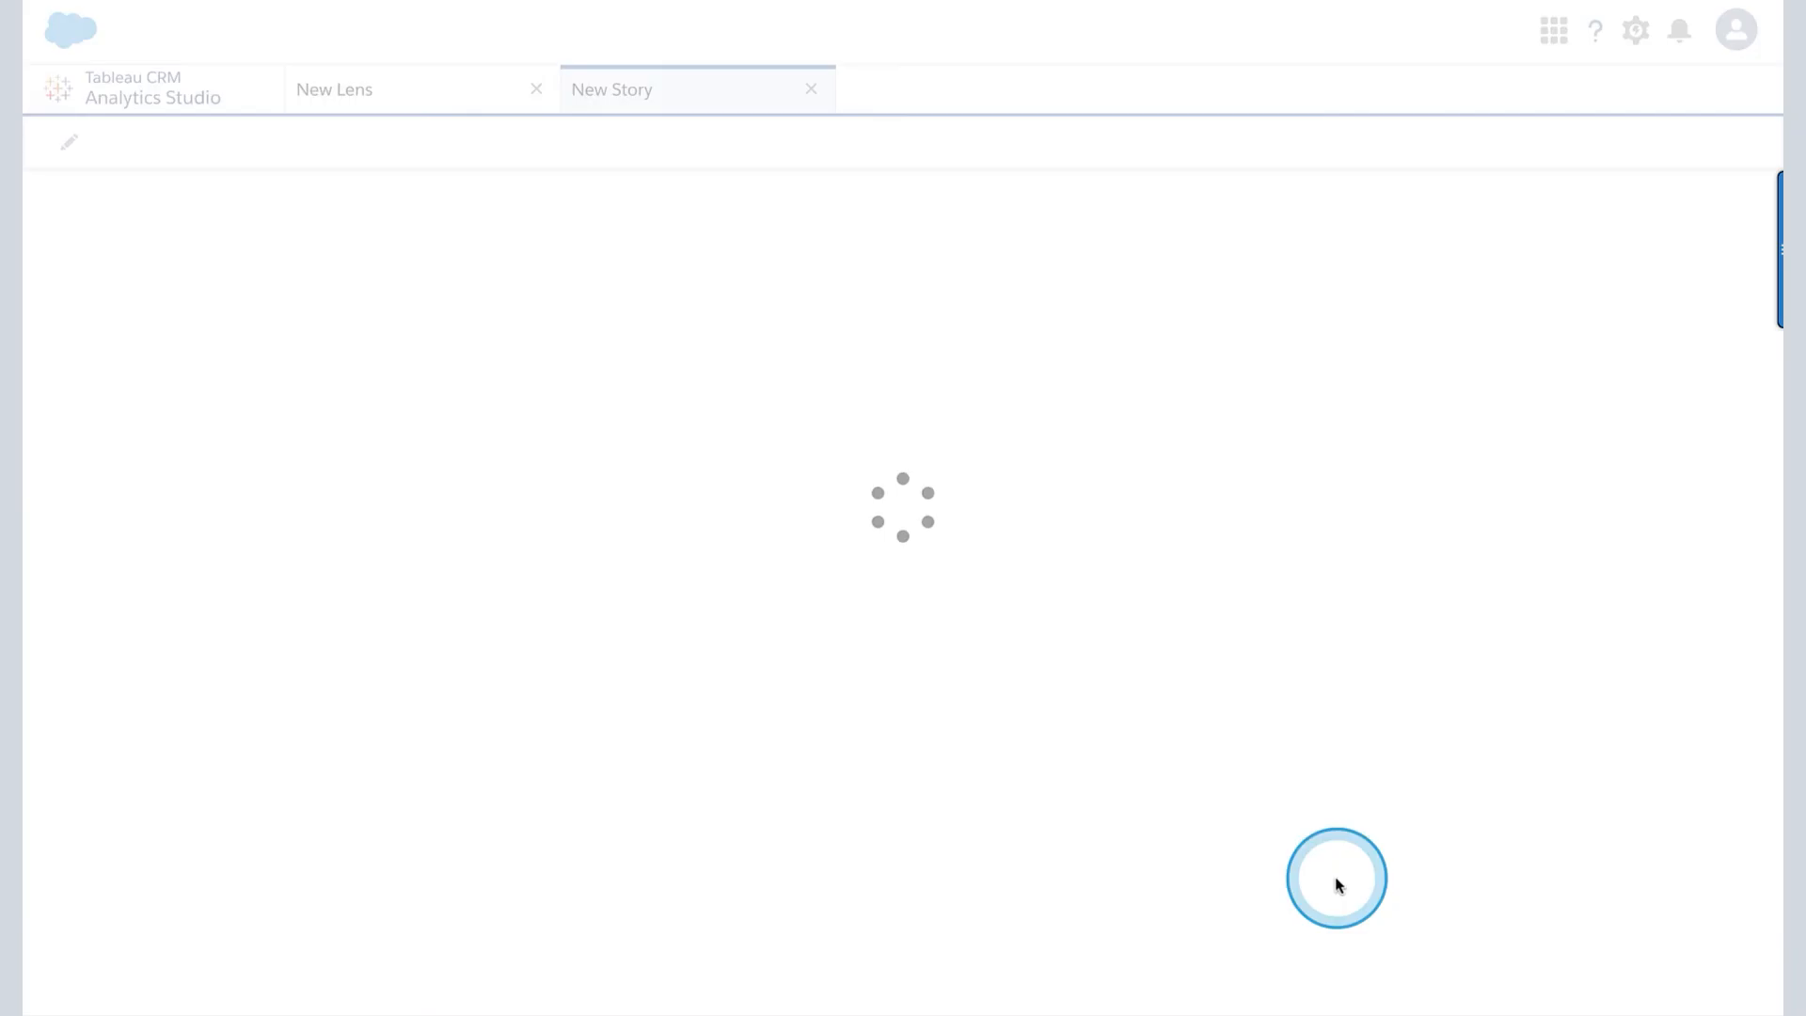